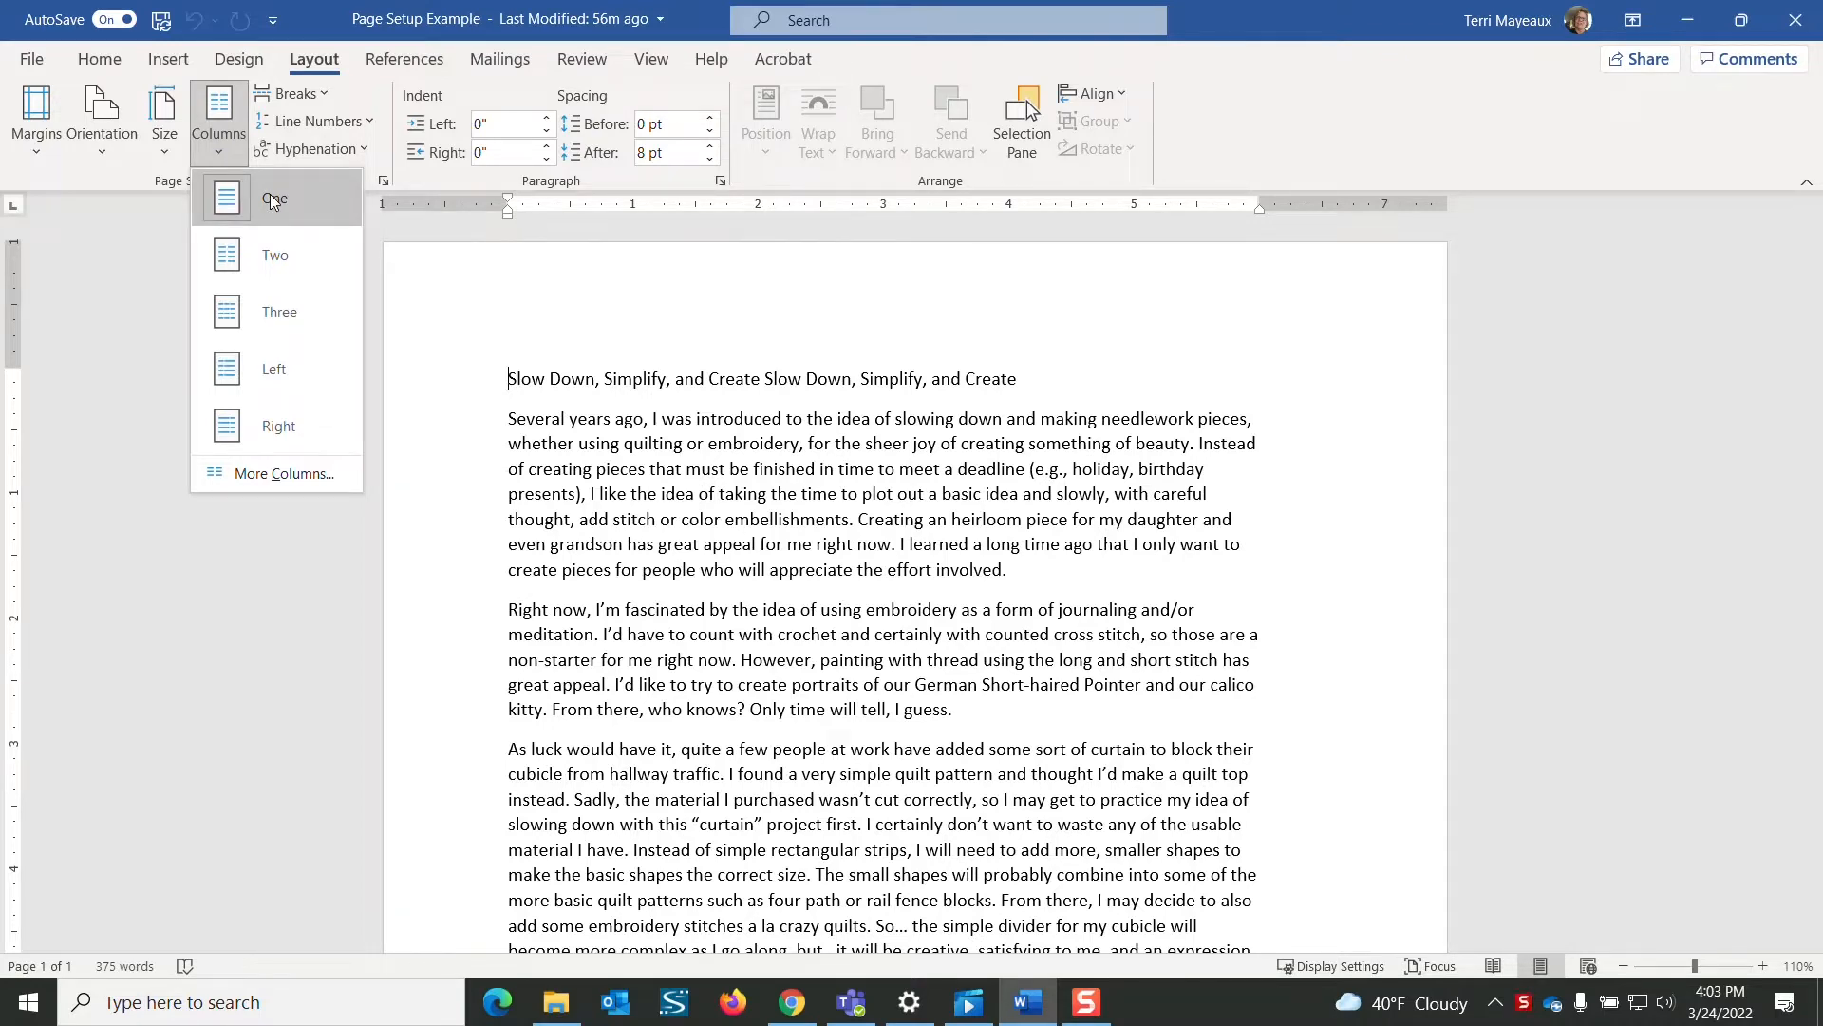
# Lay out the document text in two columns, and switch it to the three-column preset.
pyautogui.click(281, 250)
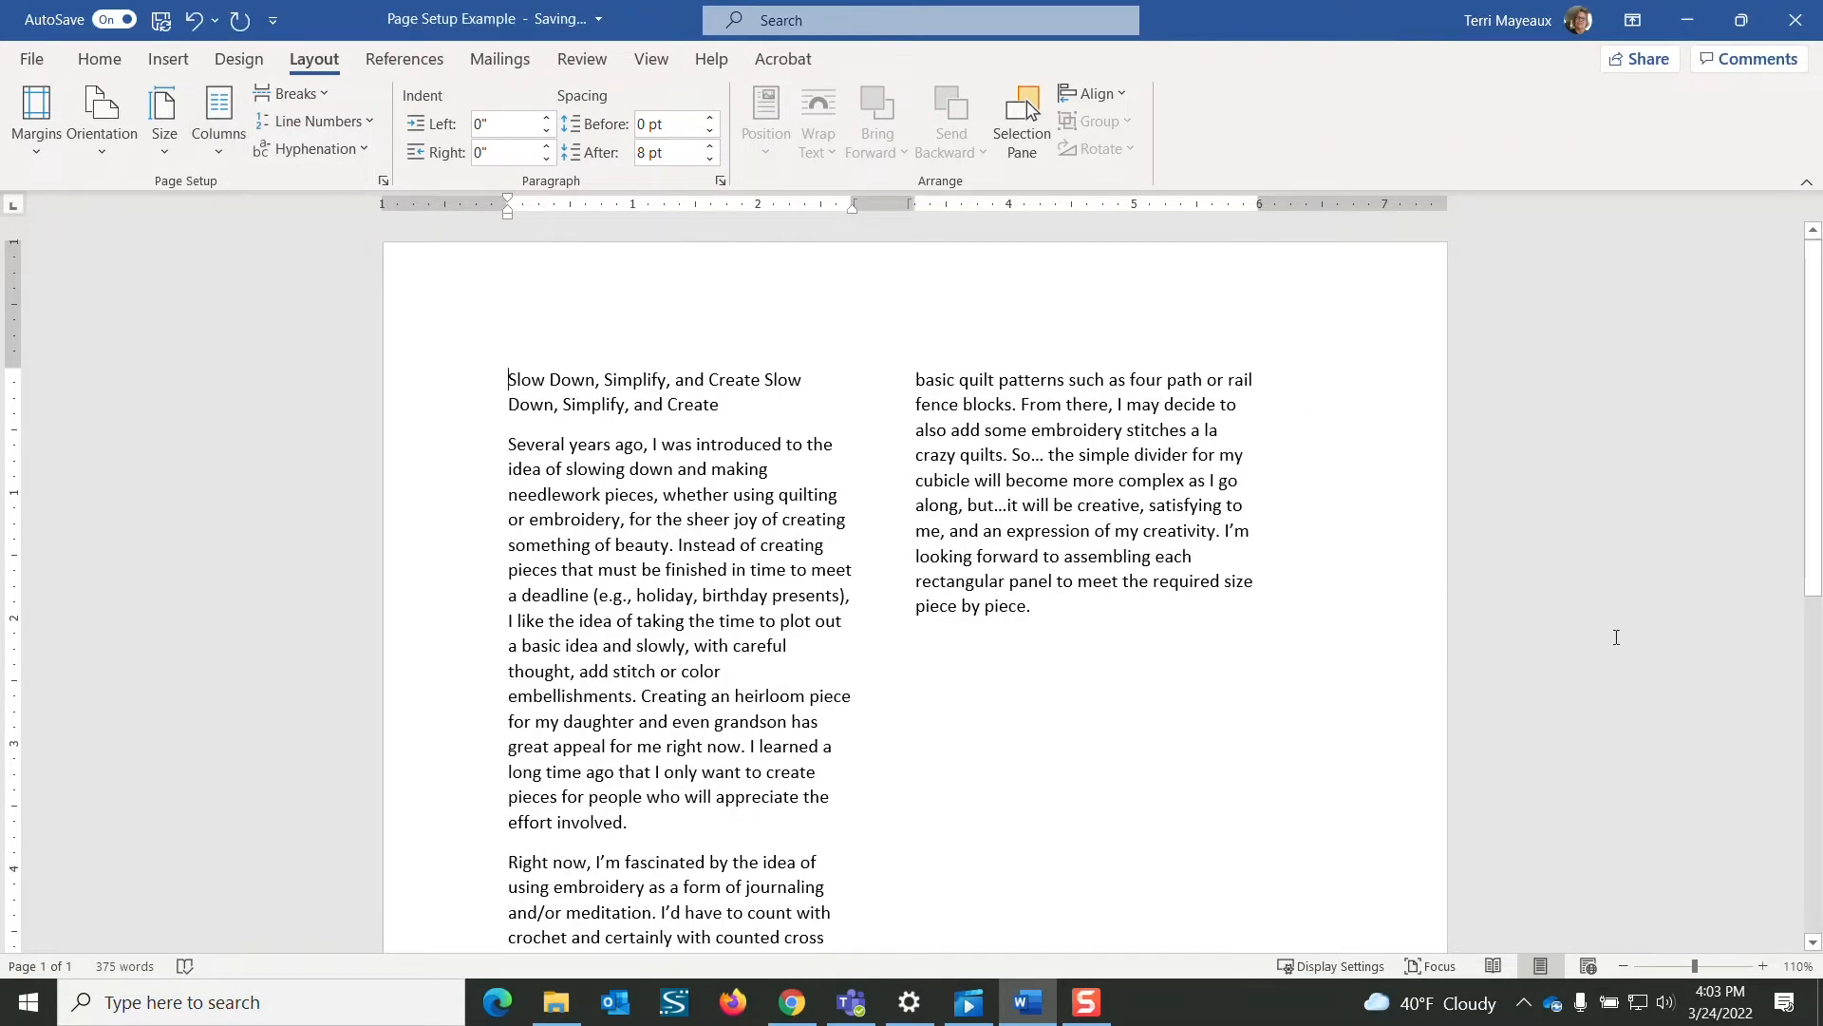
pyautogui.moveTo(1694, 966); pyautogui.dragTo(1669, 980)
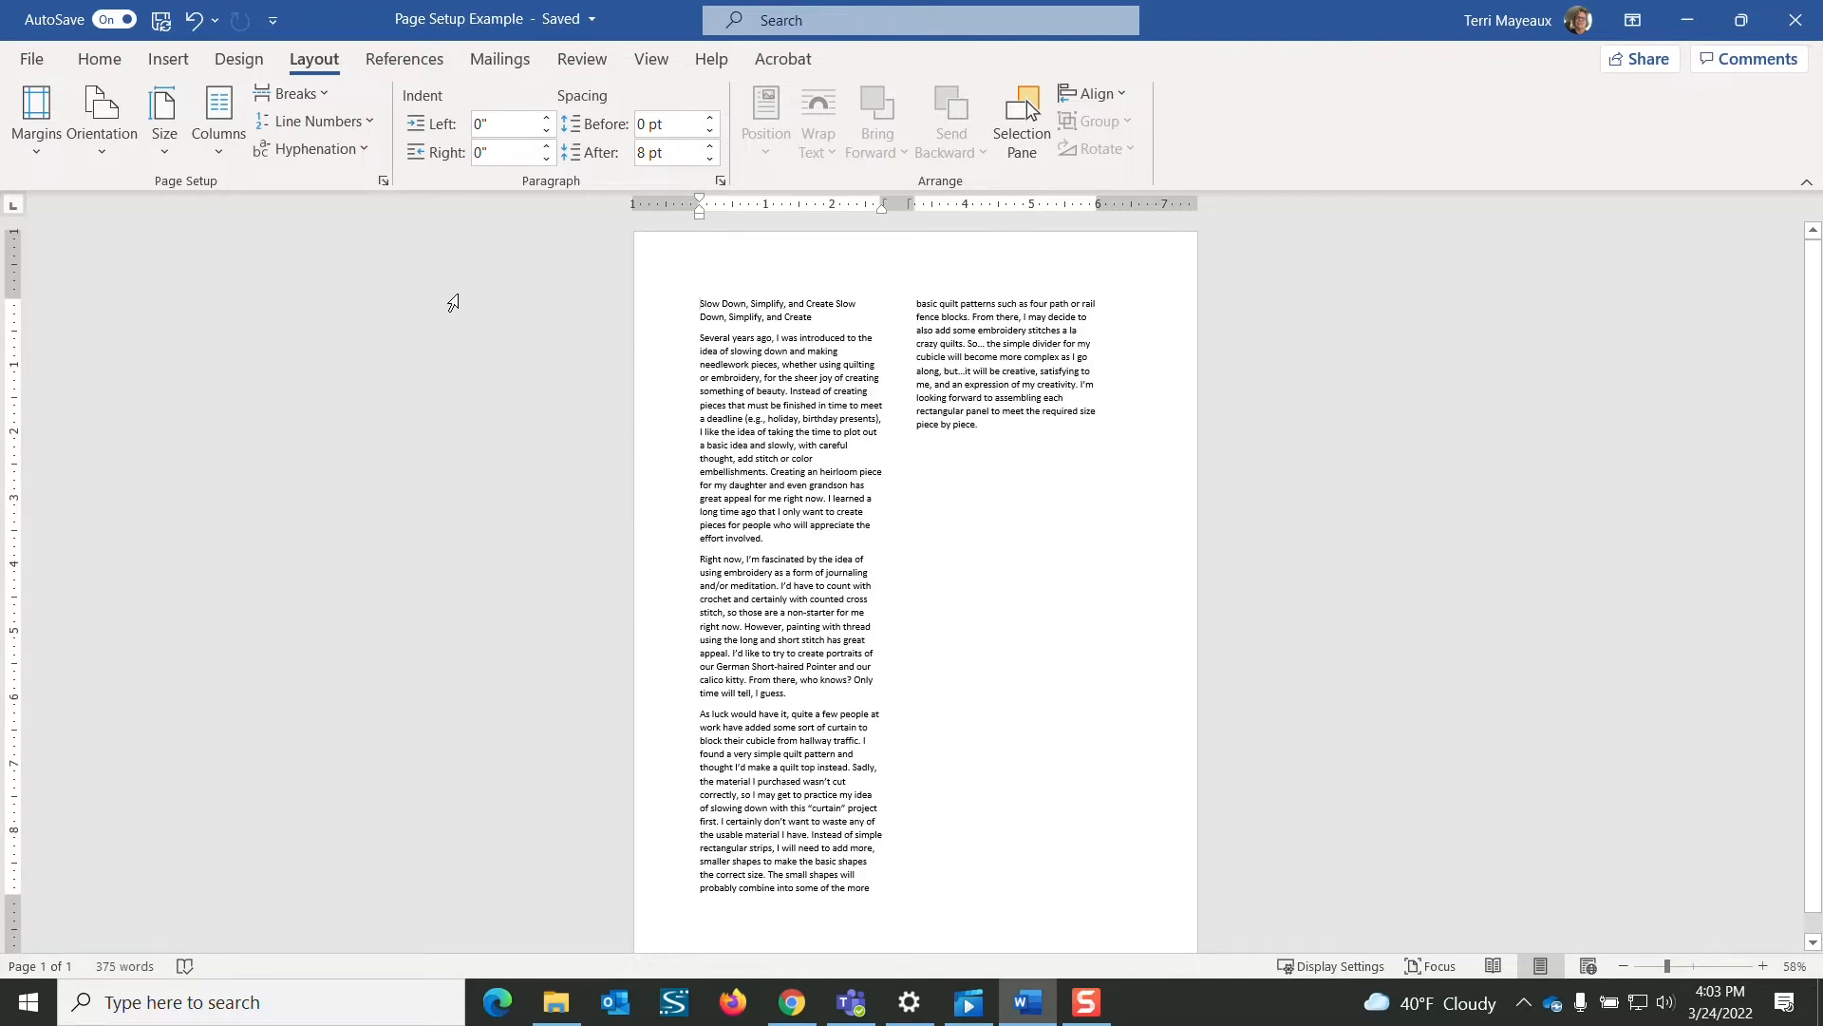
pyautogui.click(221, 160)
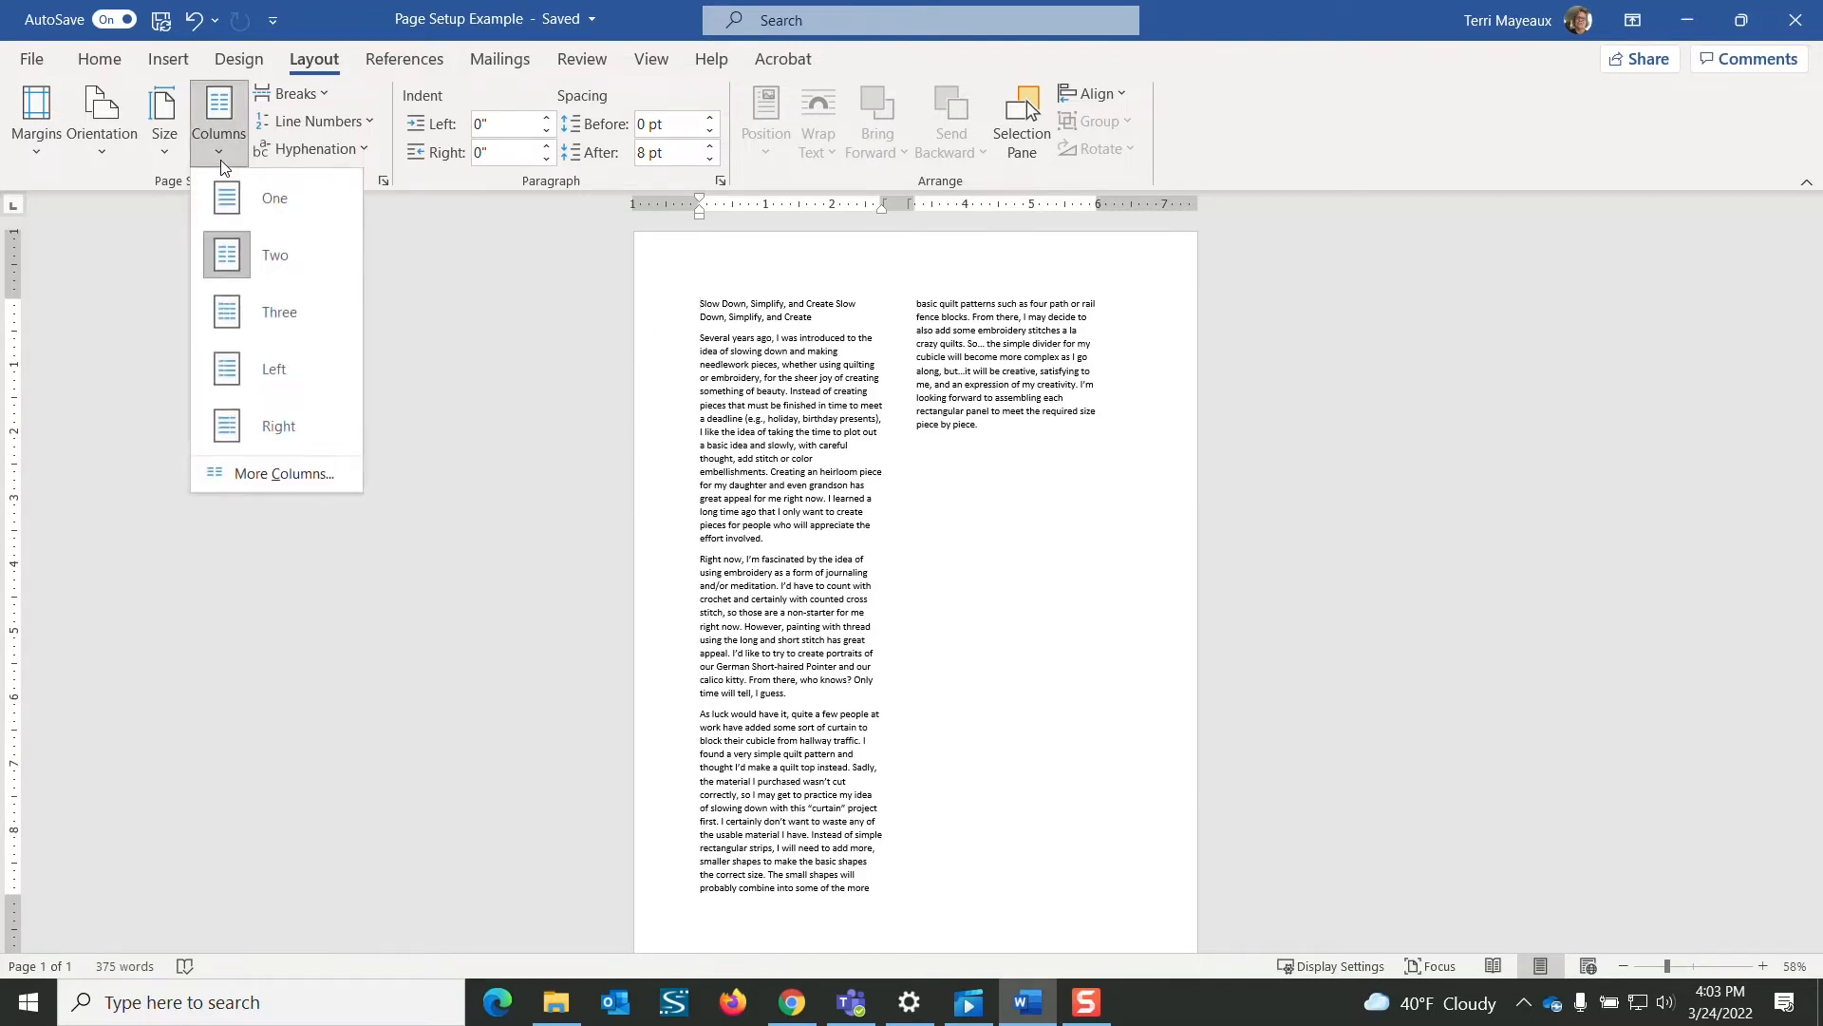
pyautogui.click(293, 312)
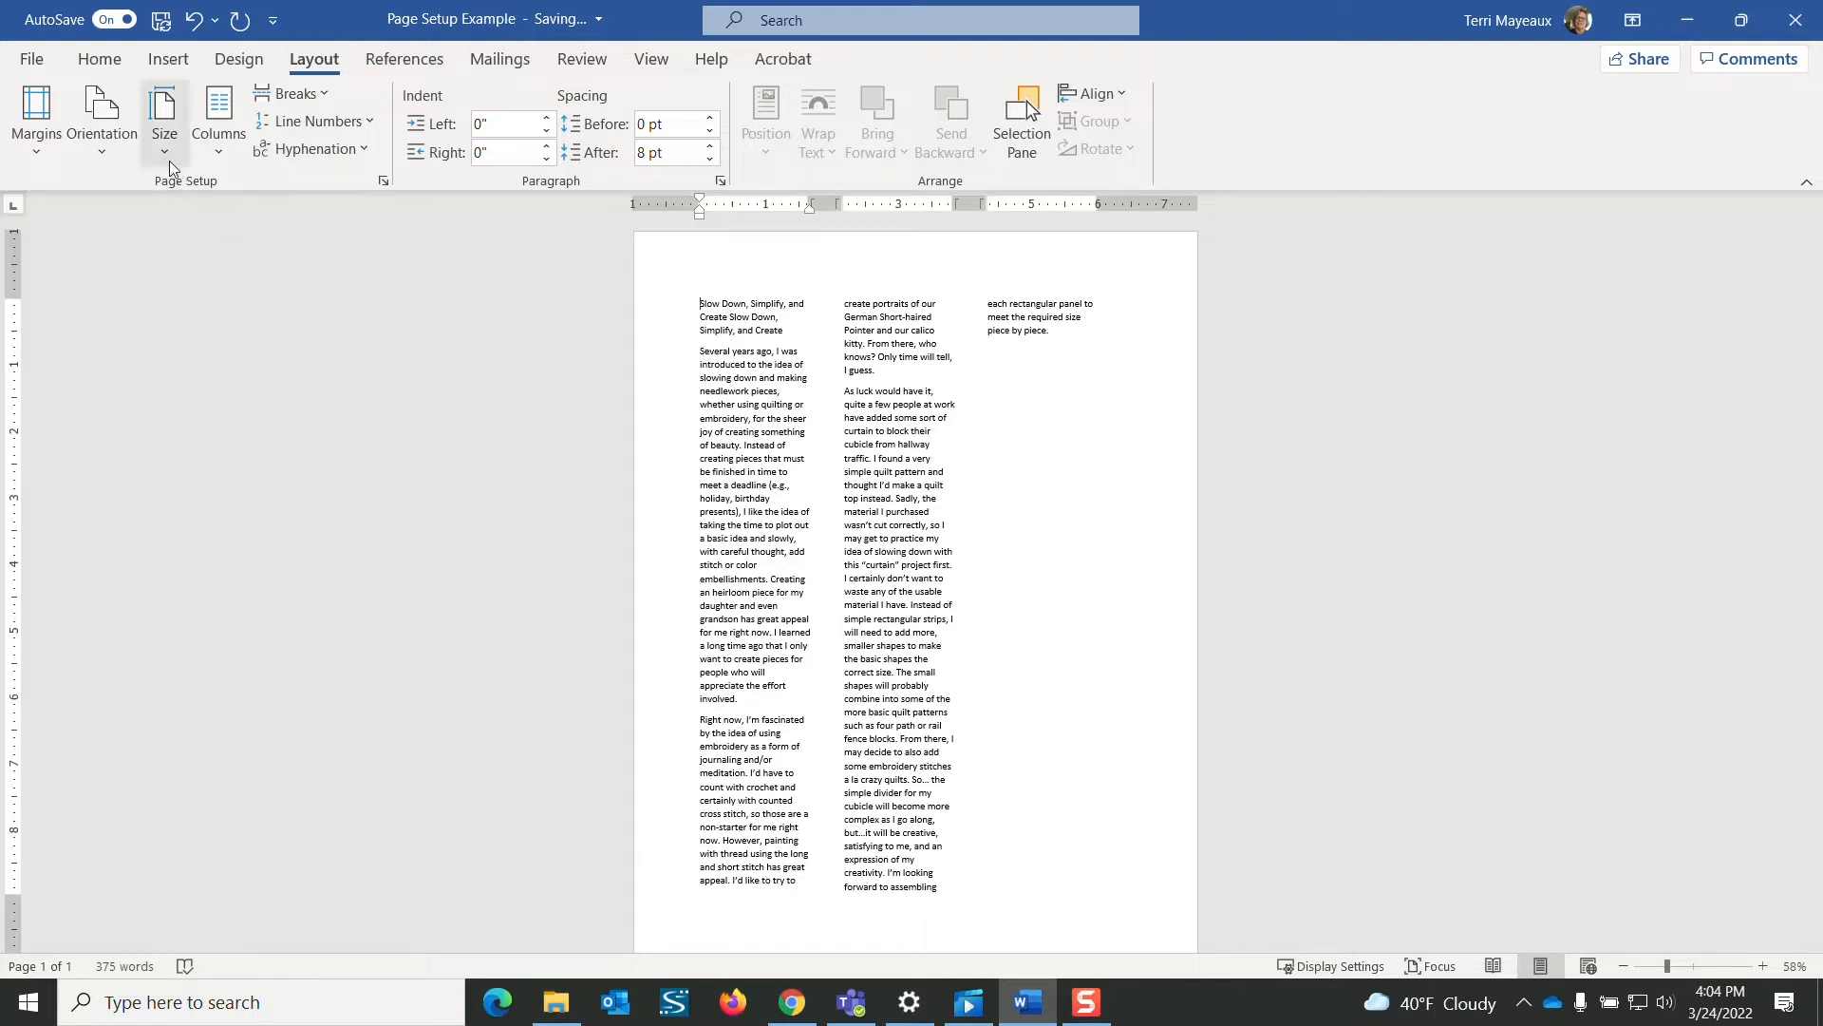
# Apply the Left column preset to the text, and replace it with the Right preset.
pyautogui.click(217, 152)
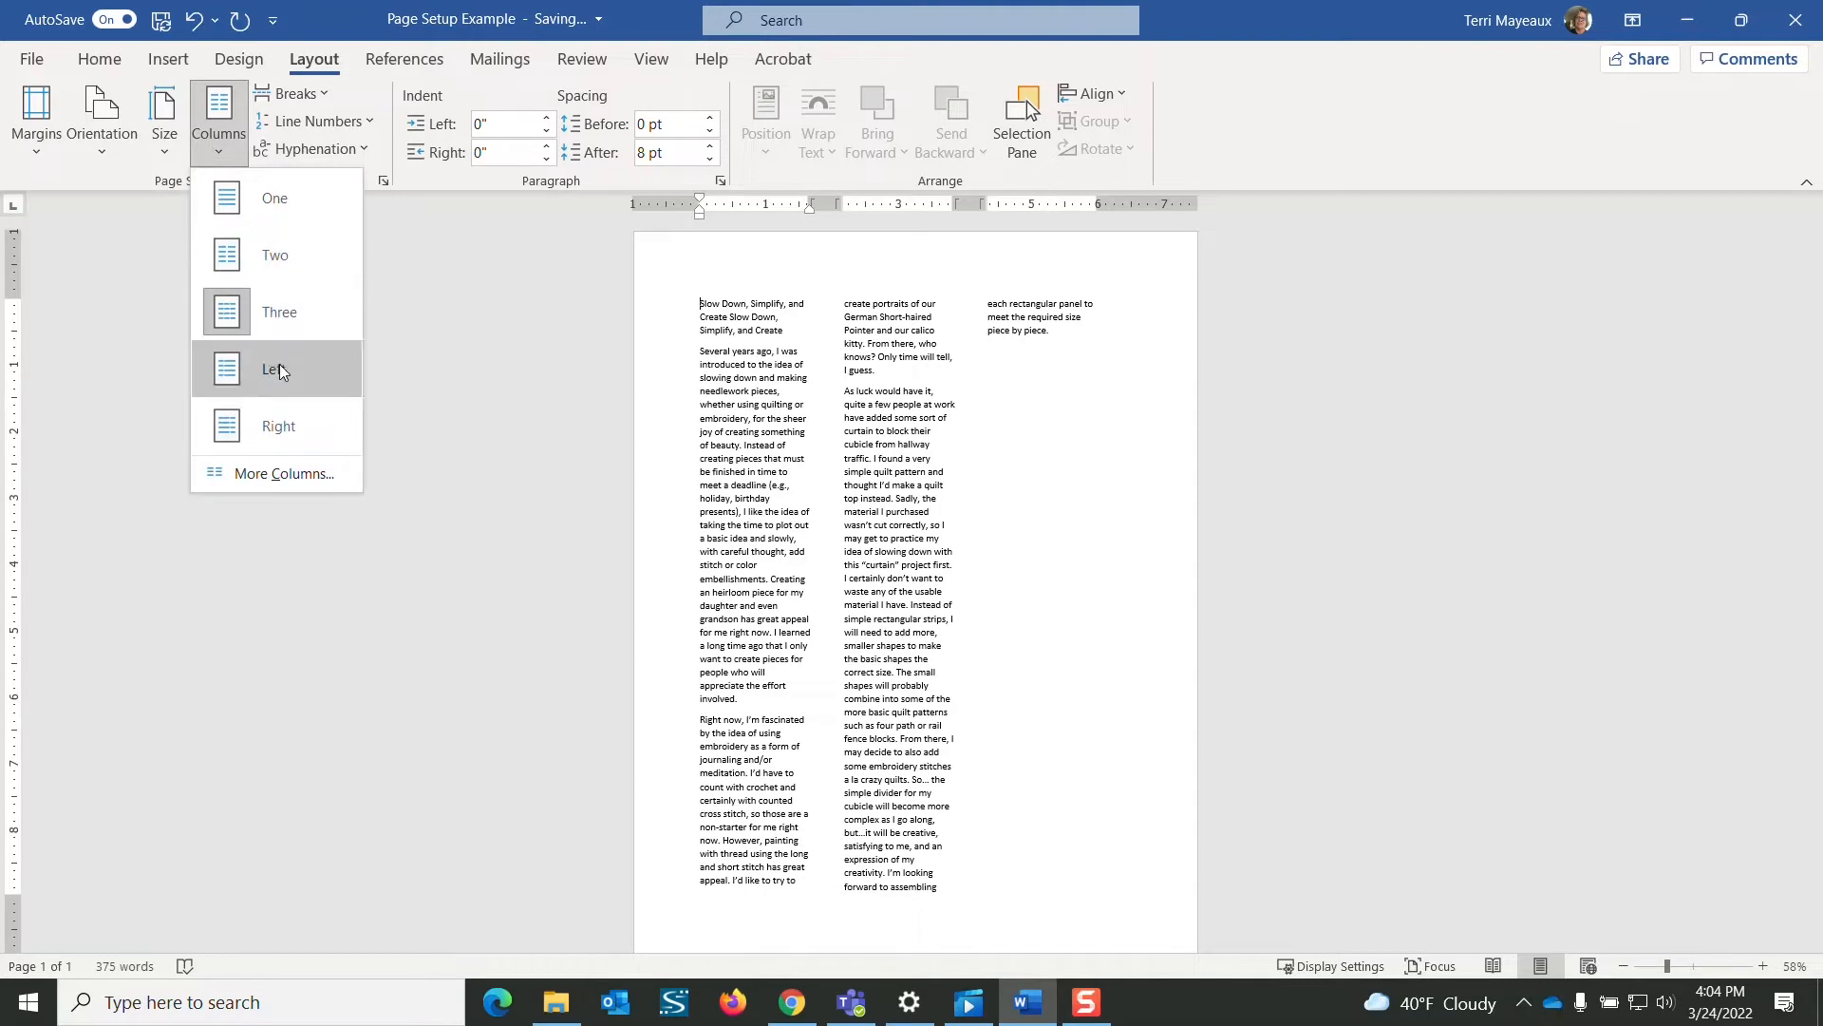
pyautogui.click(277, 370)
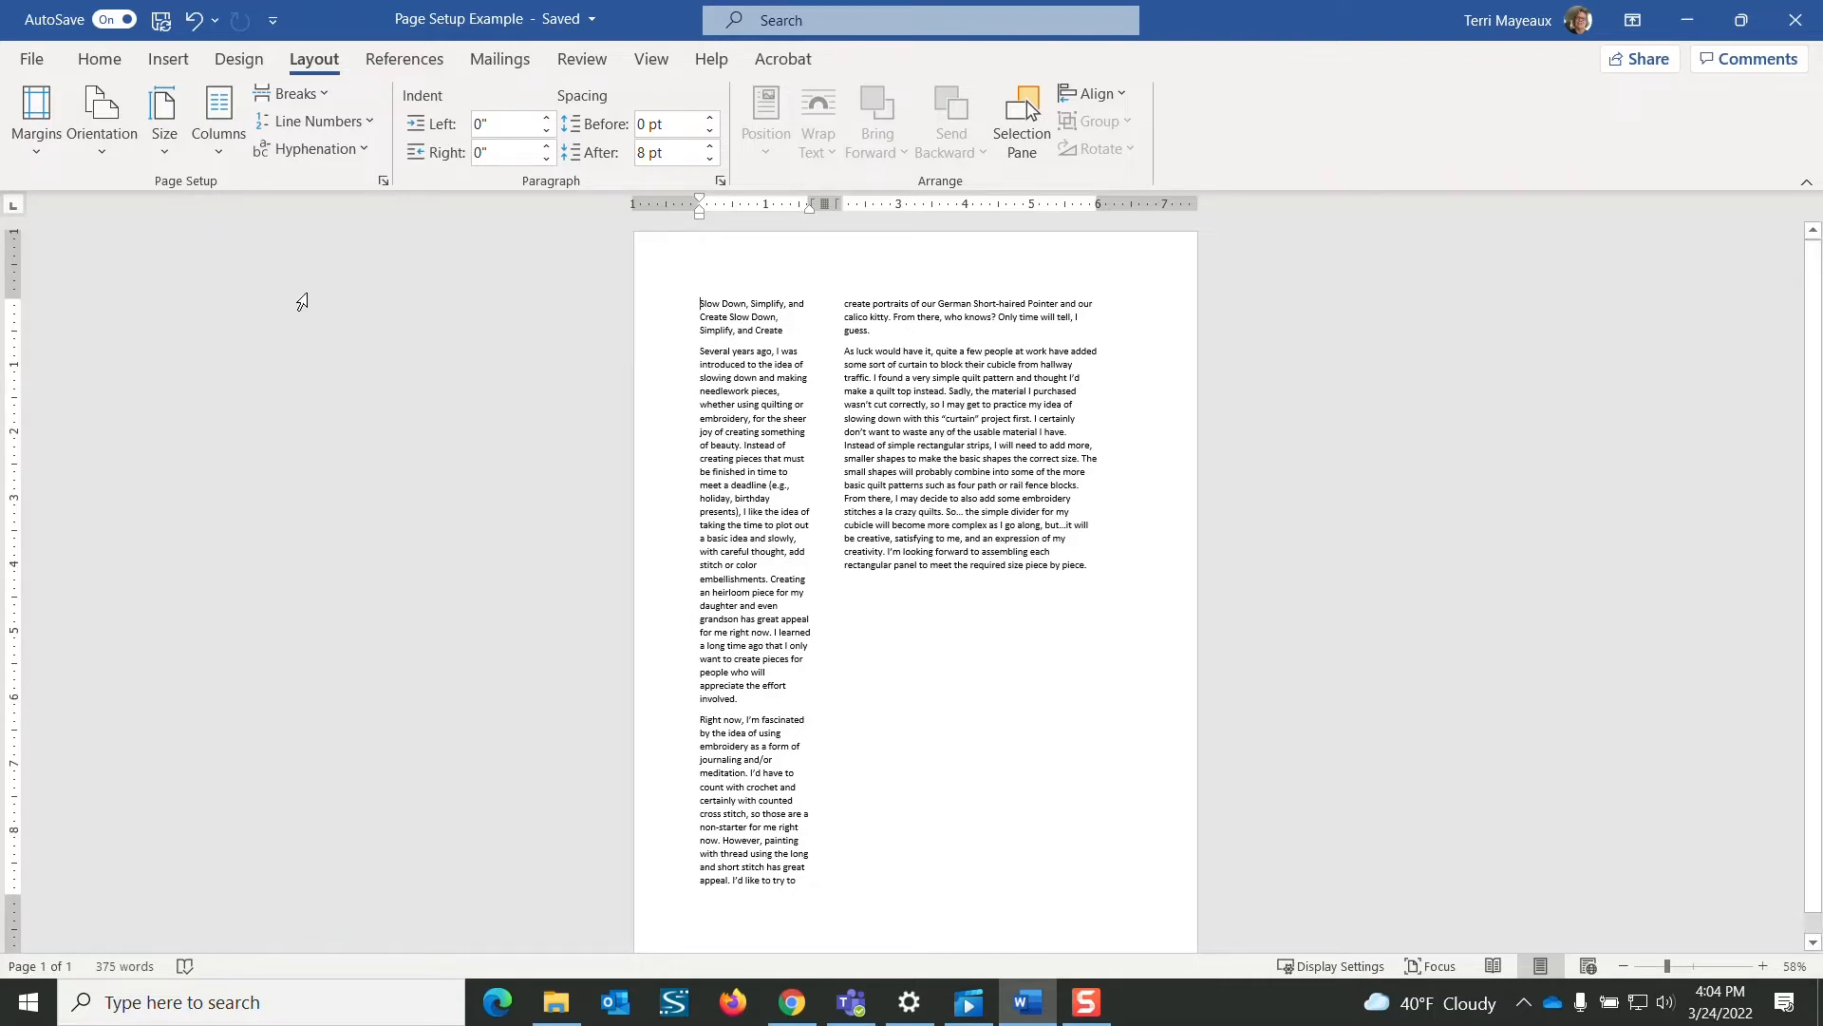
pyautogui.click(218, 154)
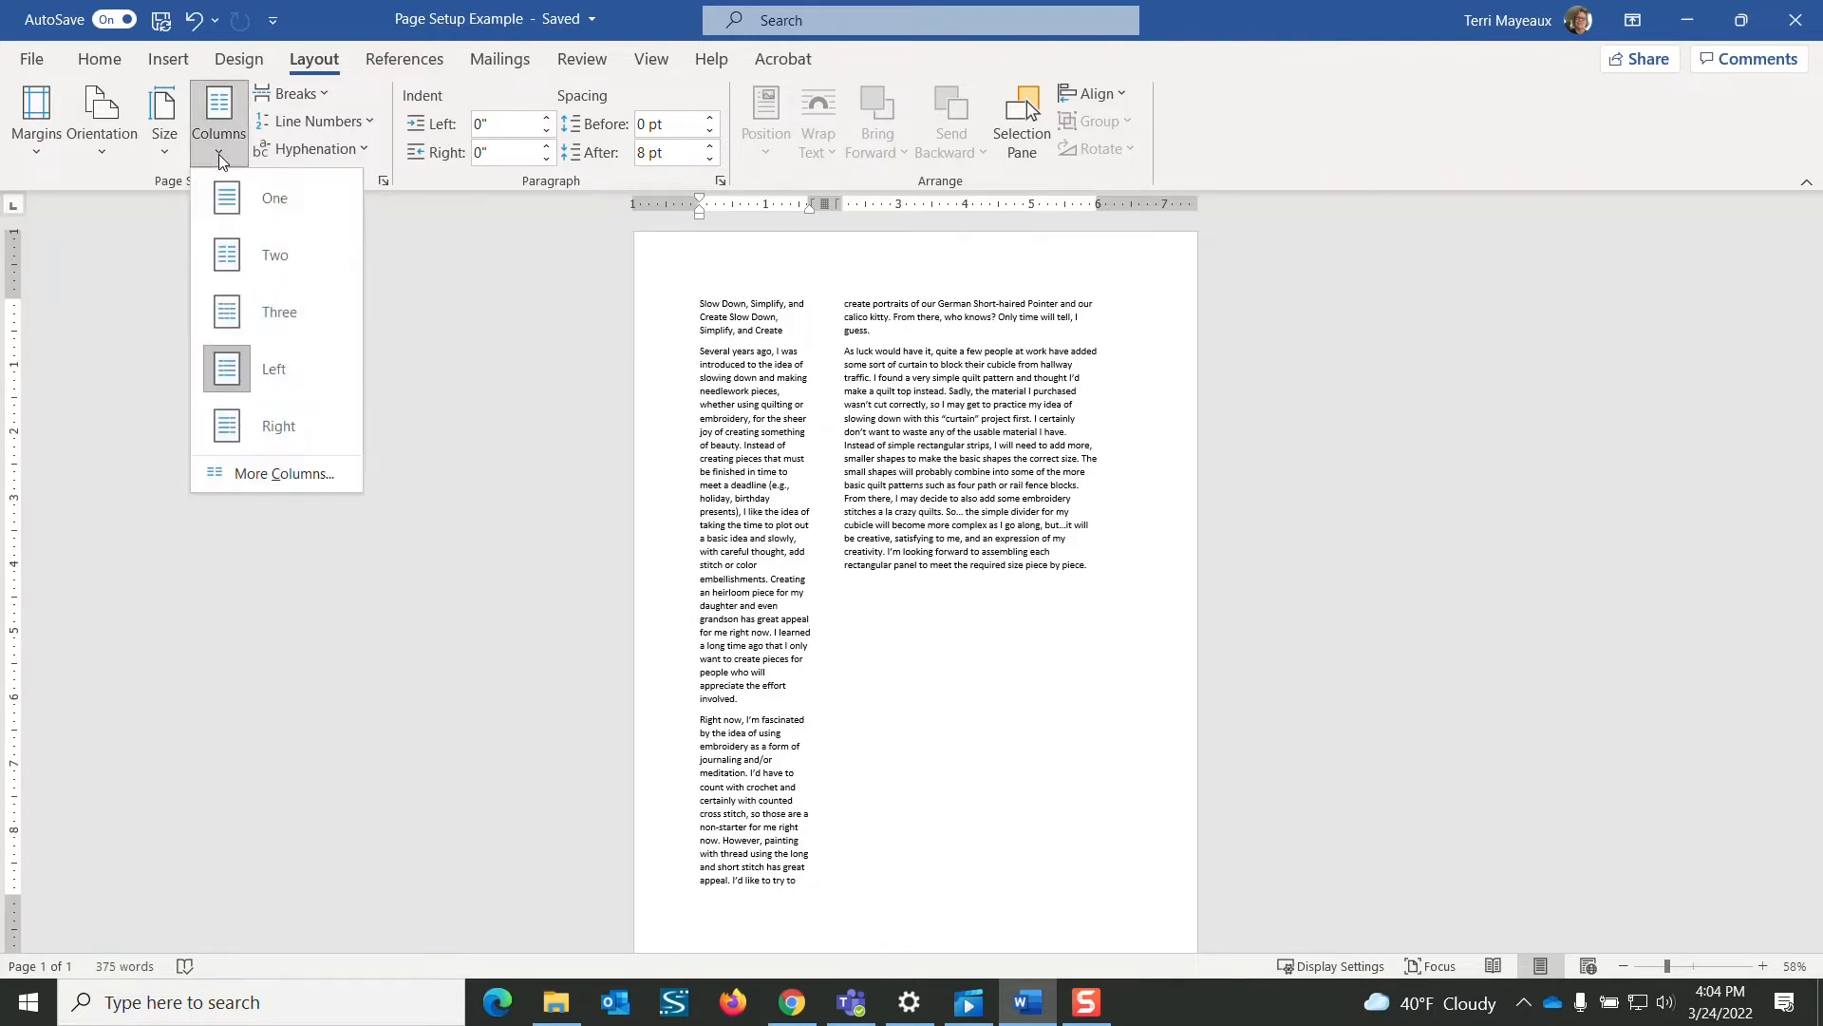
pyautogui.click(293, 425)
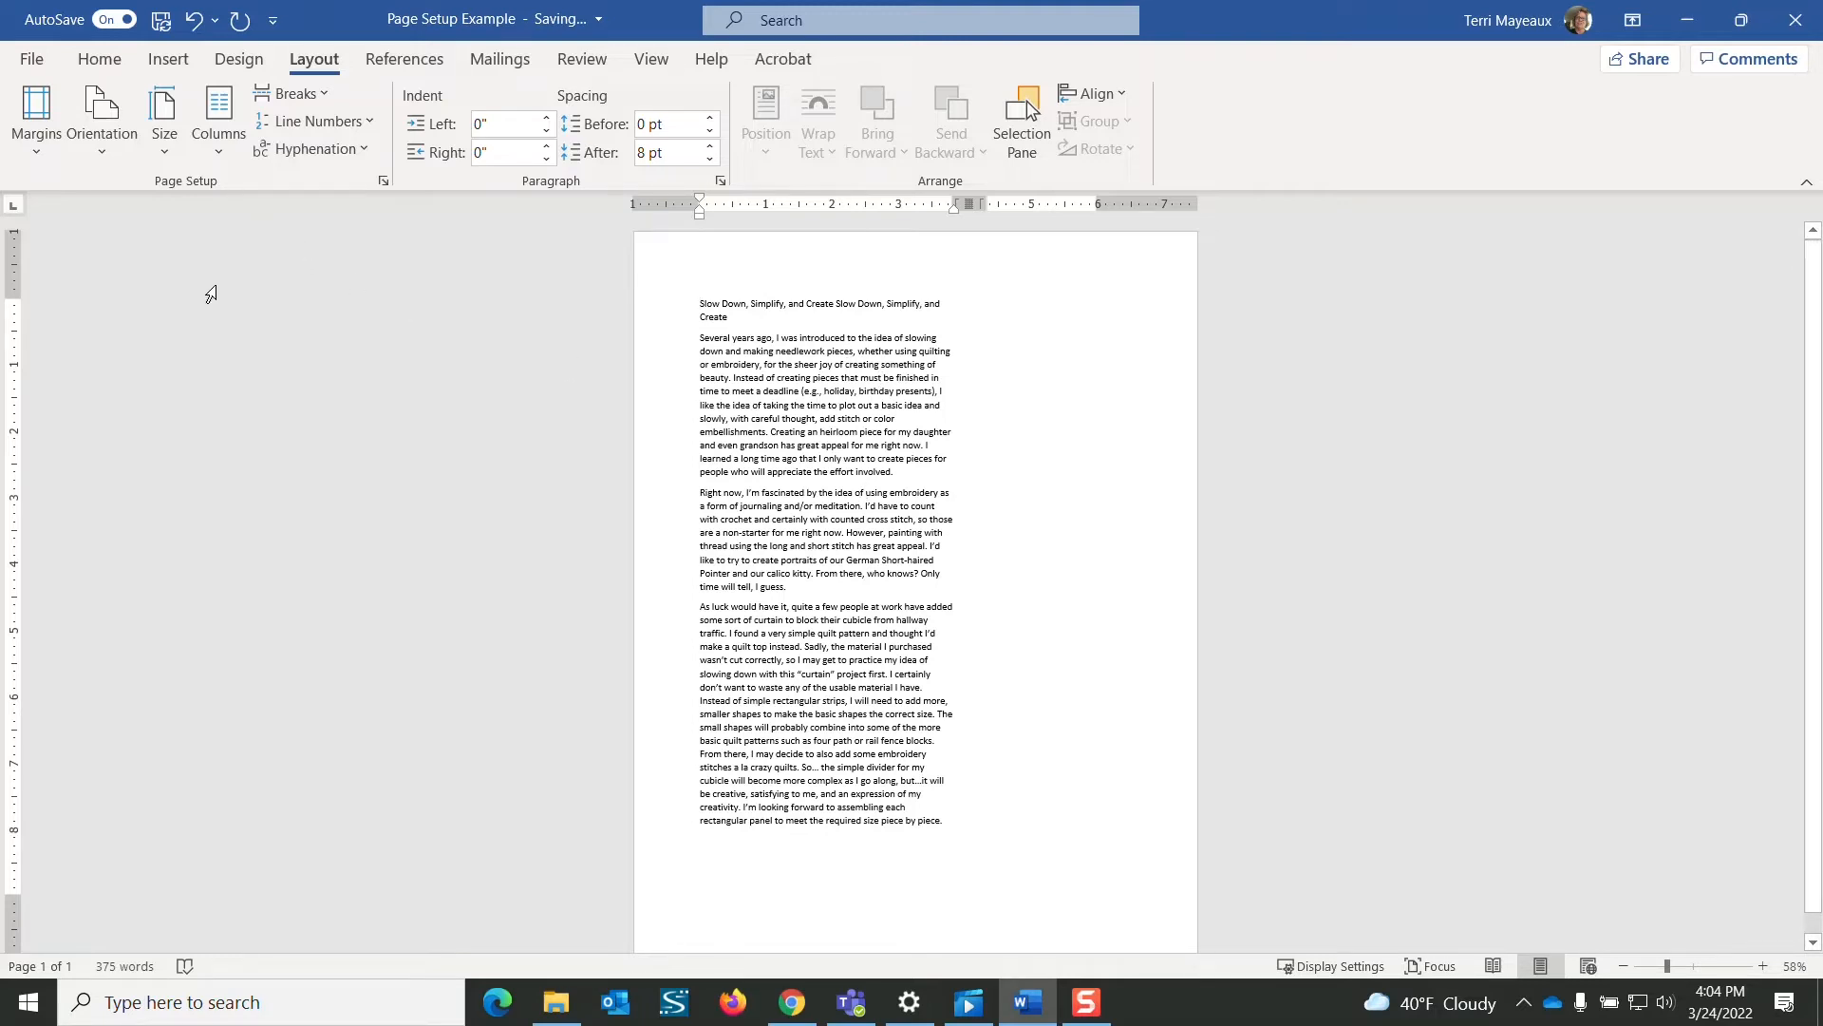
# Apply the Wide margin preset, with 2" left and right margins, to the document.
pyautogui.click(38, 156)
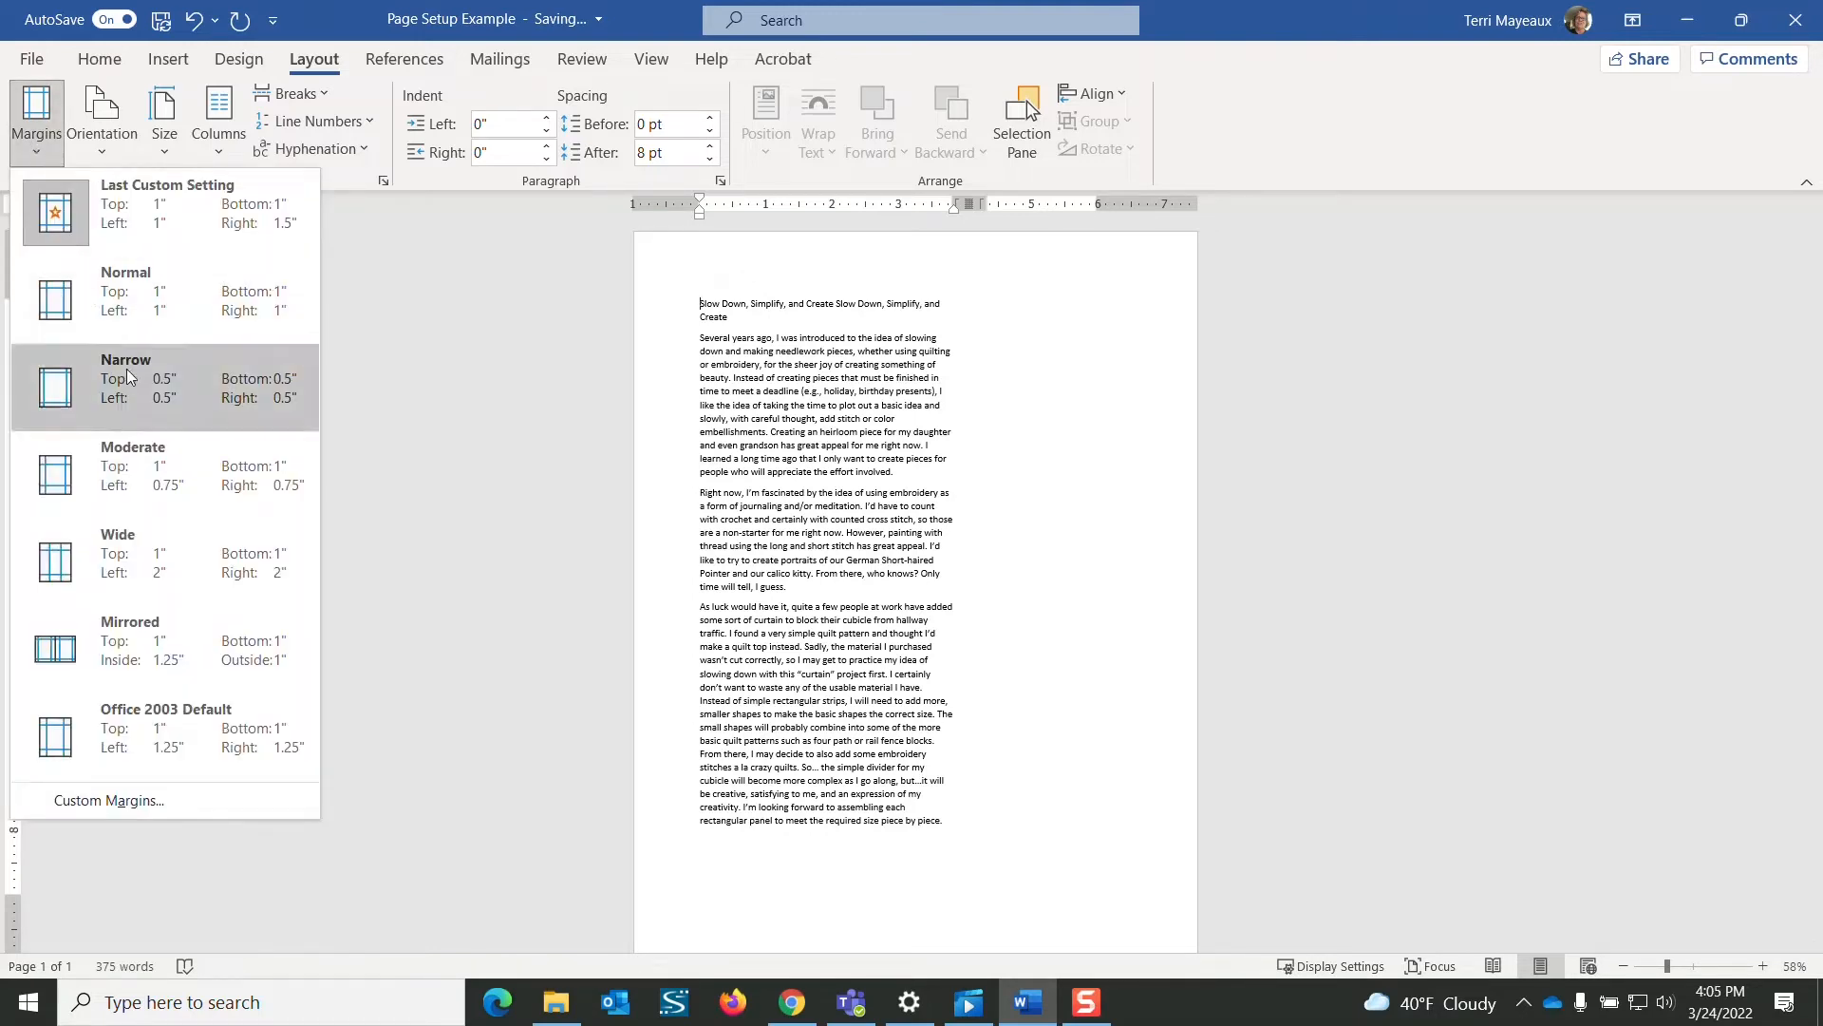
pyautogui.click(162, 558)
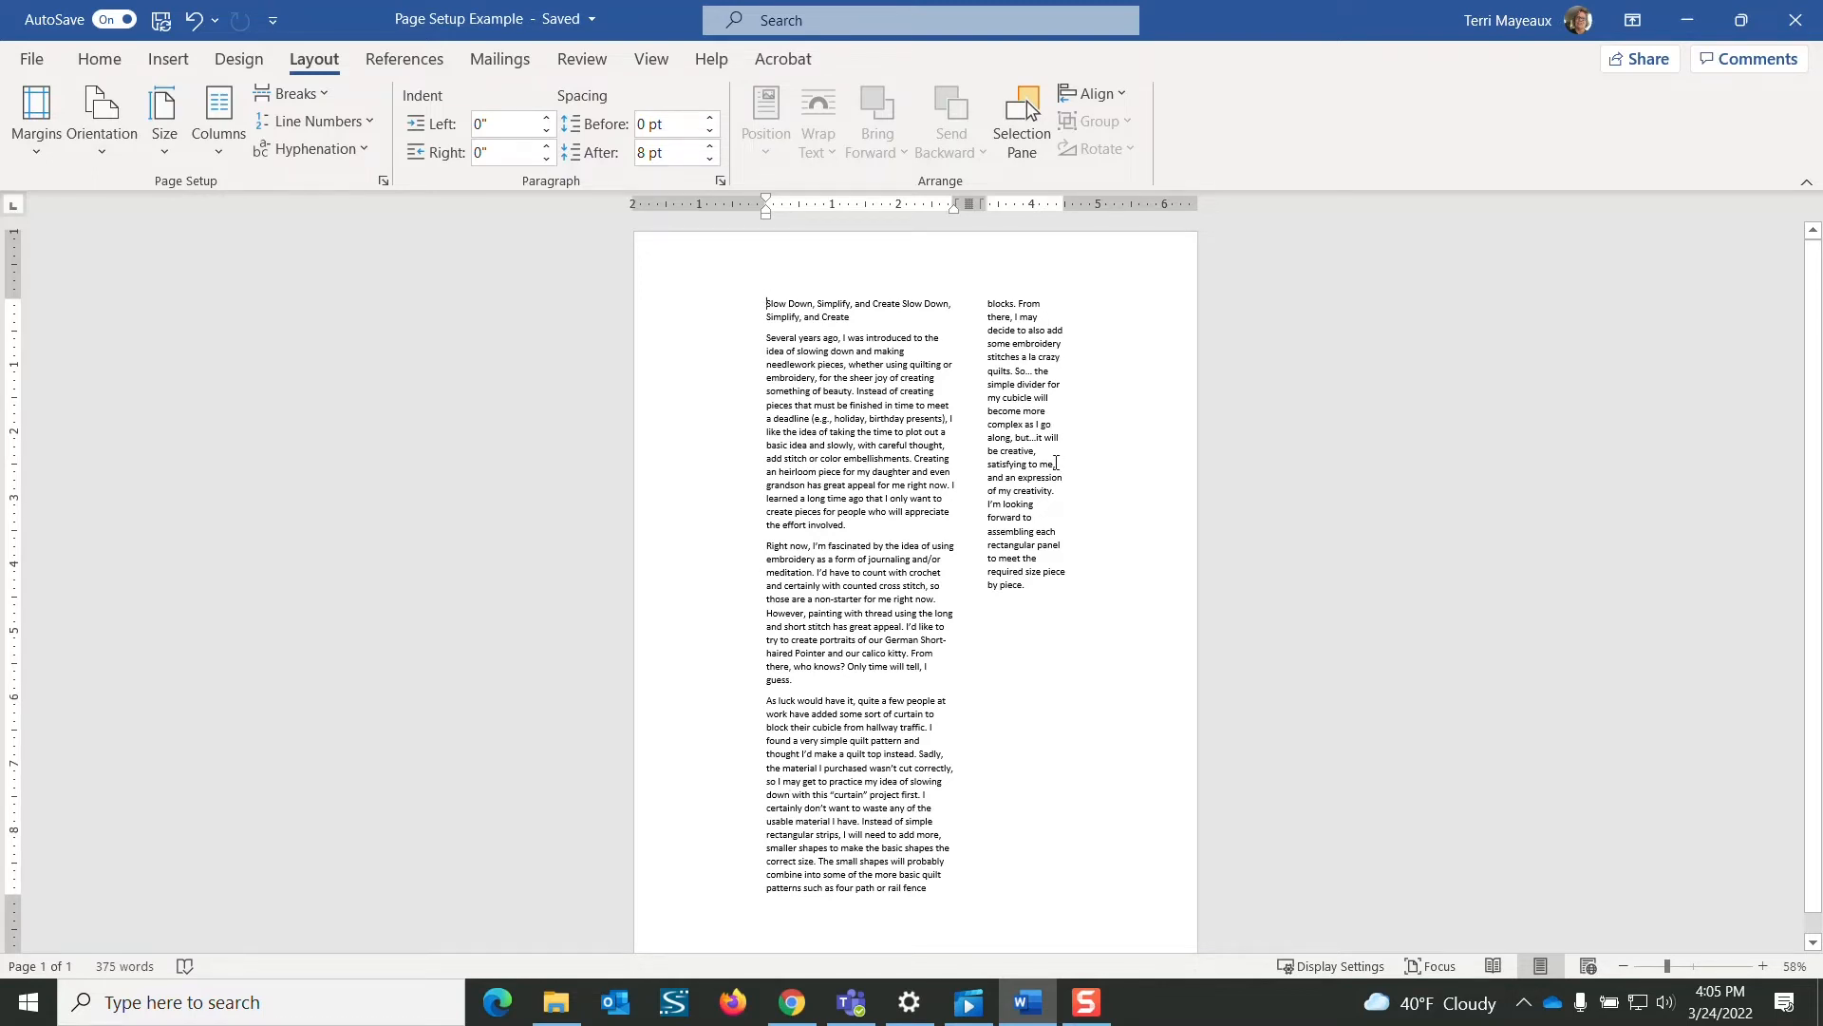
# Format the whole document in two equal columns with a line between them.
pyautogui.click(219, 158)
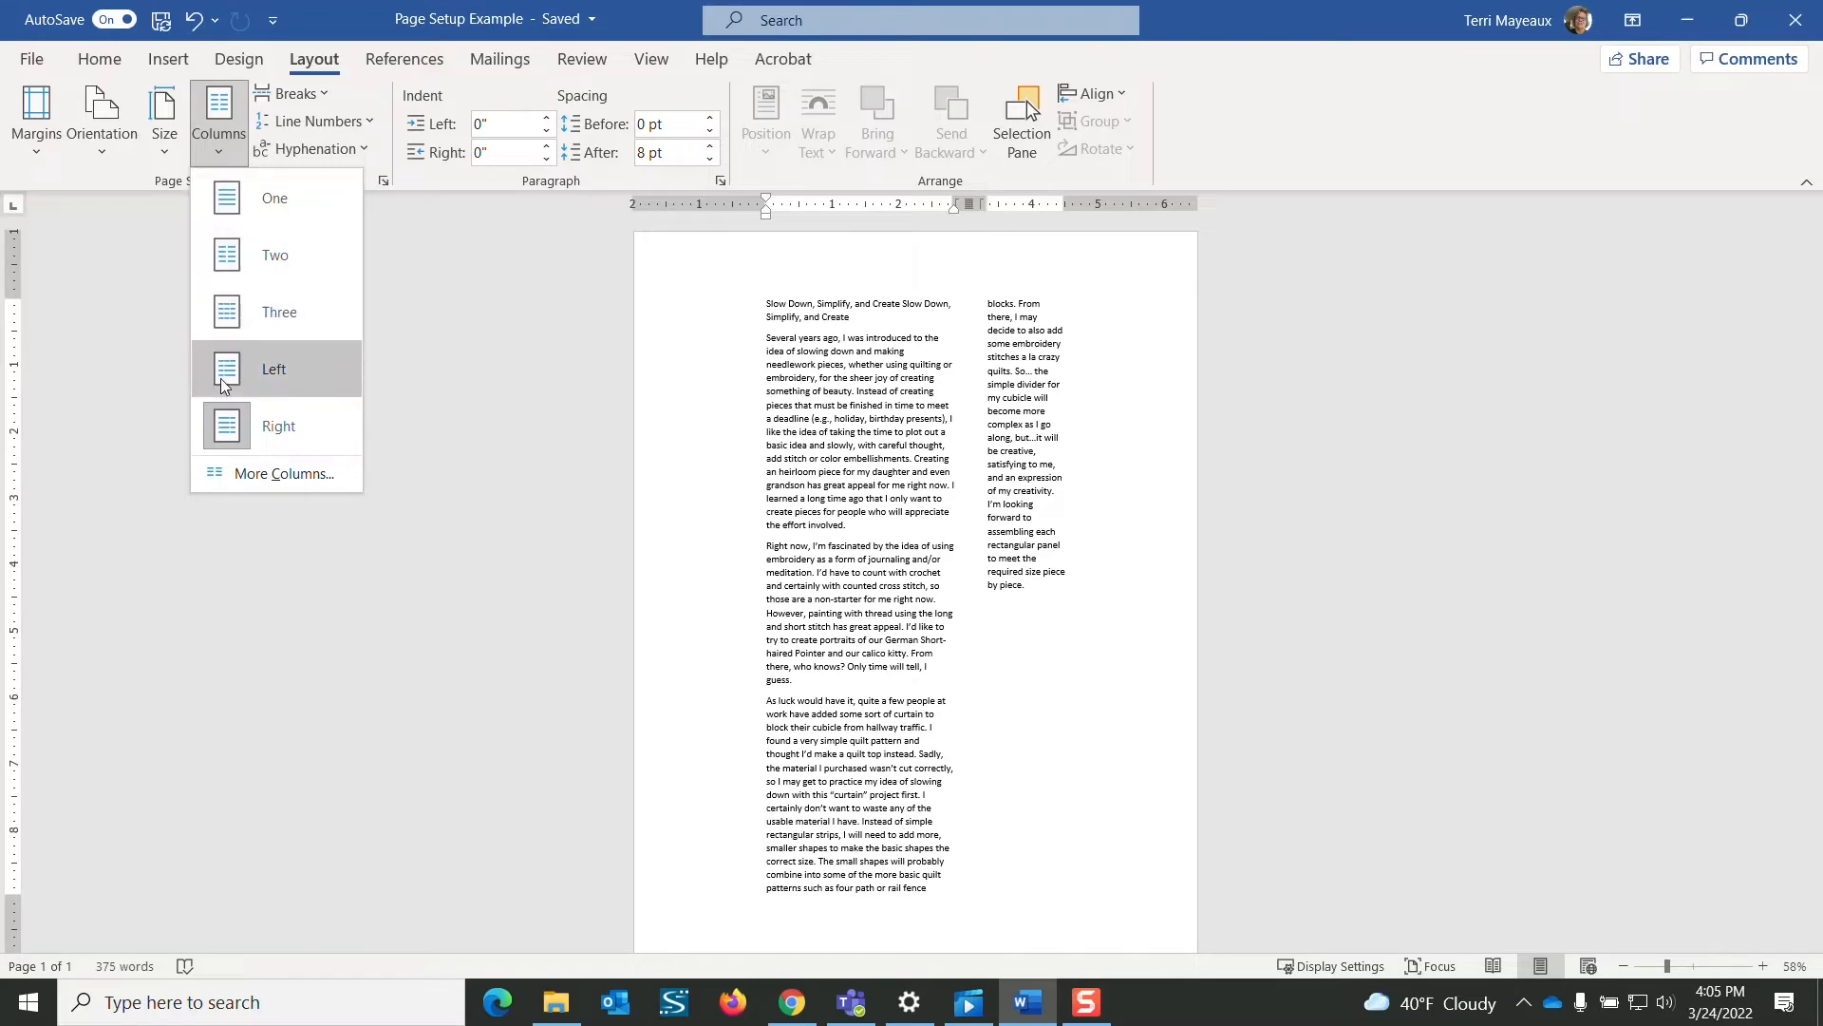
pyautogui.click(292, 472)
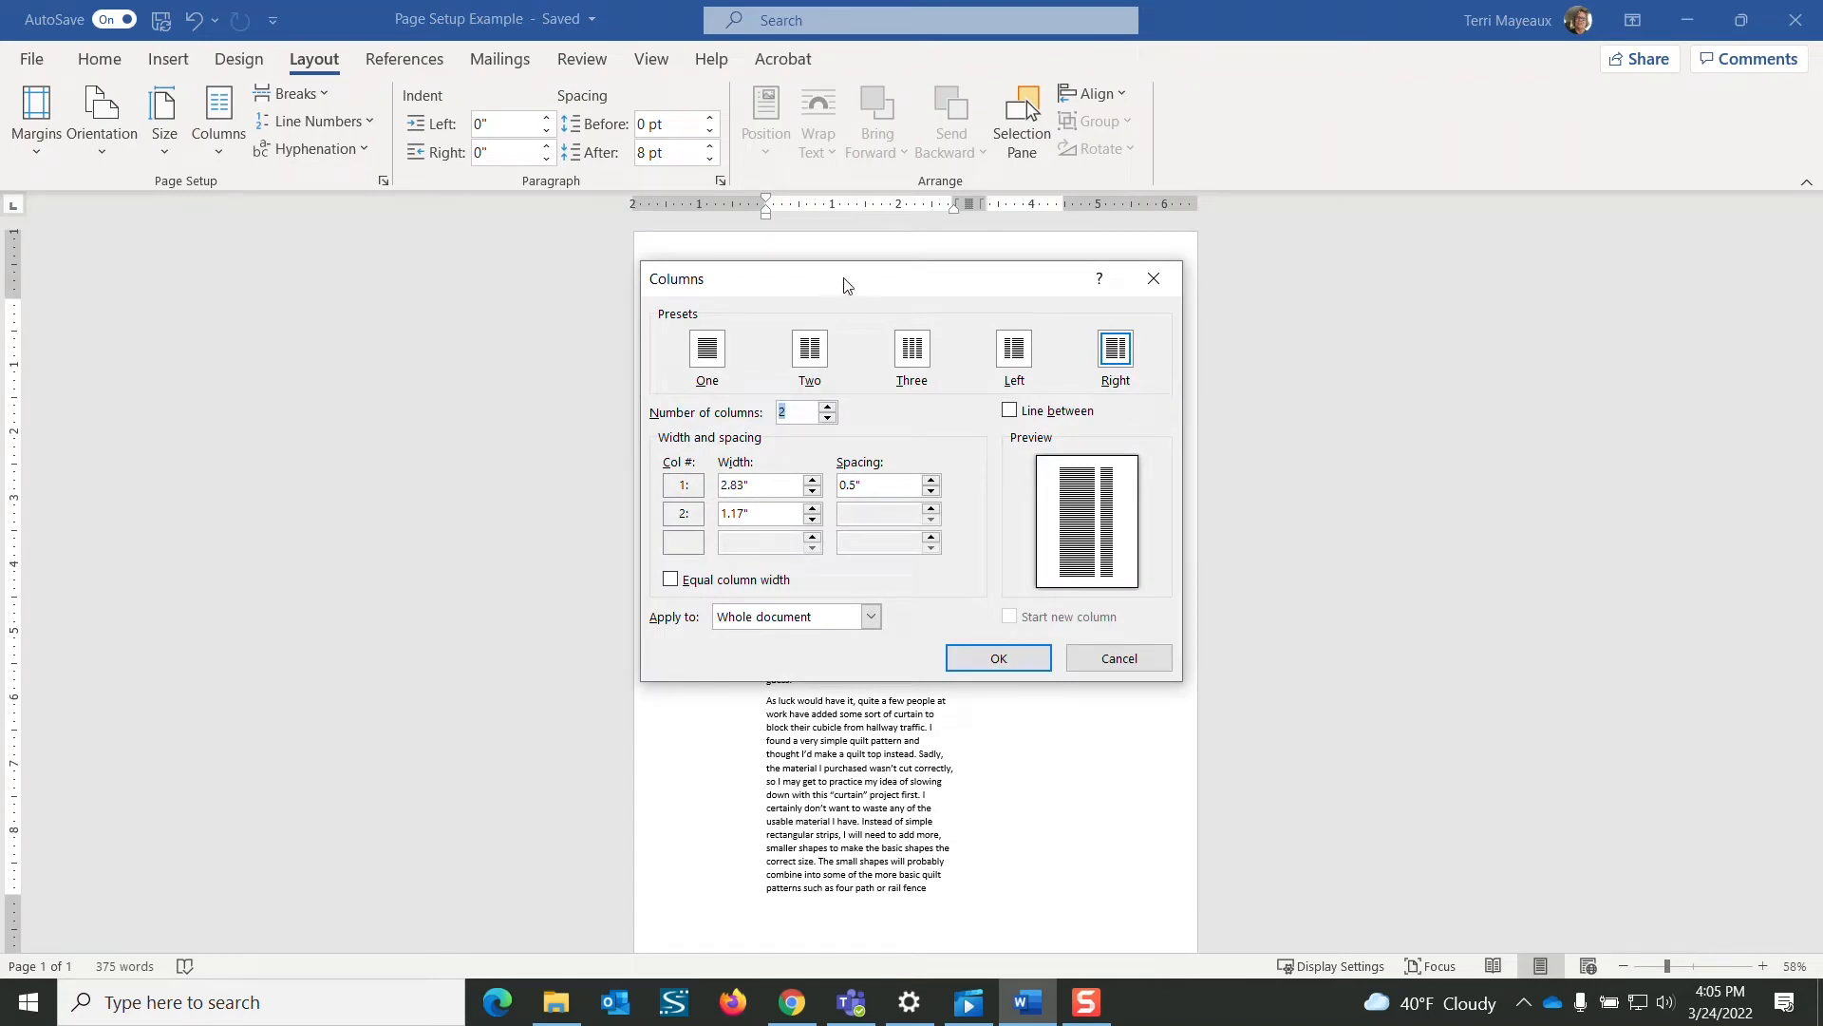
pyautogui.moveTo(848, 285); pyautogui.dragTo(872, 259)
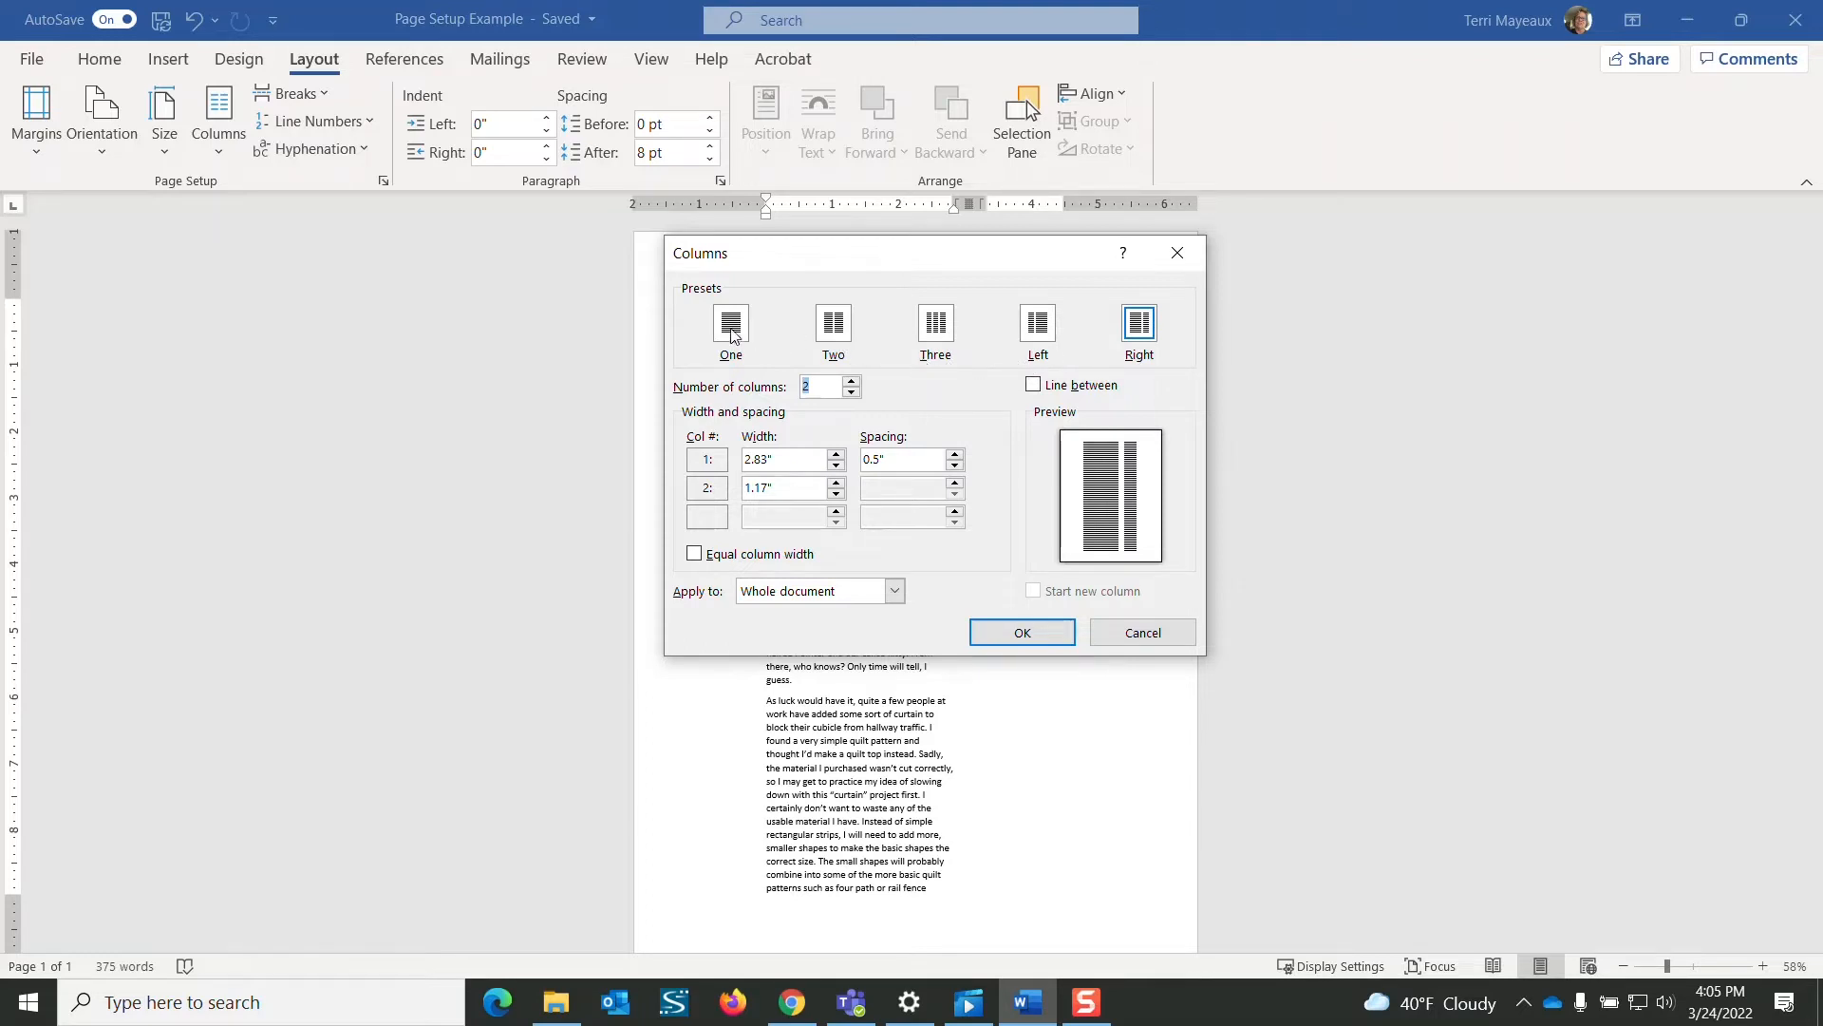
pyautogui.click(834, 328)
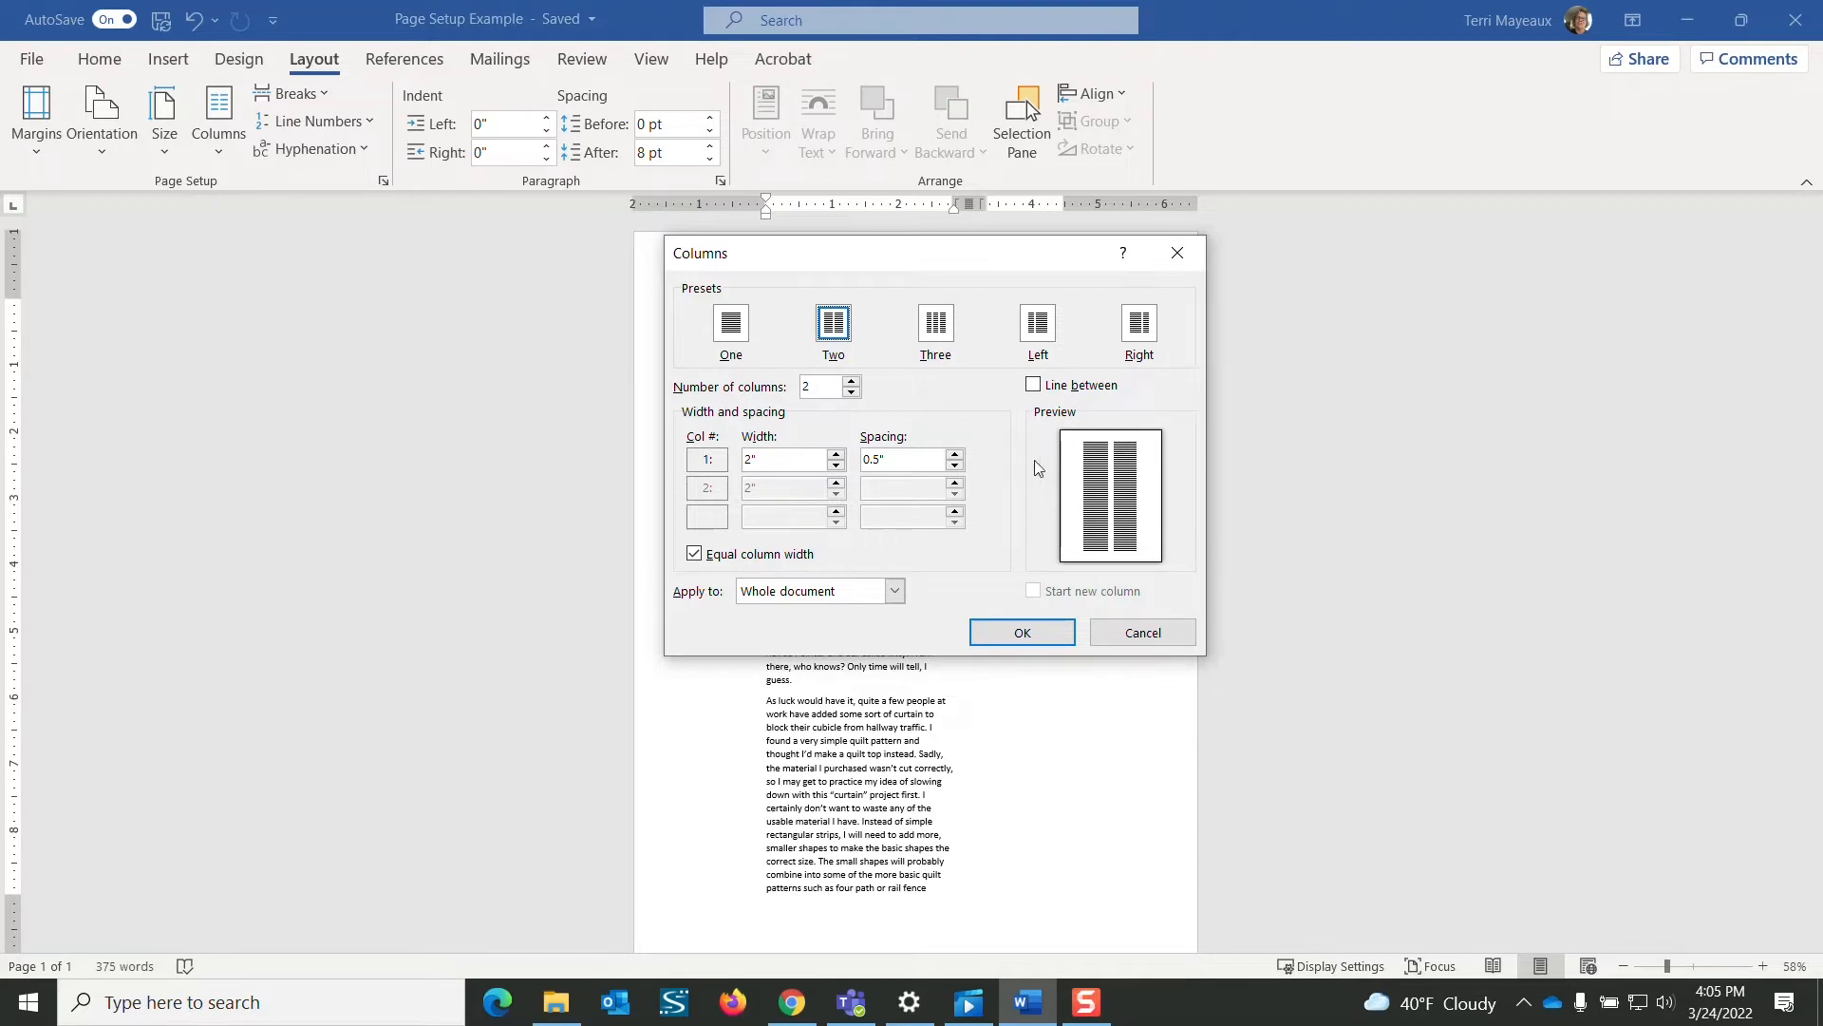
pyautogui.click(1034, 386)
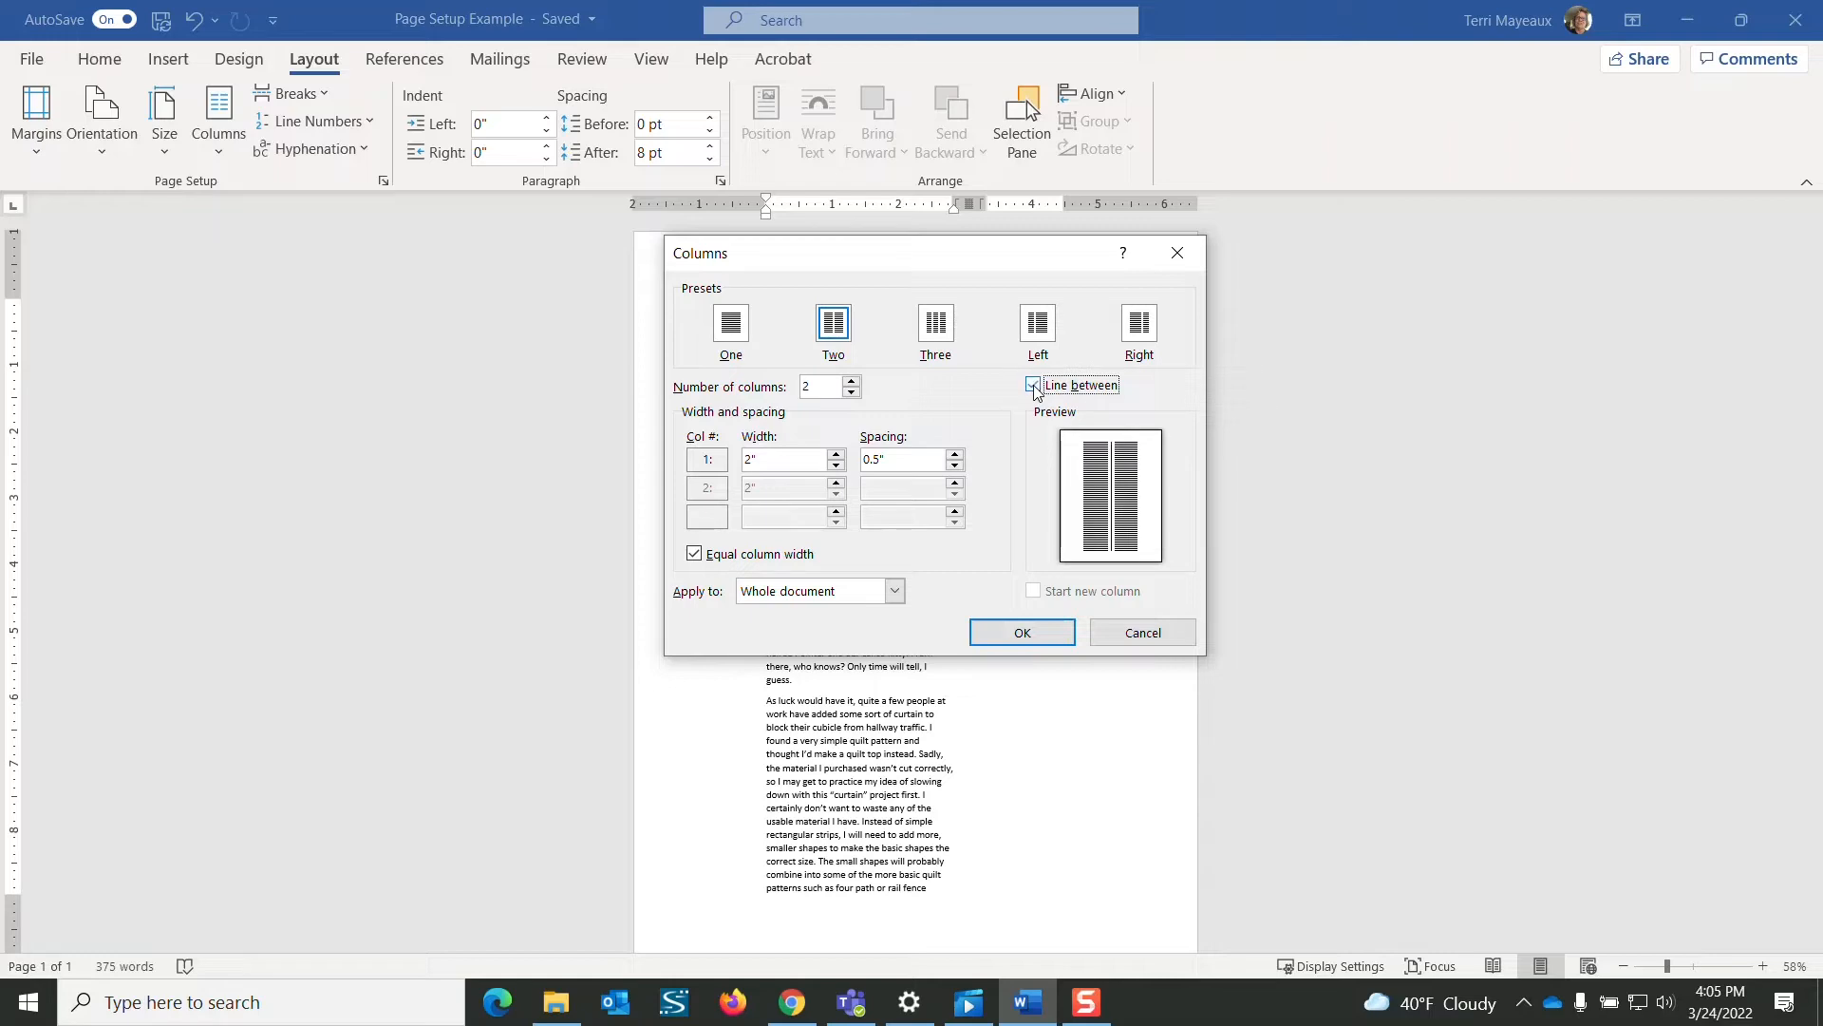
pyautogui.click(1024, 632)
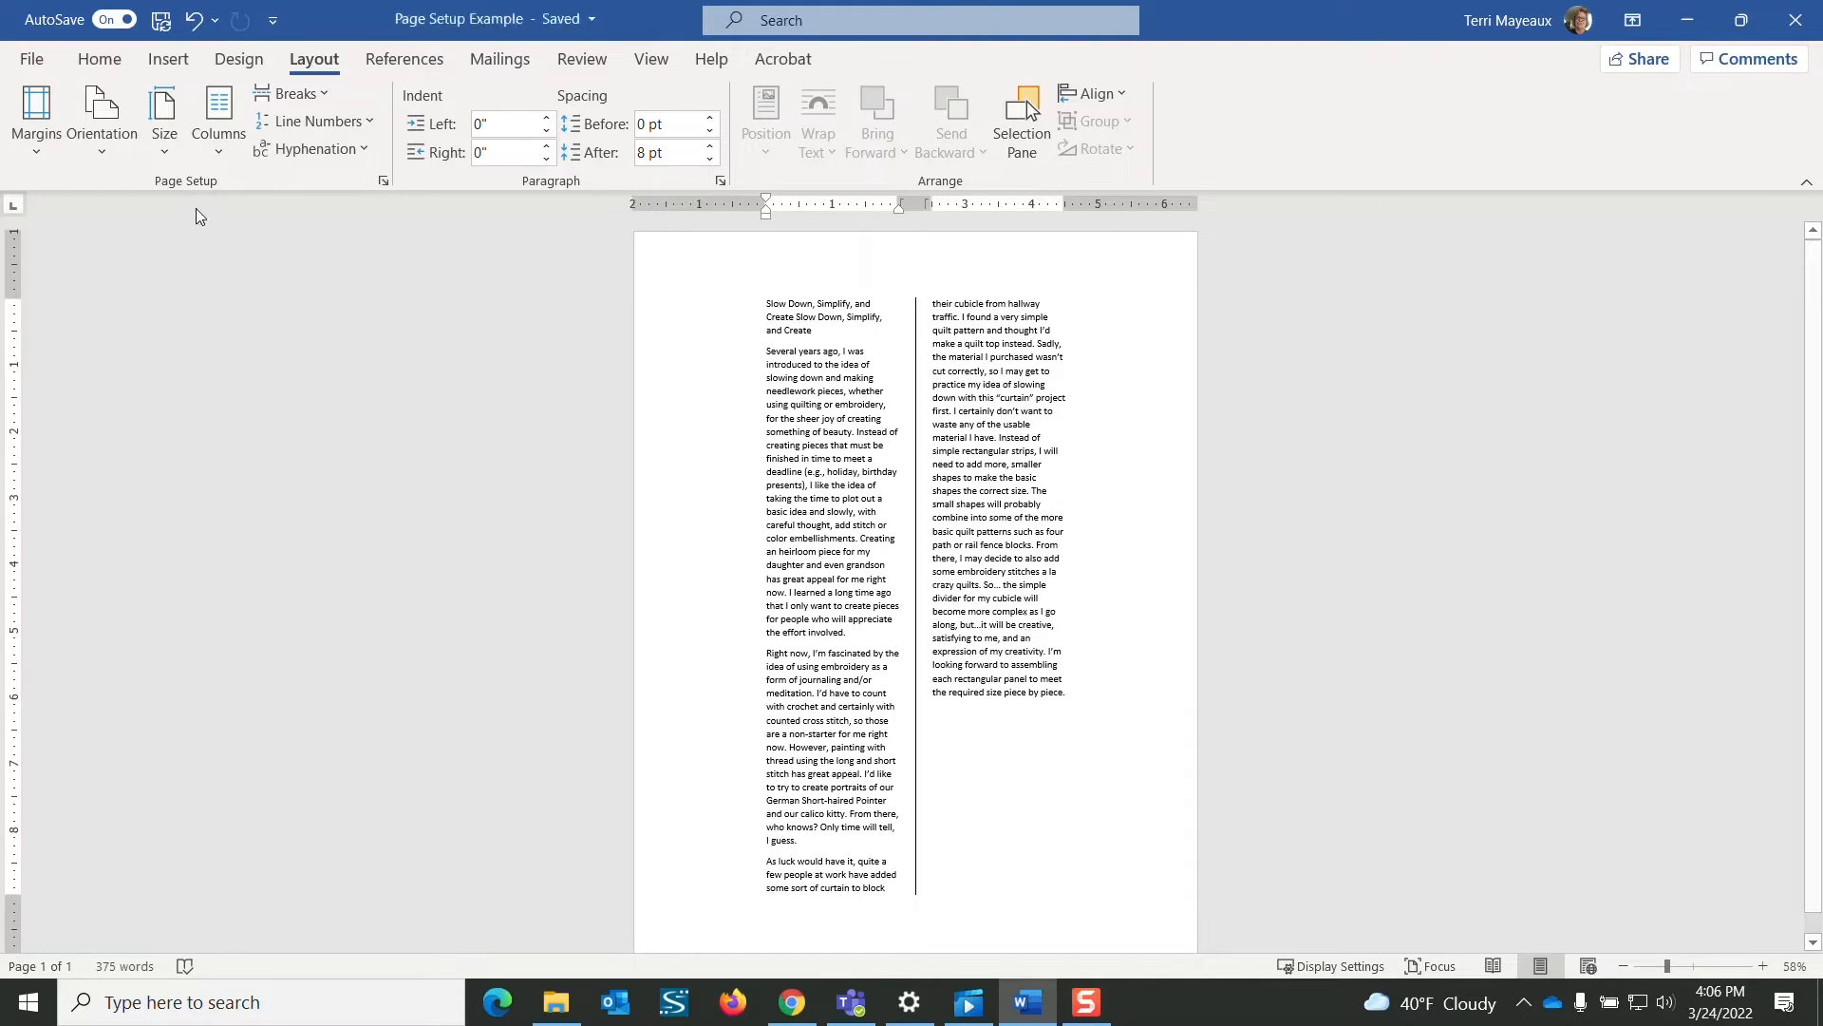
# Set the whole document to three equal columns with 0.25" spacing and no line between them.
pyautogui.click(224, 152)
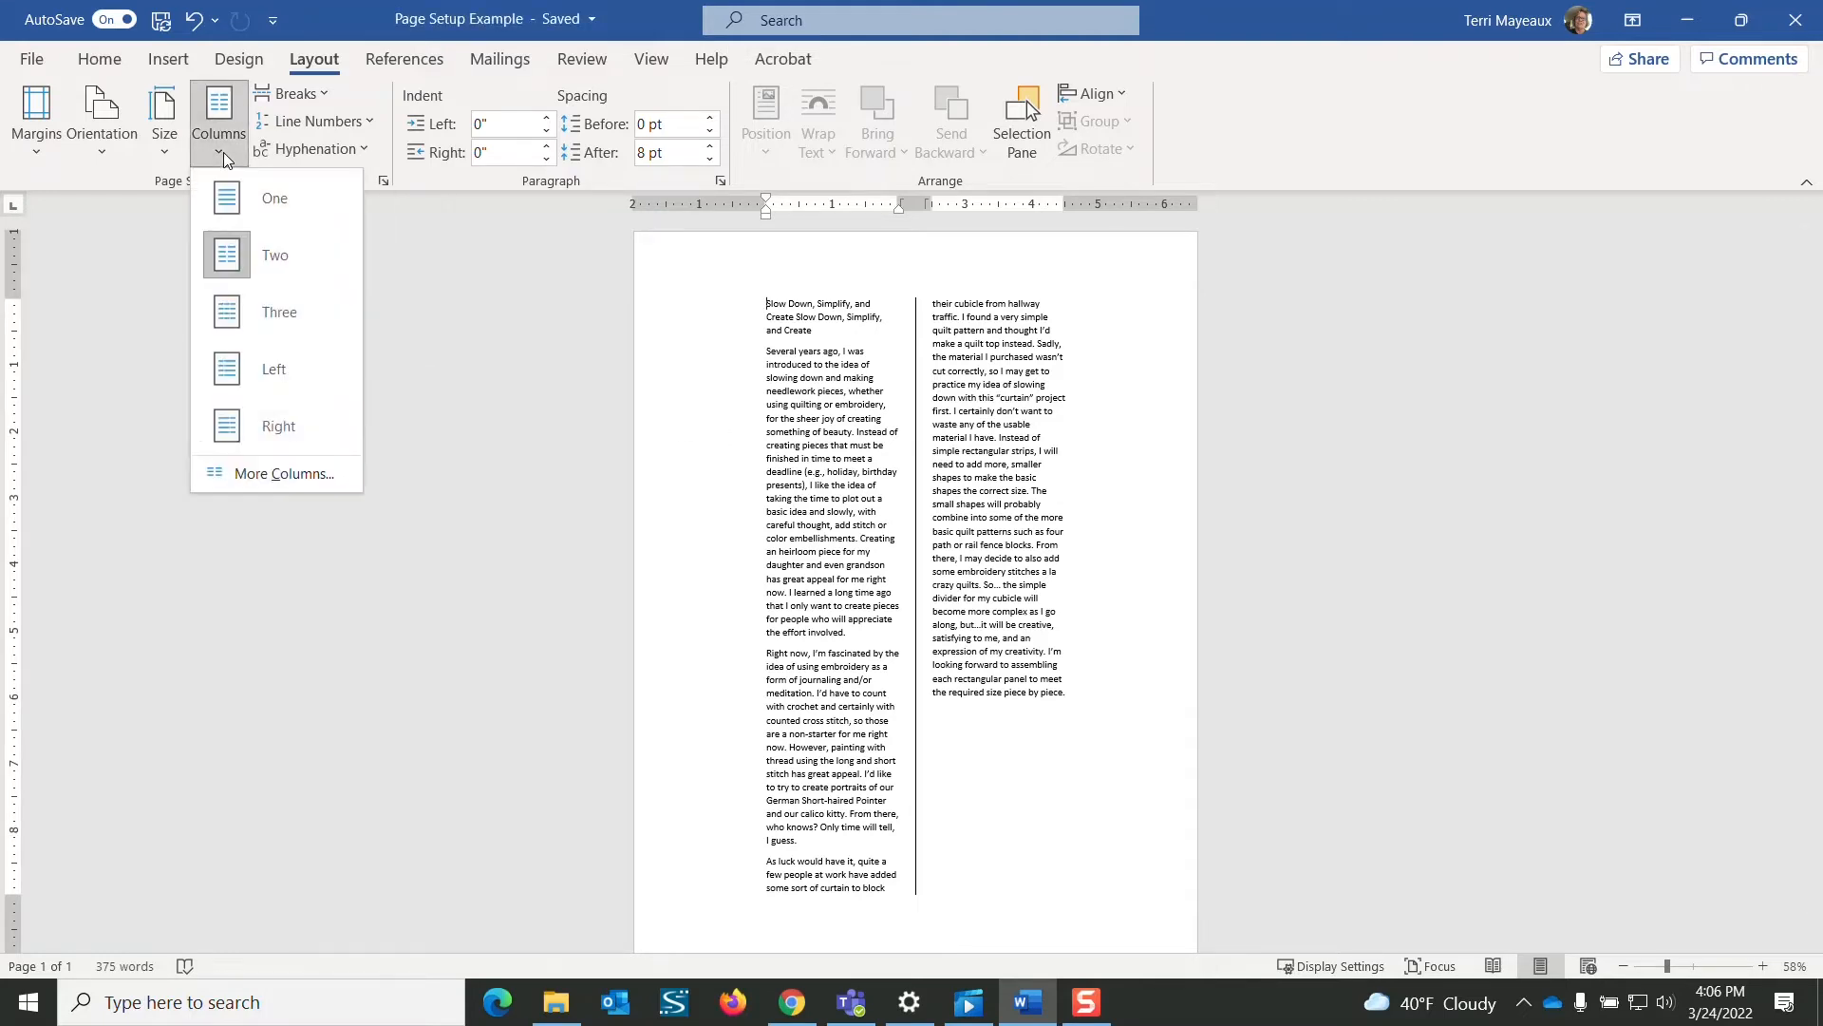
pyautogui.click(323, 471)
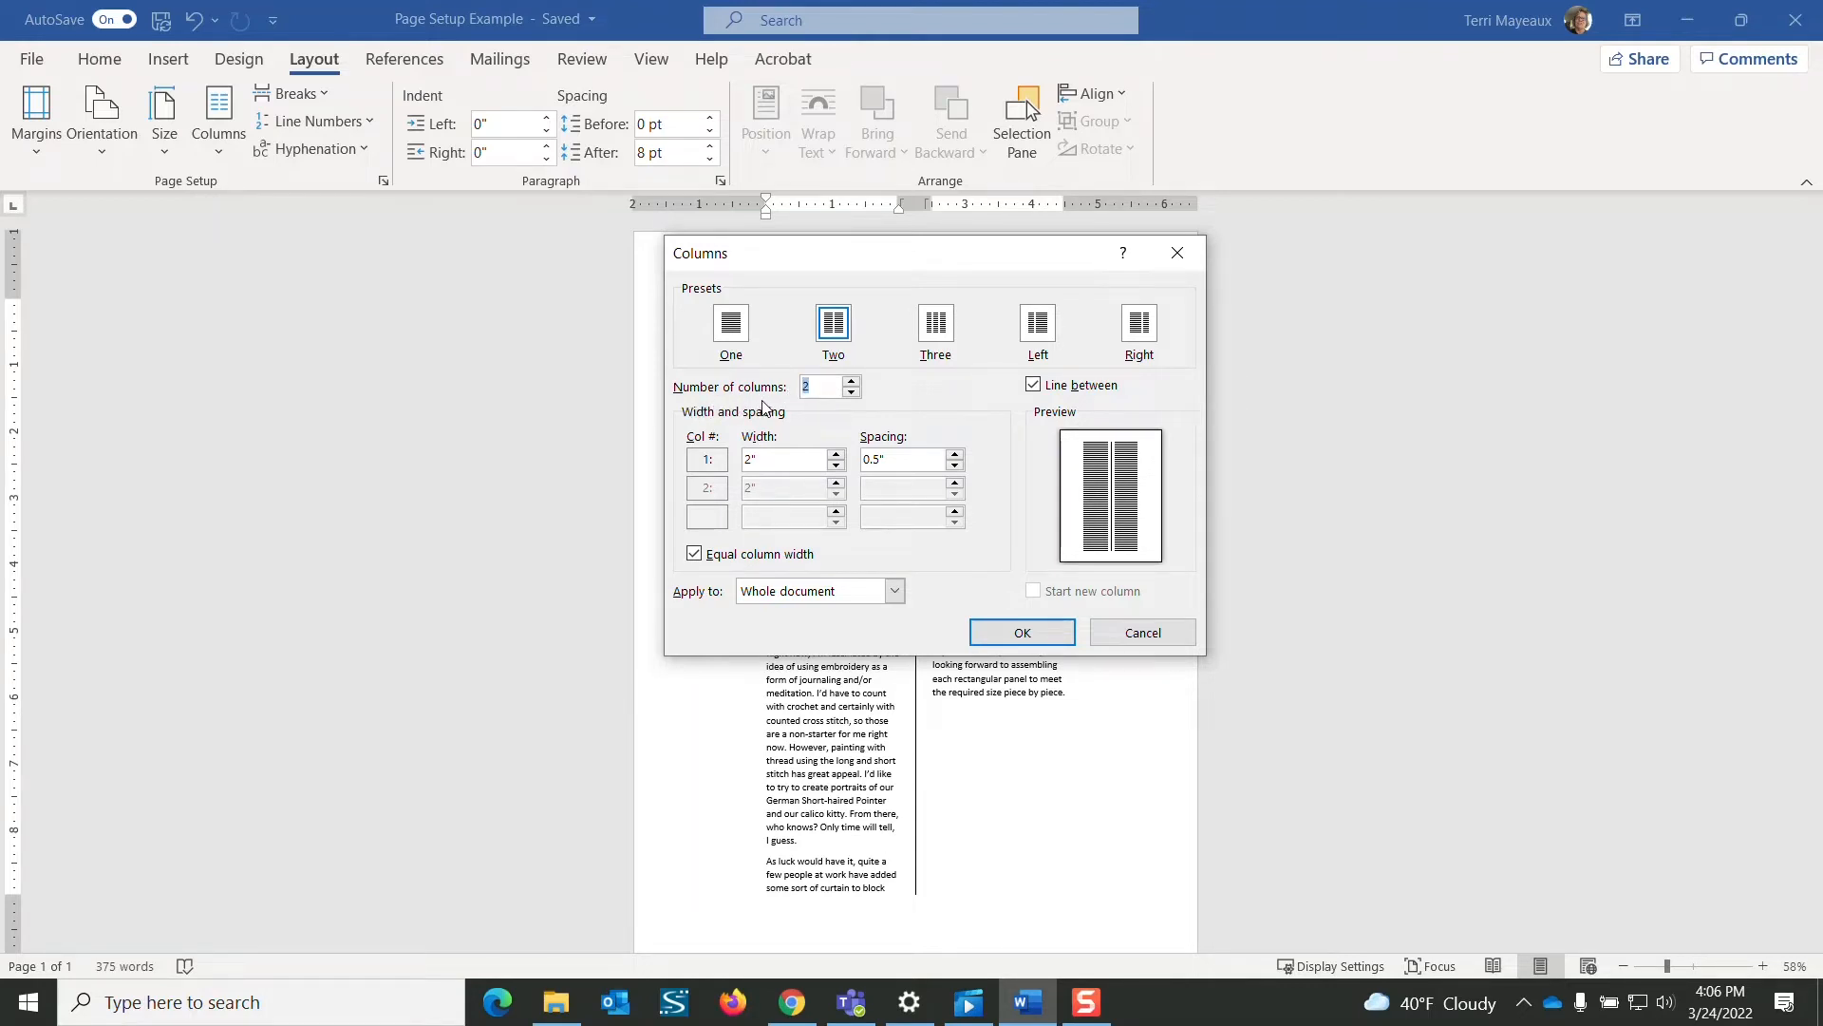
pyautogui.click(852, 382)
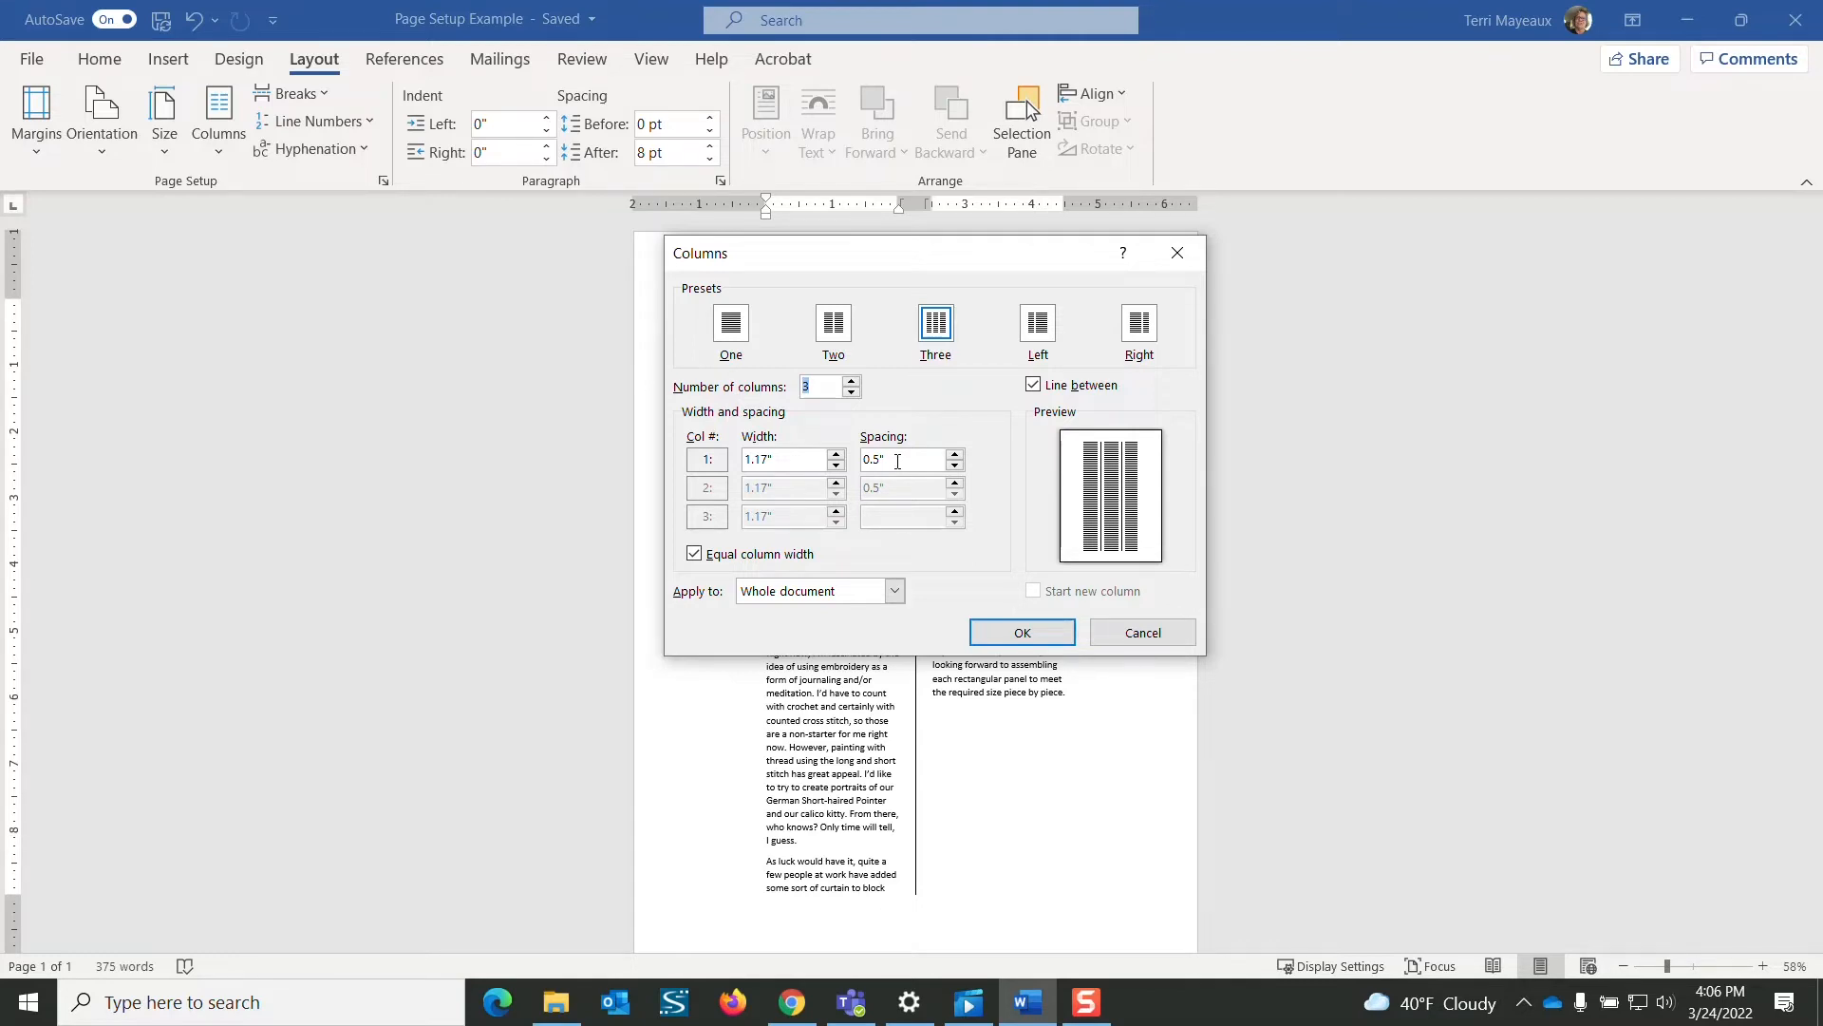
pyautogui.click(1034, 386)
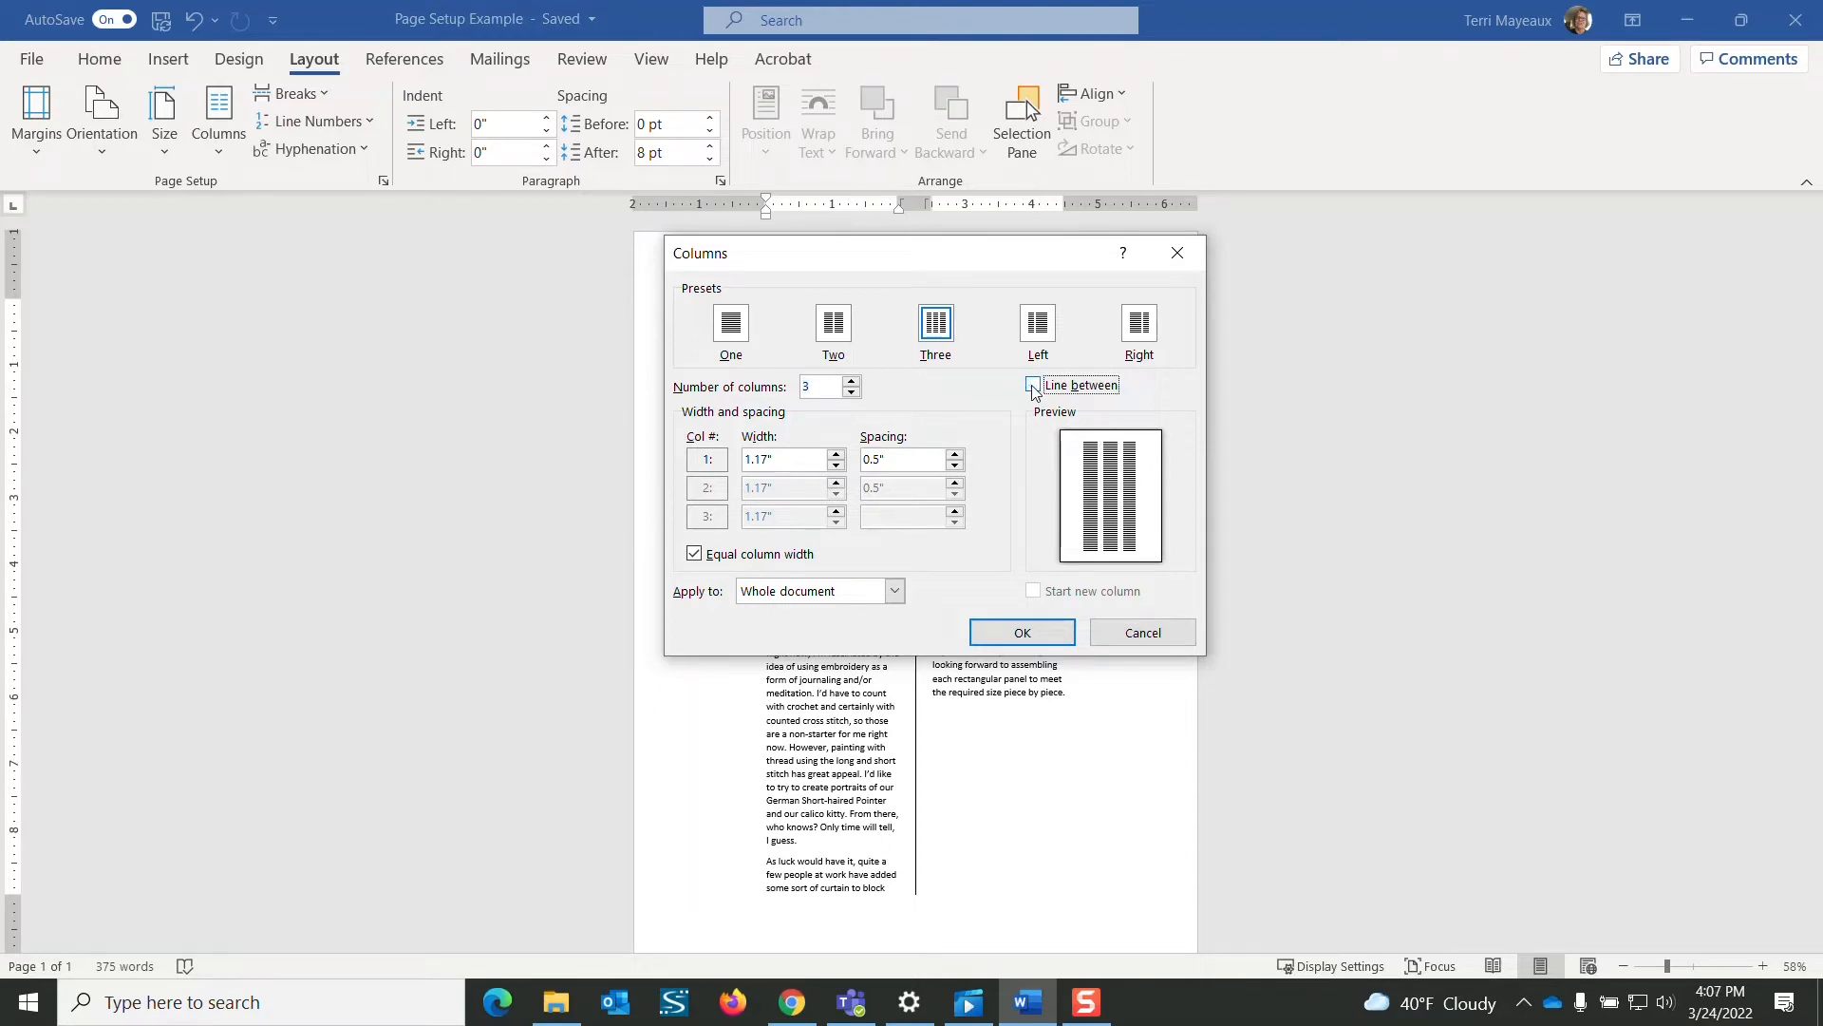
pyautogui.click(874, 460)
pyautogui.write('2')
pyautogui.click(992, 627)
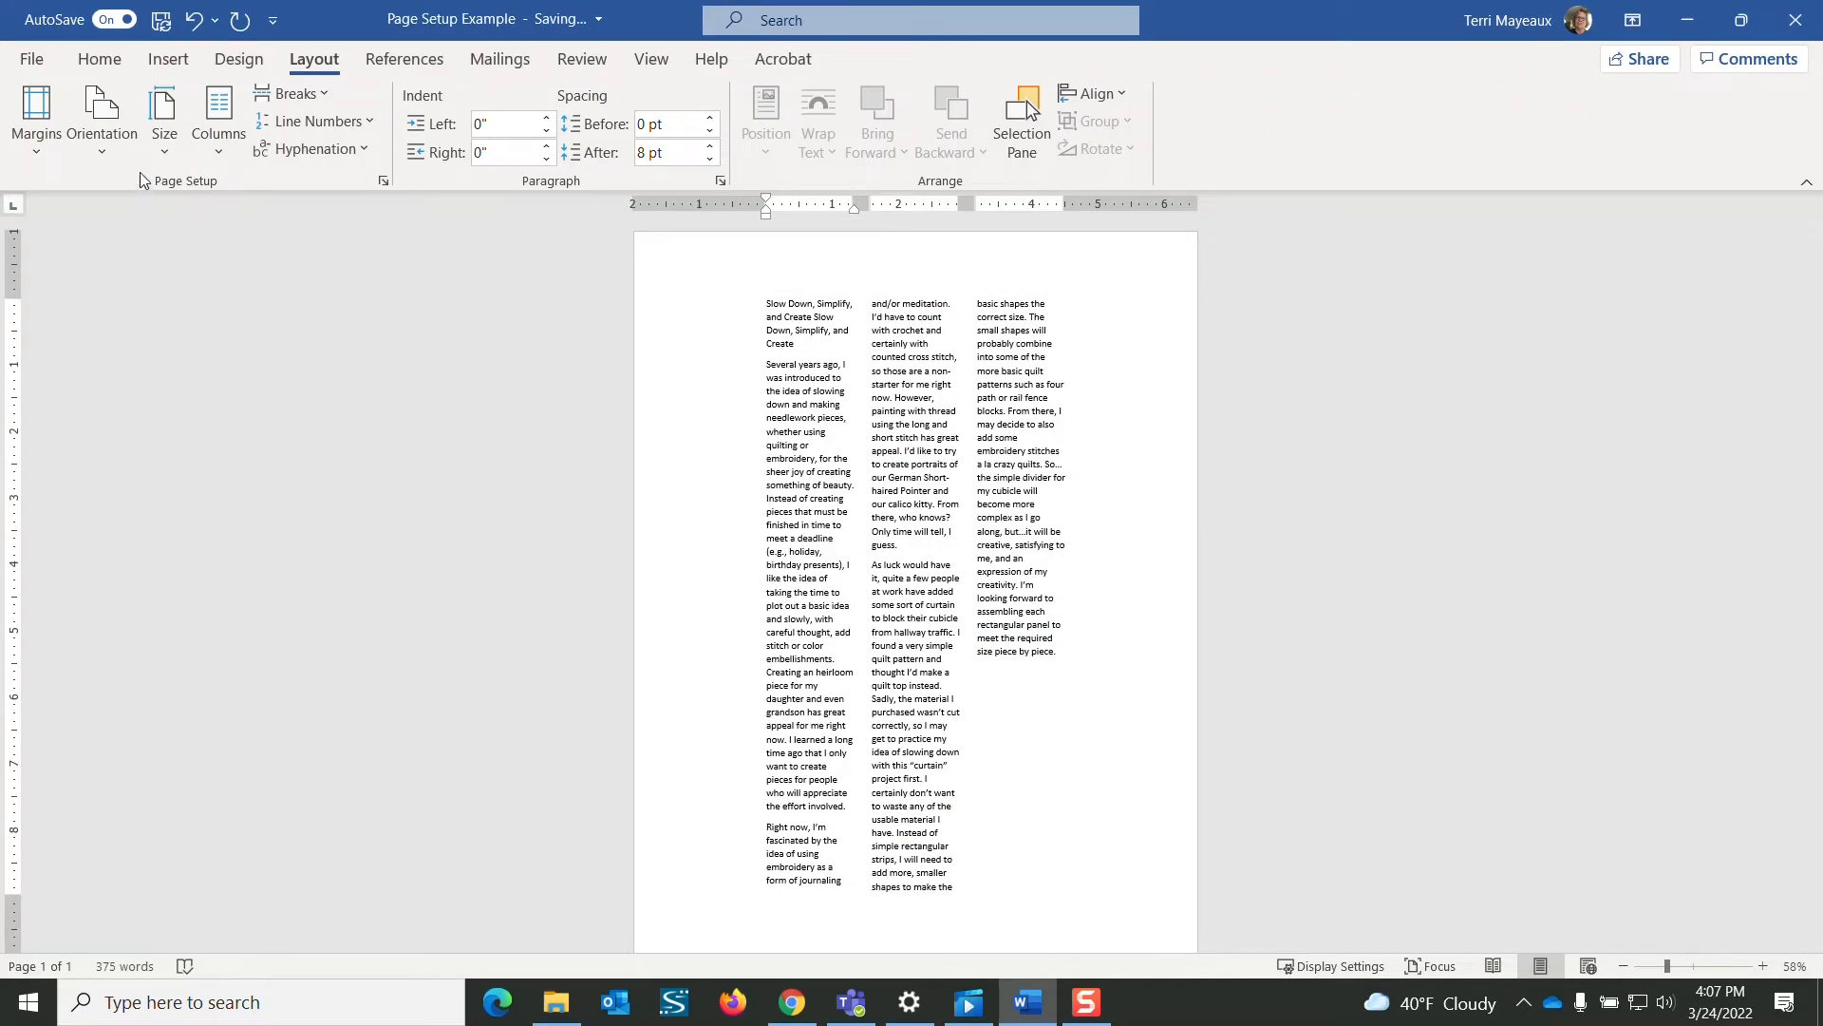
# Apply the Normal margin preset, with 1" on all sides, to the document.
pyautogui.click(38, 154)
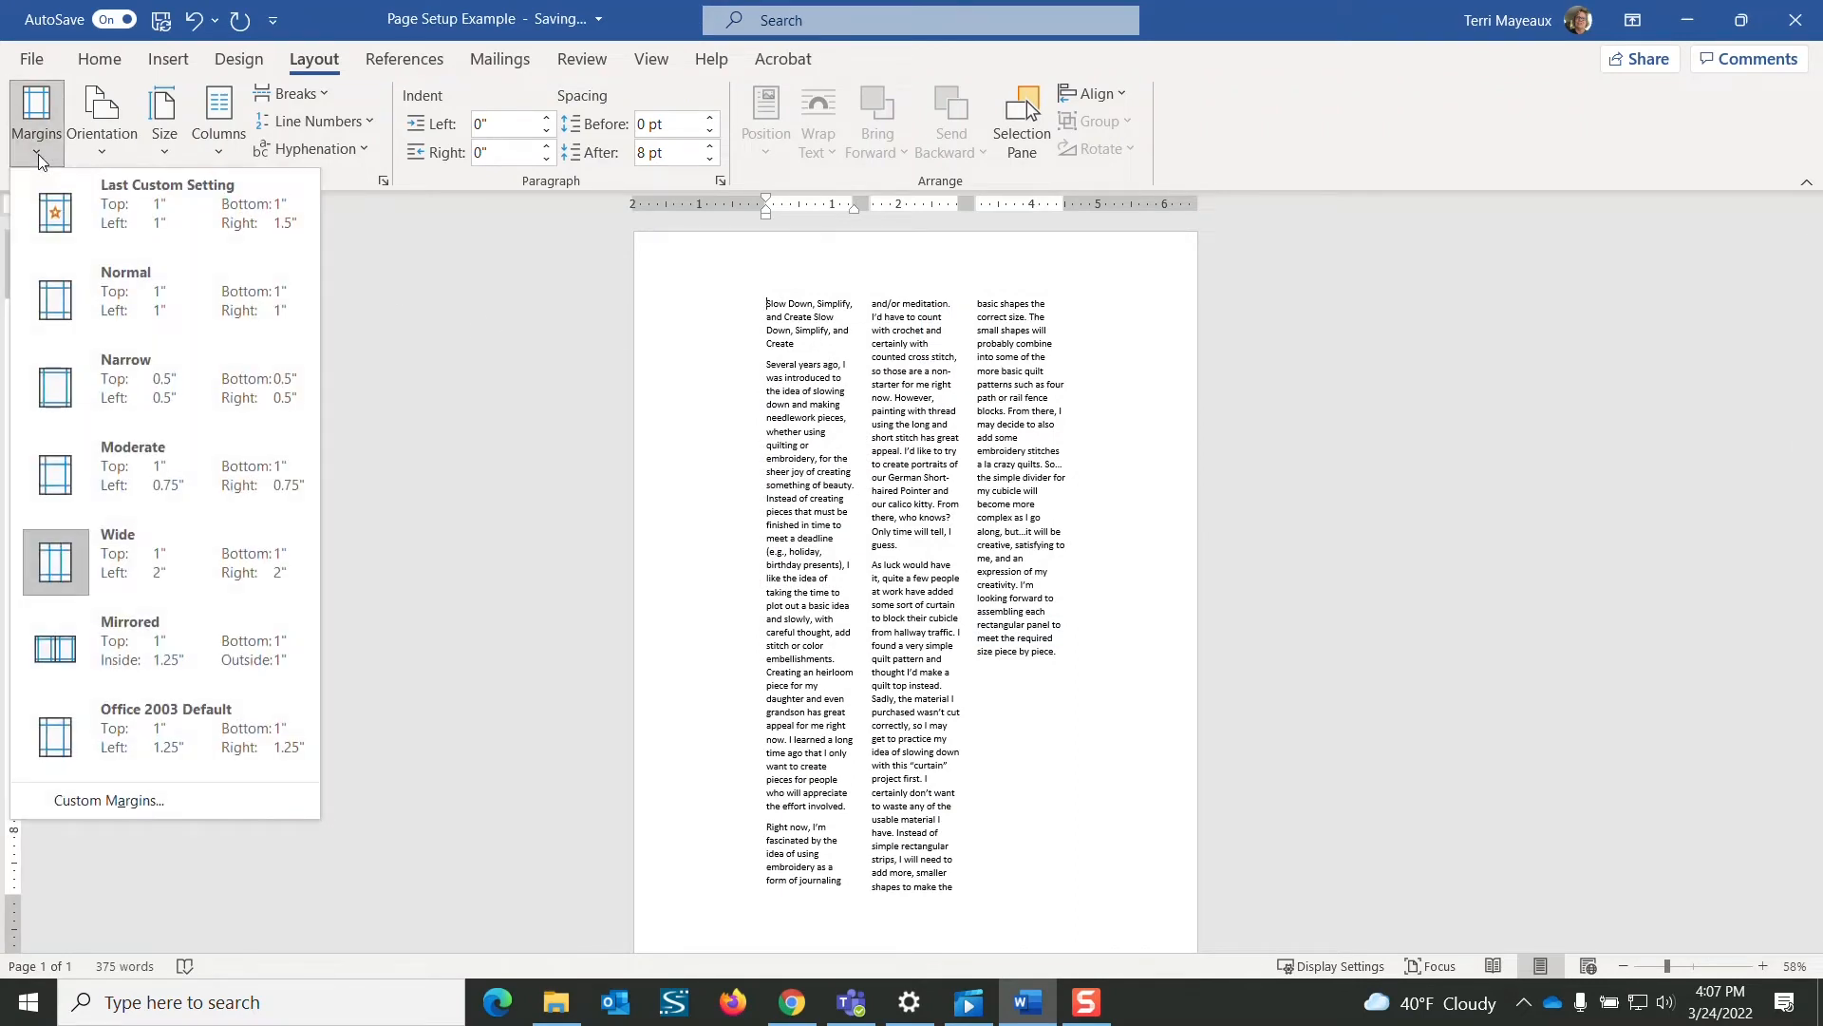
pyautogui.click(137, 321)
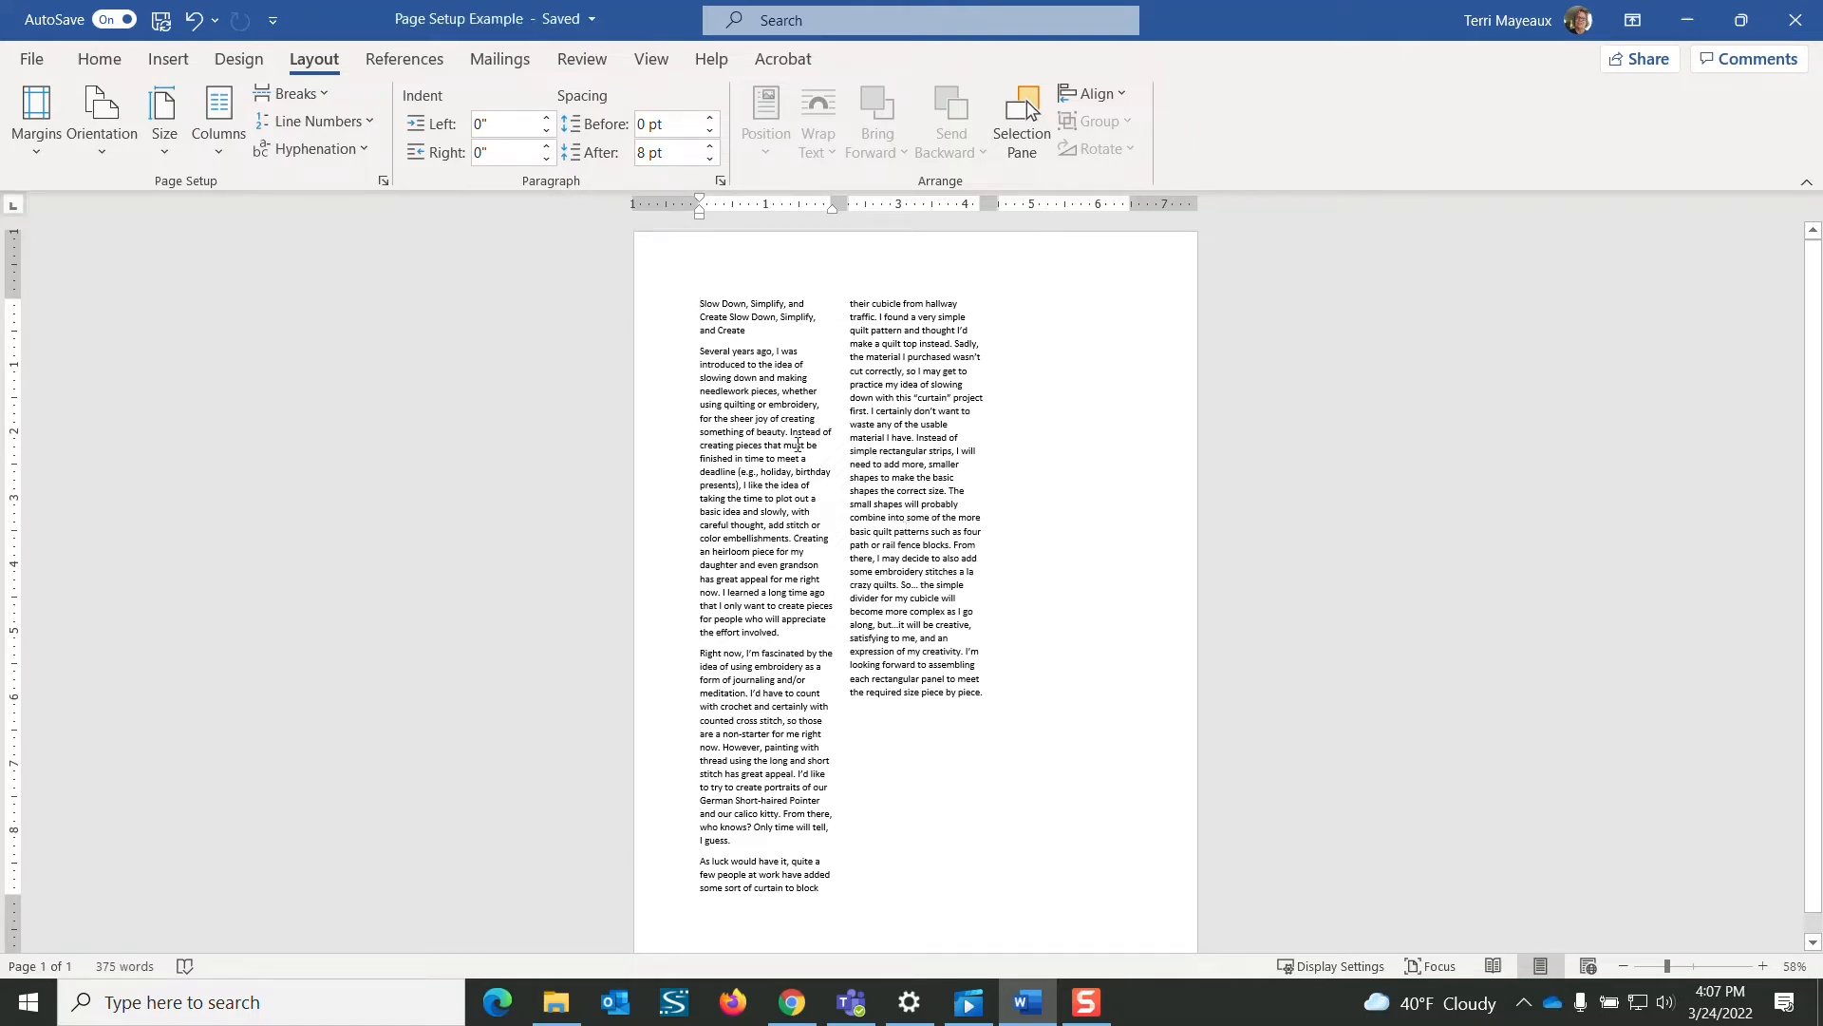
# Justify all of the document's text so both edges of each column line up.
pyautogui.moveTo(701, 304); pyautogui.dragTo(986, 694)
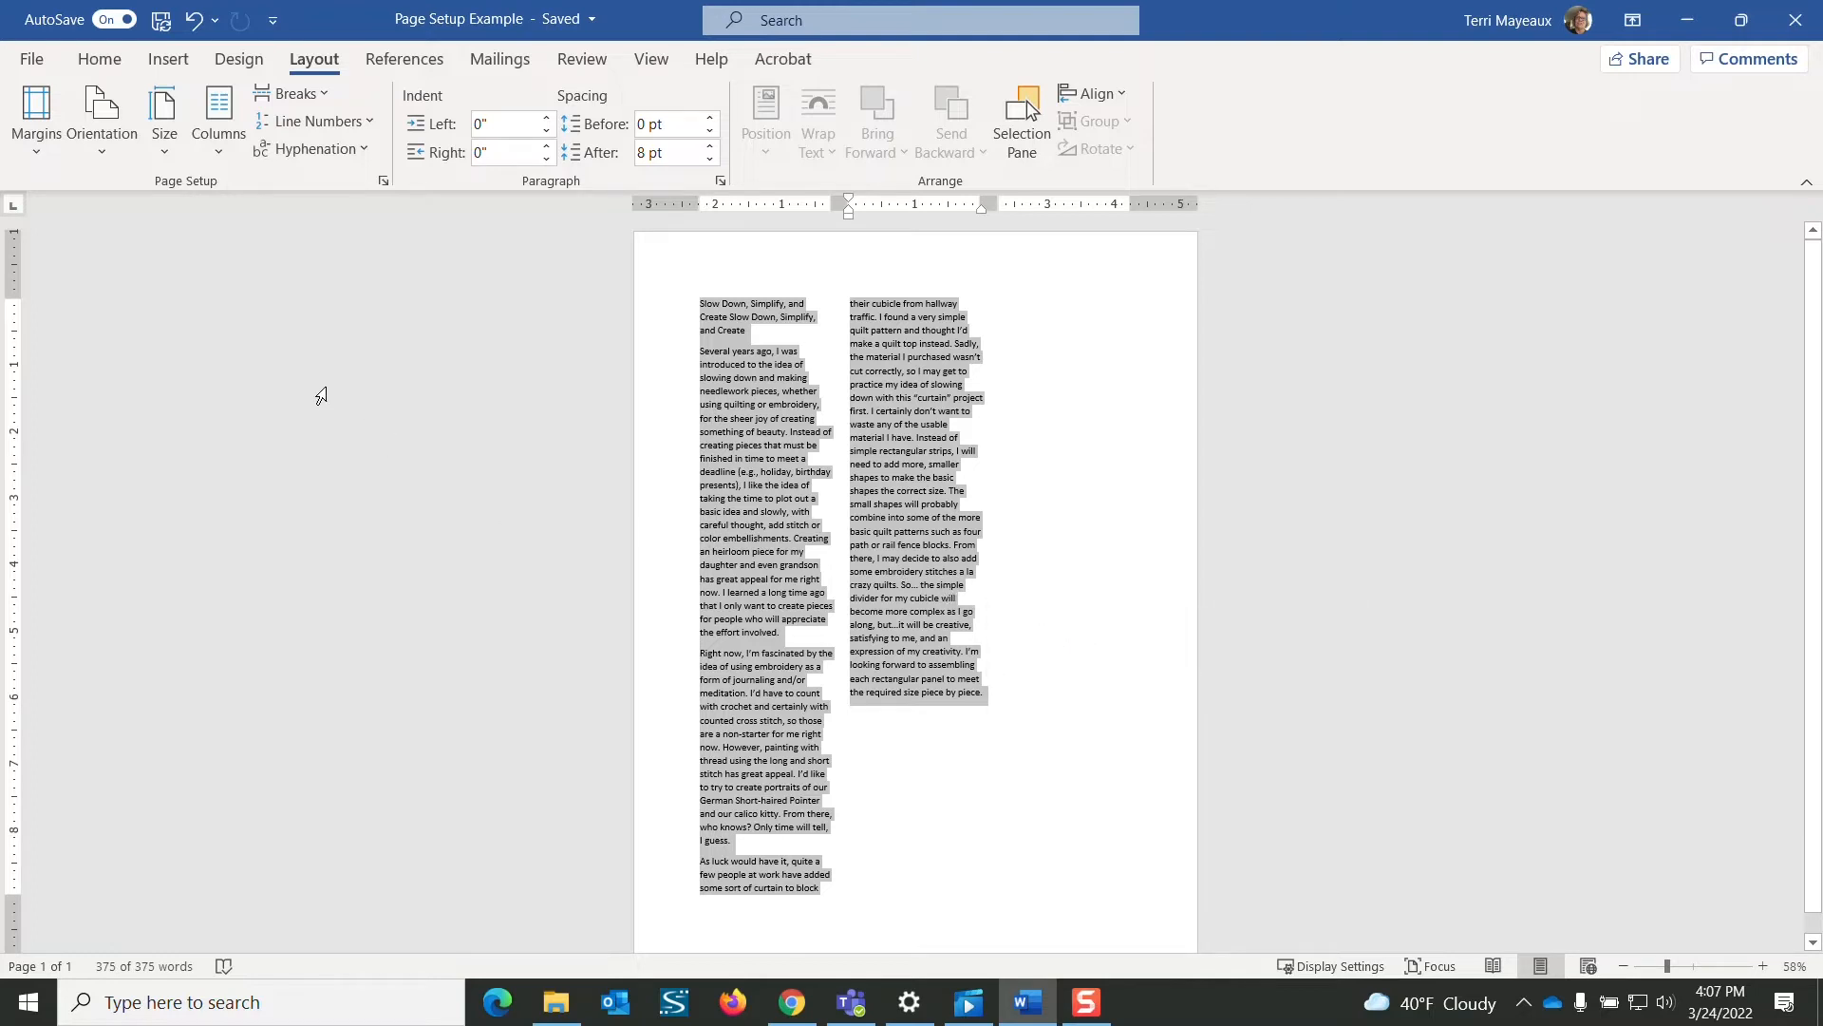
pyautogui.click(100, 60)
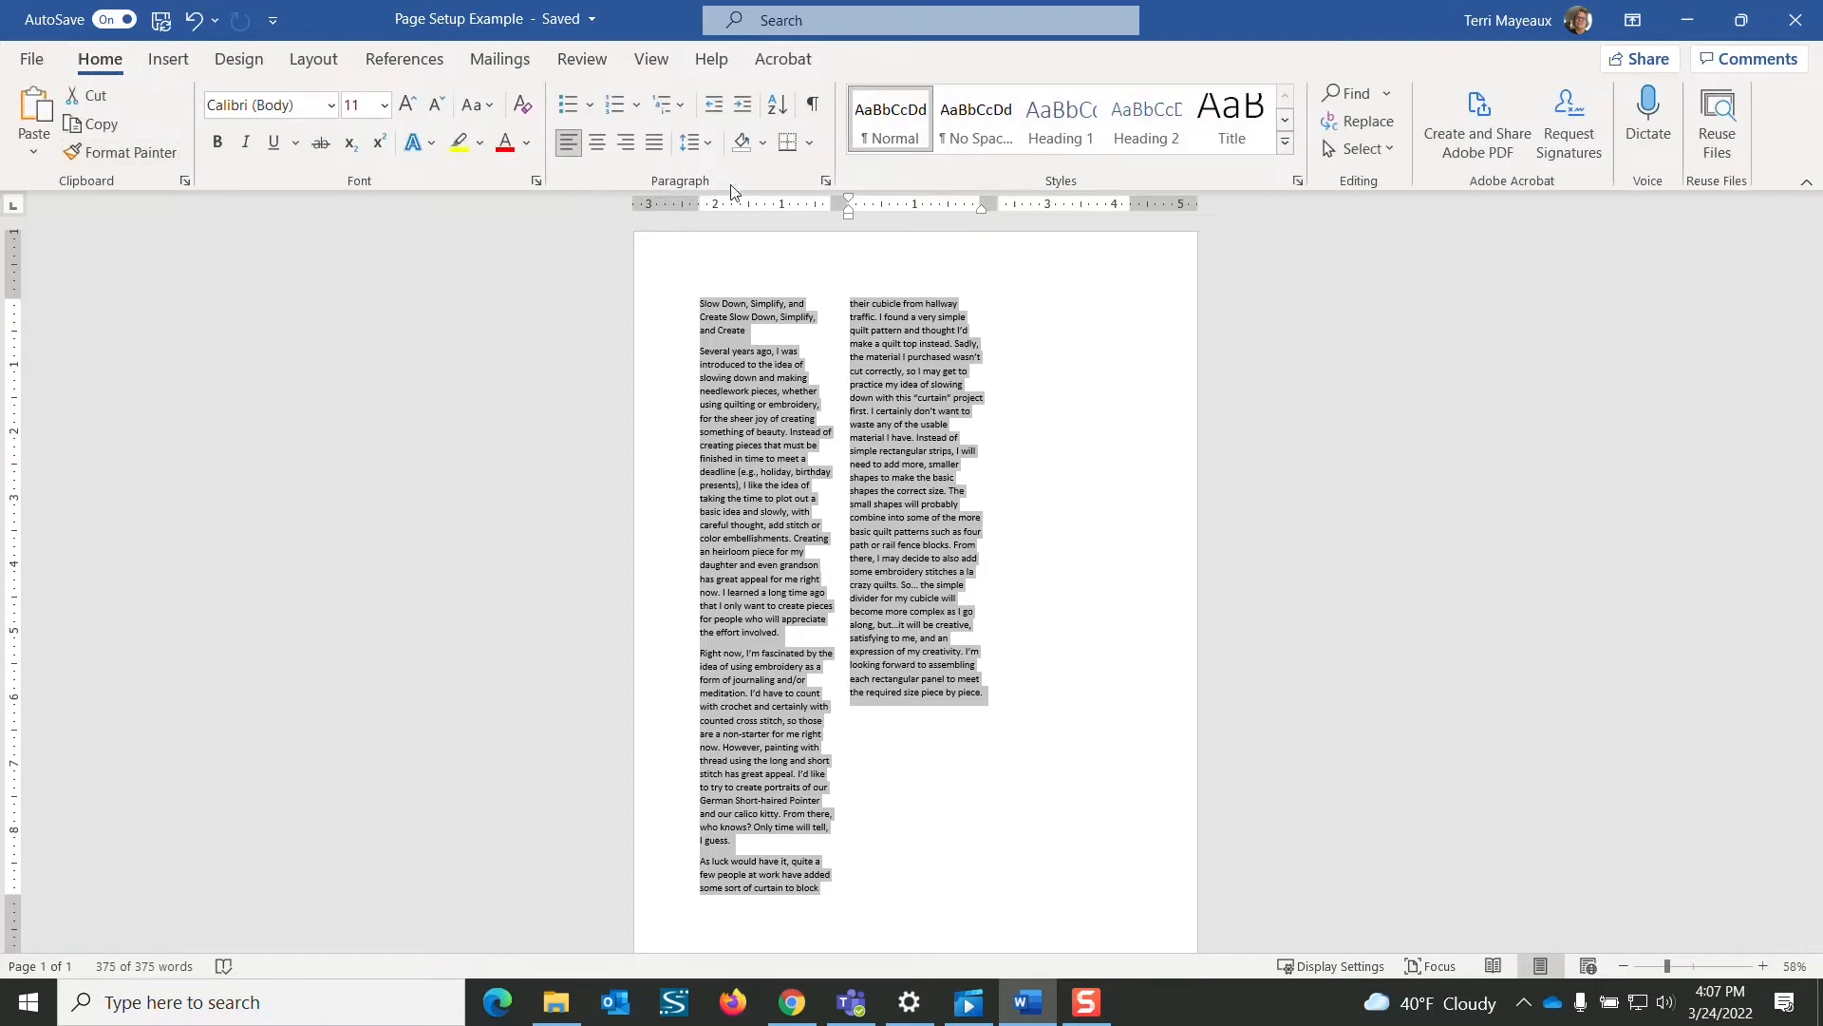
pyautogui.click(655, 142)
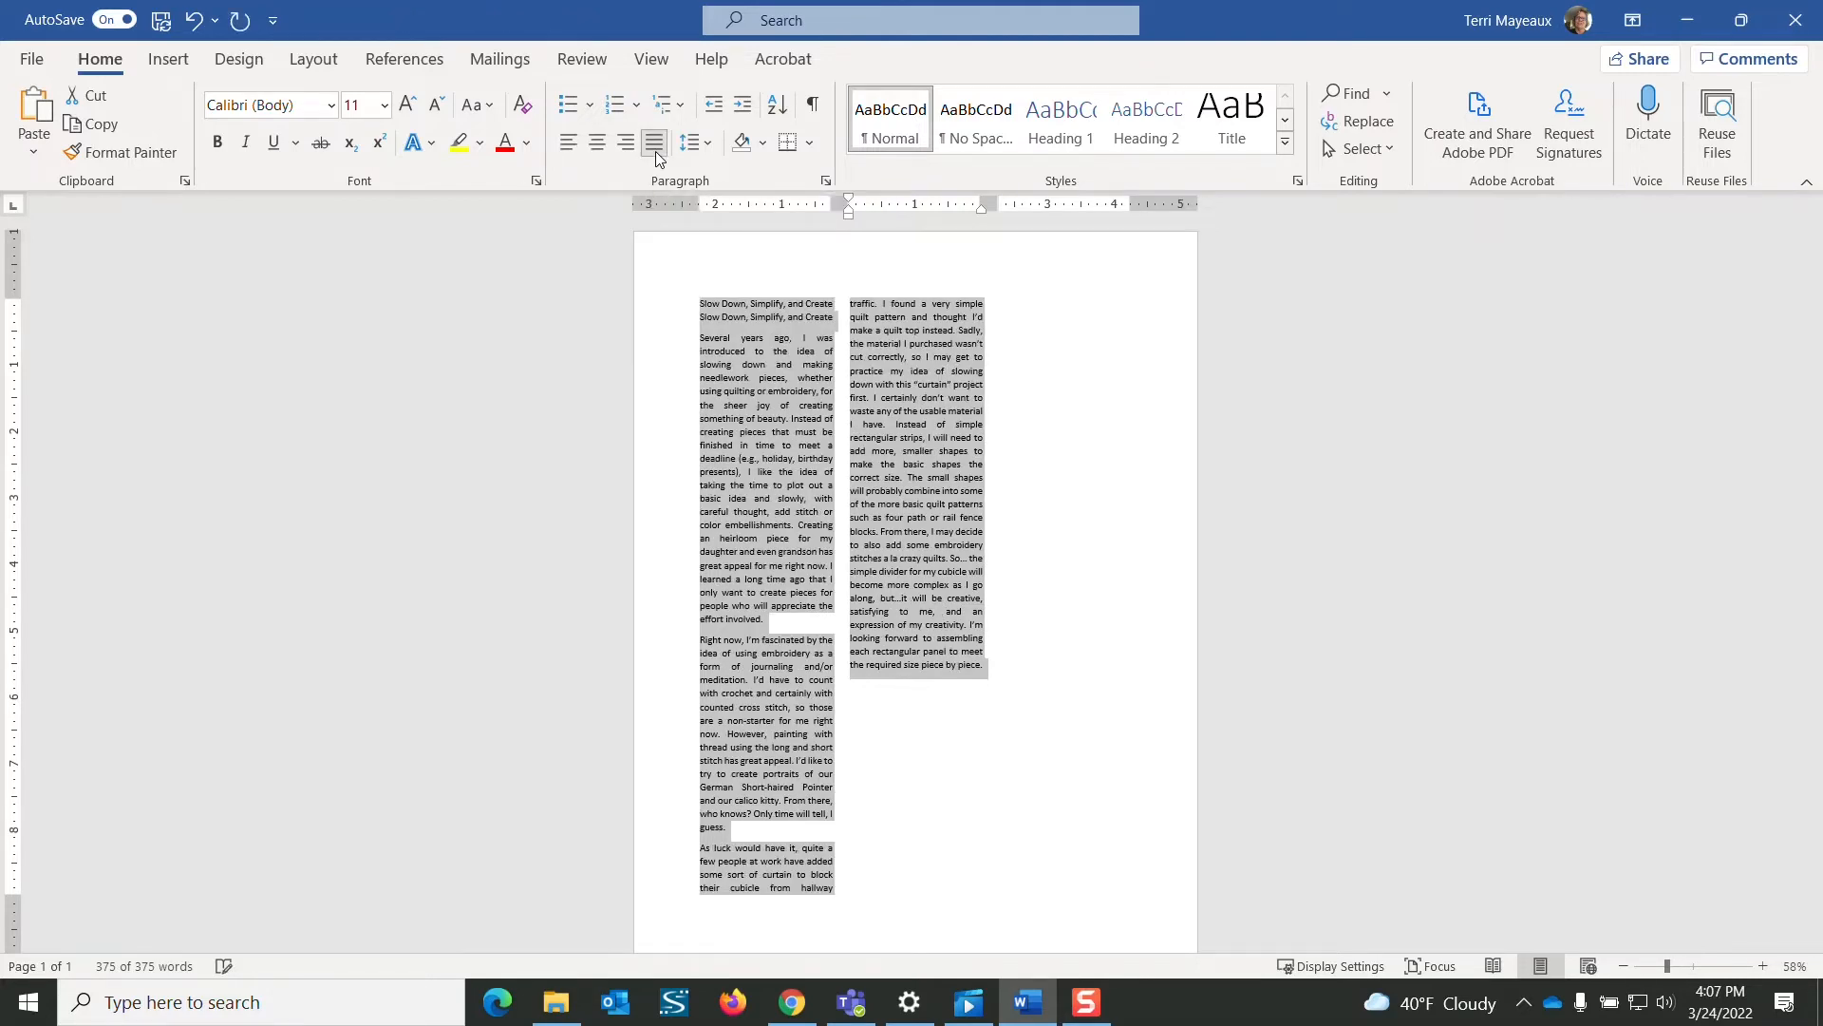
pyautogui.click(1007, 432)
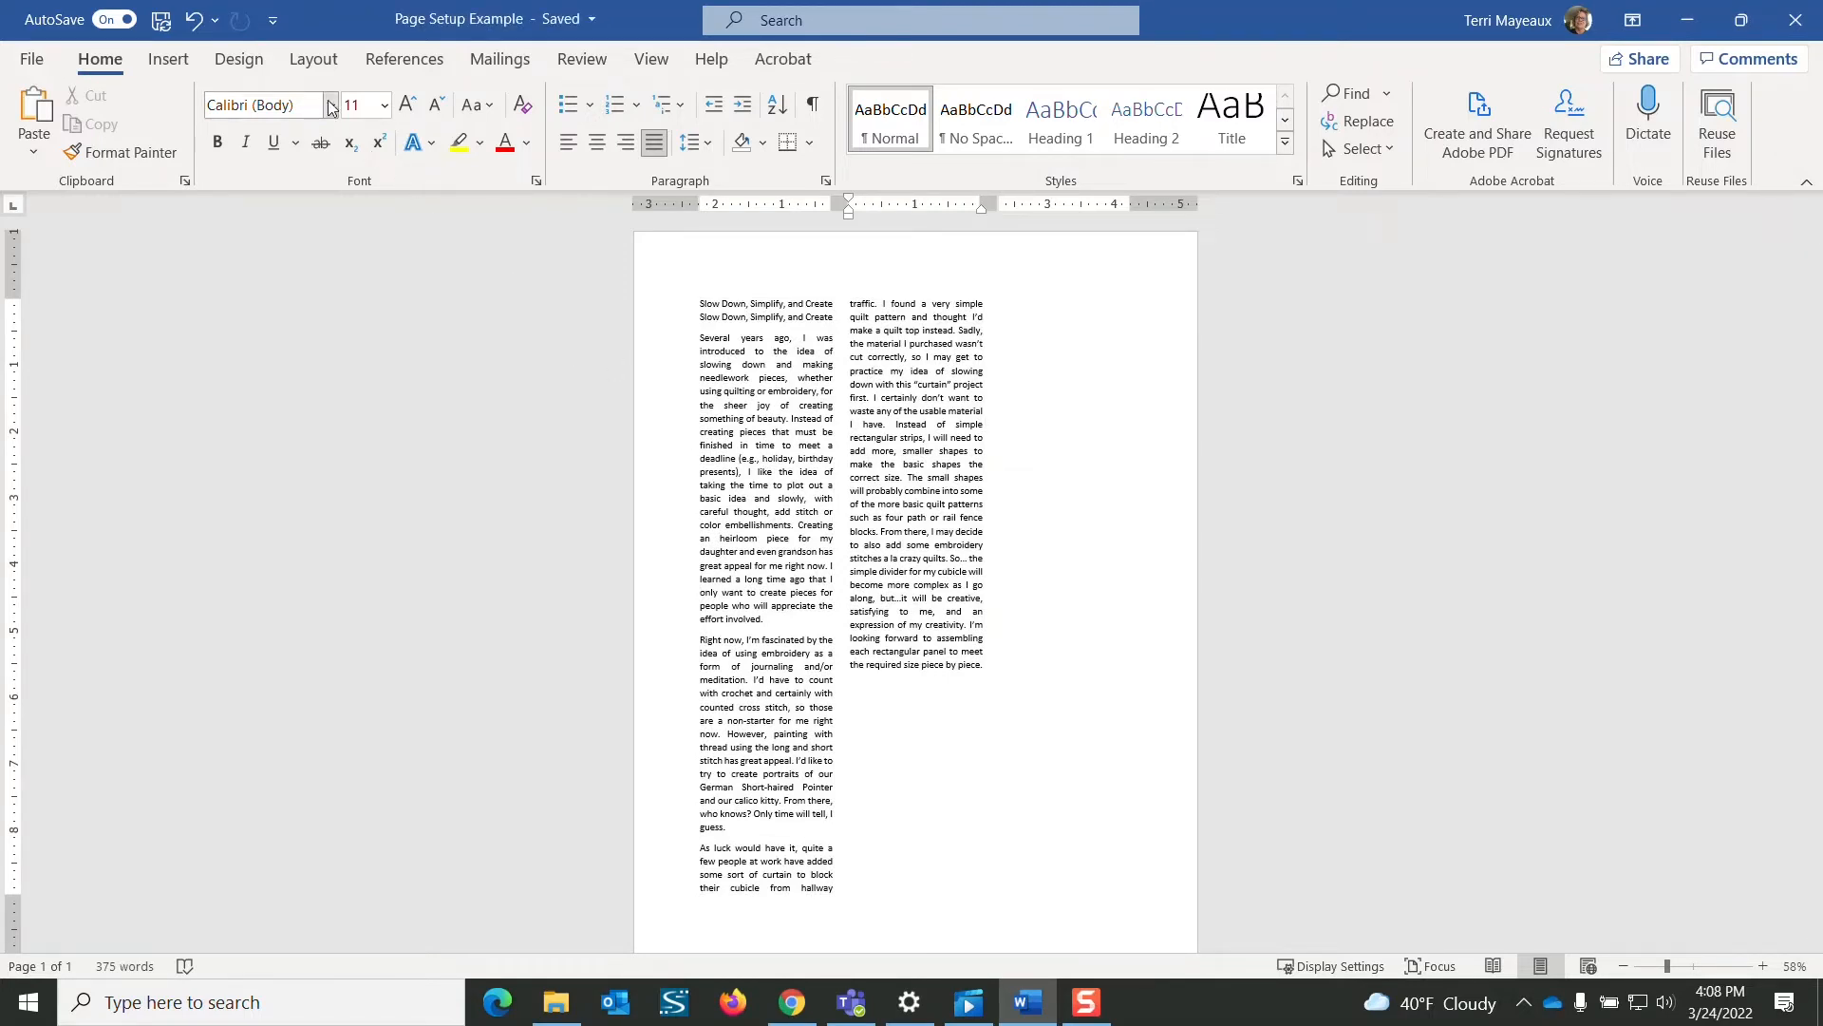
# In the detailed column settings, turn off equal column width and set the second column's width to 4".
pyautogui.click(314, 60)
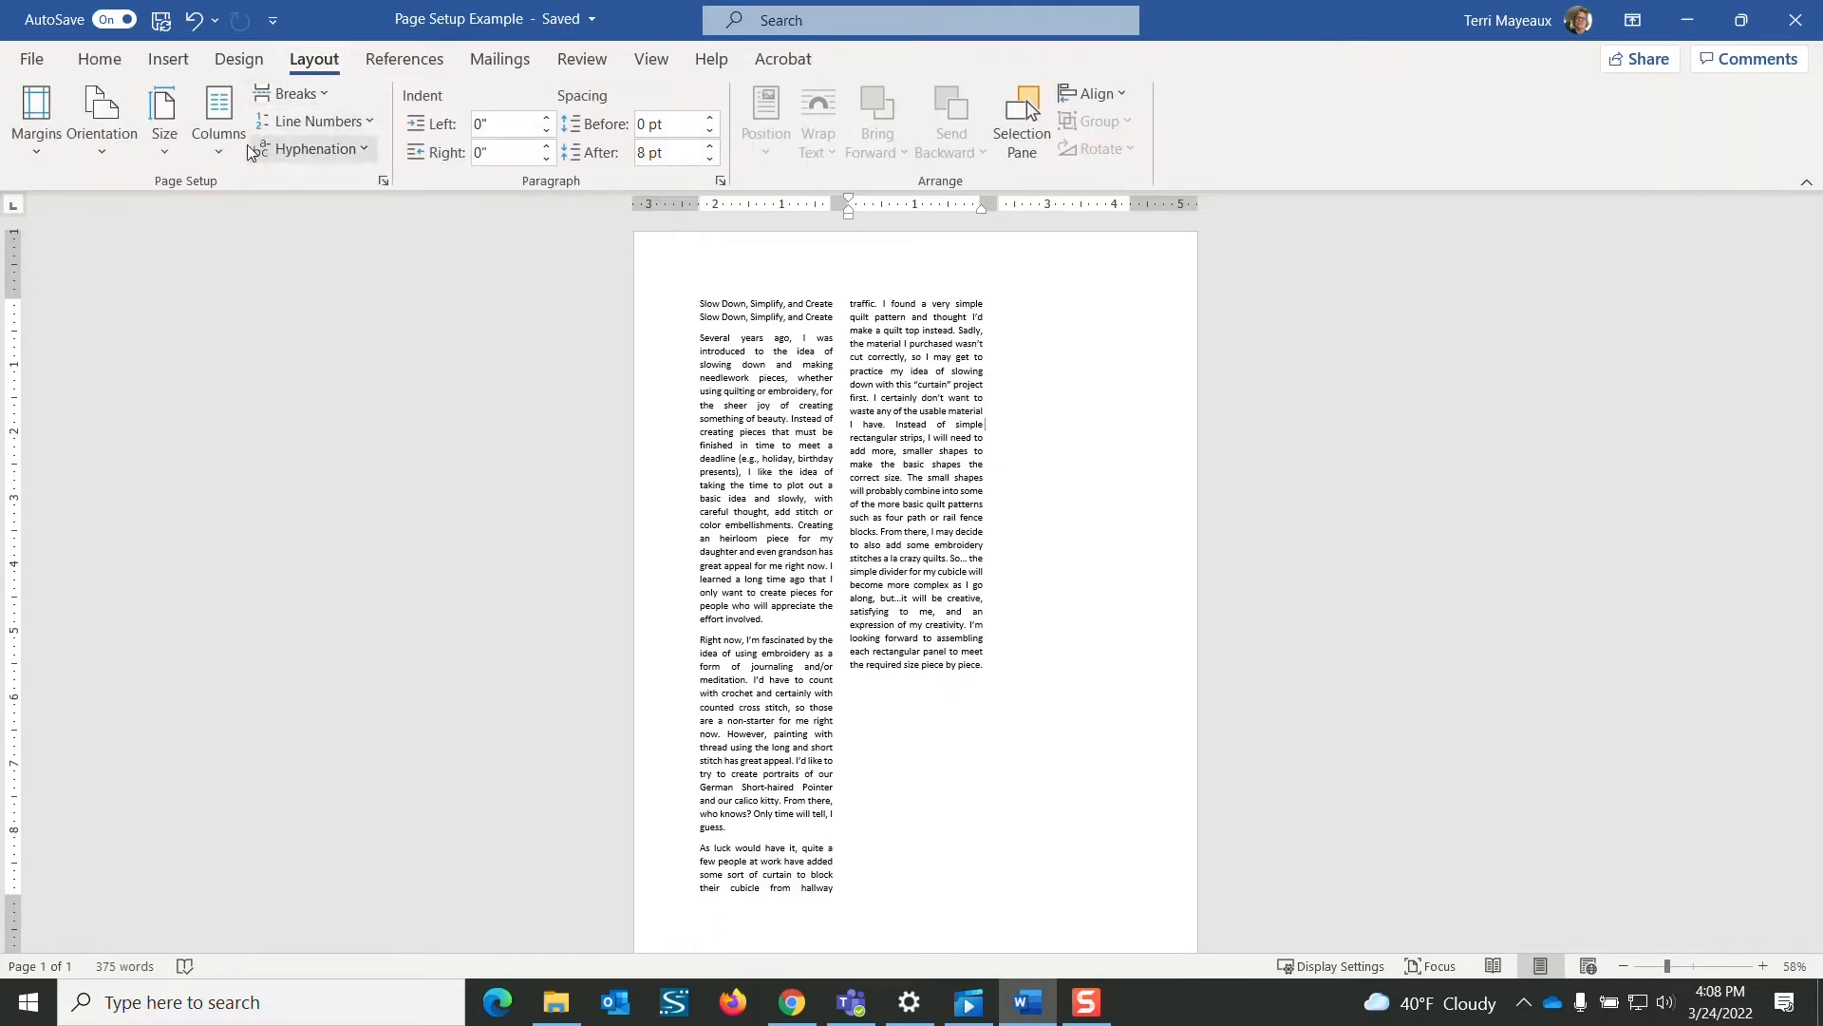
pyautogui.click(224, 152)
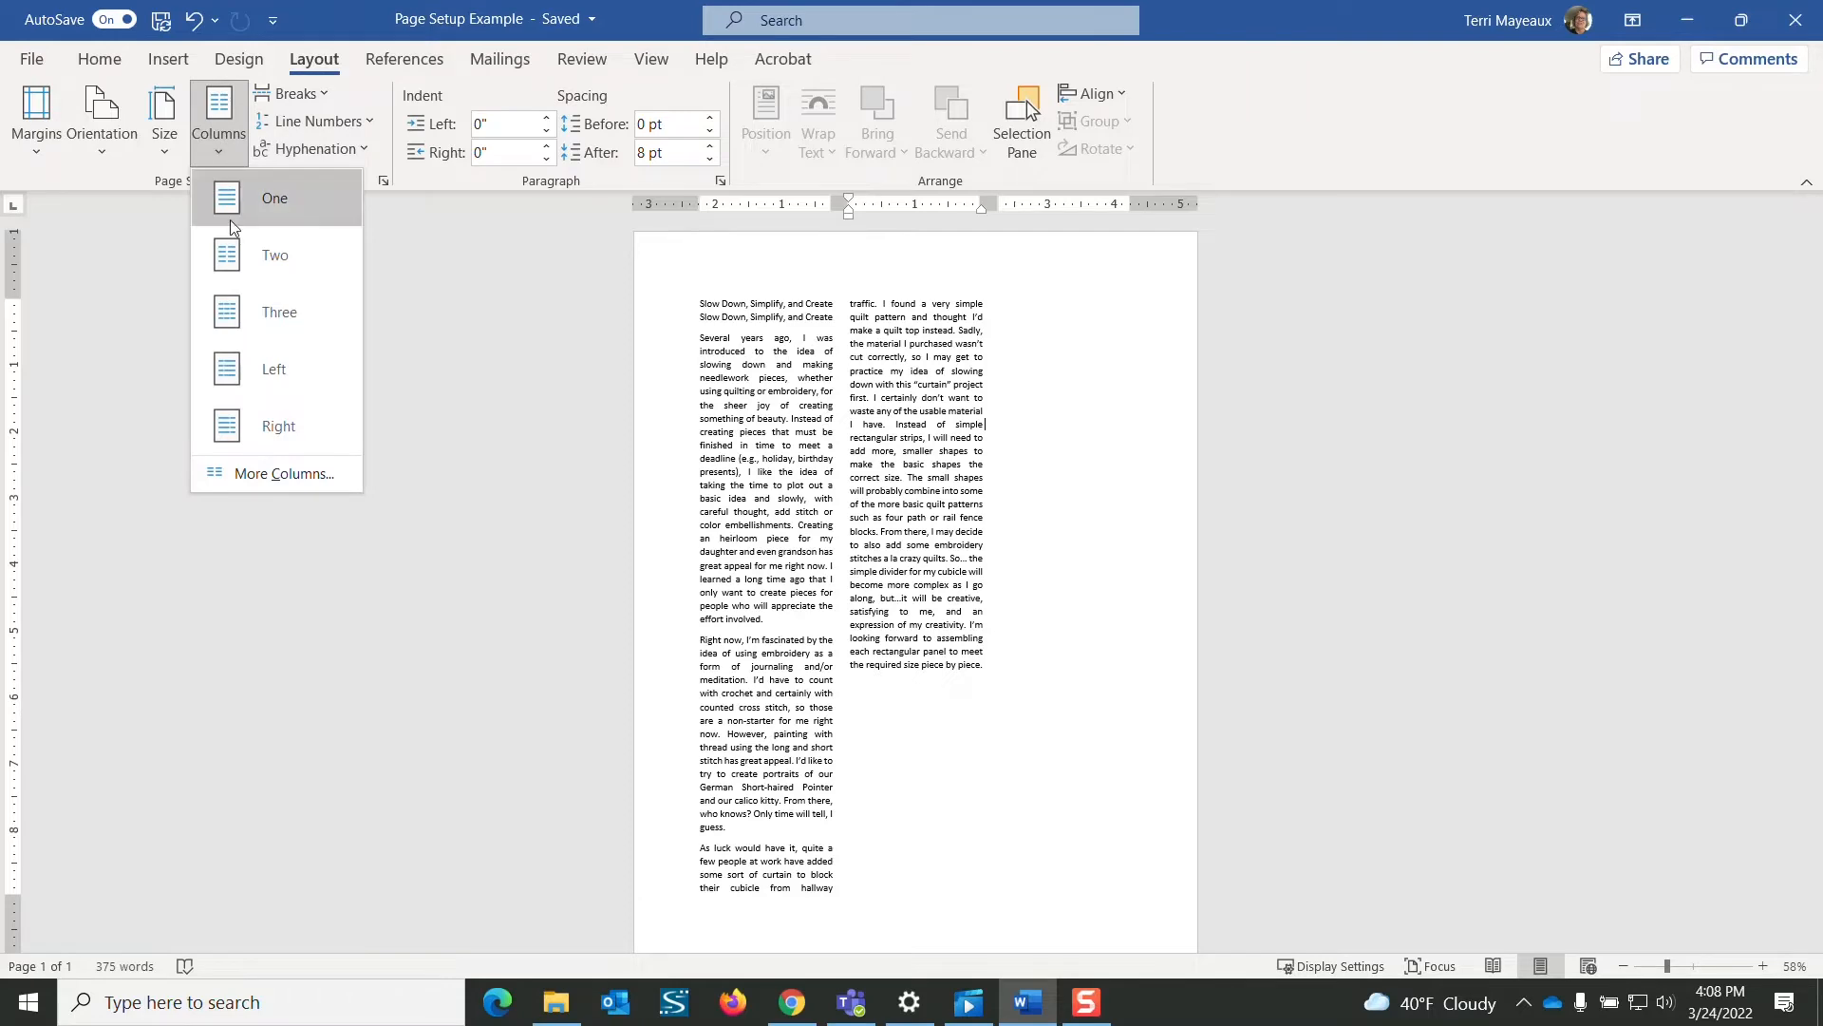
pyautogui.click(285, 473)
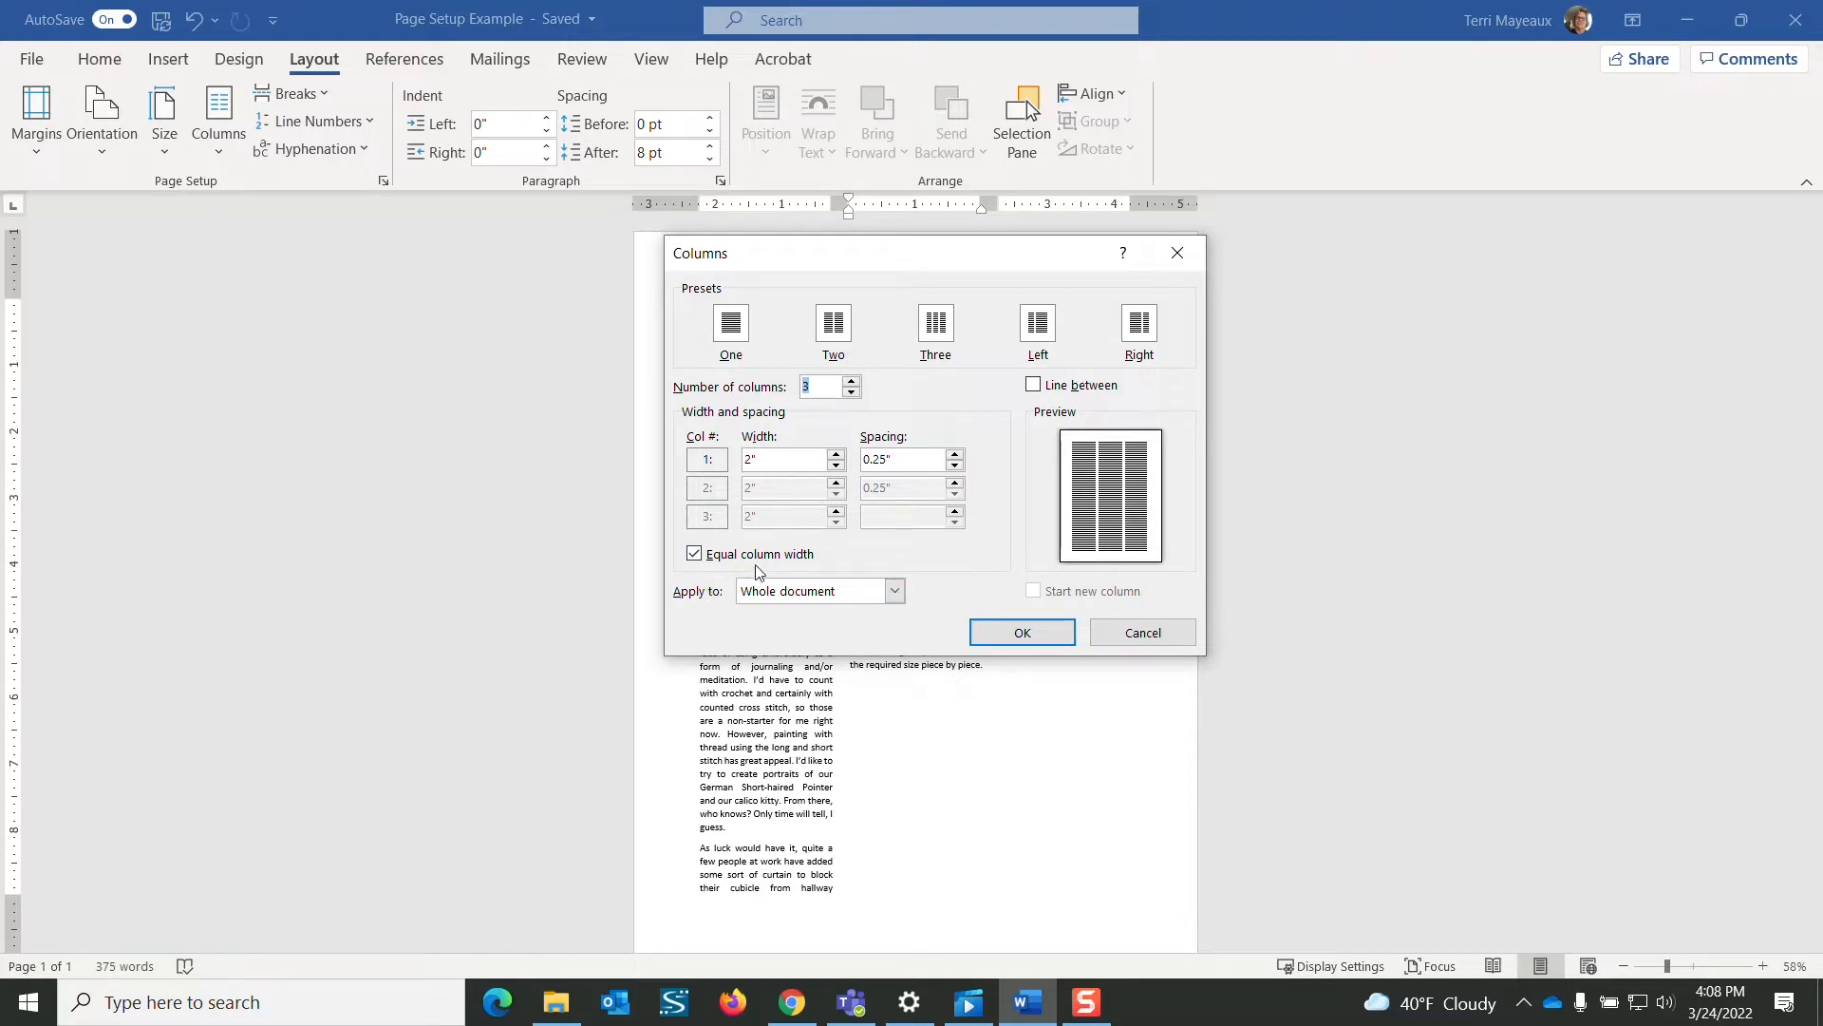
pyautogui.click(700, 555)
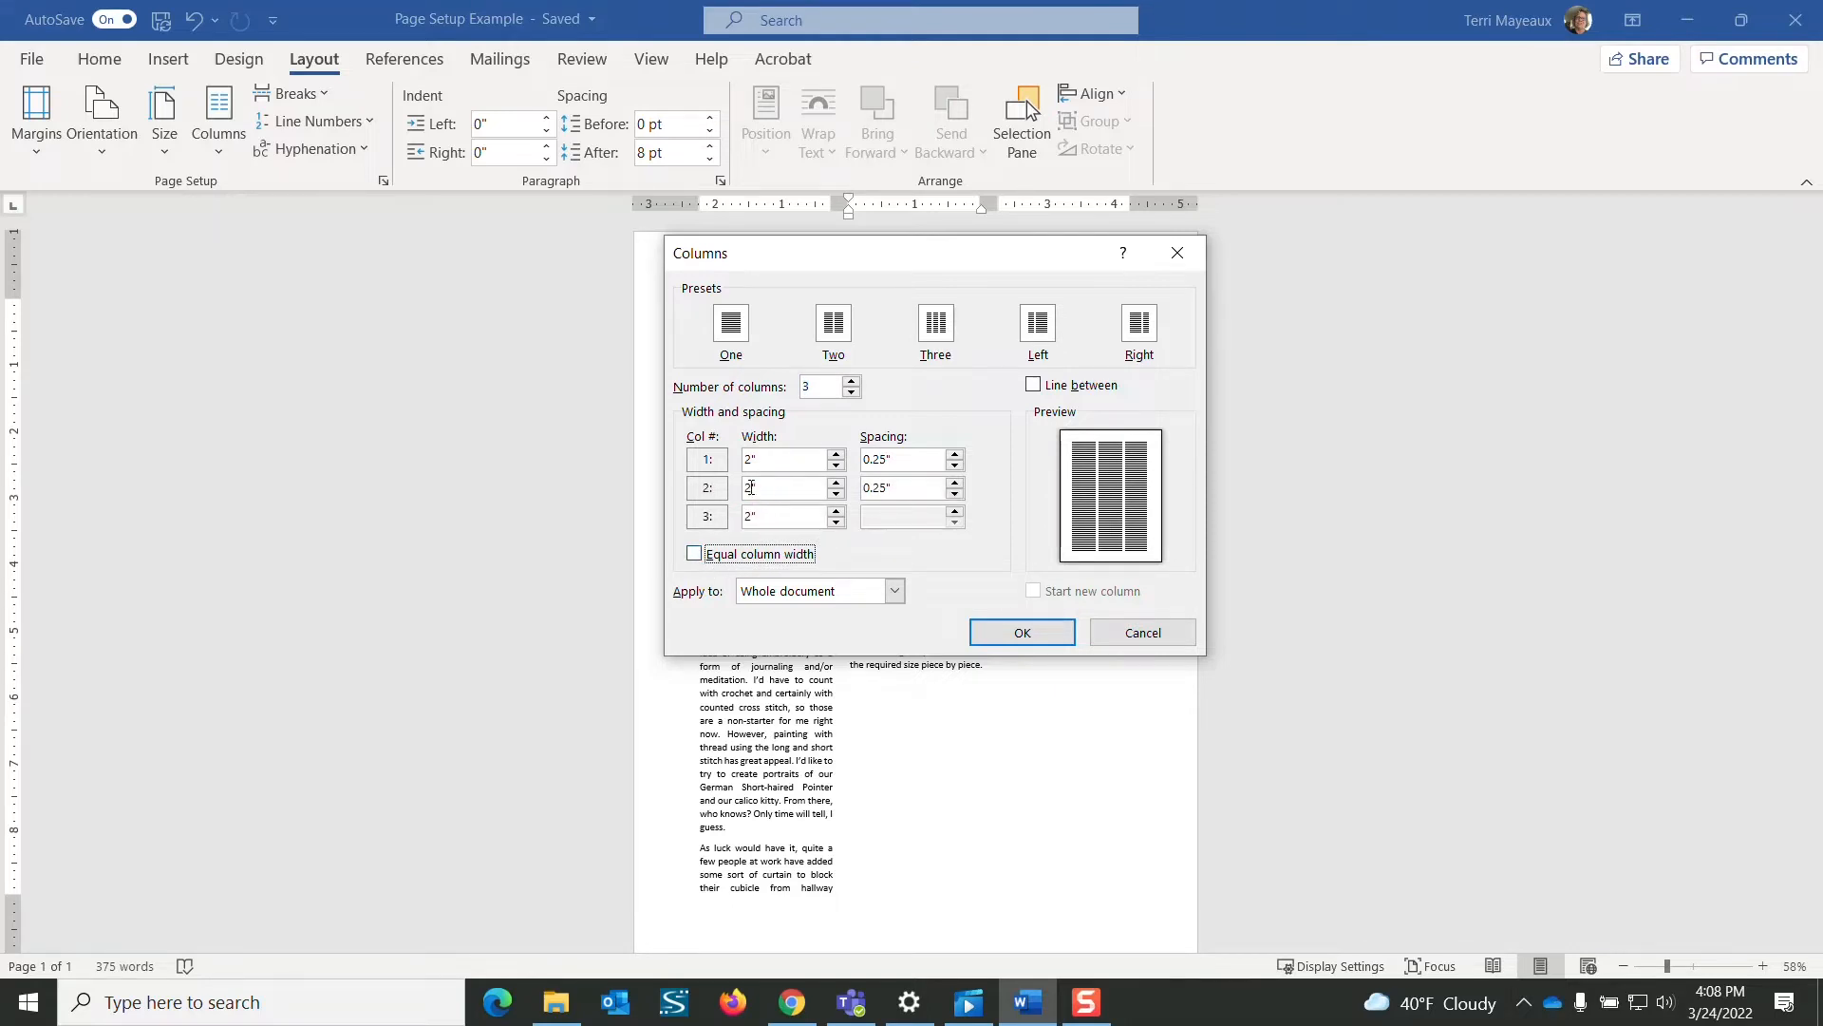
pyautogui.click(753, 488)
pyautogui.press('BackSpace')
pyautogui.write('4')
# Set the spacing after the first and second columns to 0.5" each.
pyautogui.click(955, 465)
pyautogui.click(955, 464)
pyautogui.click(955, 455)
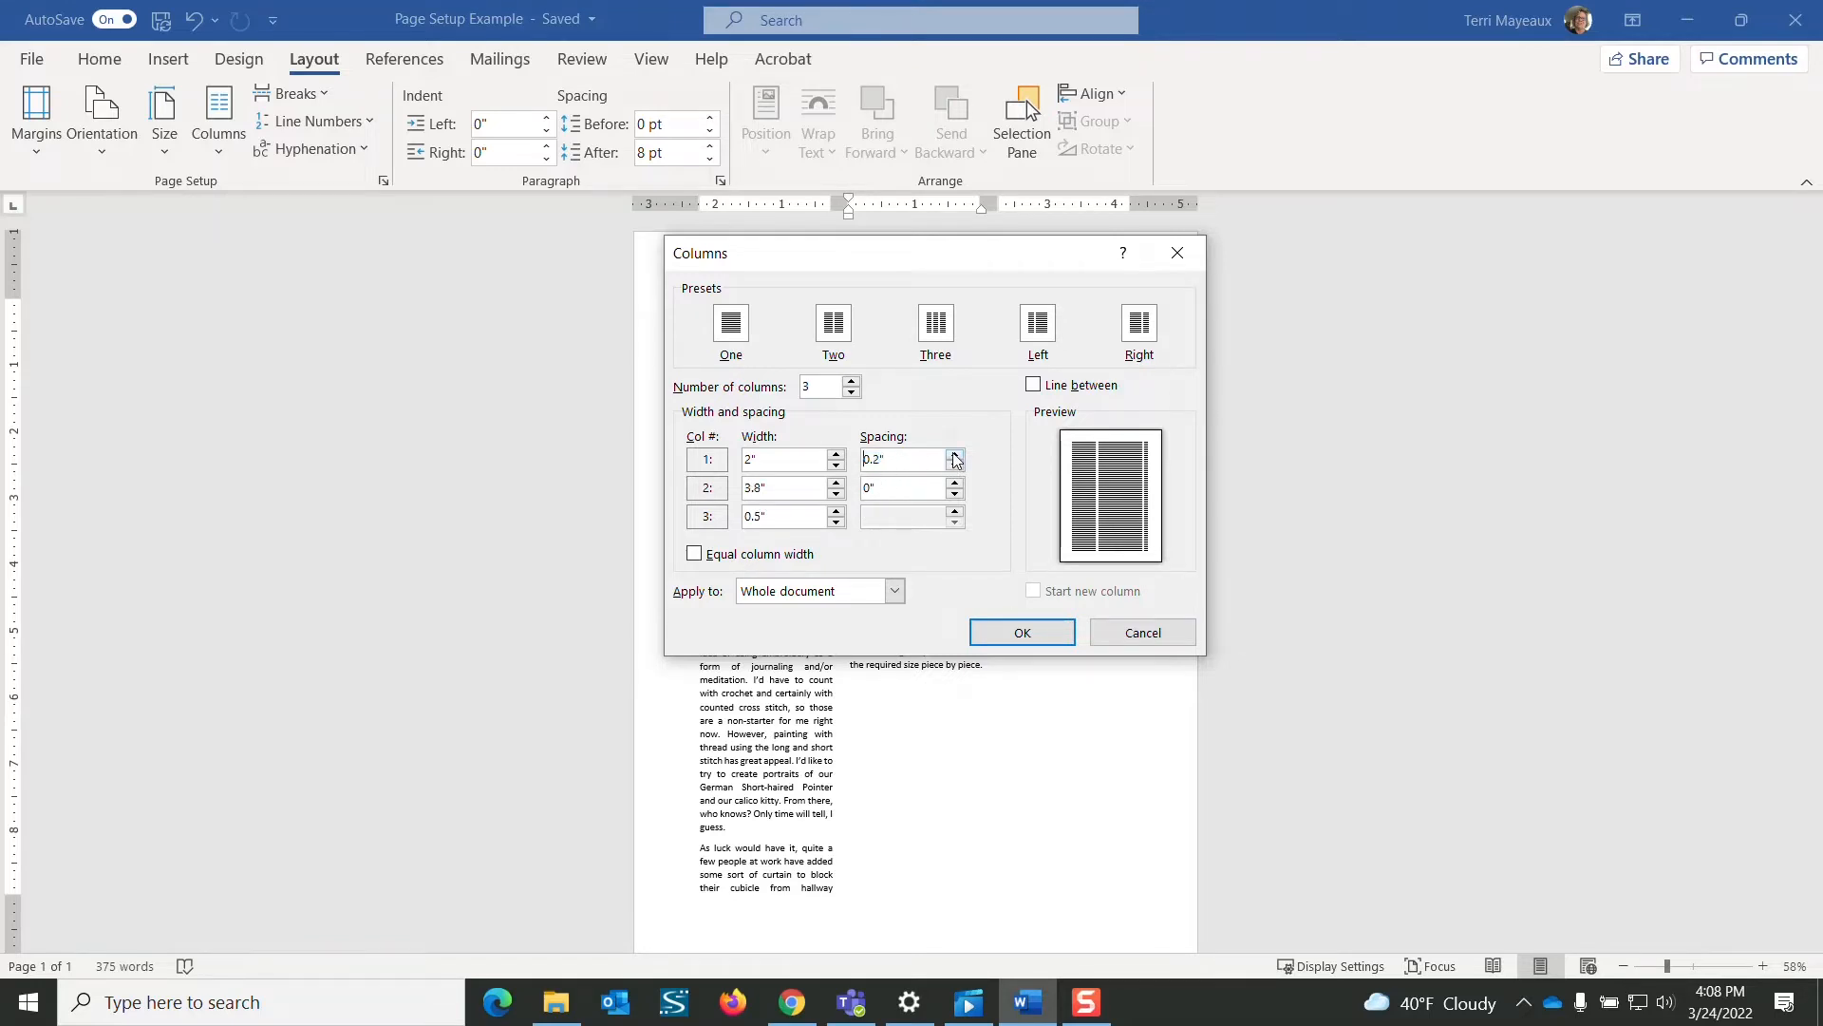
pyautogui.click(955, 455)
pyautogui.click(955, 454)
pyautogui.click(956, 454)
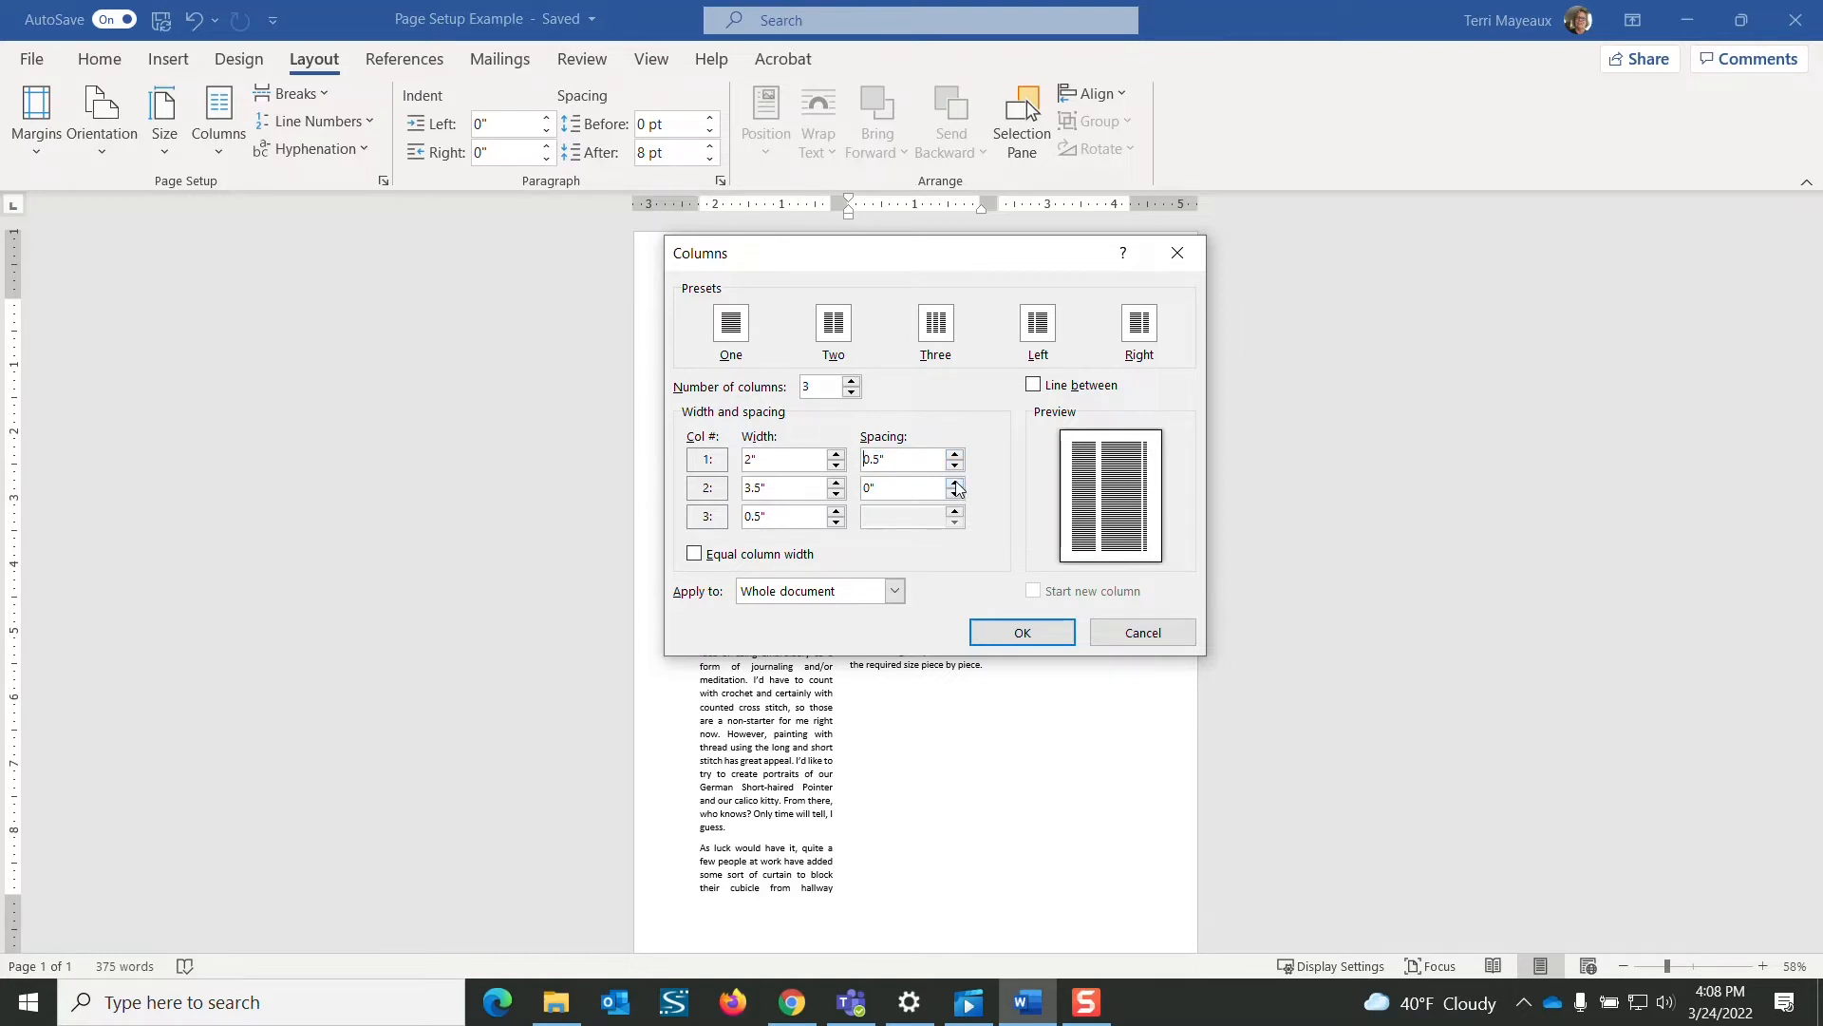
pyautogui.click(956, 483)
pyautogui.click(955, 483)
pyautogui.click(955, 484)
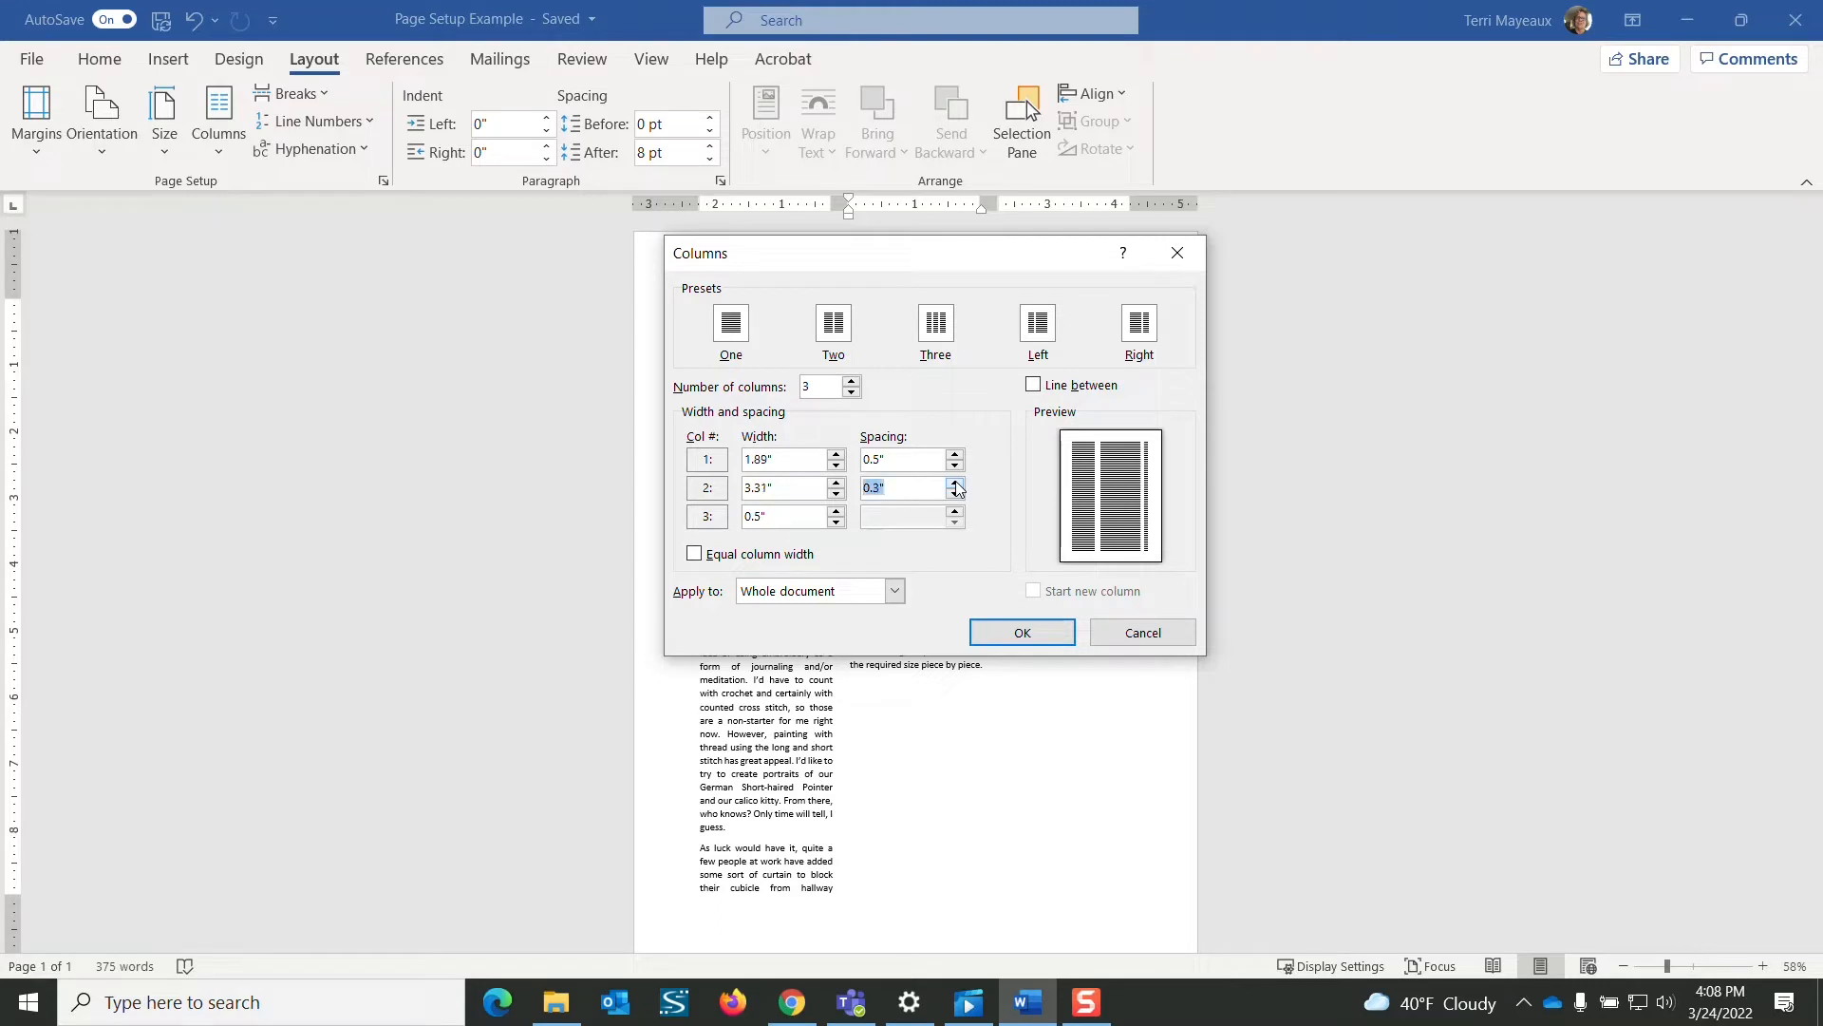
pyautogui.click(955, 483)
pyautogui.click(955, 484)
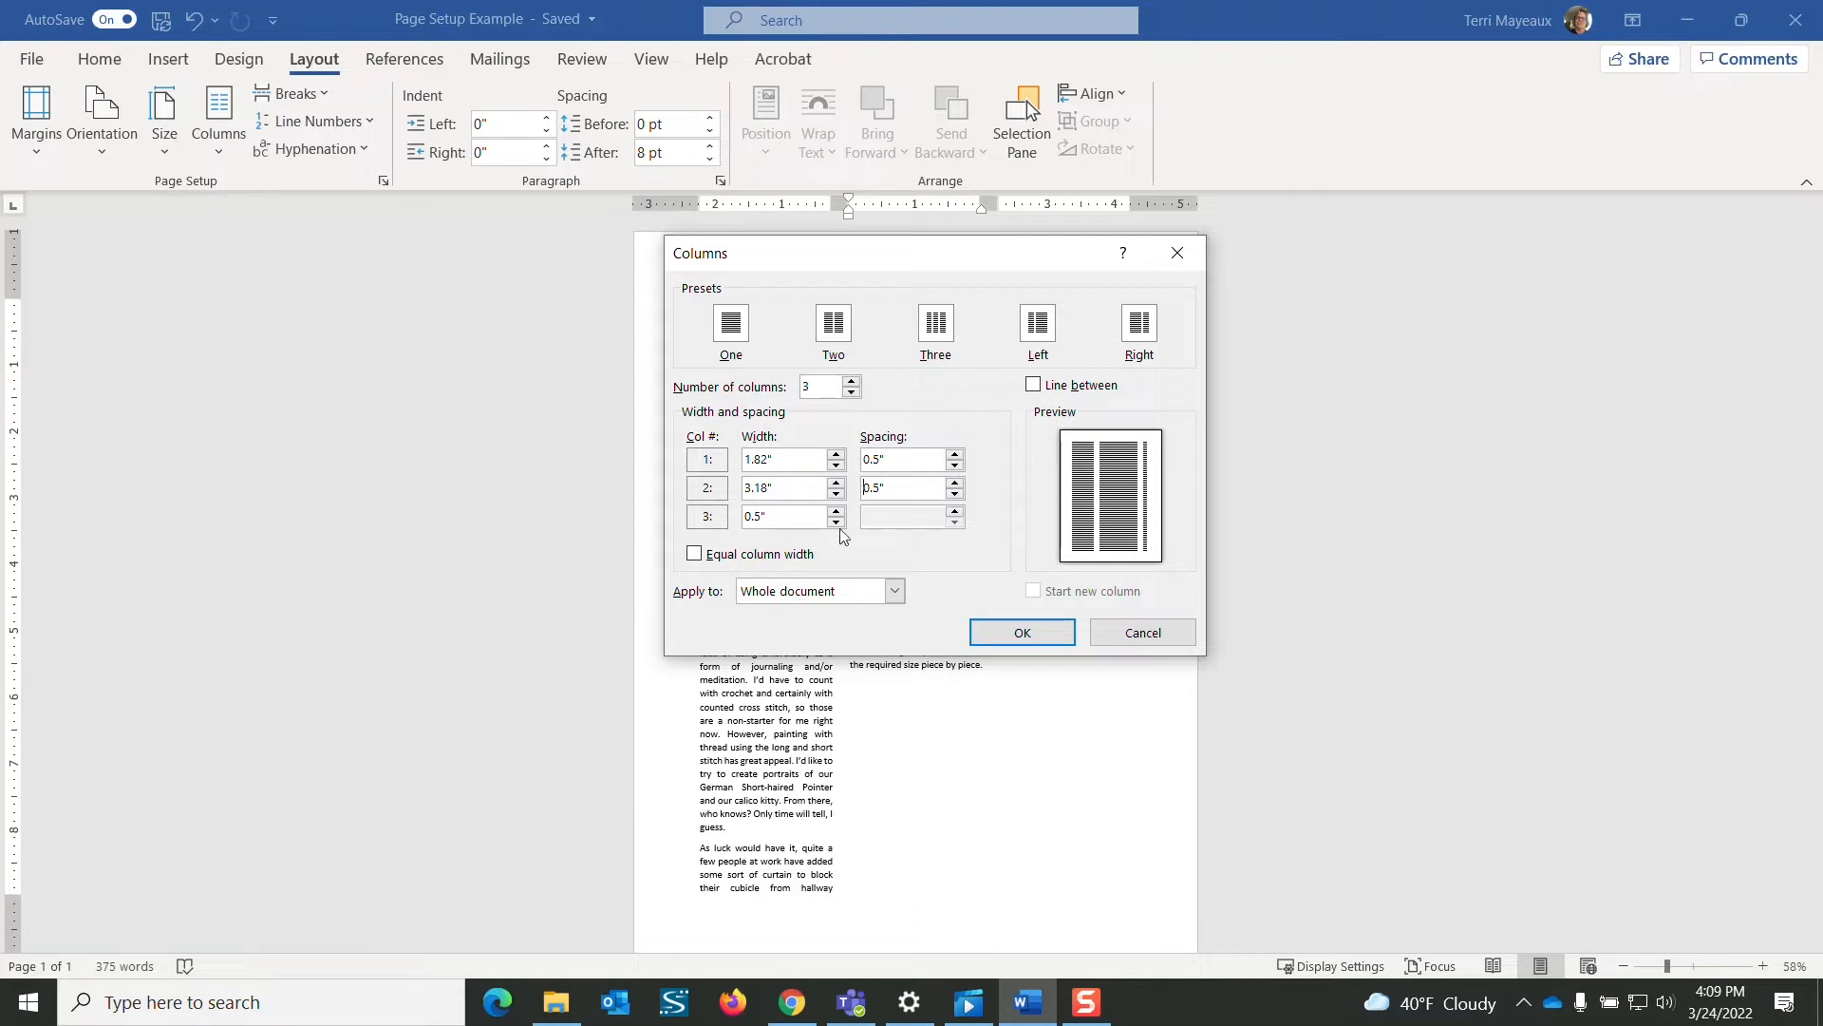
# Switch the column settings to the Two preset with equal column width off and the second column's width set to 2.5".
pyautogui.click(835, 325)
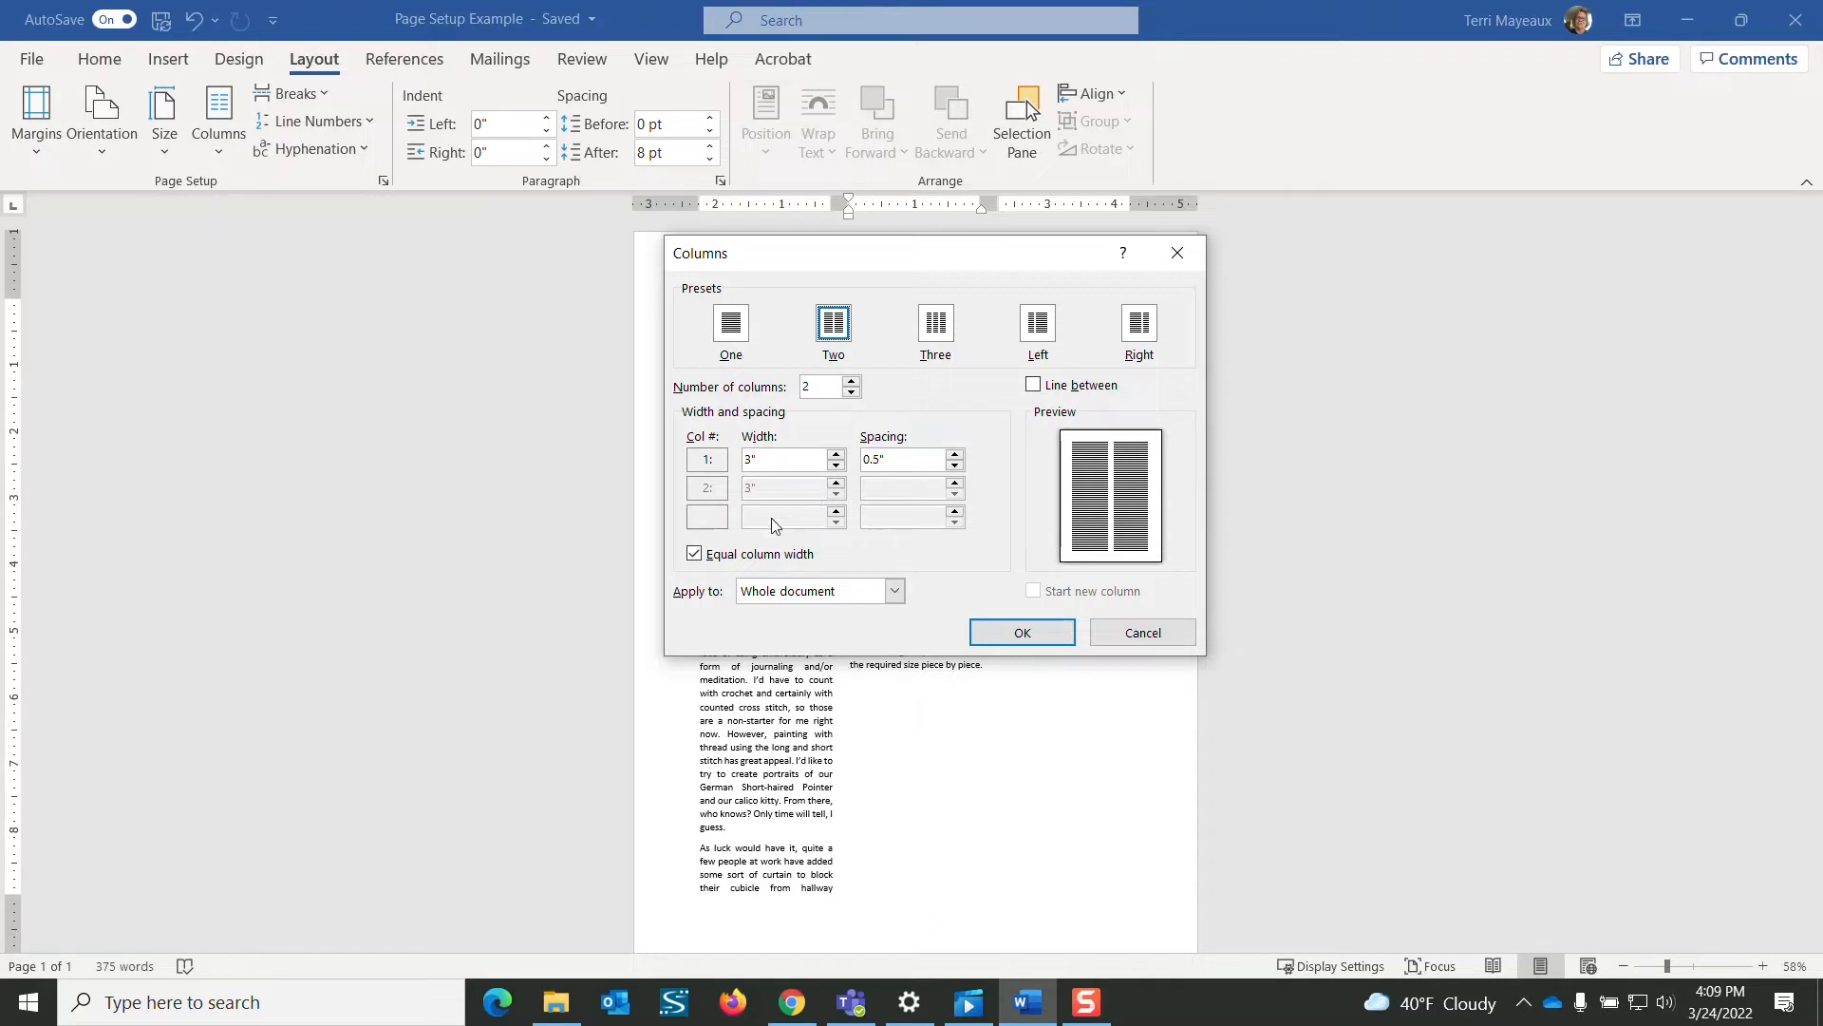
pyautogui.click(694, 553)
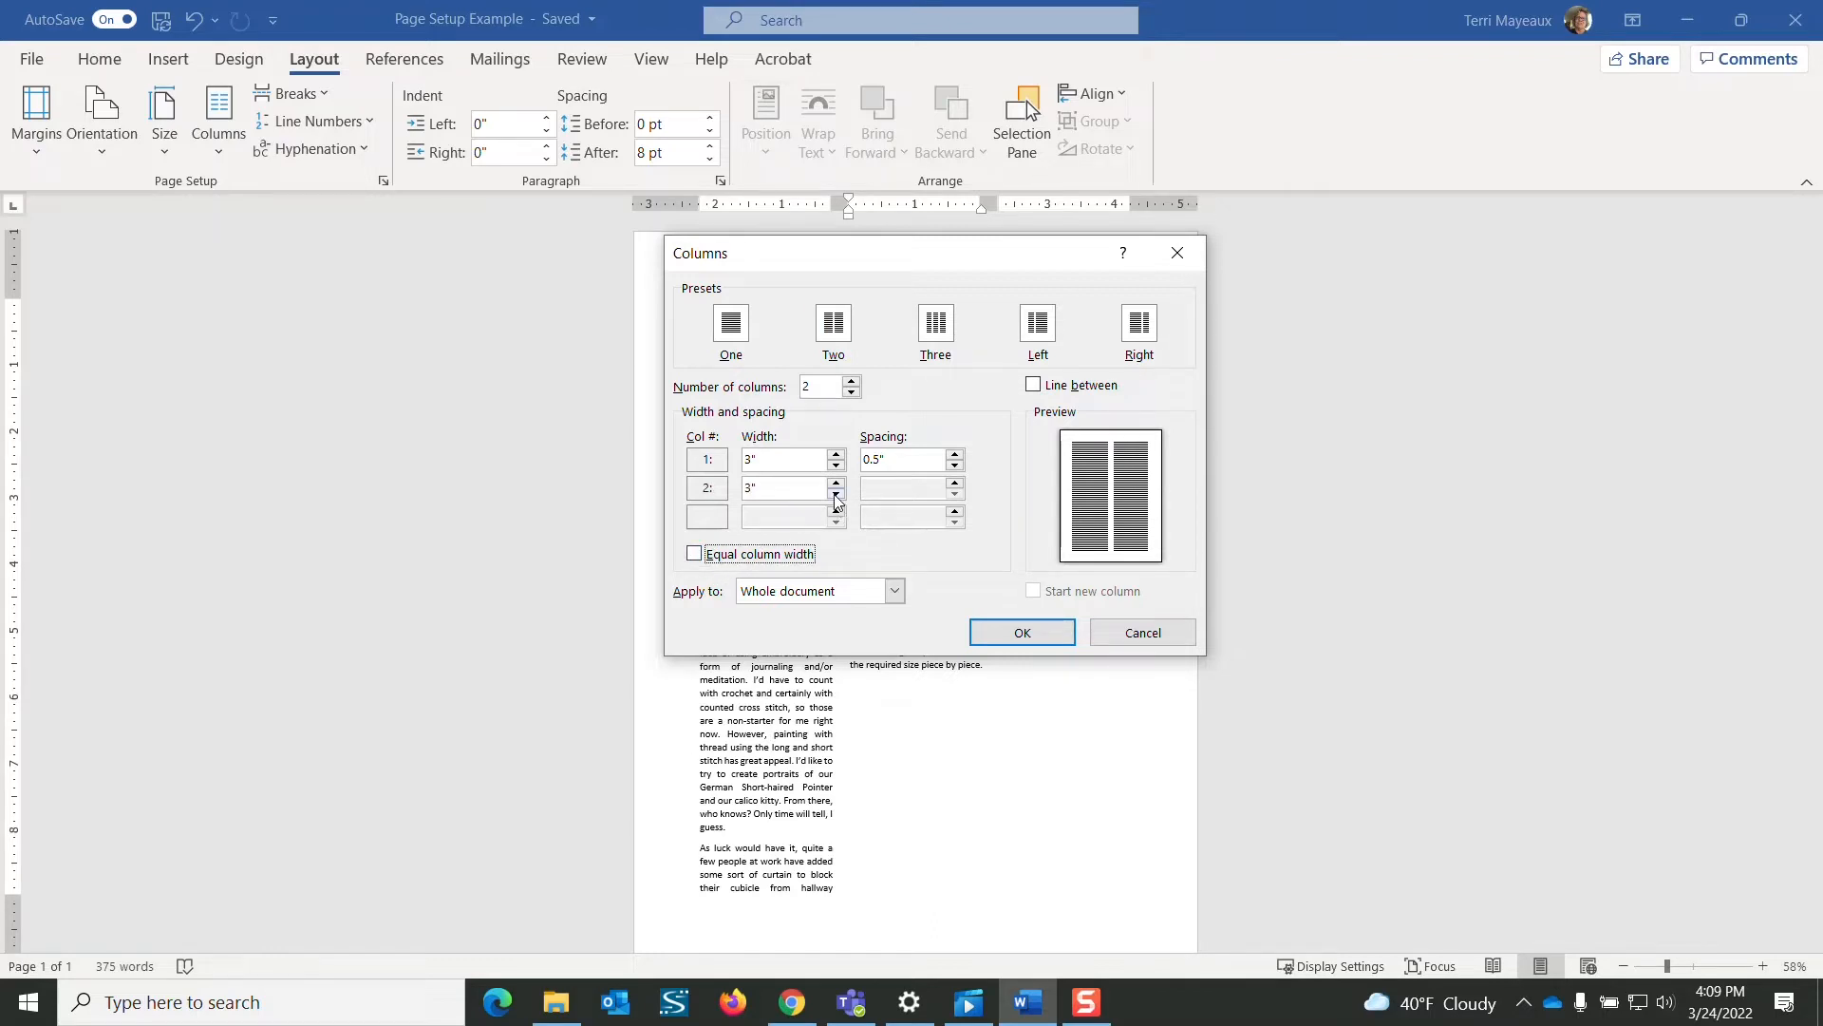
pyautogui.click(835, 494)
pyautogui.click(836, 495)
pyautogui.click(836, 495)
pyautogui.click(836, 495)
pyautogui.click(835, 495)
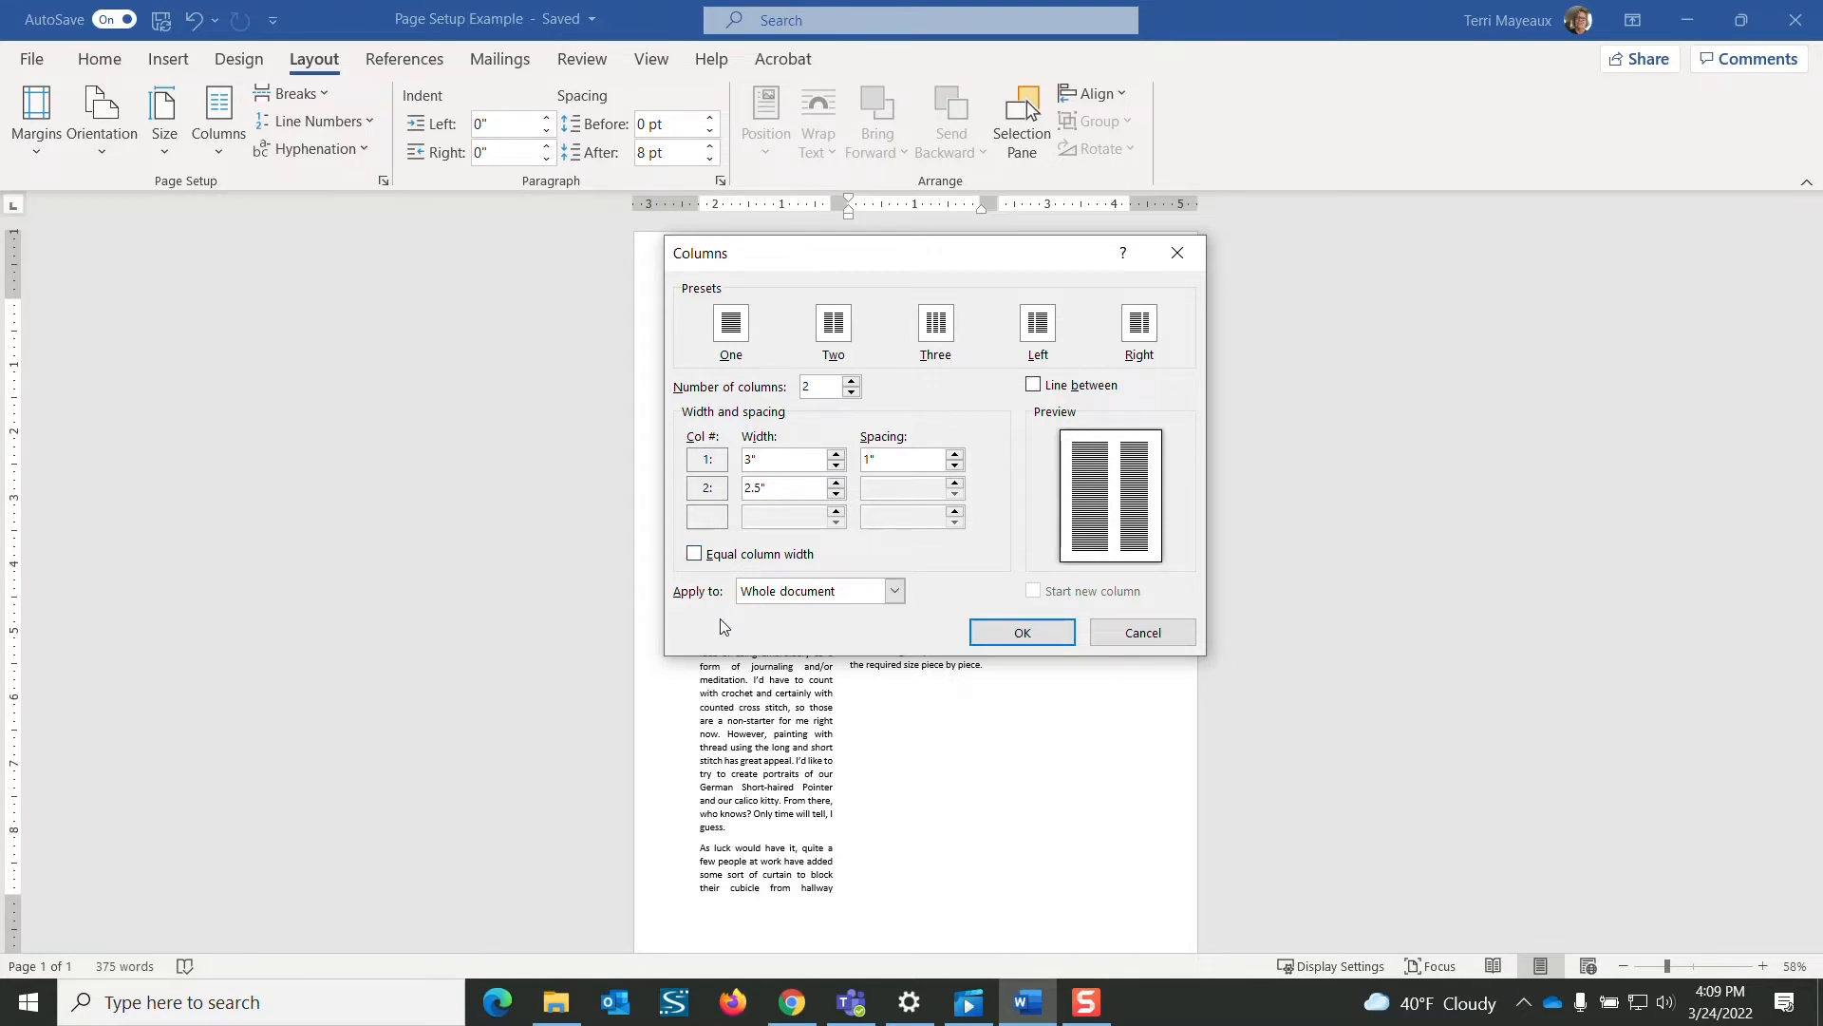
# Turn equal column width back on, set the spacing to 0.5", and apply the two columns to the whole document.
pyautogui.click(894, 592)
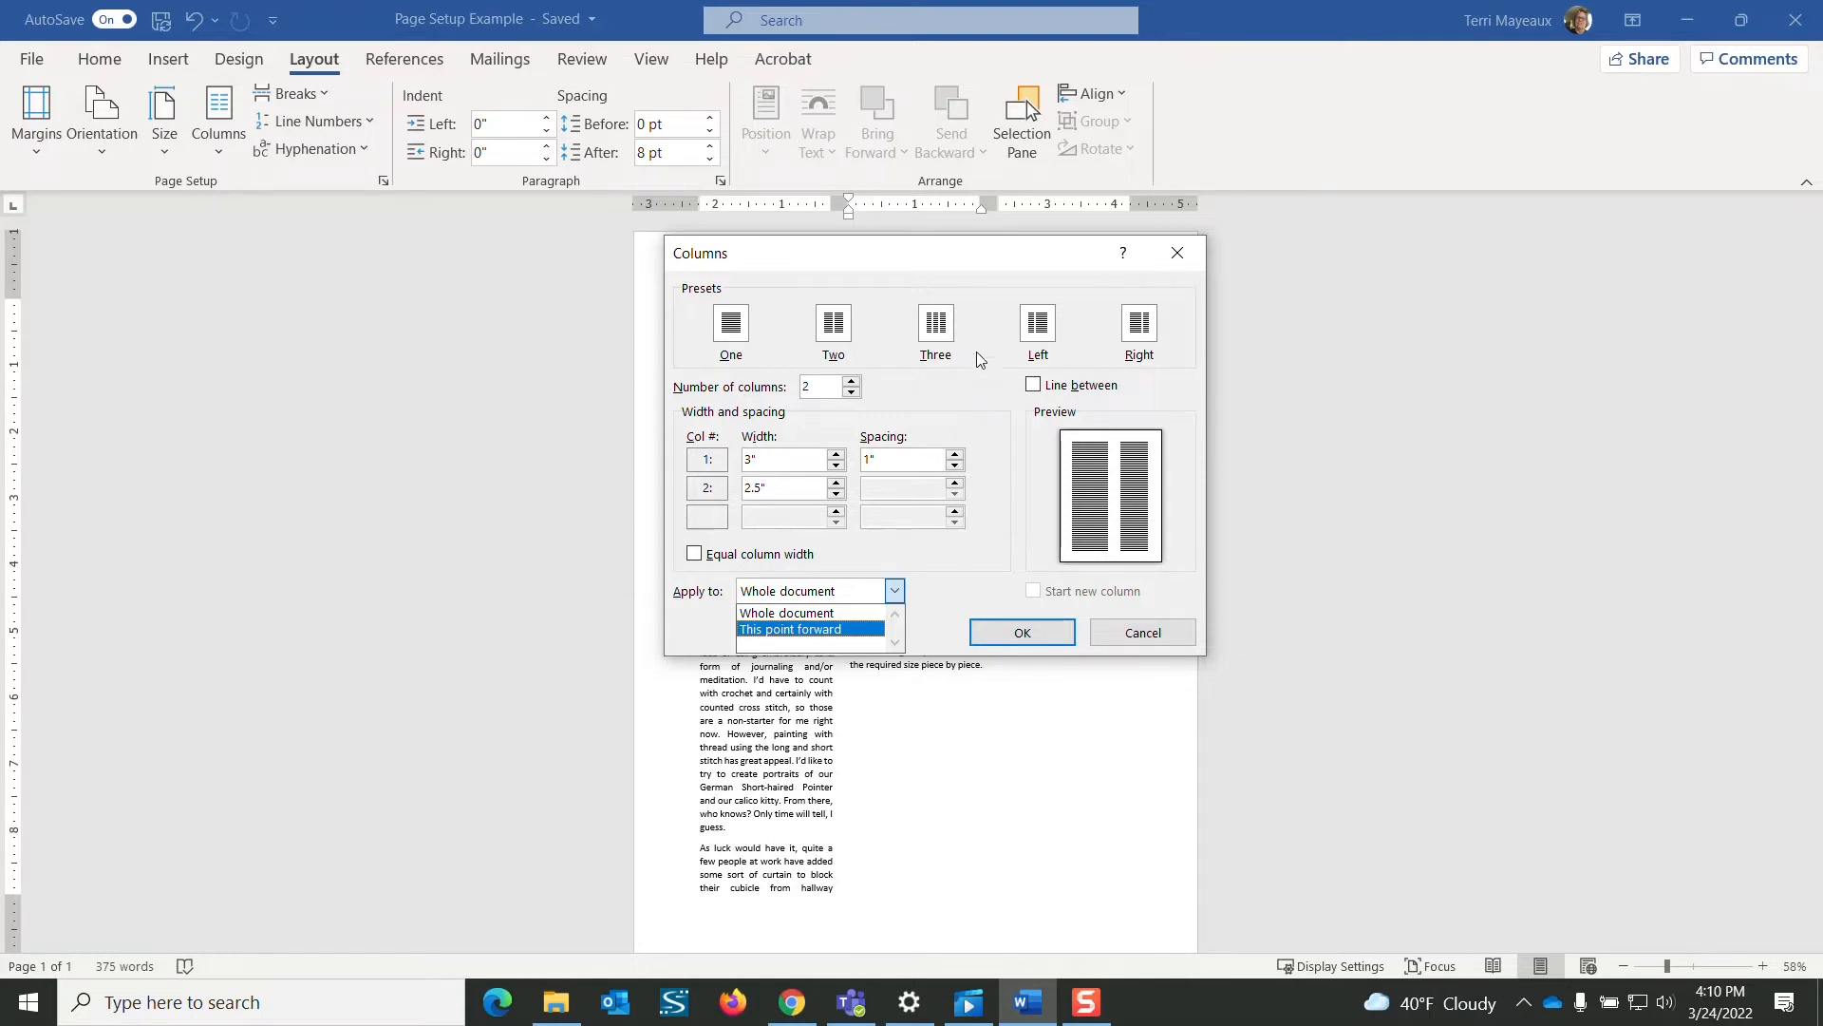
pyautogui.click(978, 414)
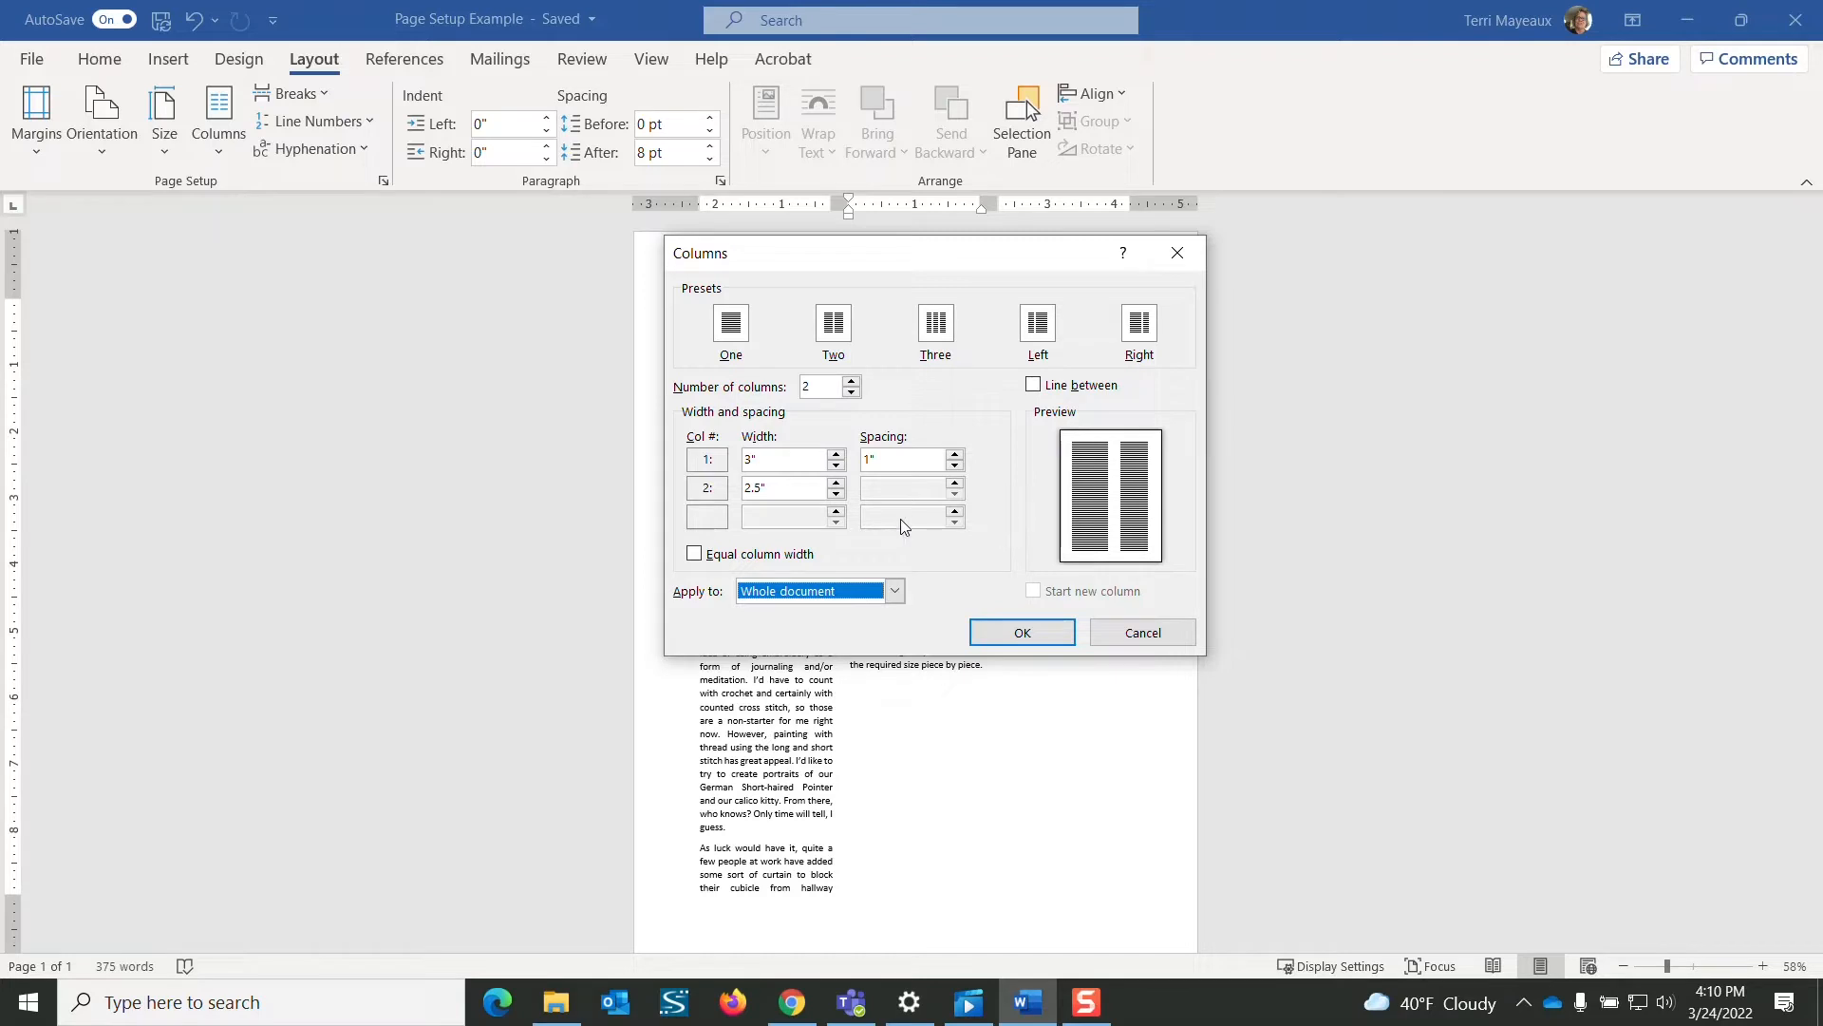
pyautogui.click(696, 554)
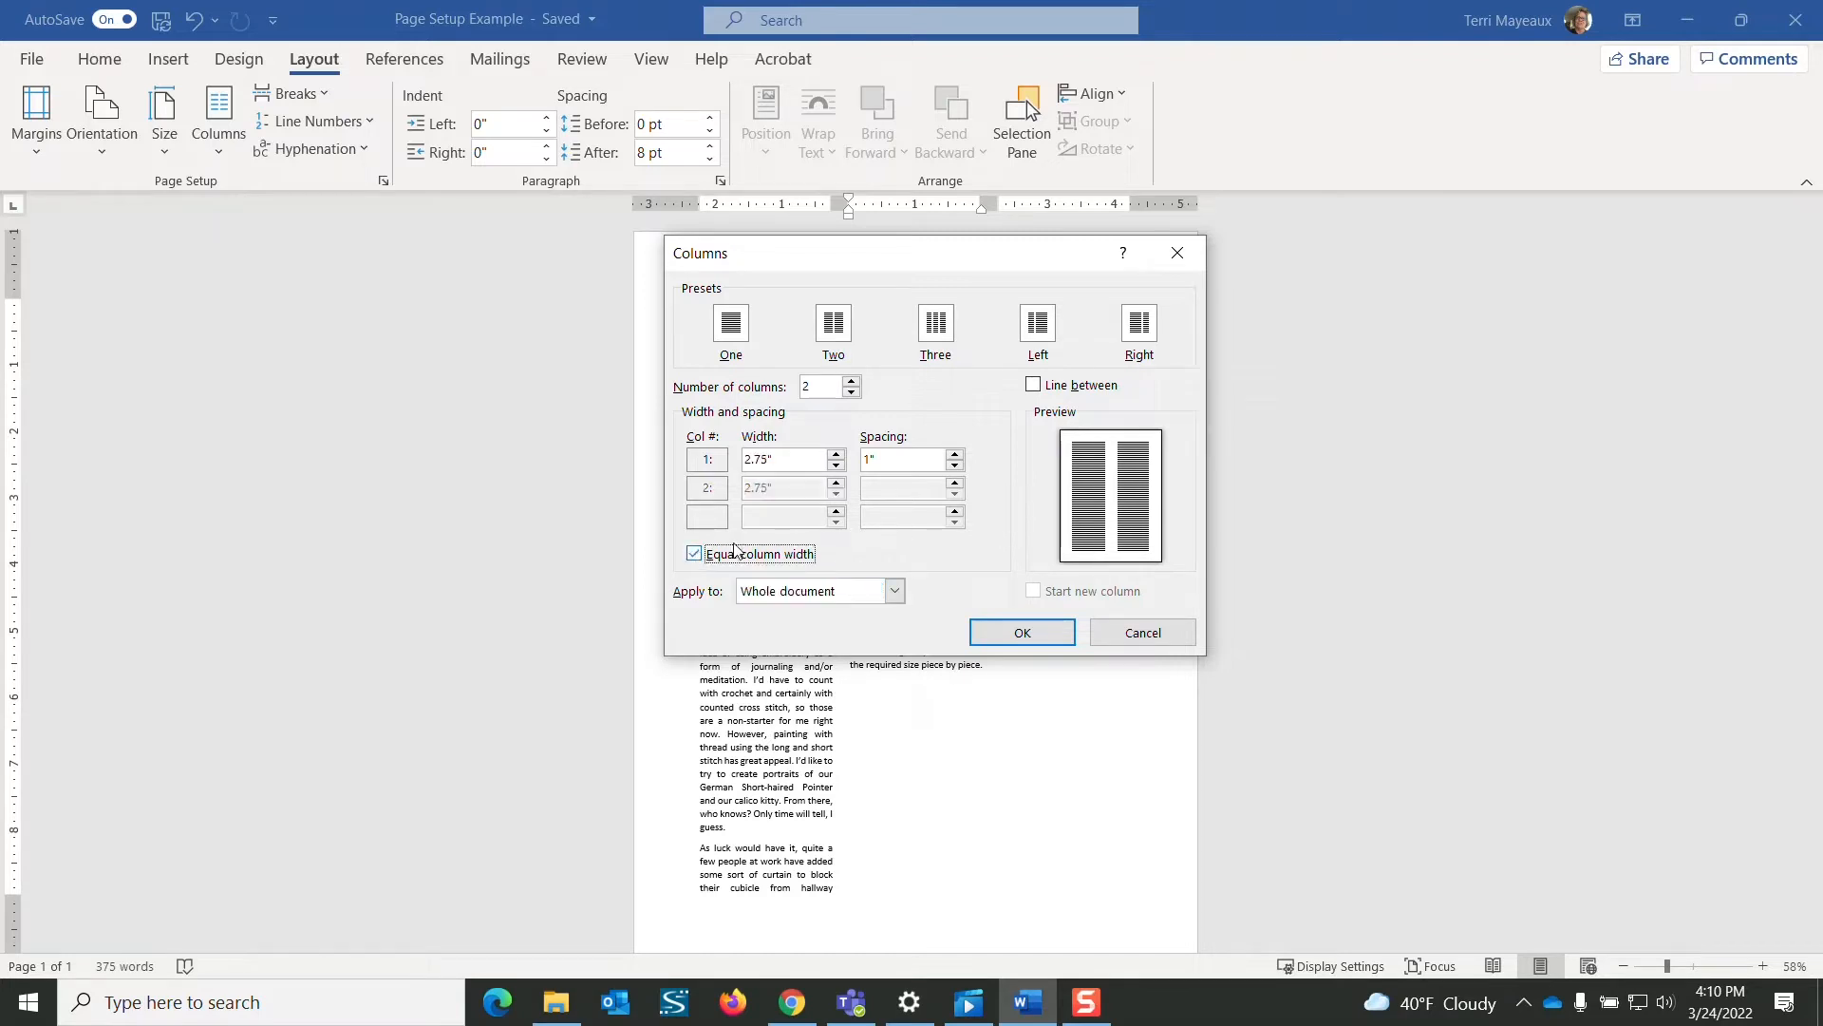
pyautogui.click(955, 466)
pyautogui.click(955, 465)
pyautogui.click(956, 466)
pyautogui.click(955, 467)
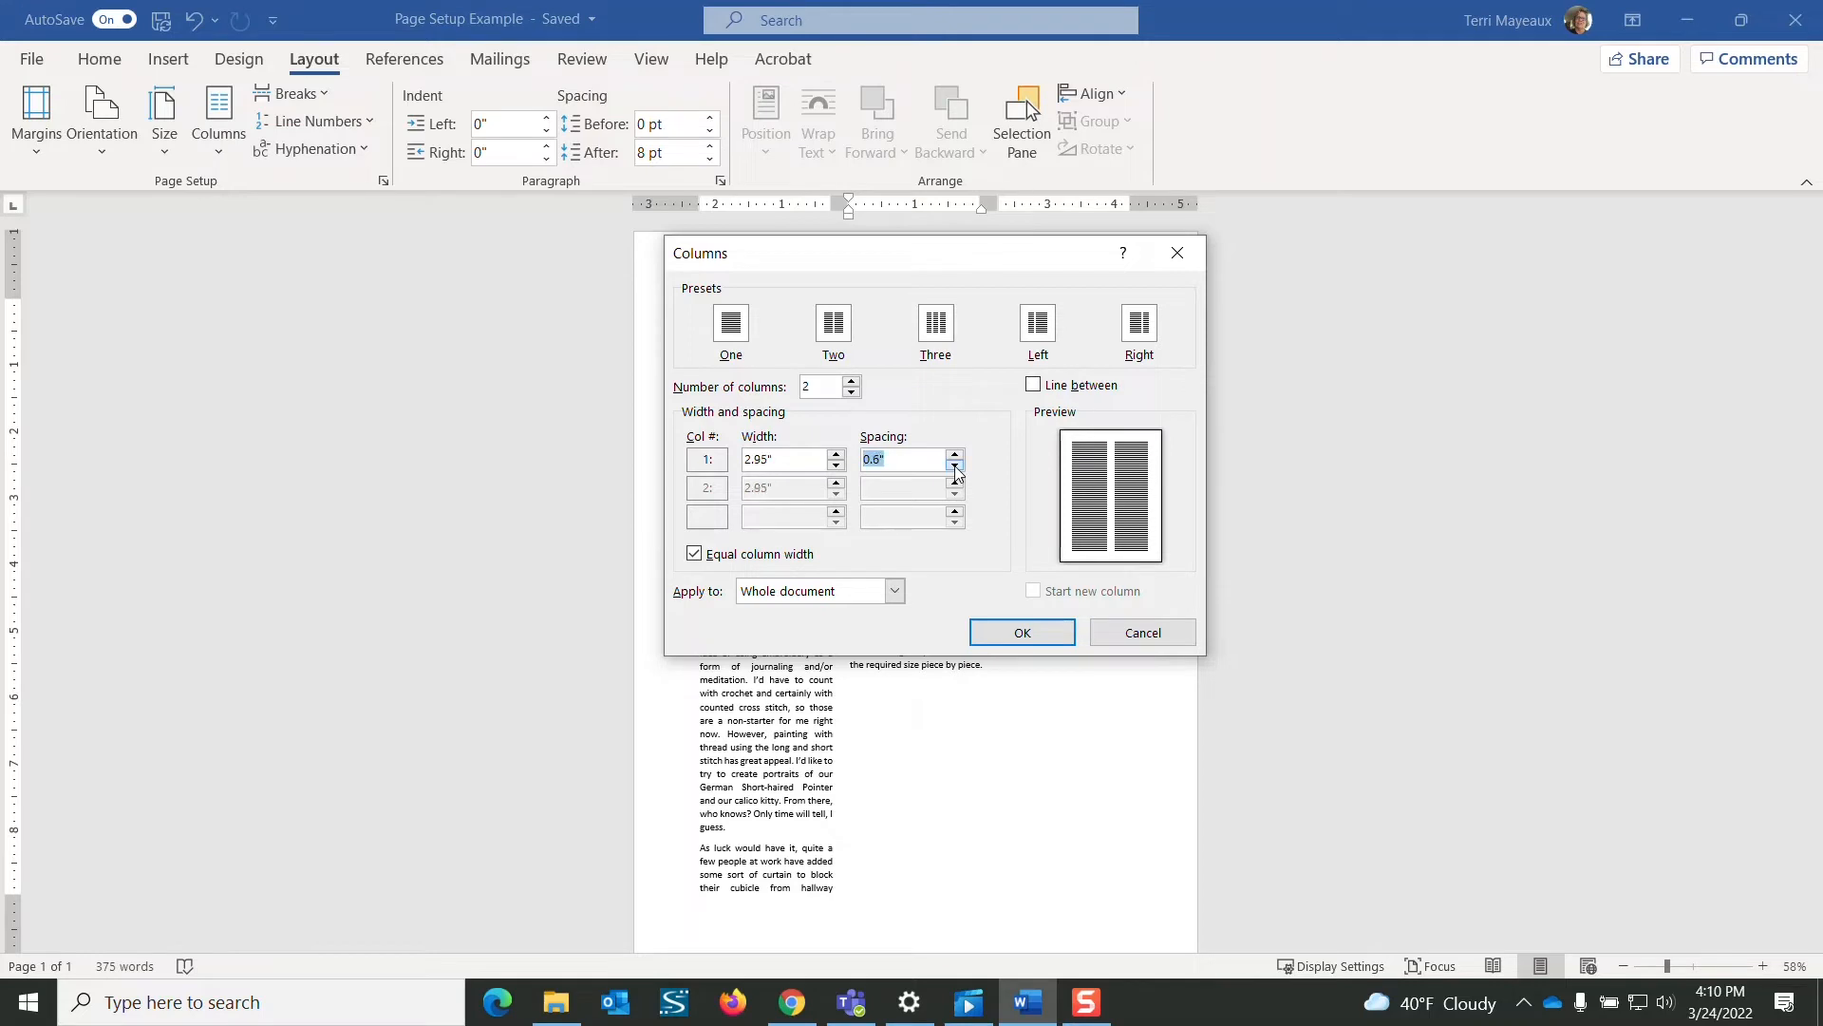
pyautogui.click(956, 468)
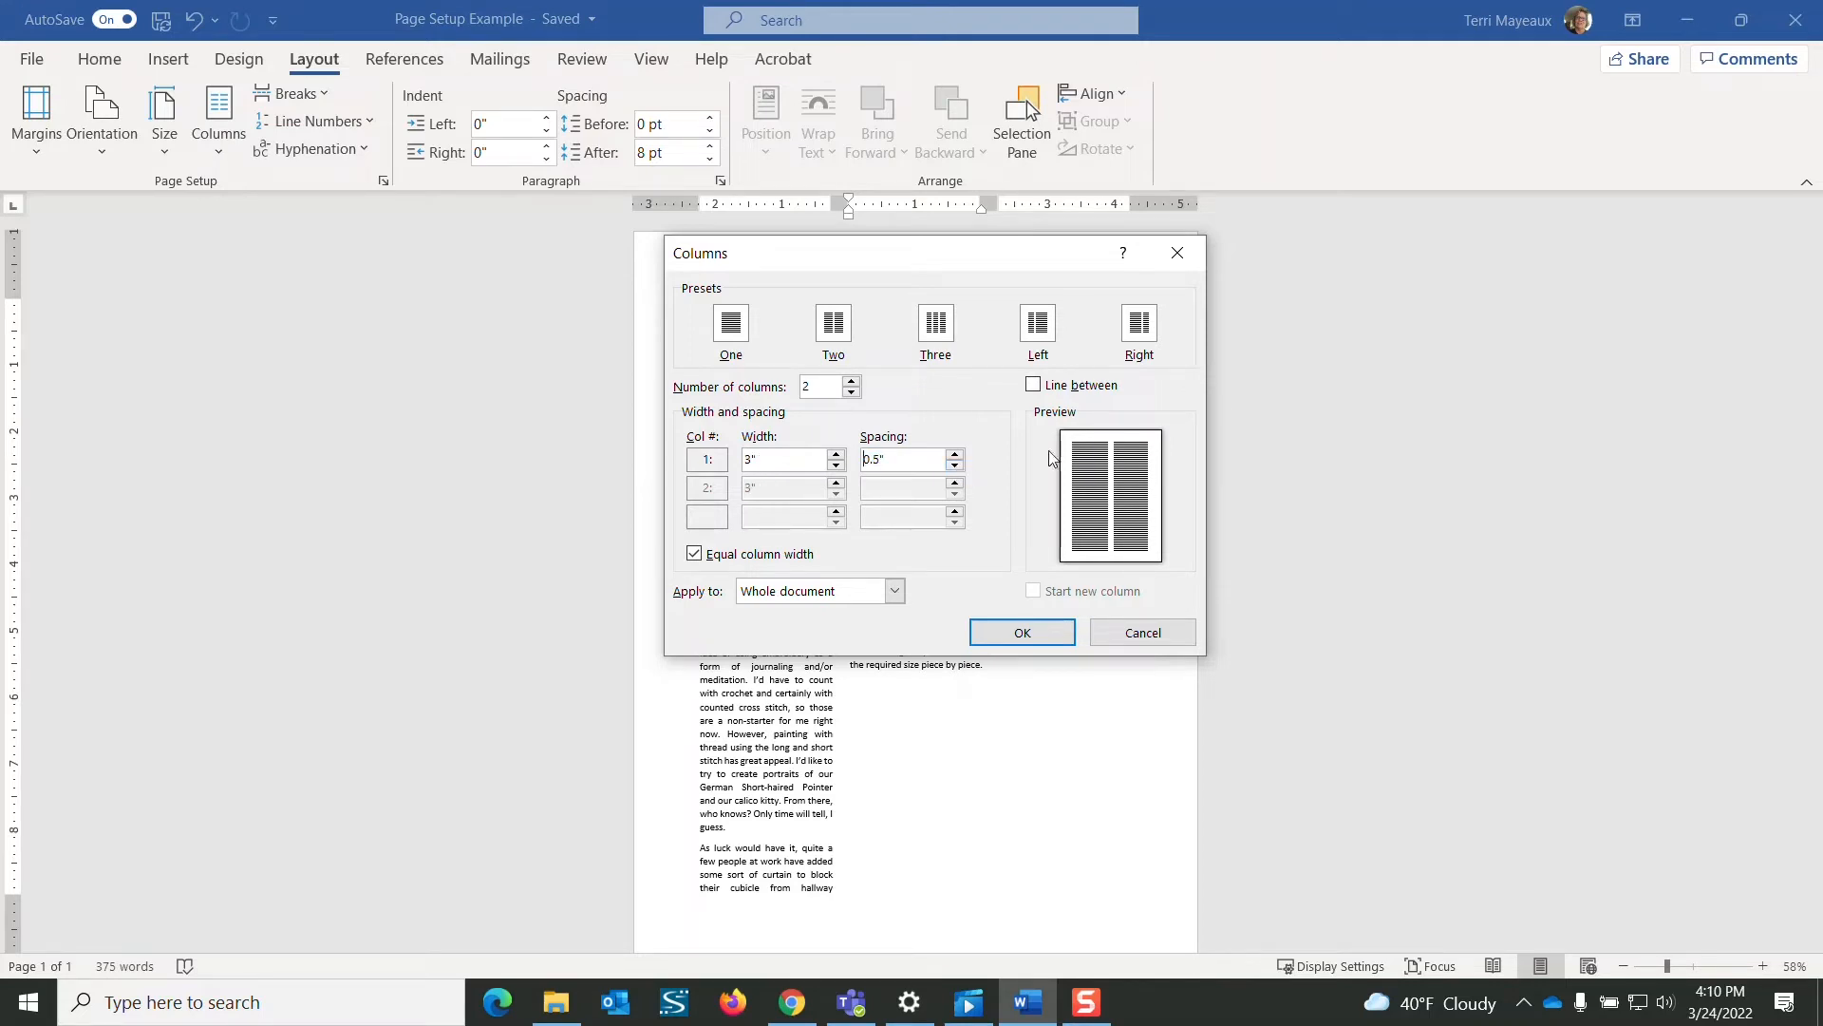
pyautogui.click(1023, 633)
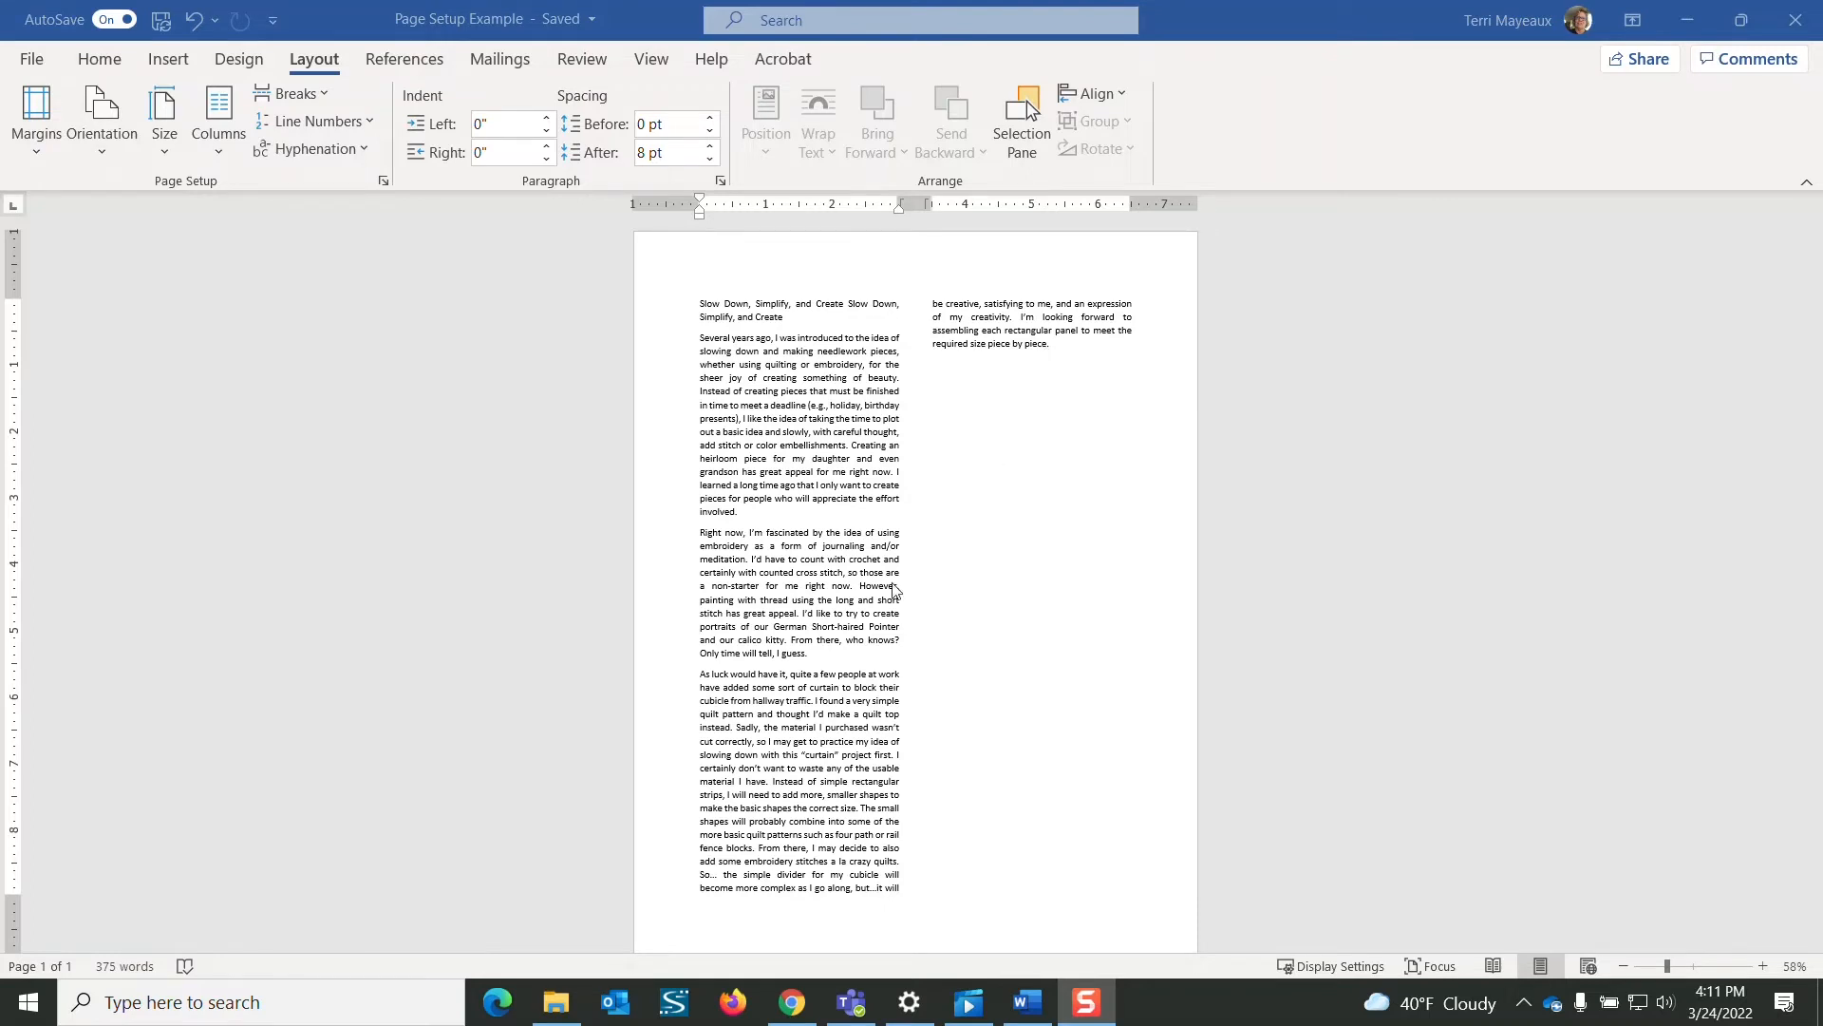
# Try to move the paragraph beginning "As luck would have it" toward the second column by adding blank lines above it.
pyautogui.click(703, 676)
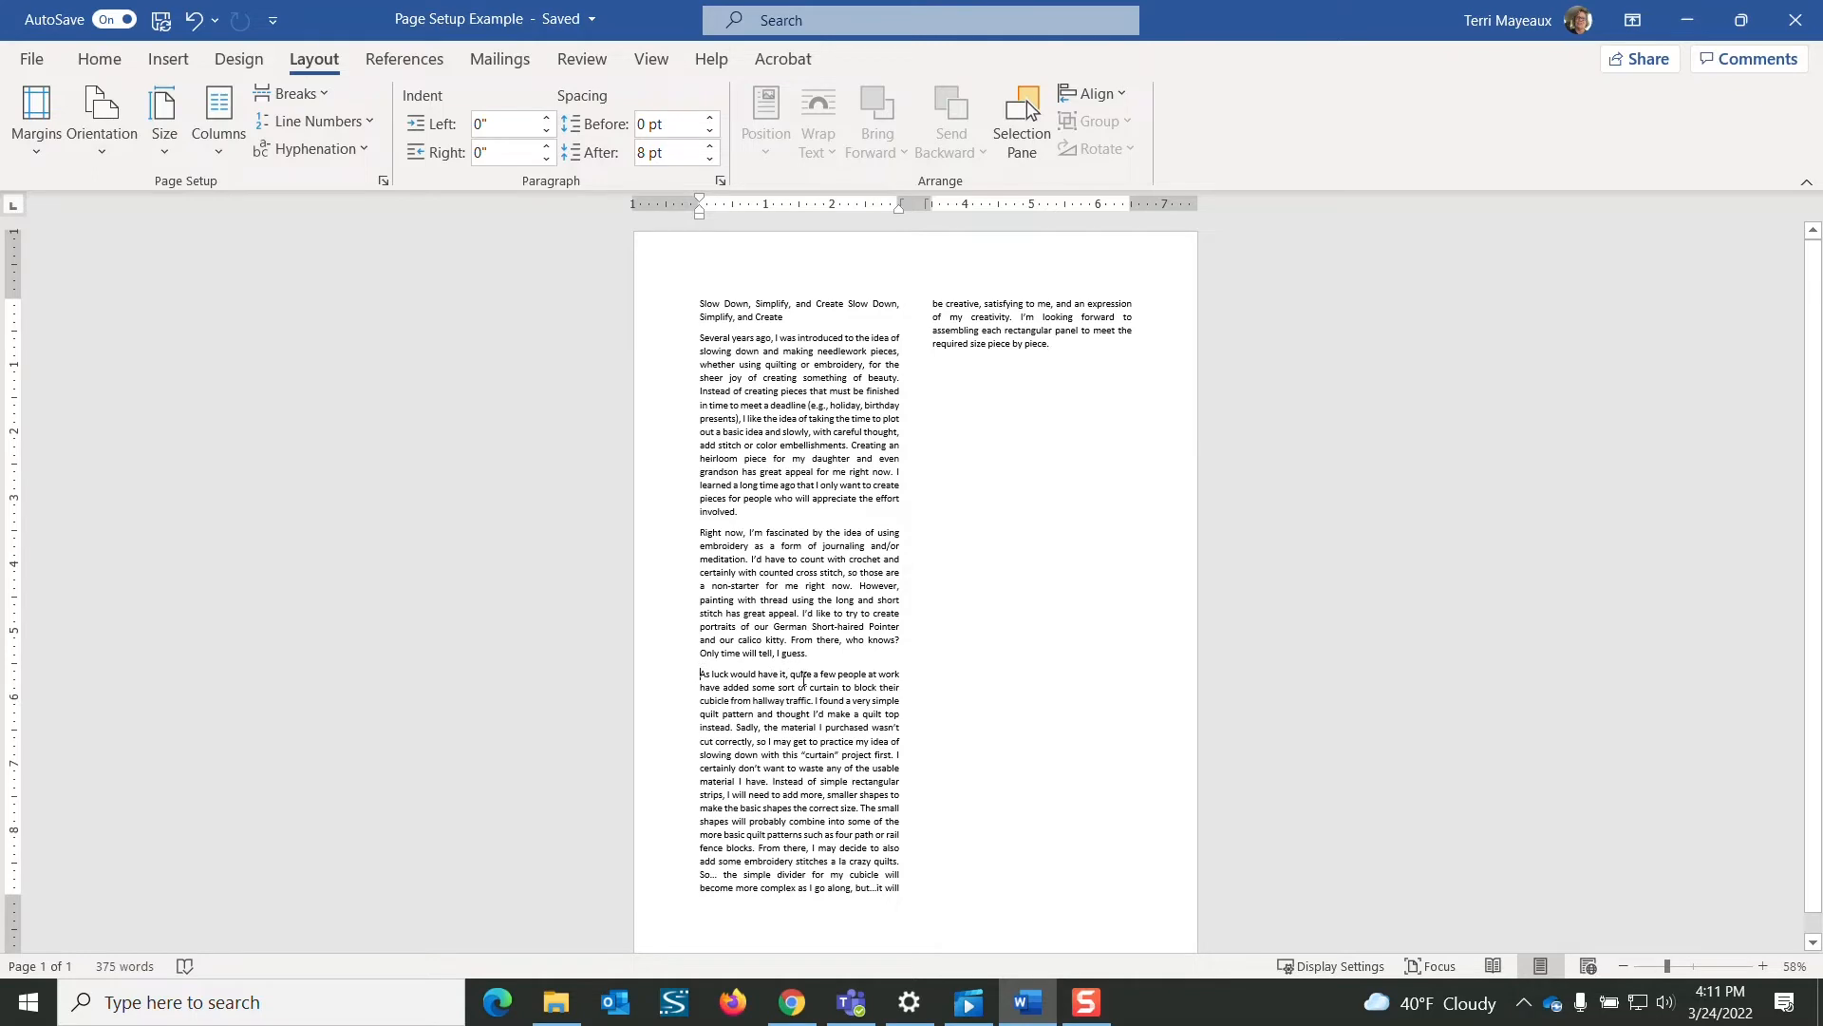
pyautogui.press('Return')
pyautogui.press('Return')
pyautogui.press('Return')
pyautogui.press('Return')
pyautogui.press('Return')
pyautogui.press('Return')
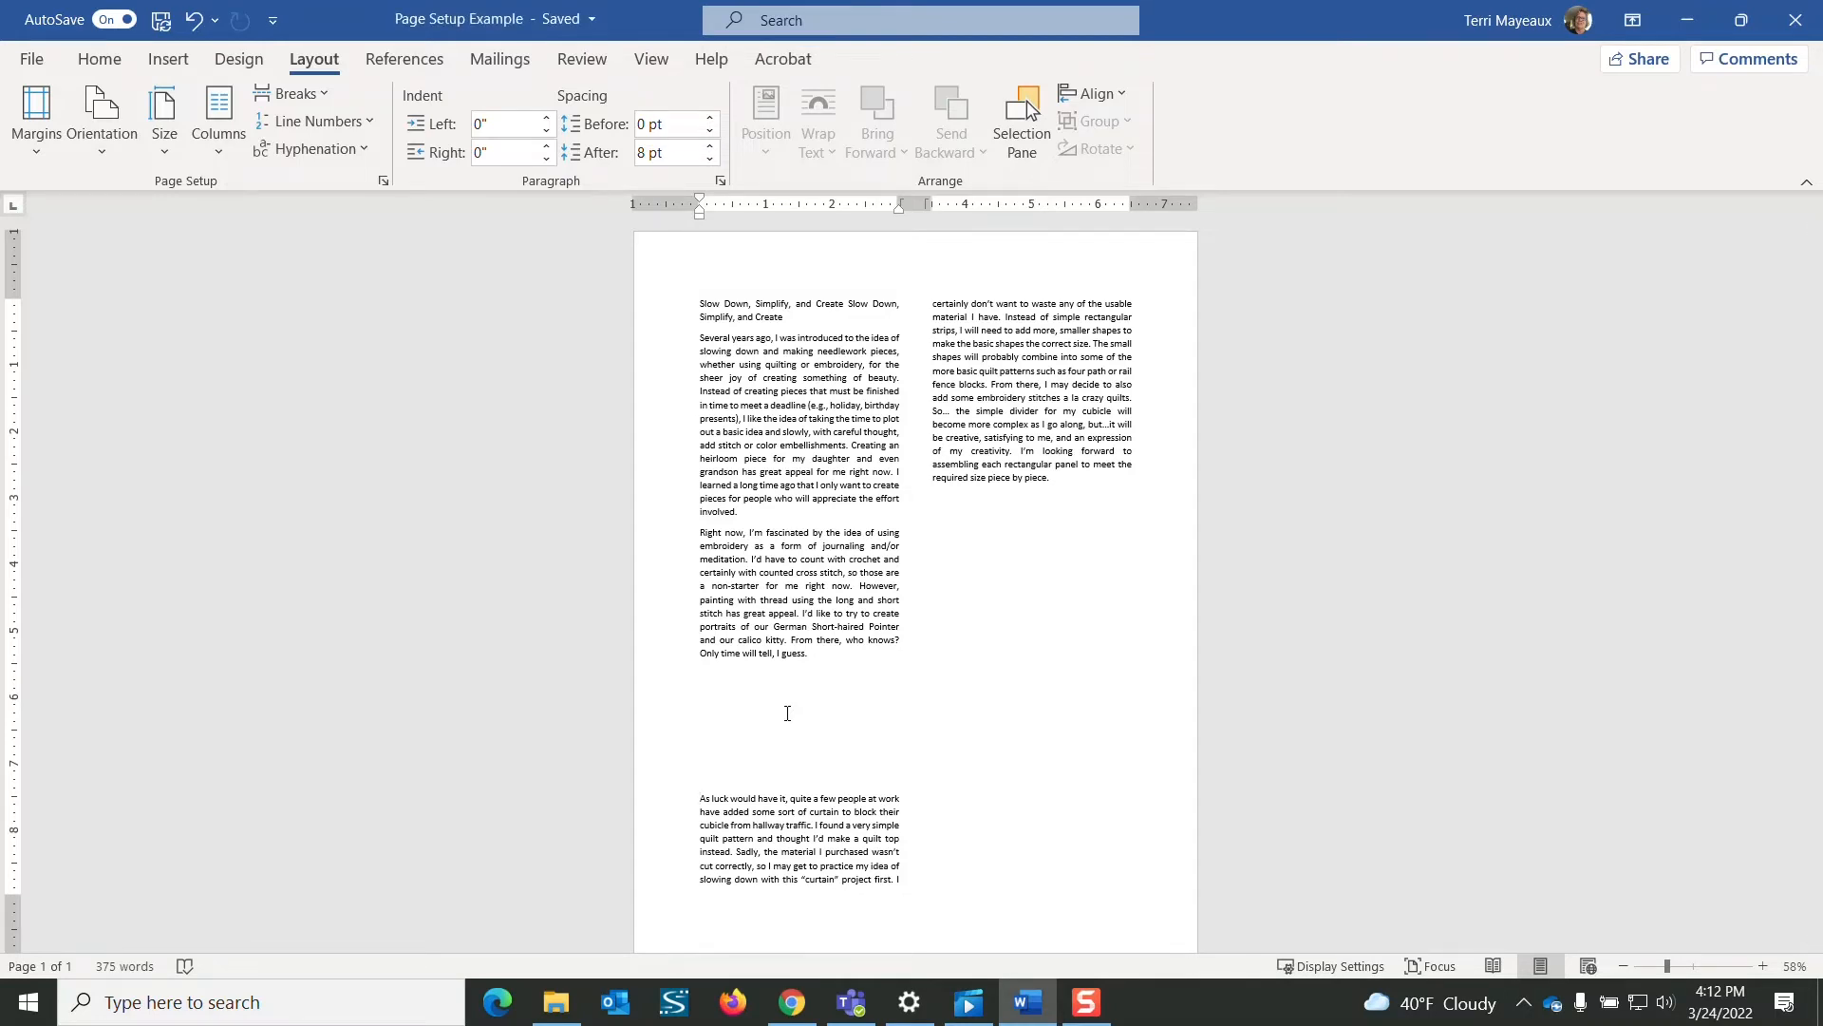
# Remove the blank lines added above the "As luck would have it" paragraph.
pyautogui.press('BackSpace')
pyautogui.press('BackSpace')
pyautogui.press('BackSpace')
pyautogui.press('BackSpace')
pyautogui.press('BackSpace')
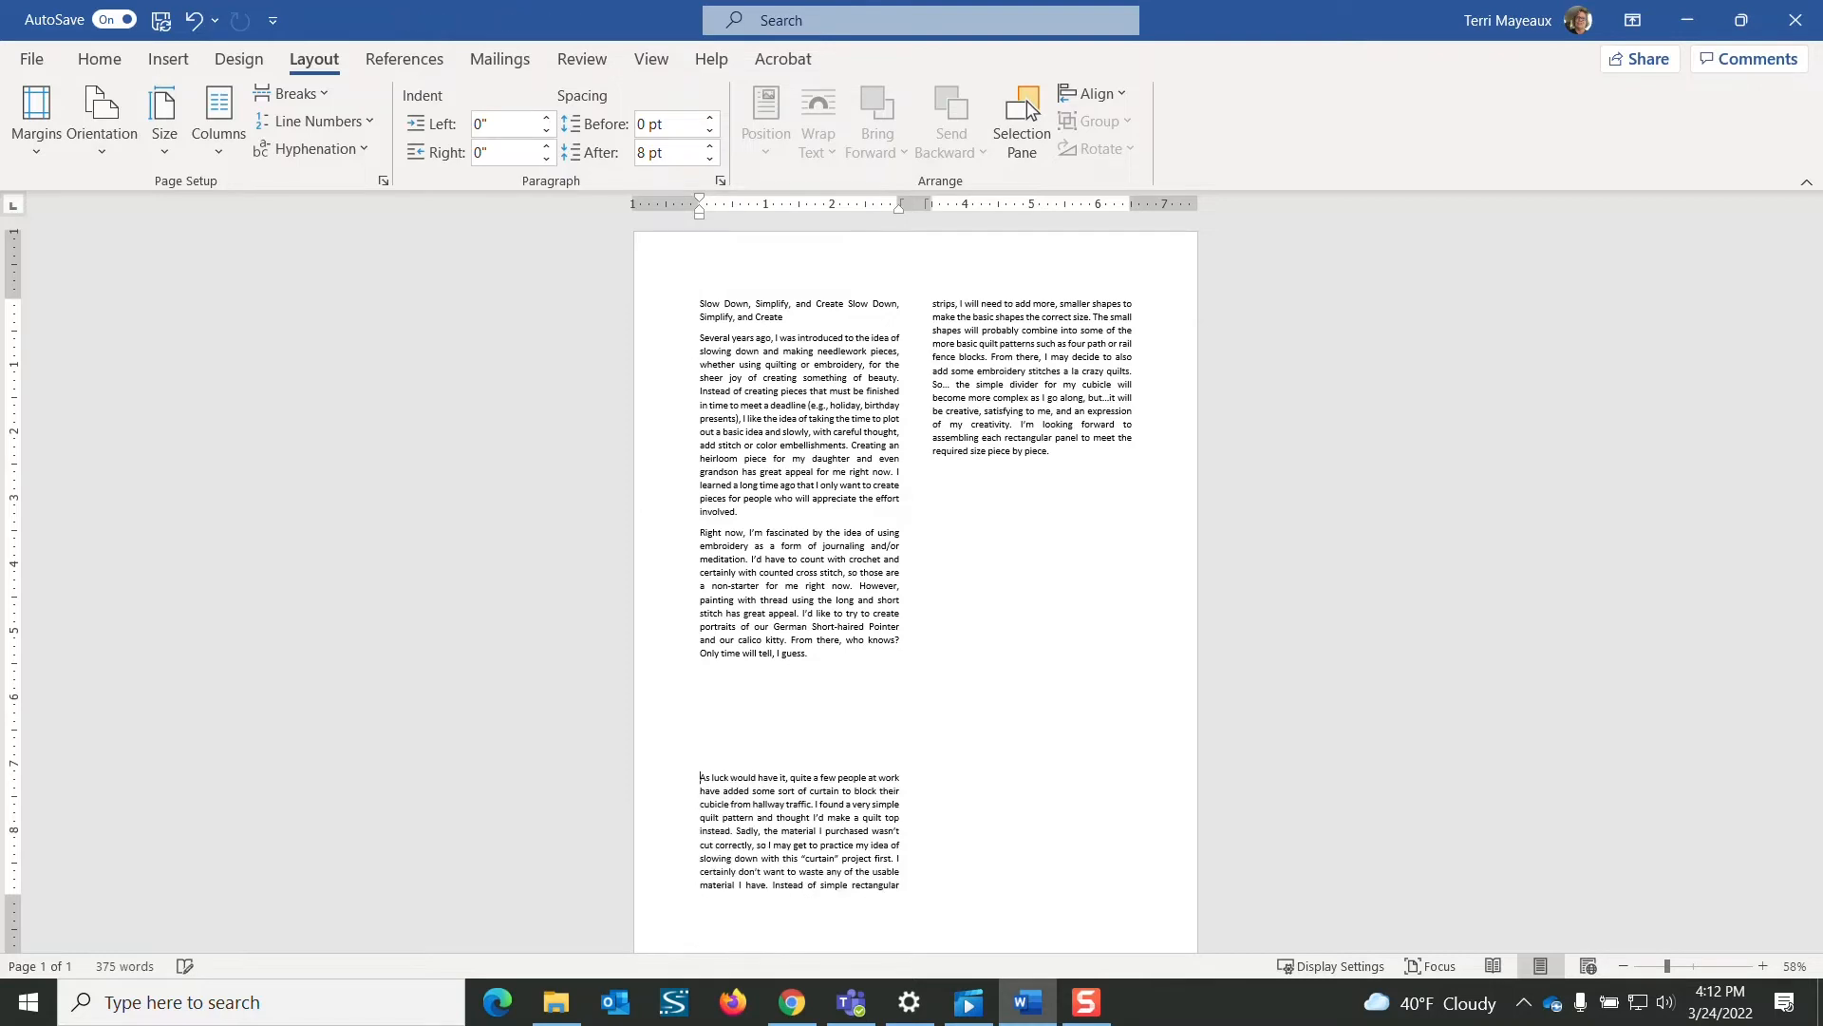
pyautogui.press('BackSpace')
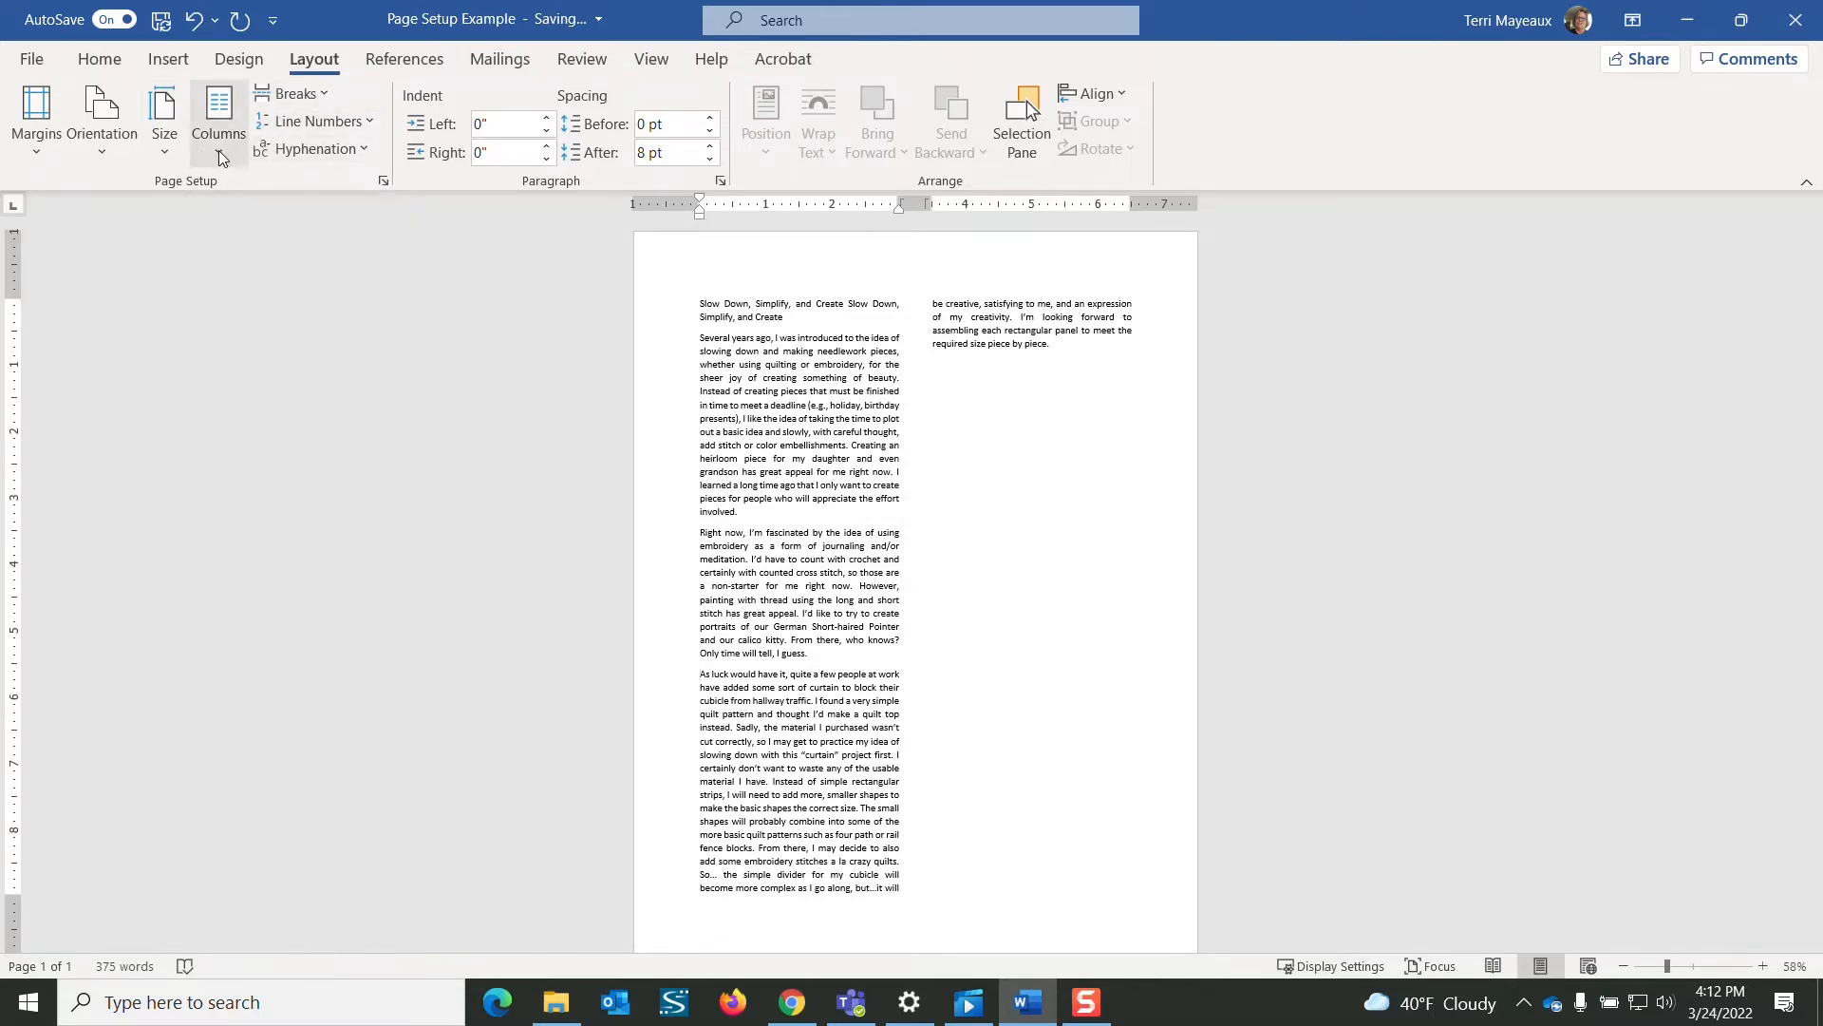
# Insert a column break before the paragraph beginning "As luck would have it" and show the formatting marks.
pyautogui.click(323, 93)
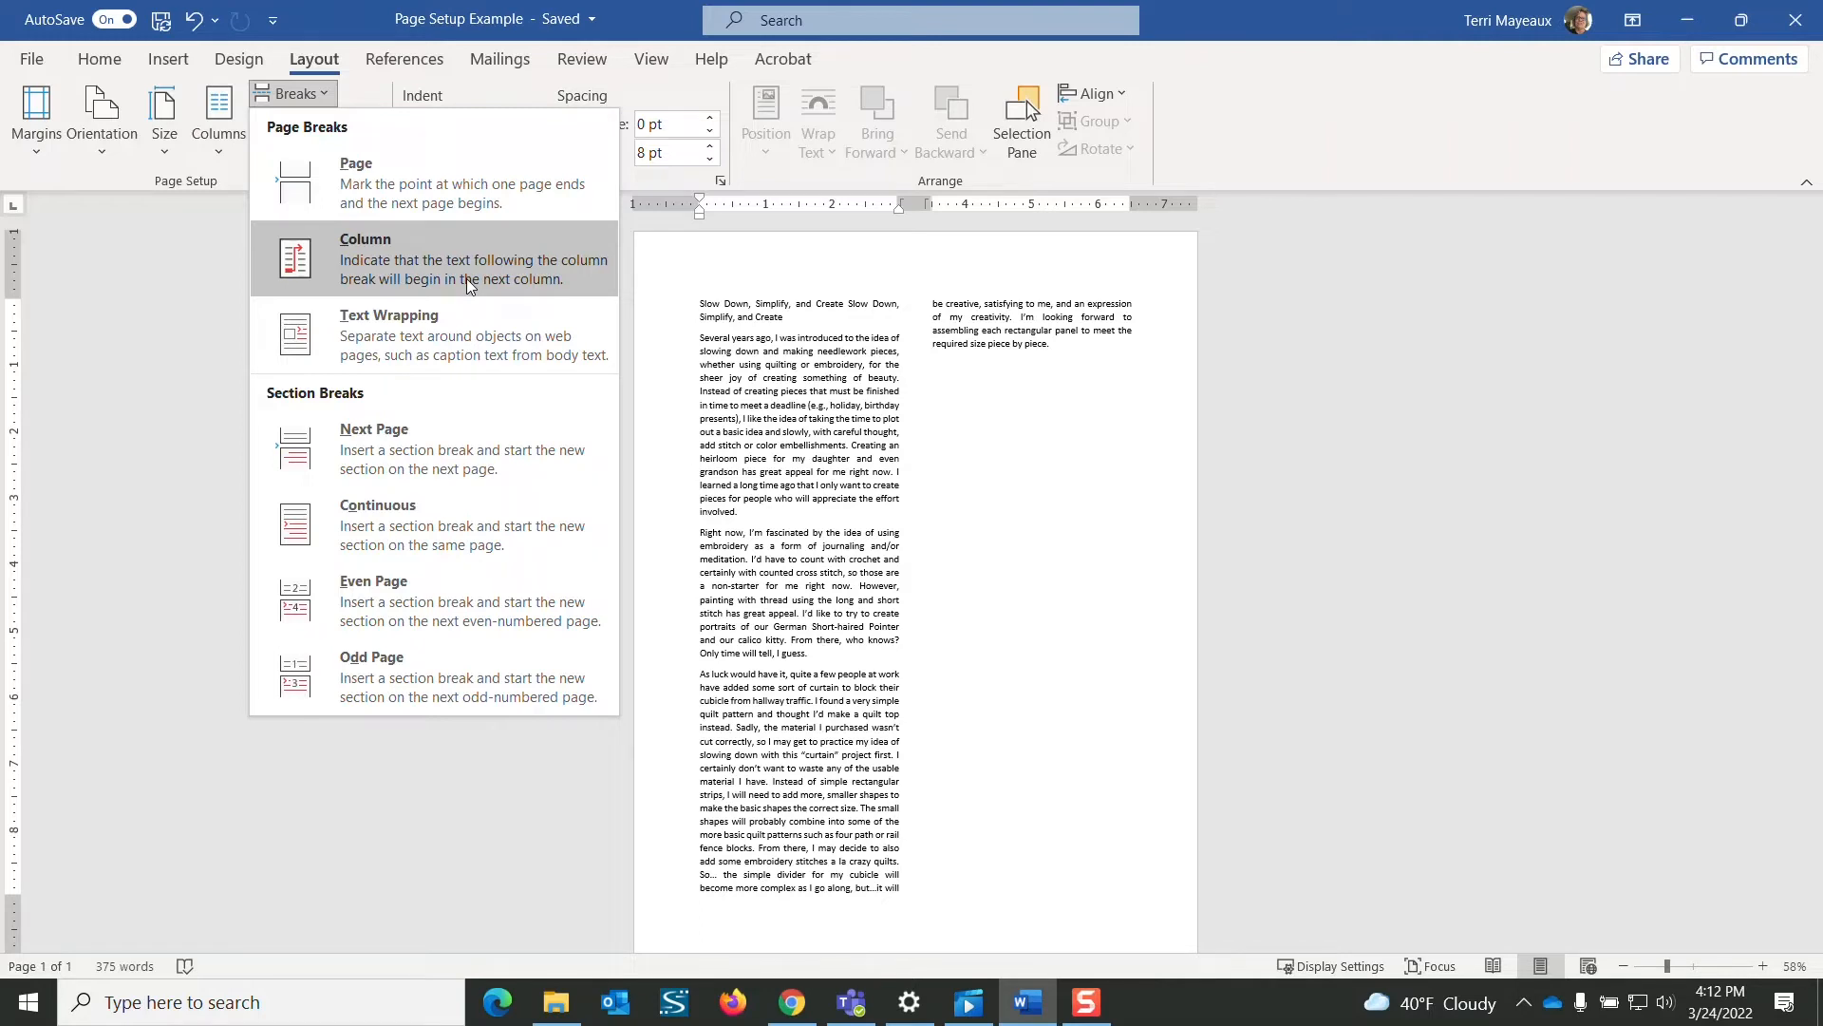
pyautogui.click(1005, 504)
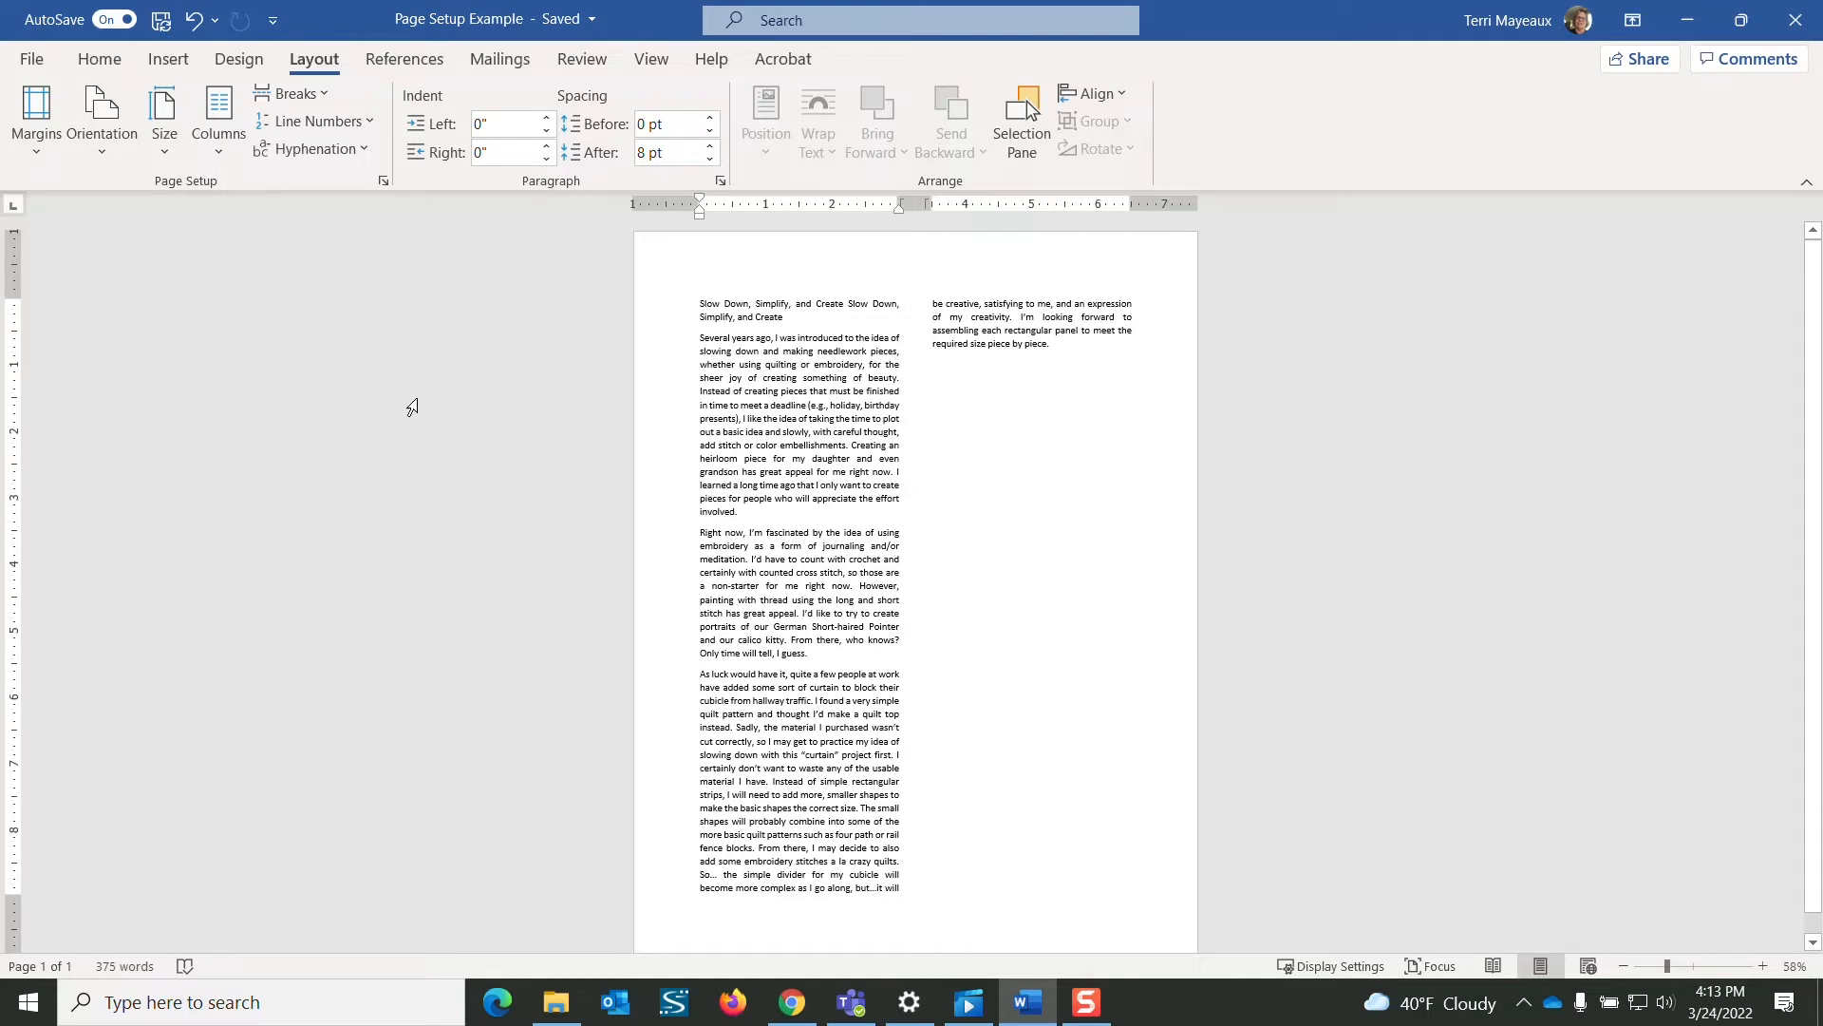
pyautogui.click(327, 94)
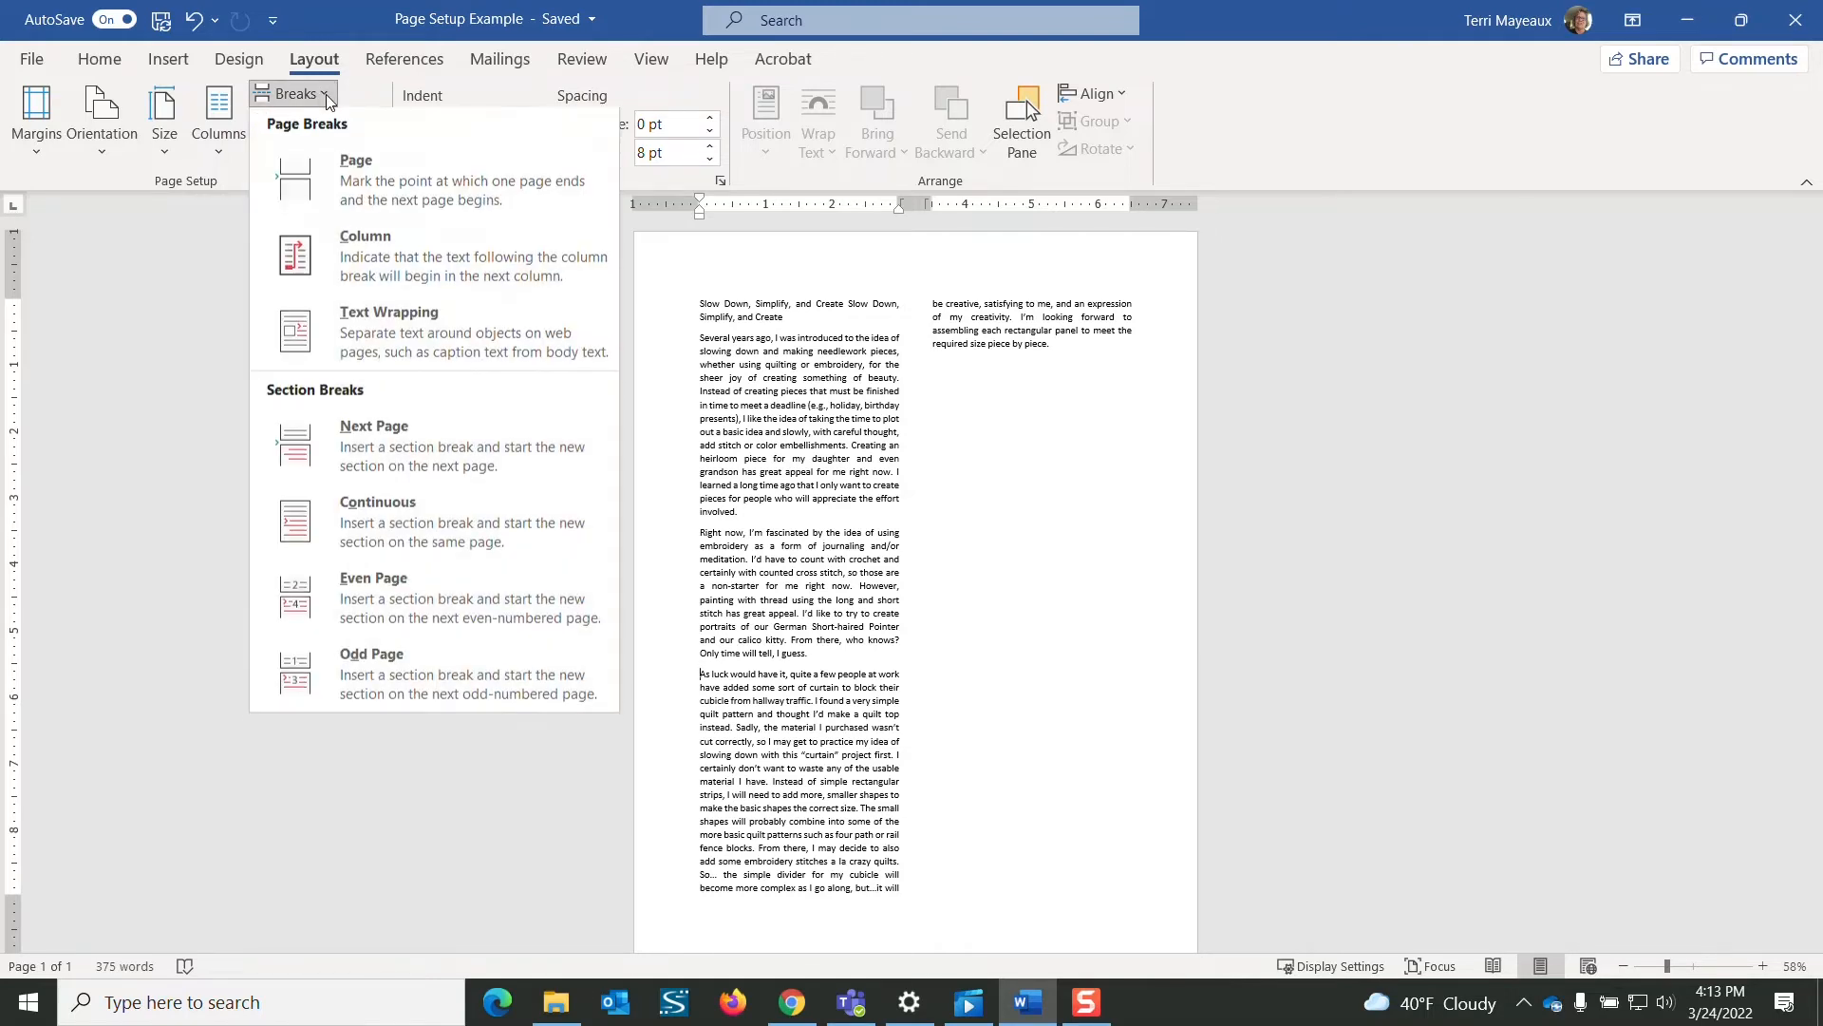
pyautogui.click(392, 258)
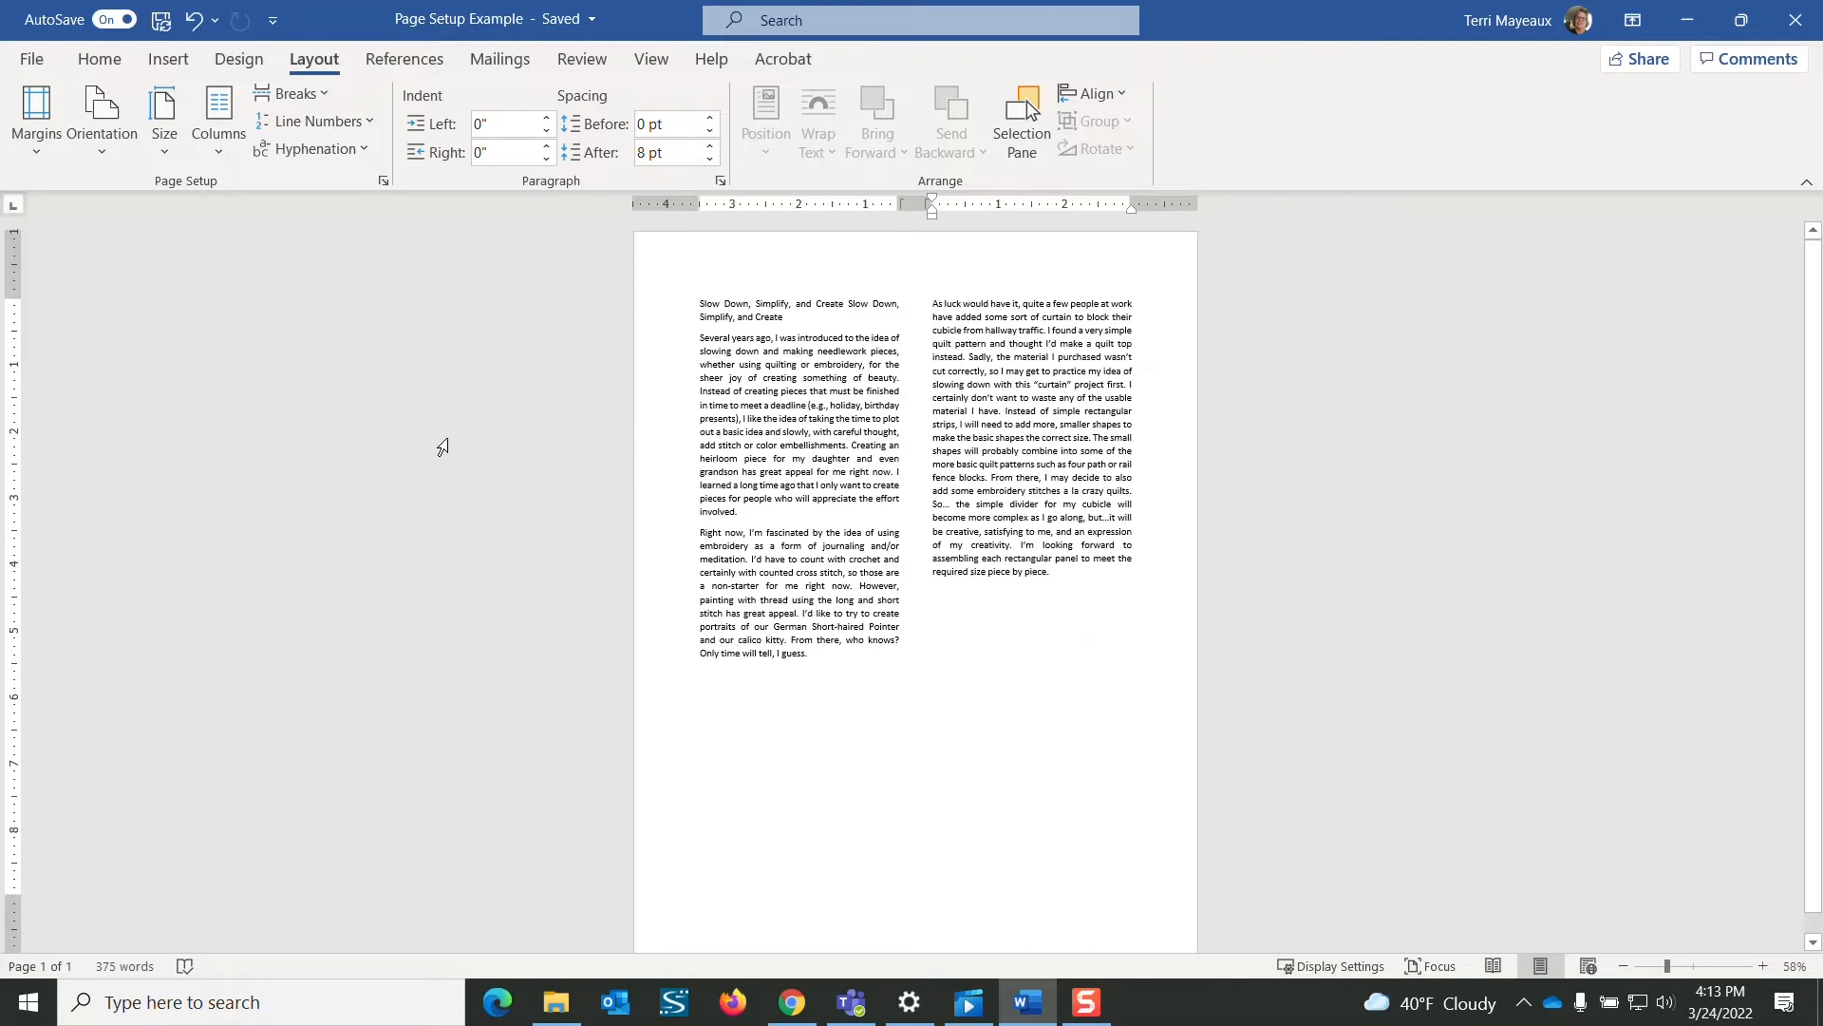
pyautogui.click(100, 59)
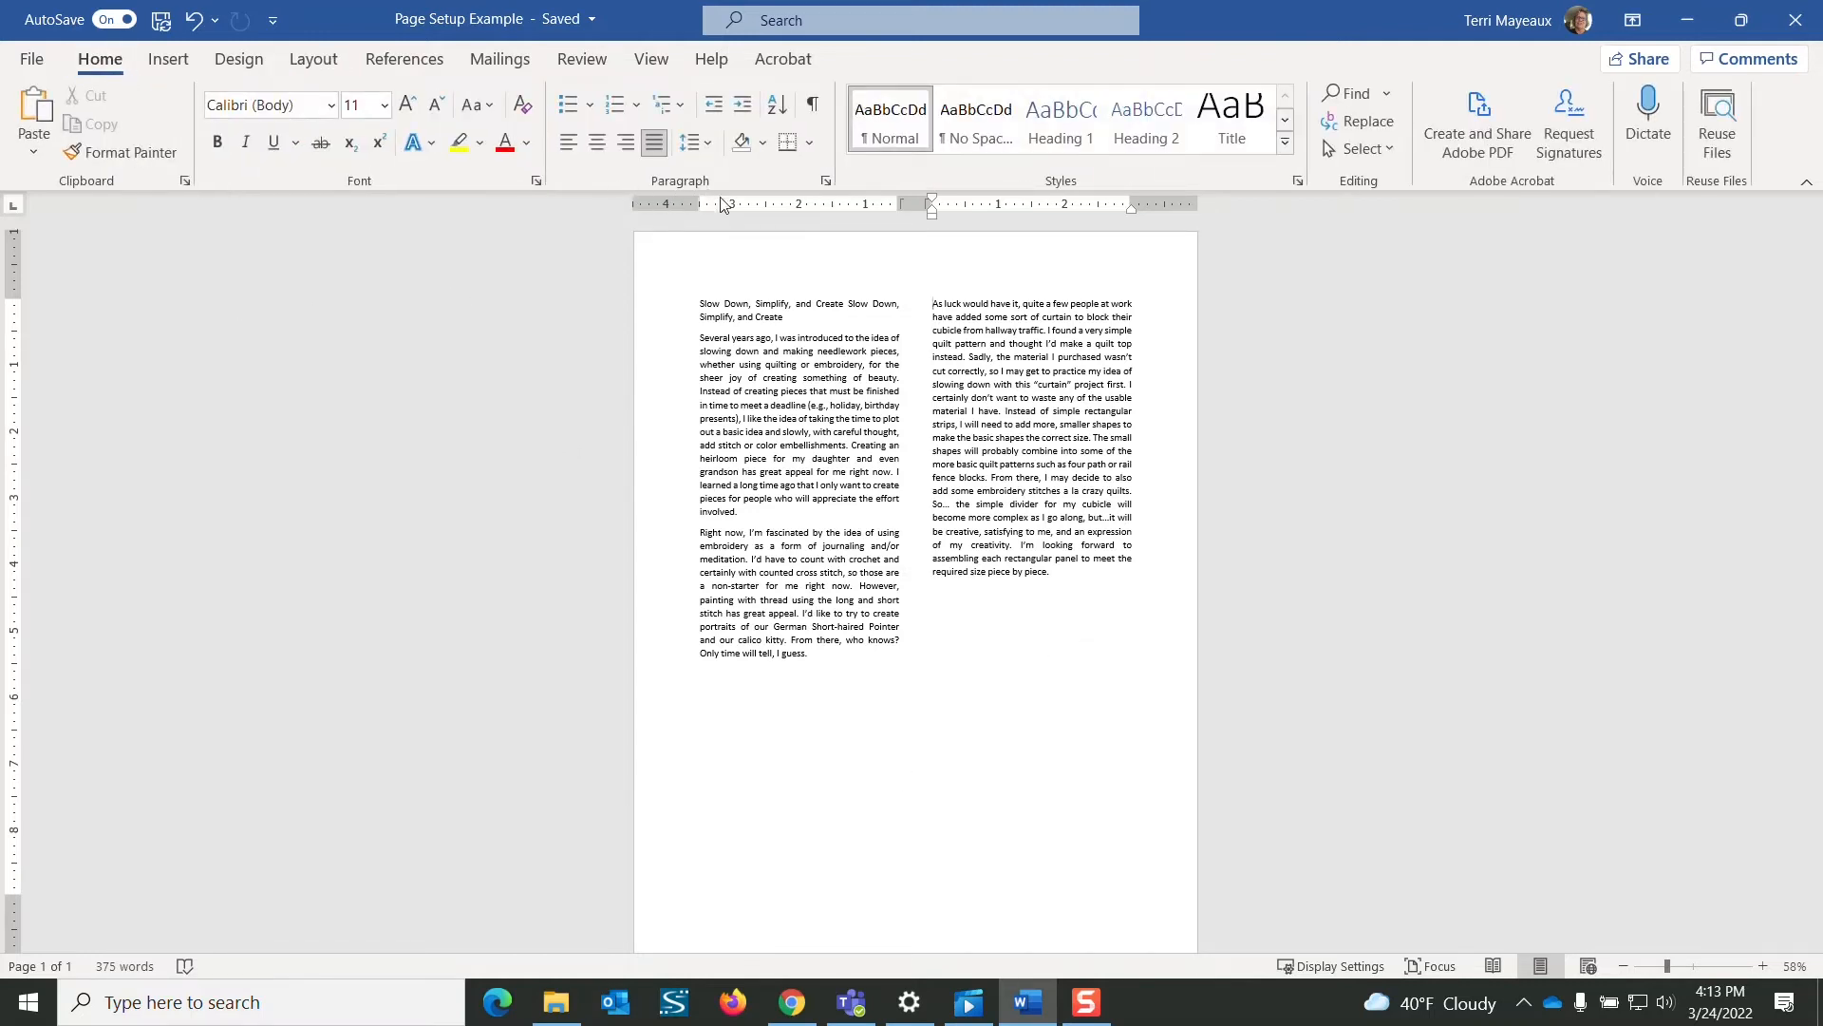
pyautogui.click(816, 110)
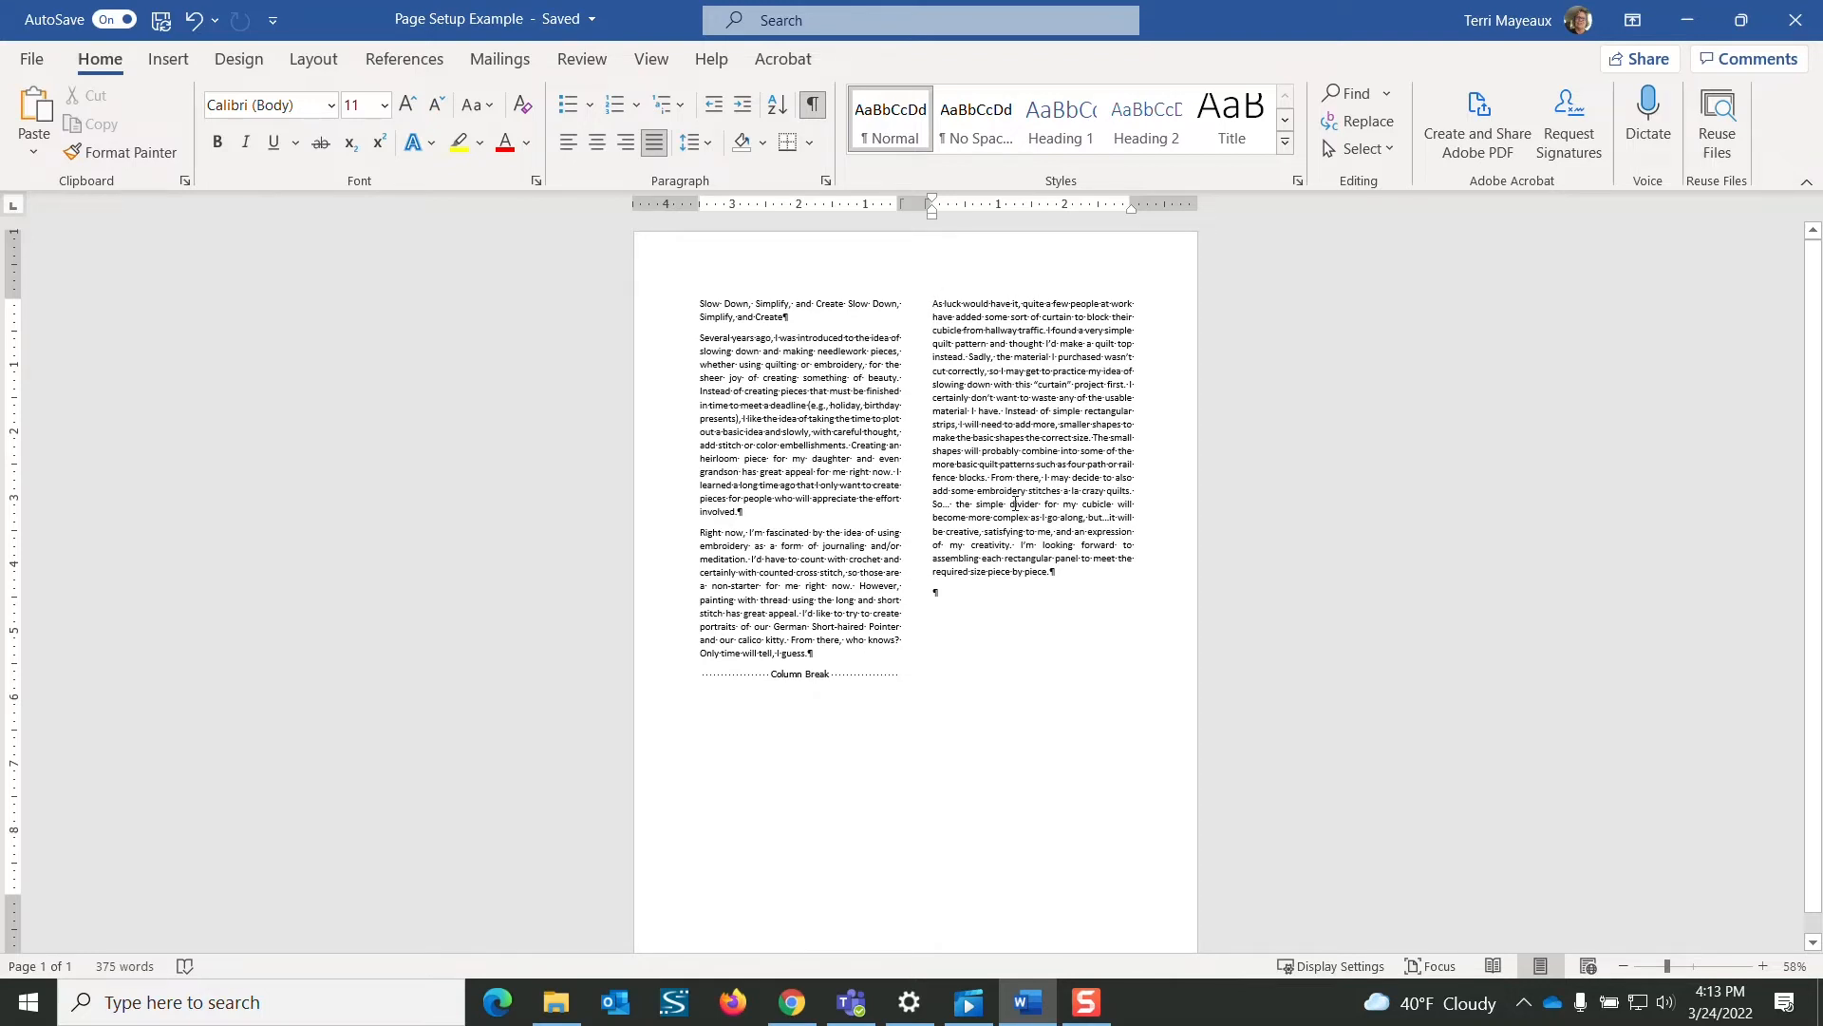
# Insert a continuous section break at the end of the title and set the title's section to one column.
pyautogui.click(327, 61)
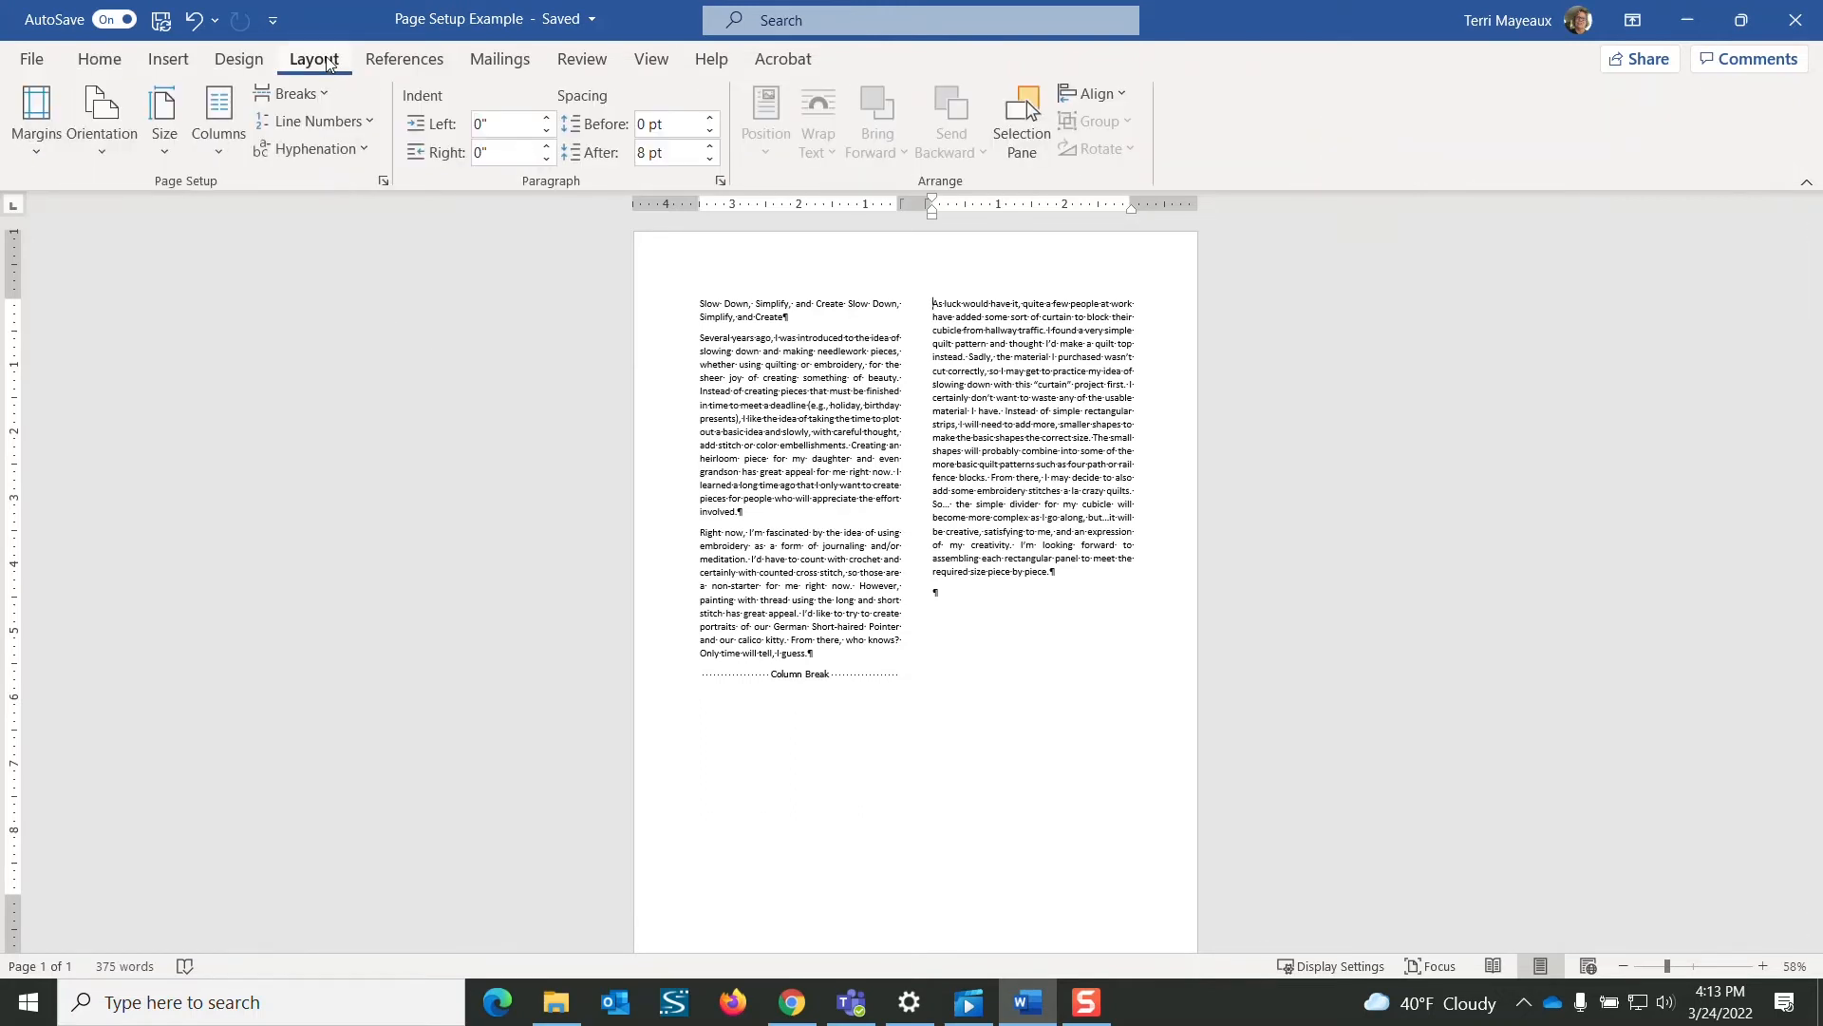
pyautogui.click(329, 96)
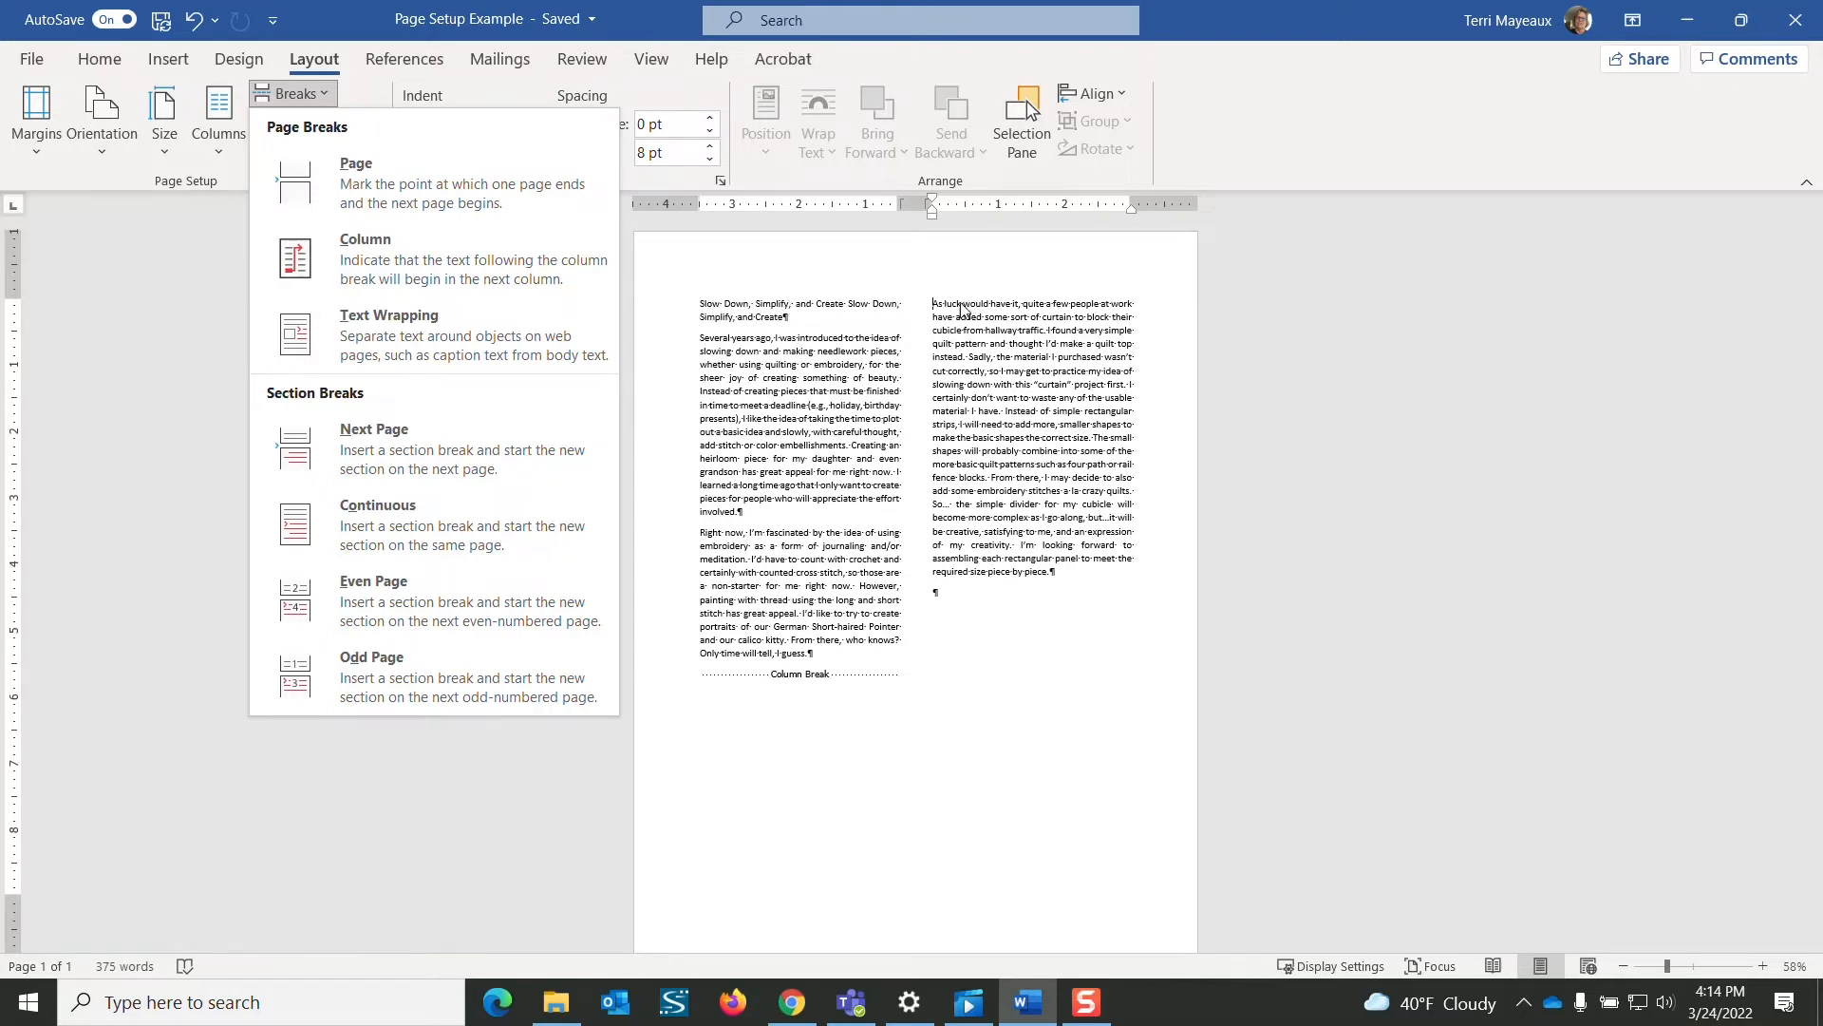
pyautogui.click(788, 316)
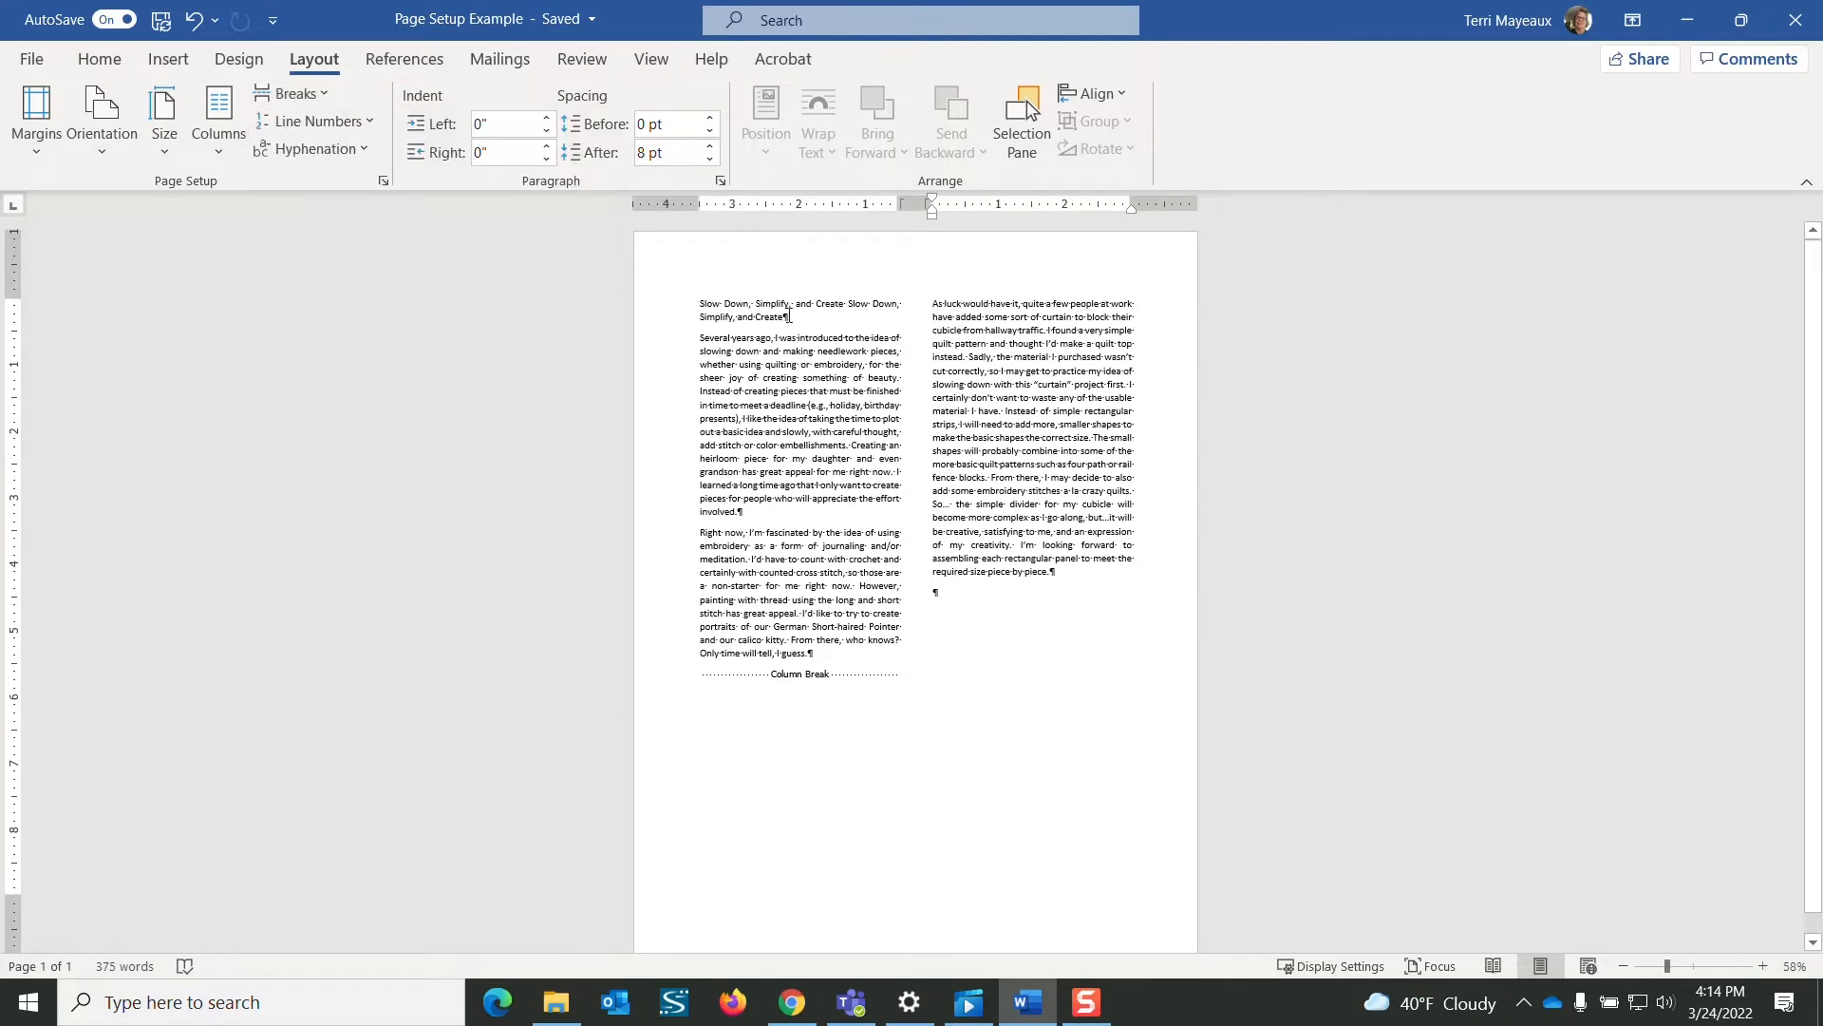
pyautogui.click(789, 316)
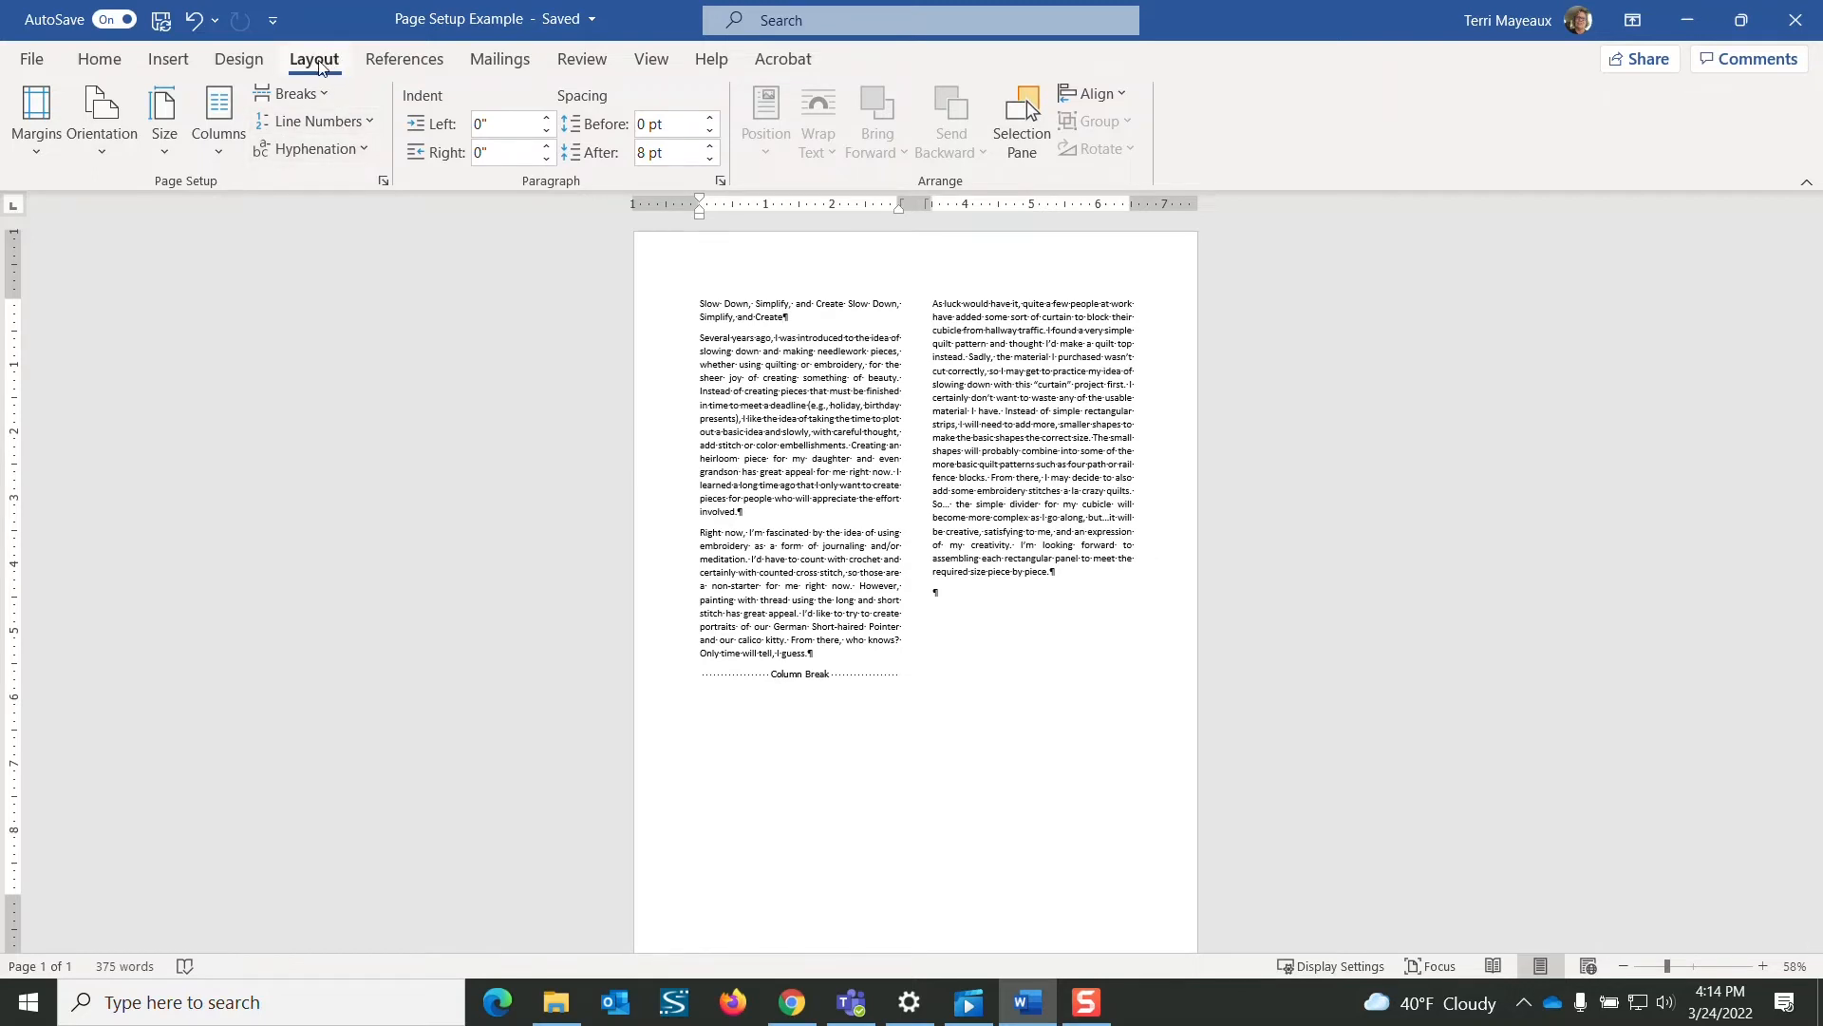
pyautogui.click(312, 93)
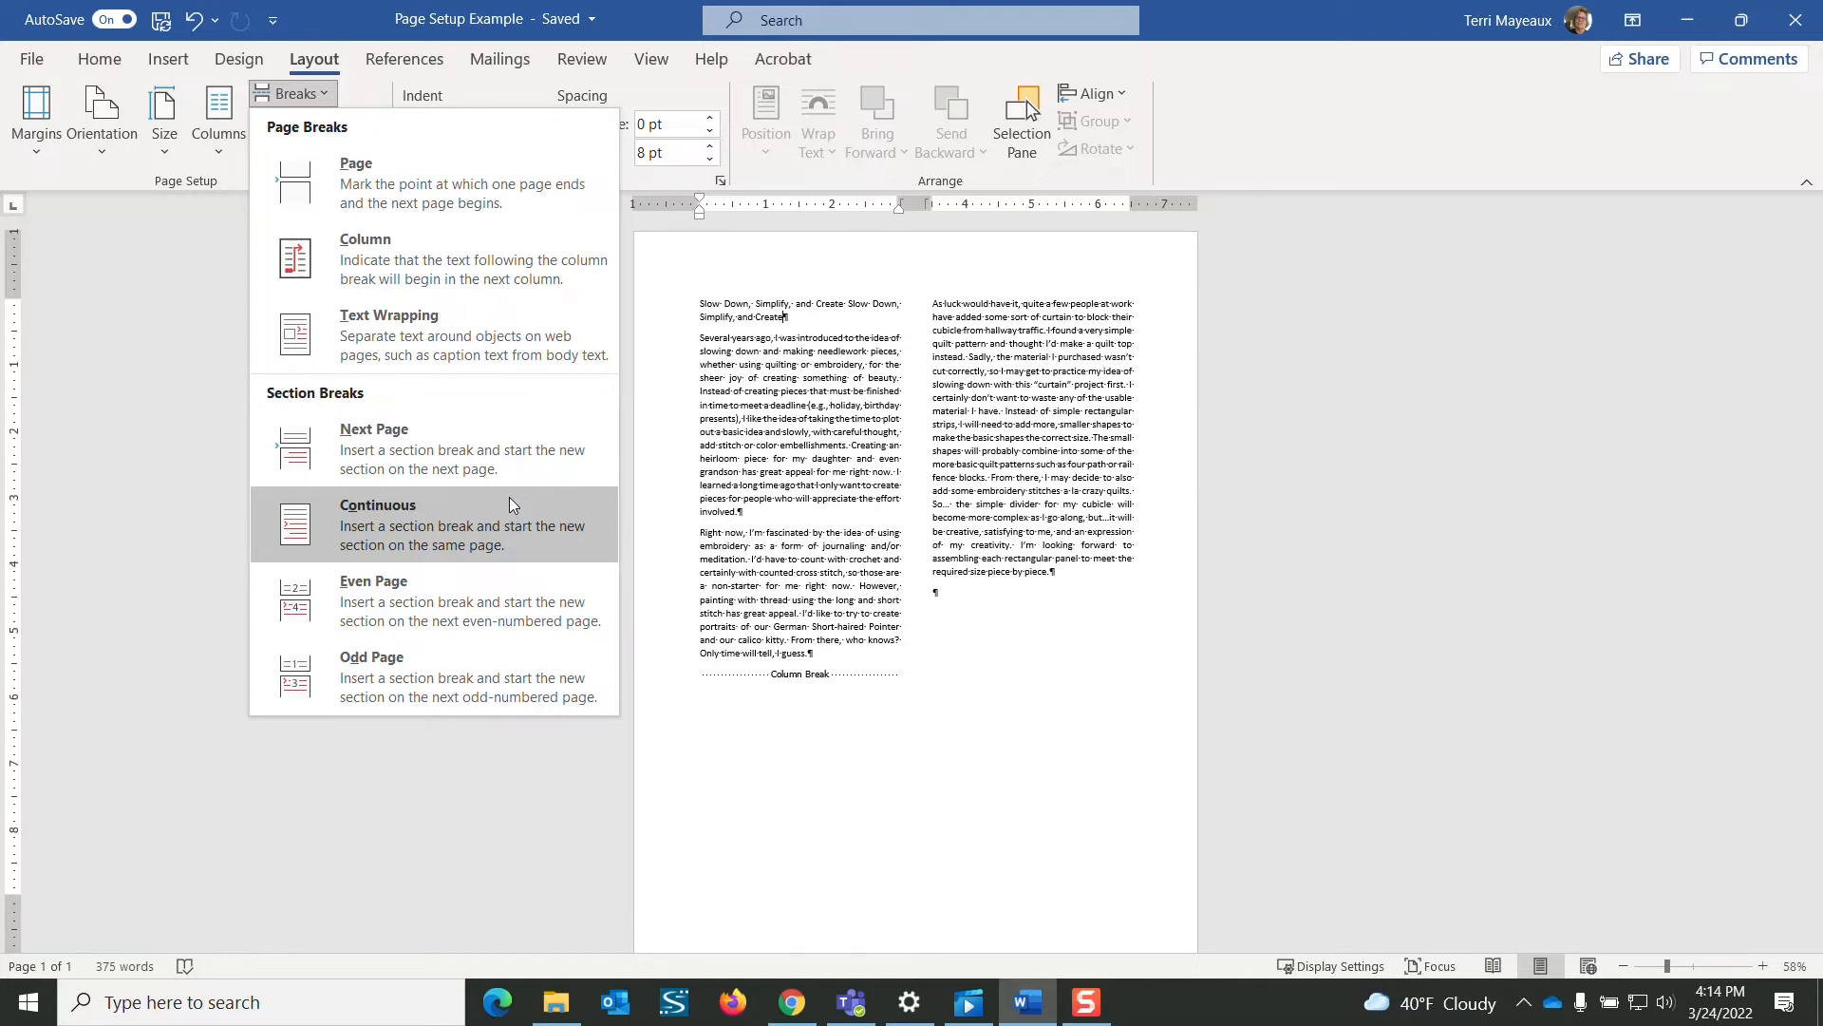
pyautogui.click(393, 509)
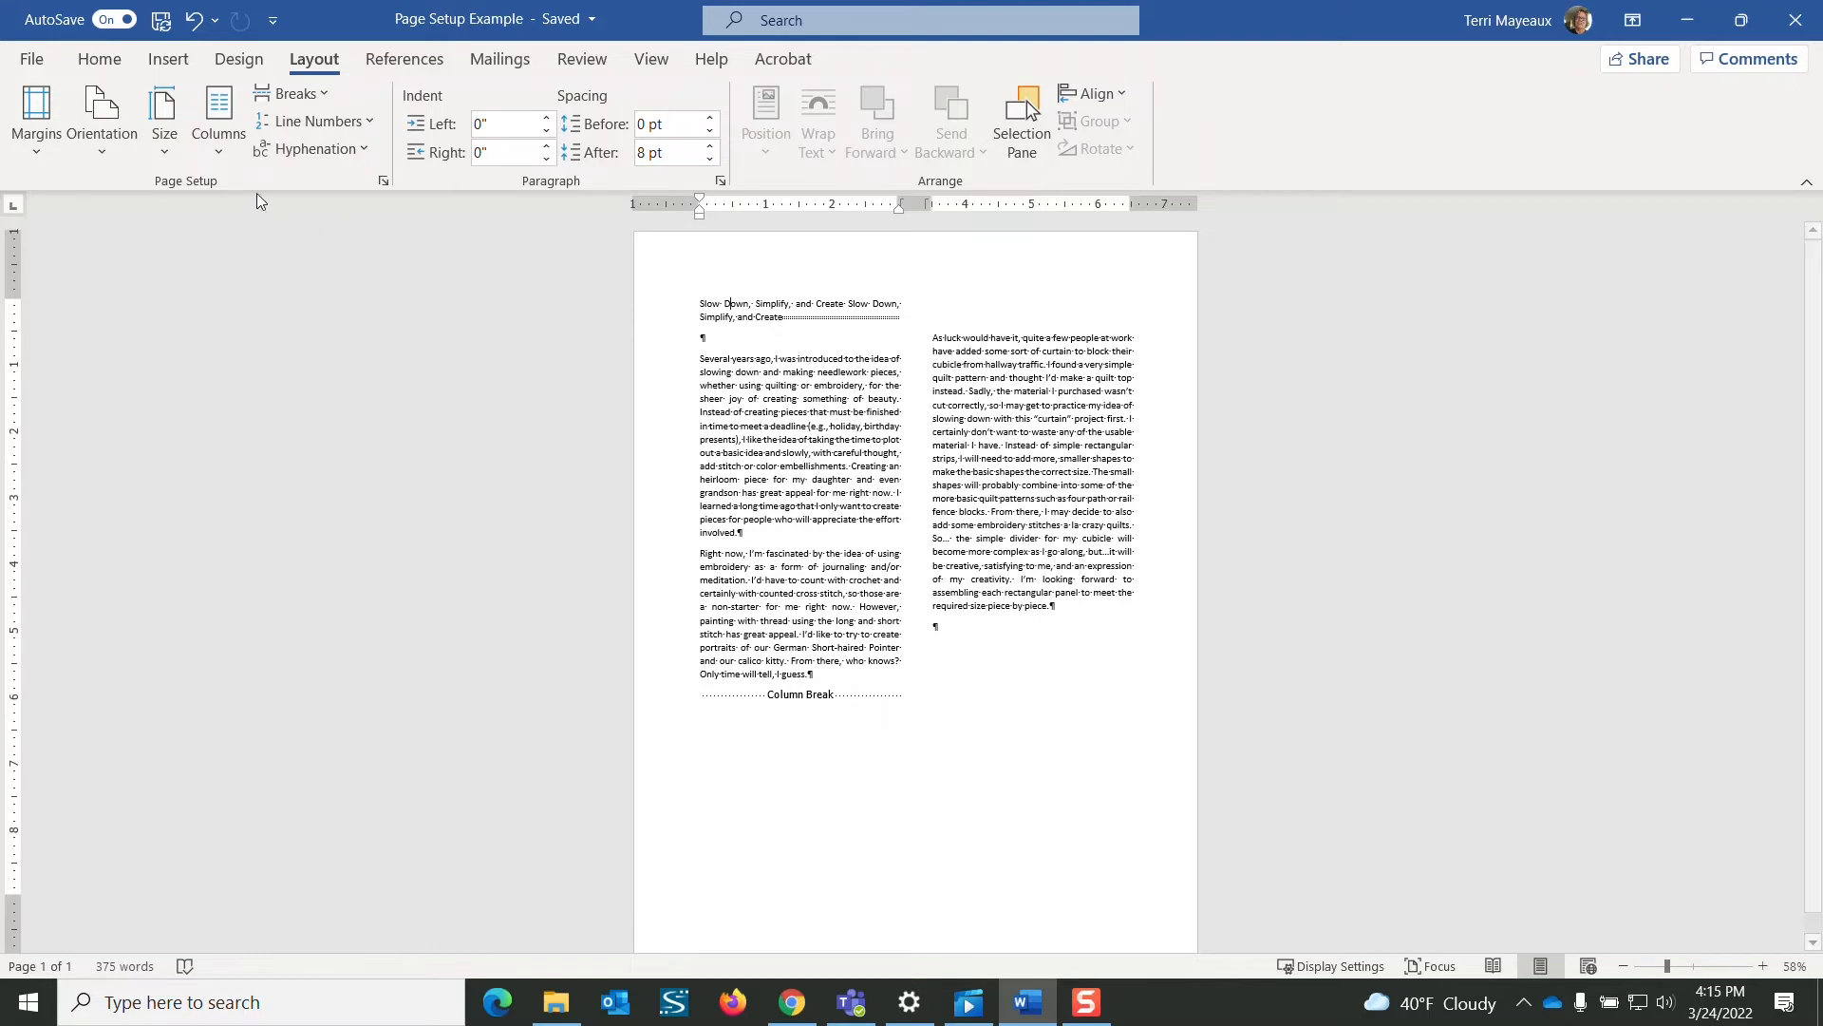
pyautogui.click(219, 147)
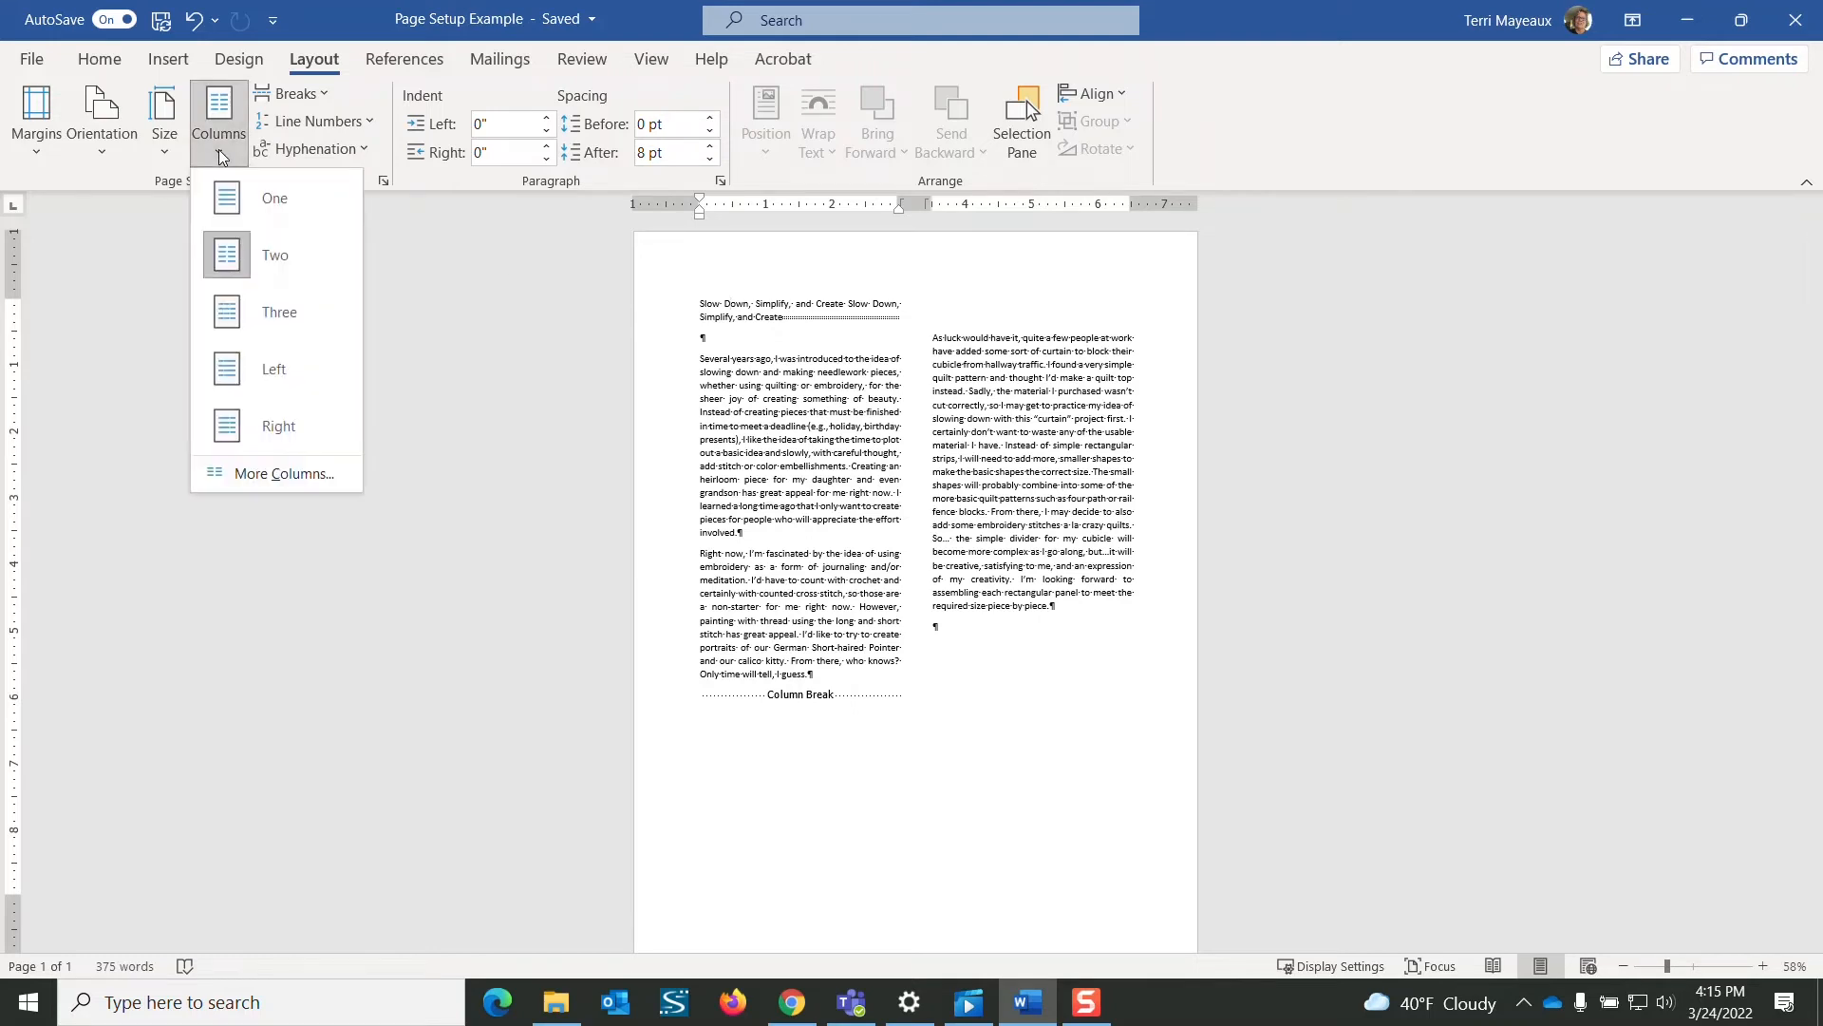
pyautogui.click(265, 195)
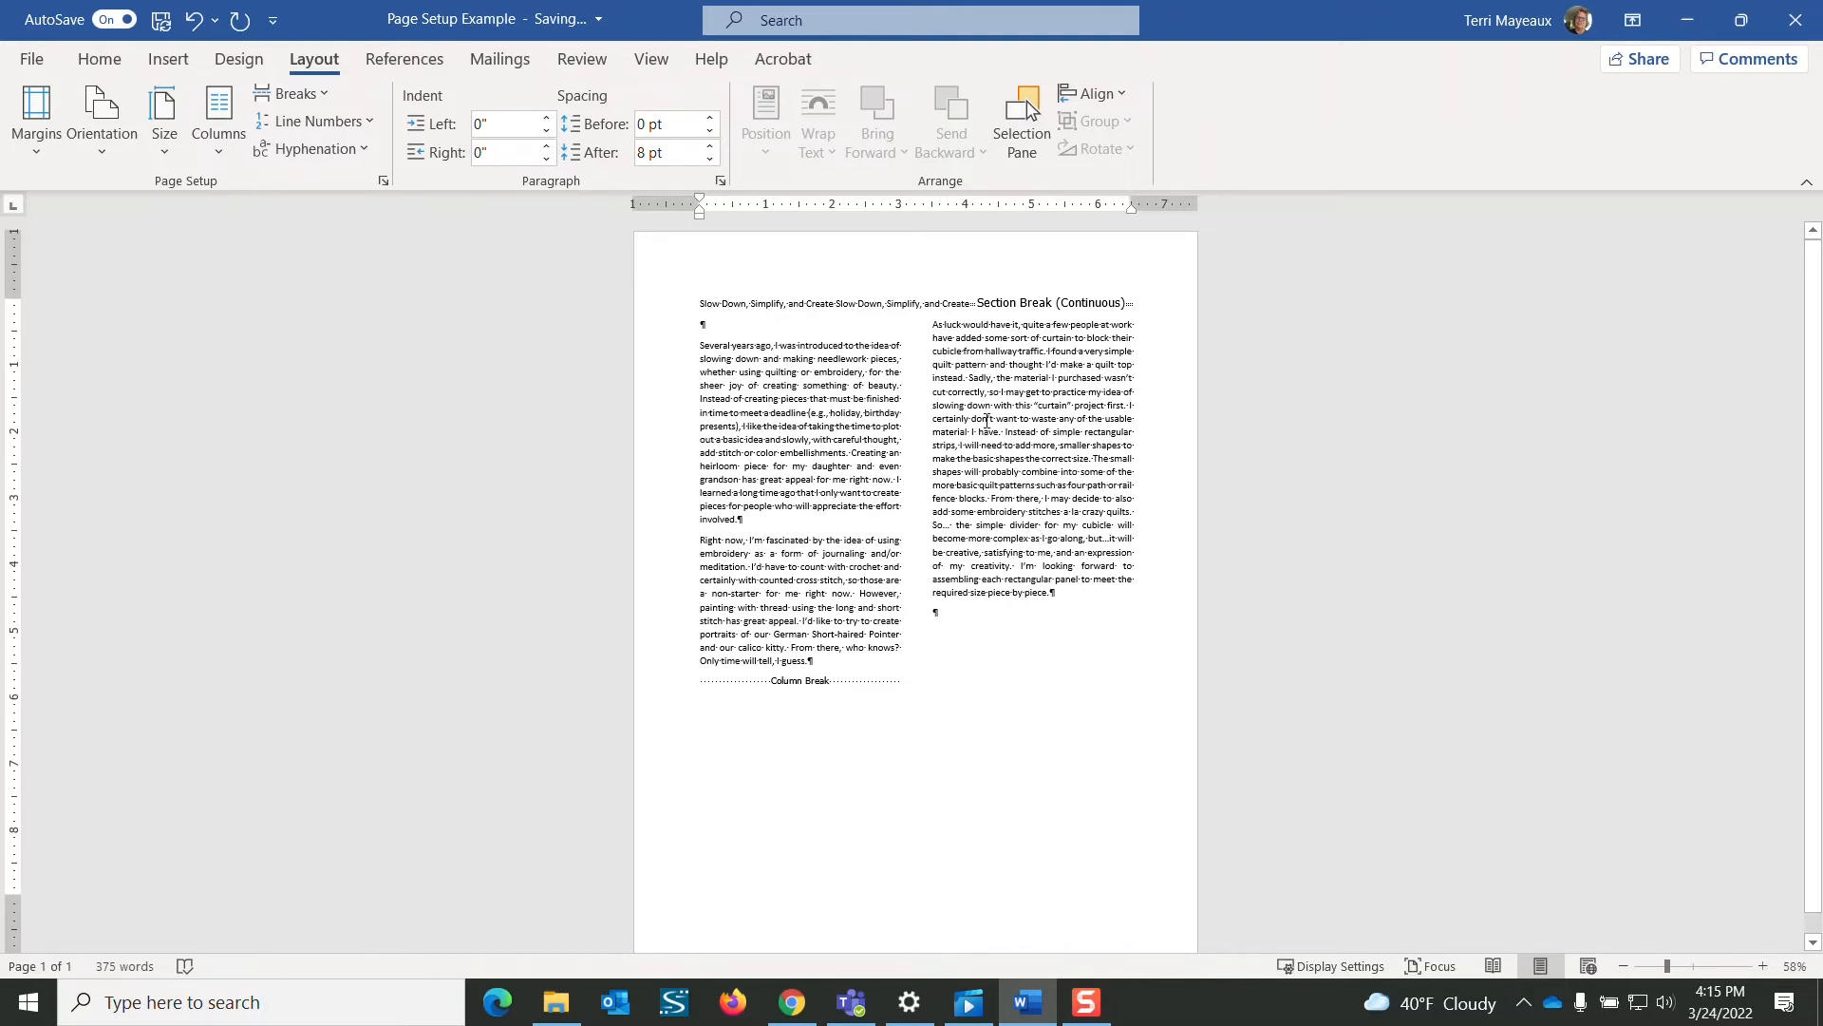
# Replace the column break before "As luck would have it" with a Next Page section break.
pyautogui.click(700, 683)
pyautogui.press('Delete')
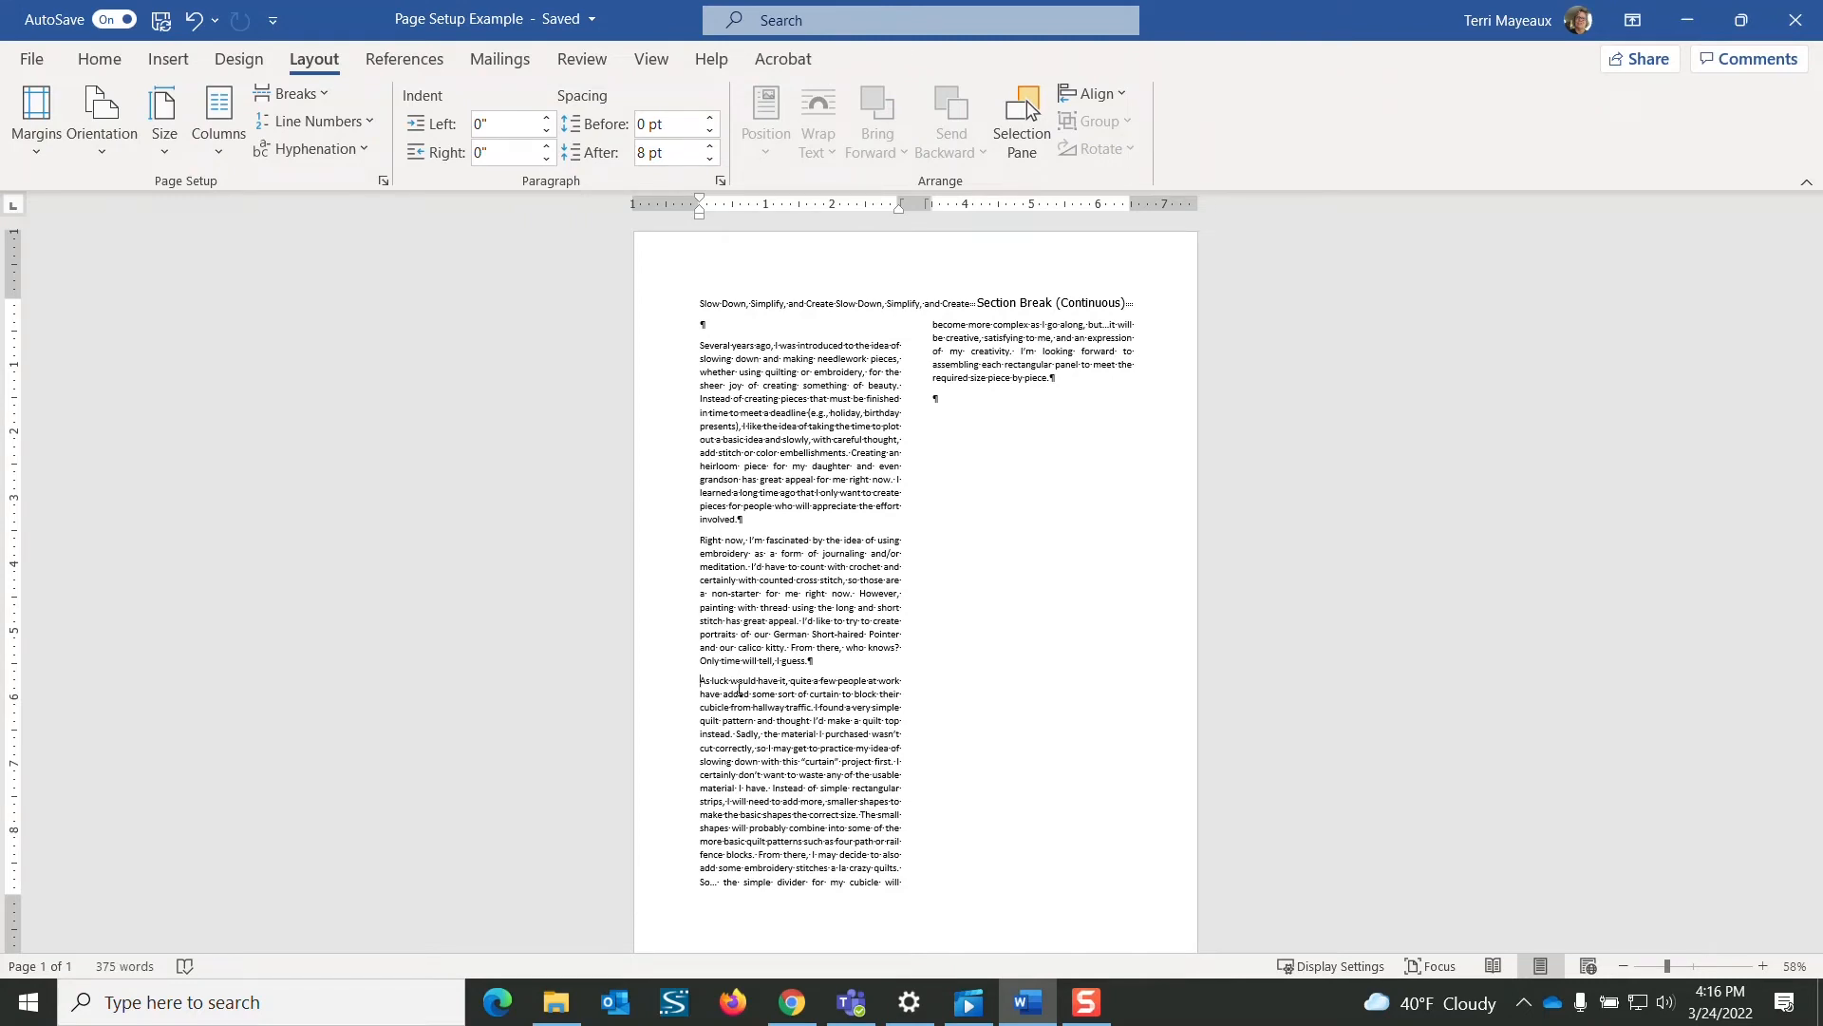
pyautogui.click(325, 95)
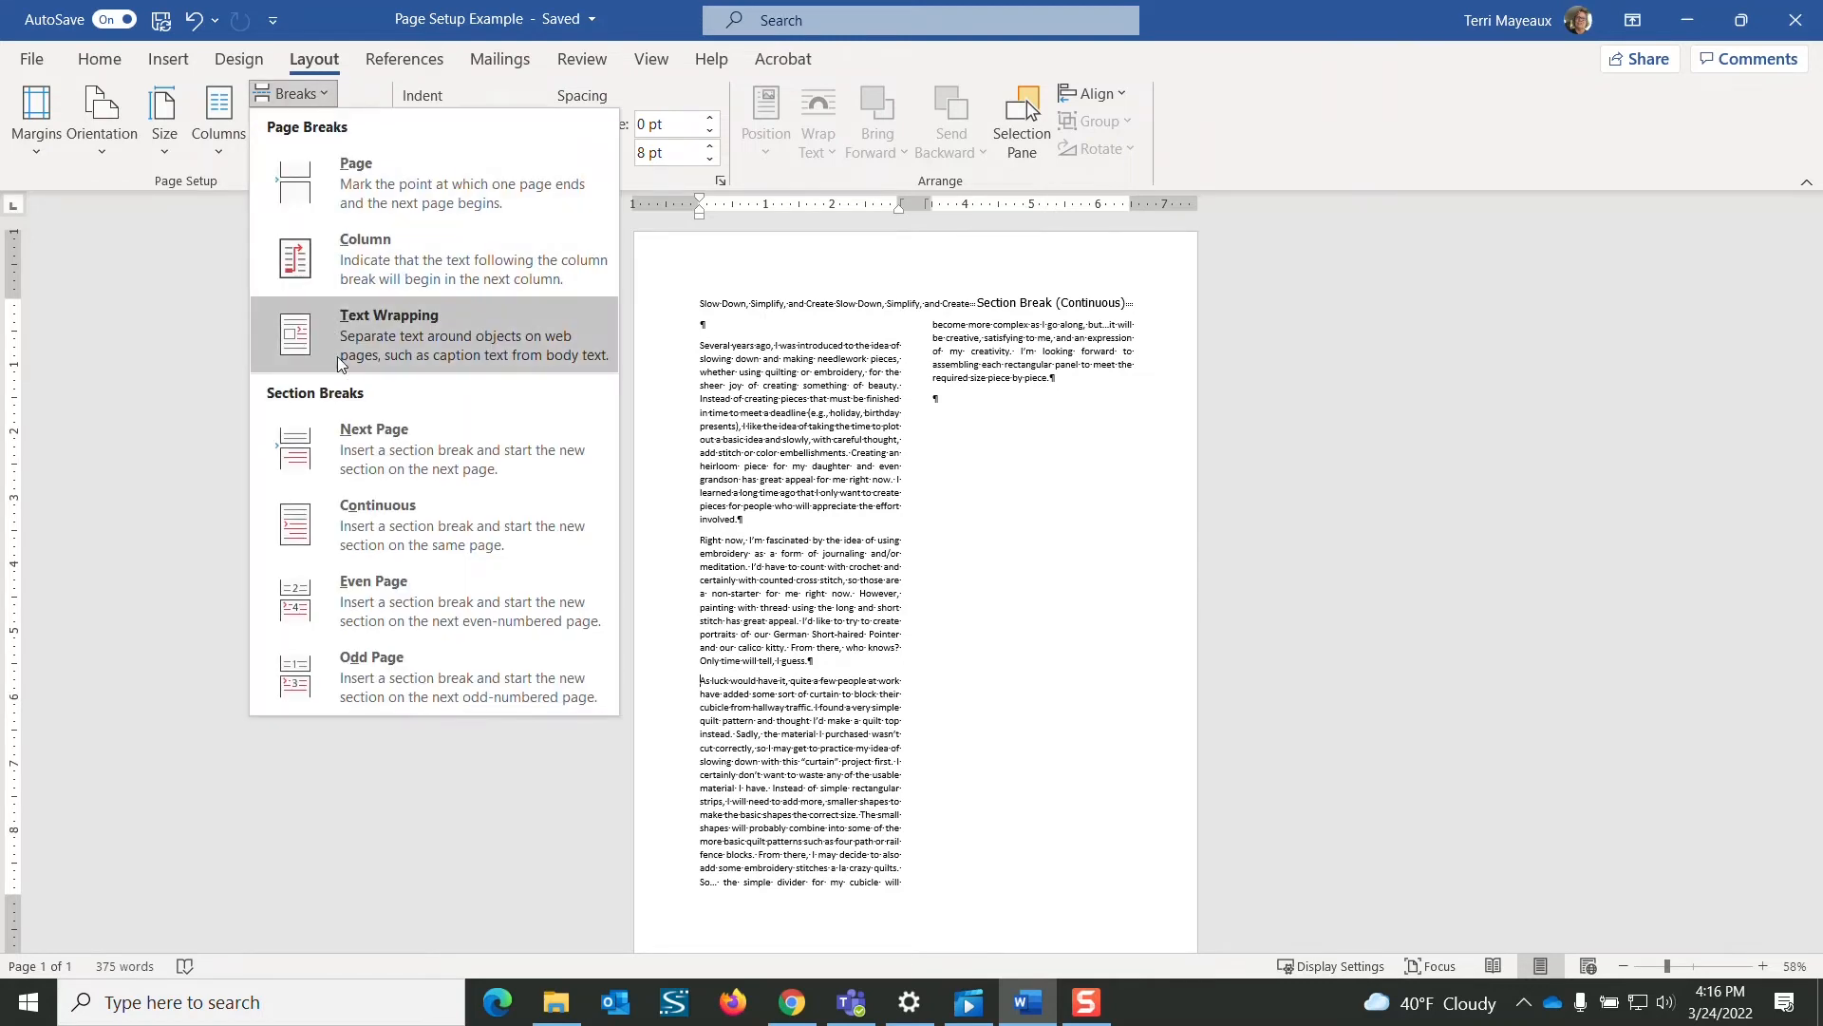
pyautogui.click(380, 432)
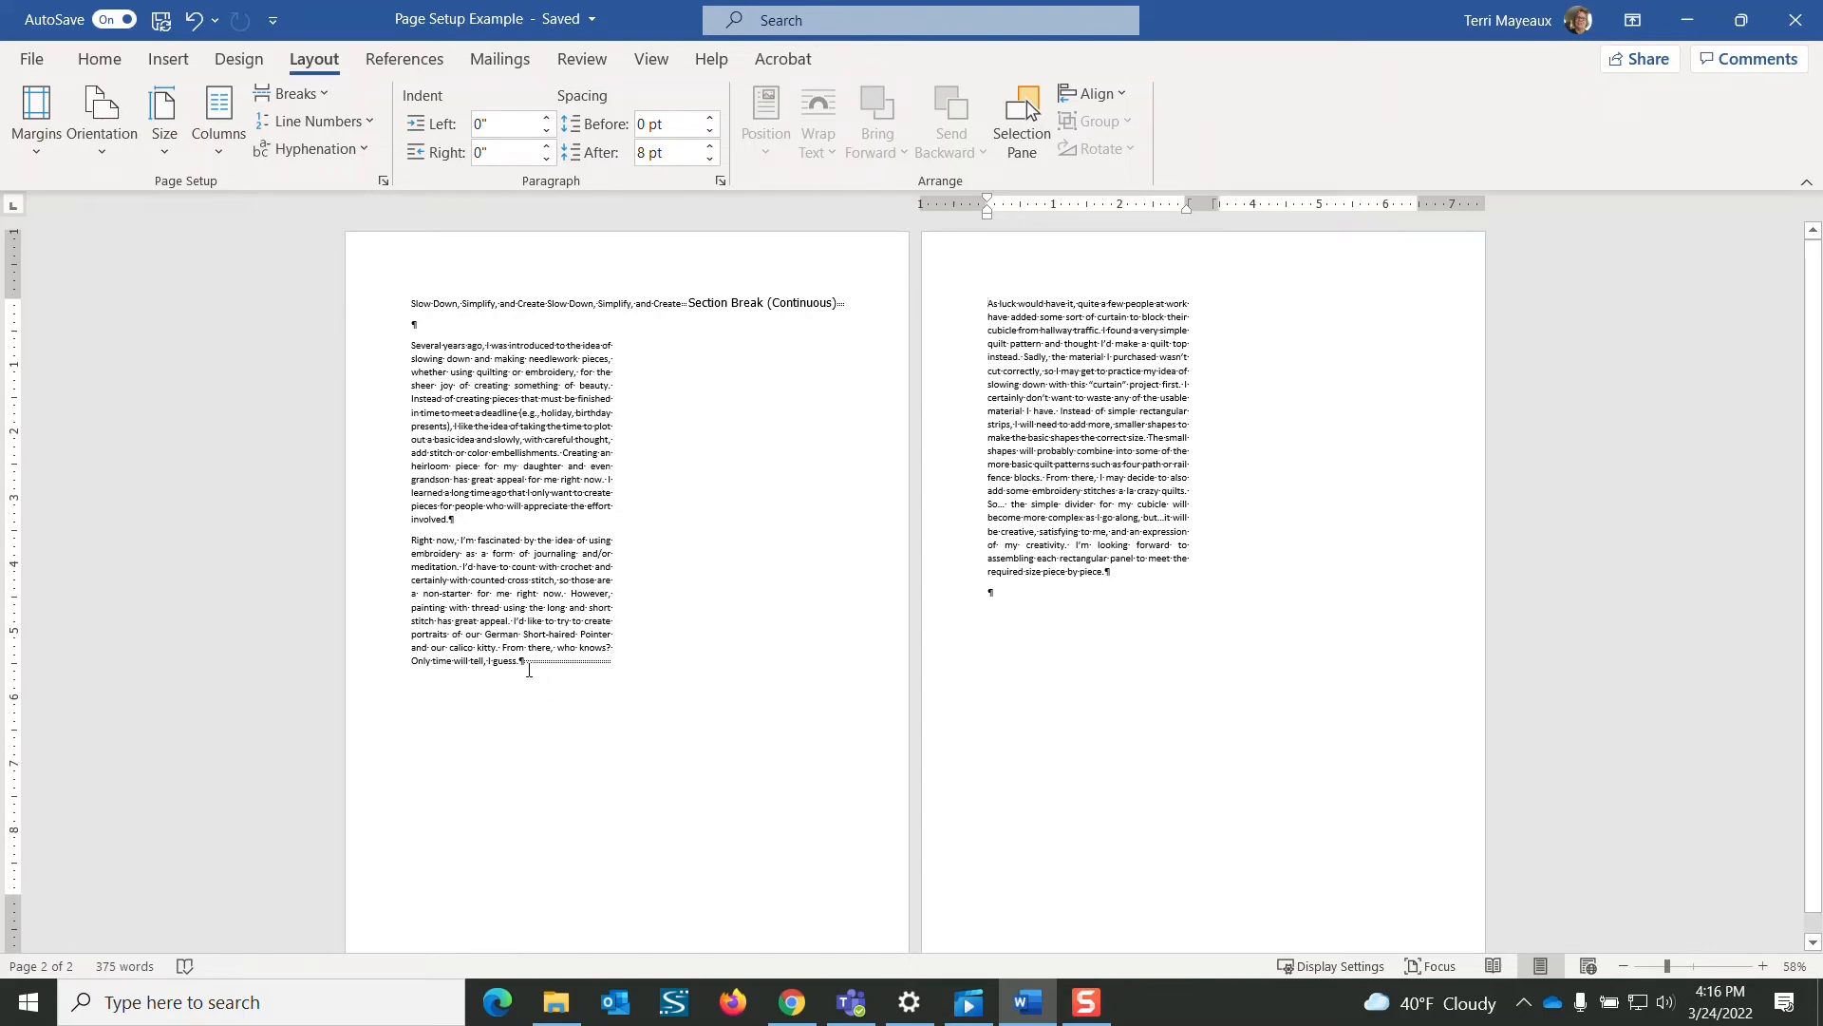
# Zoom in to 90% and examine the text before and after the Next Page section break across both pages.
pyautogui.click(1763, 966)
pyautogui.click(1759, 966)
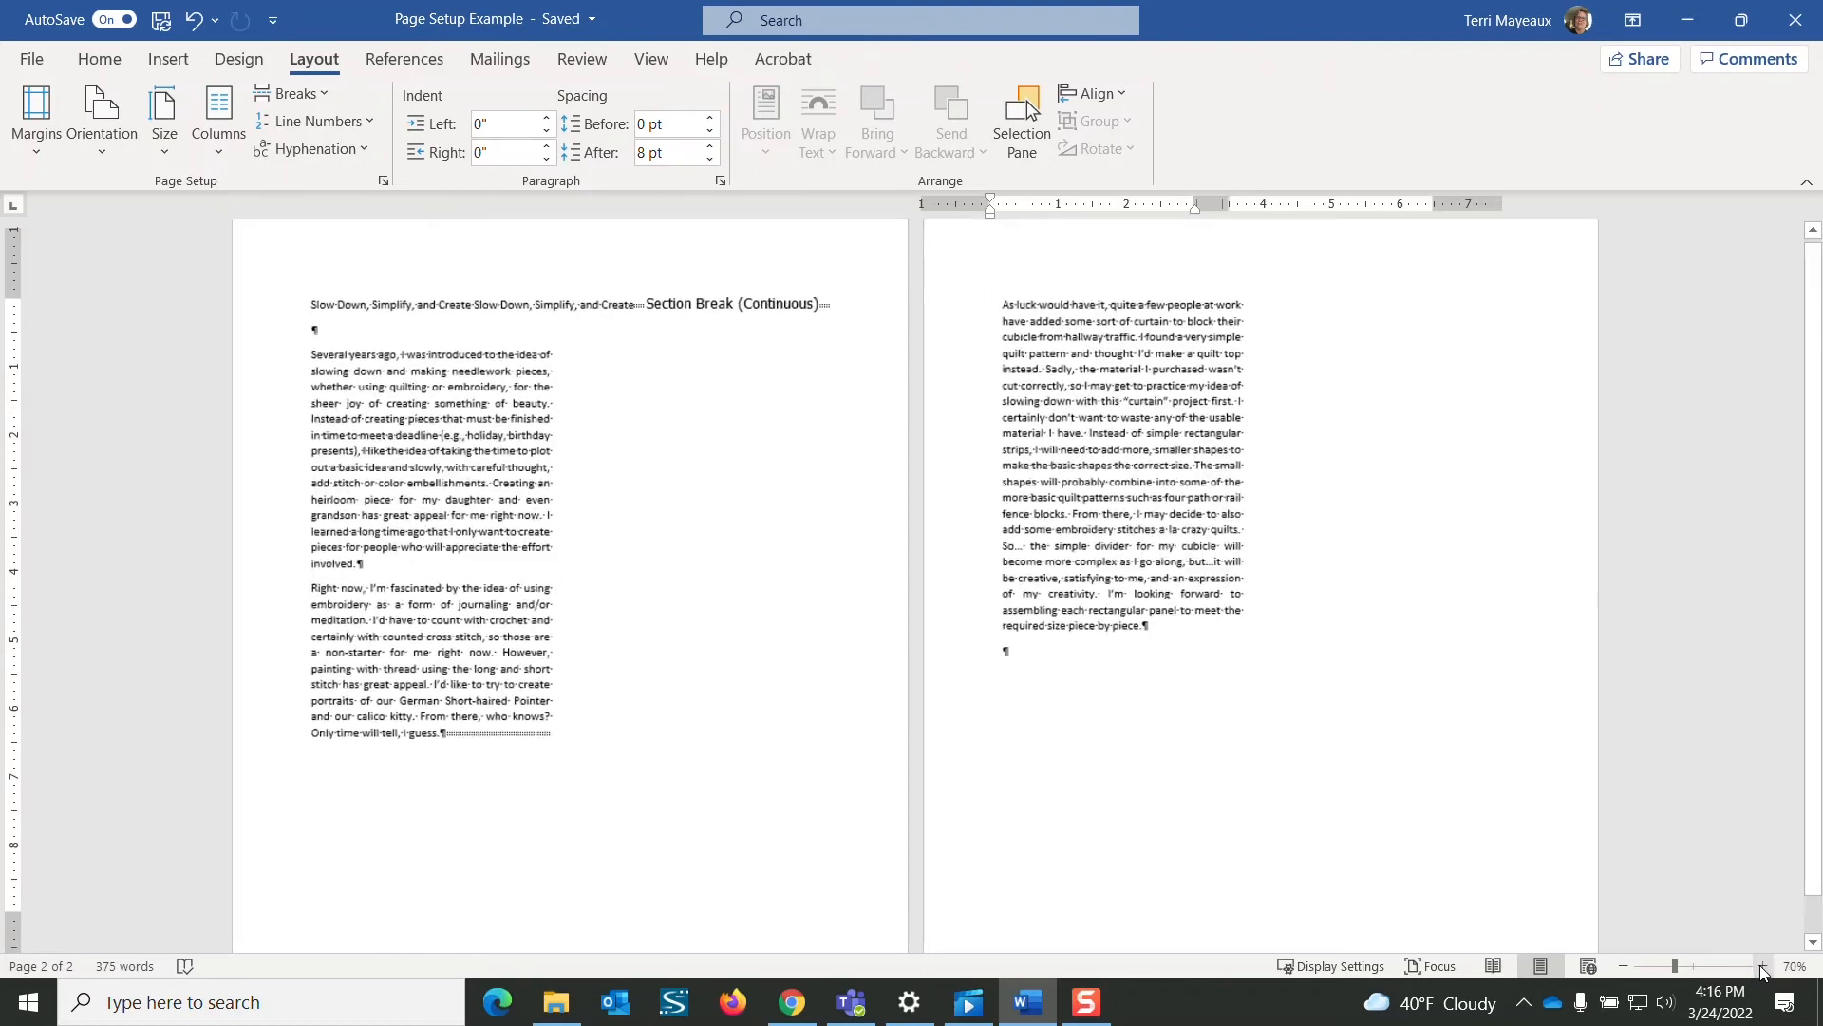
pyautogui.click(1760, 966)
pyautogui.click(1760, 965)
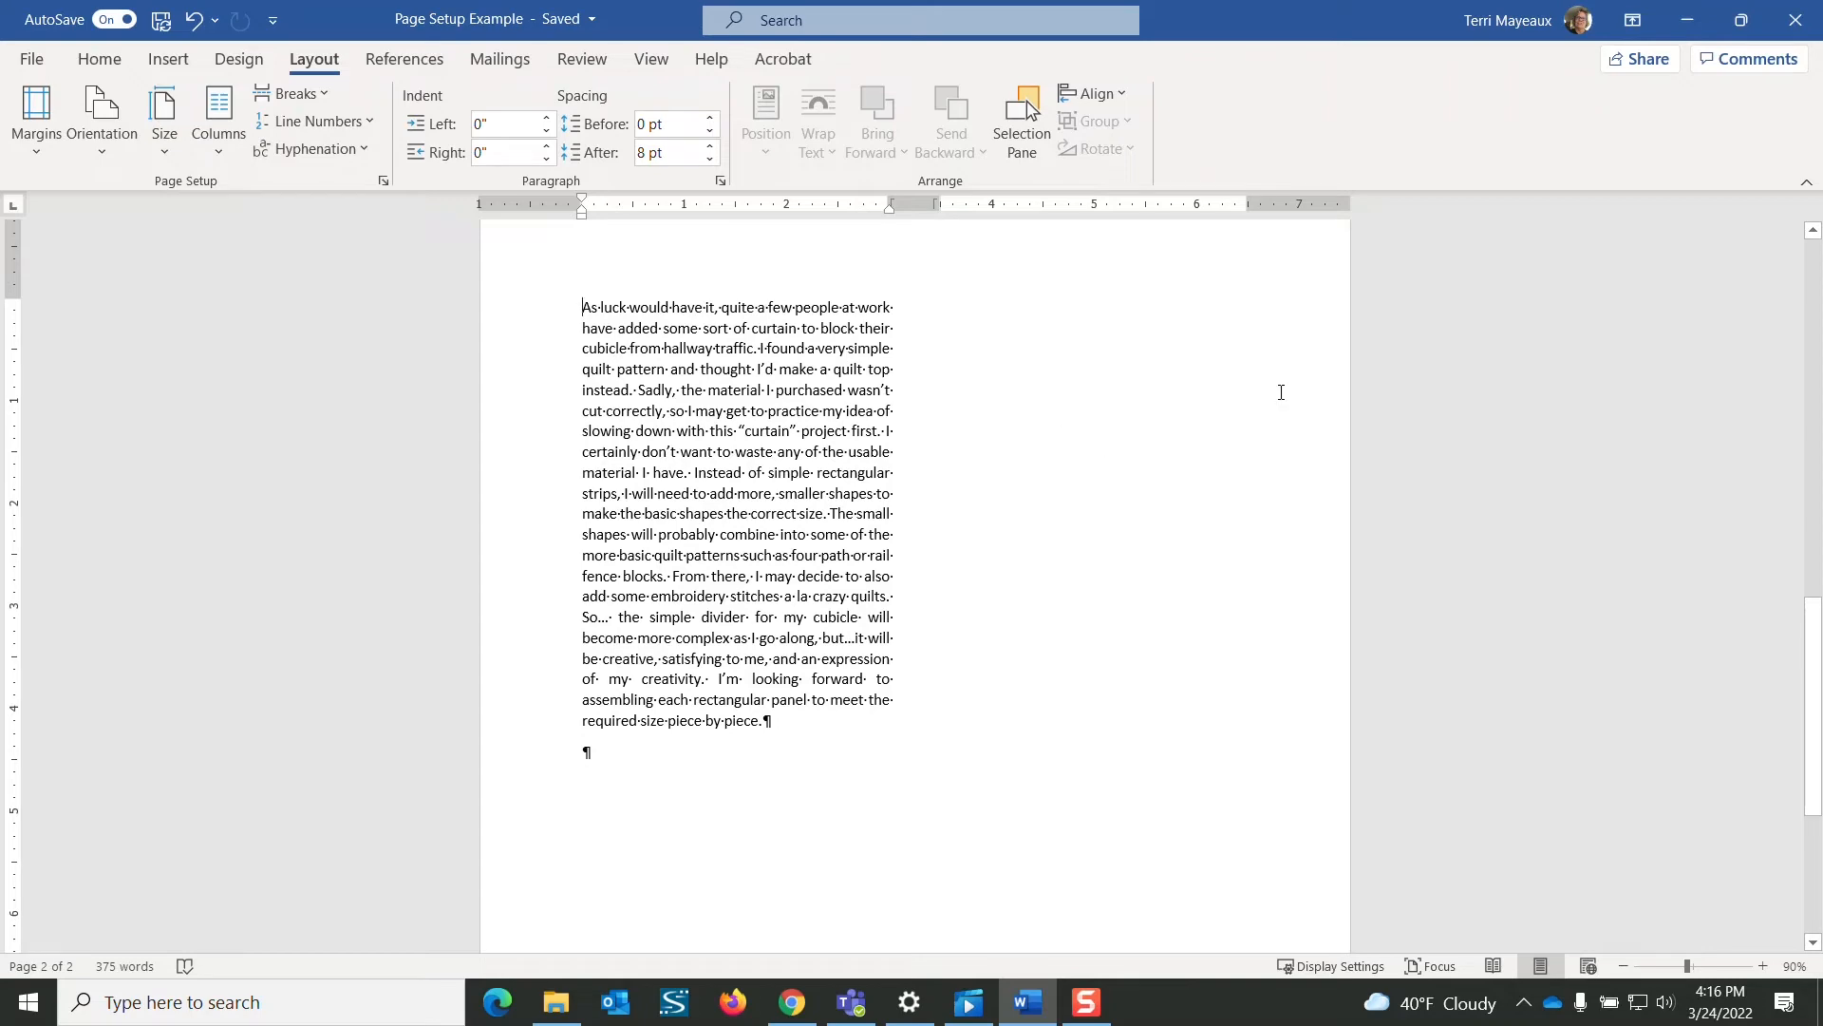
pyautogui.press('Up')
pyautogui.press('Up')
pyautogui.press('Up')
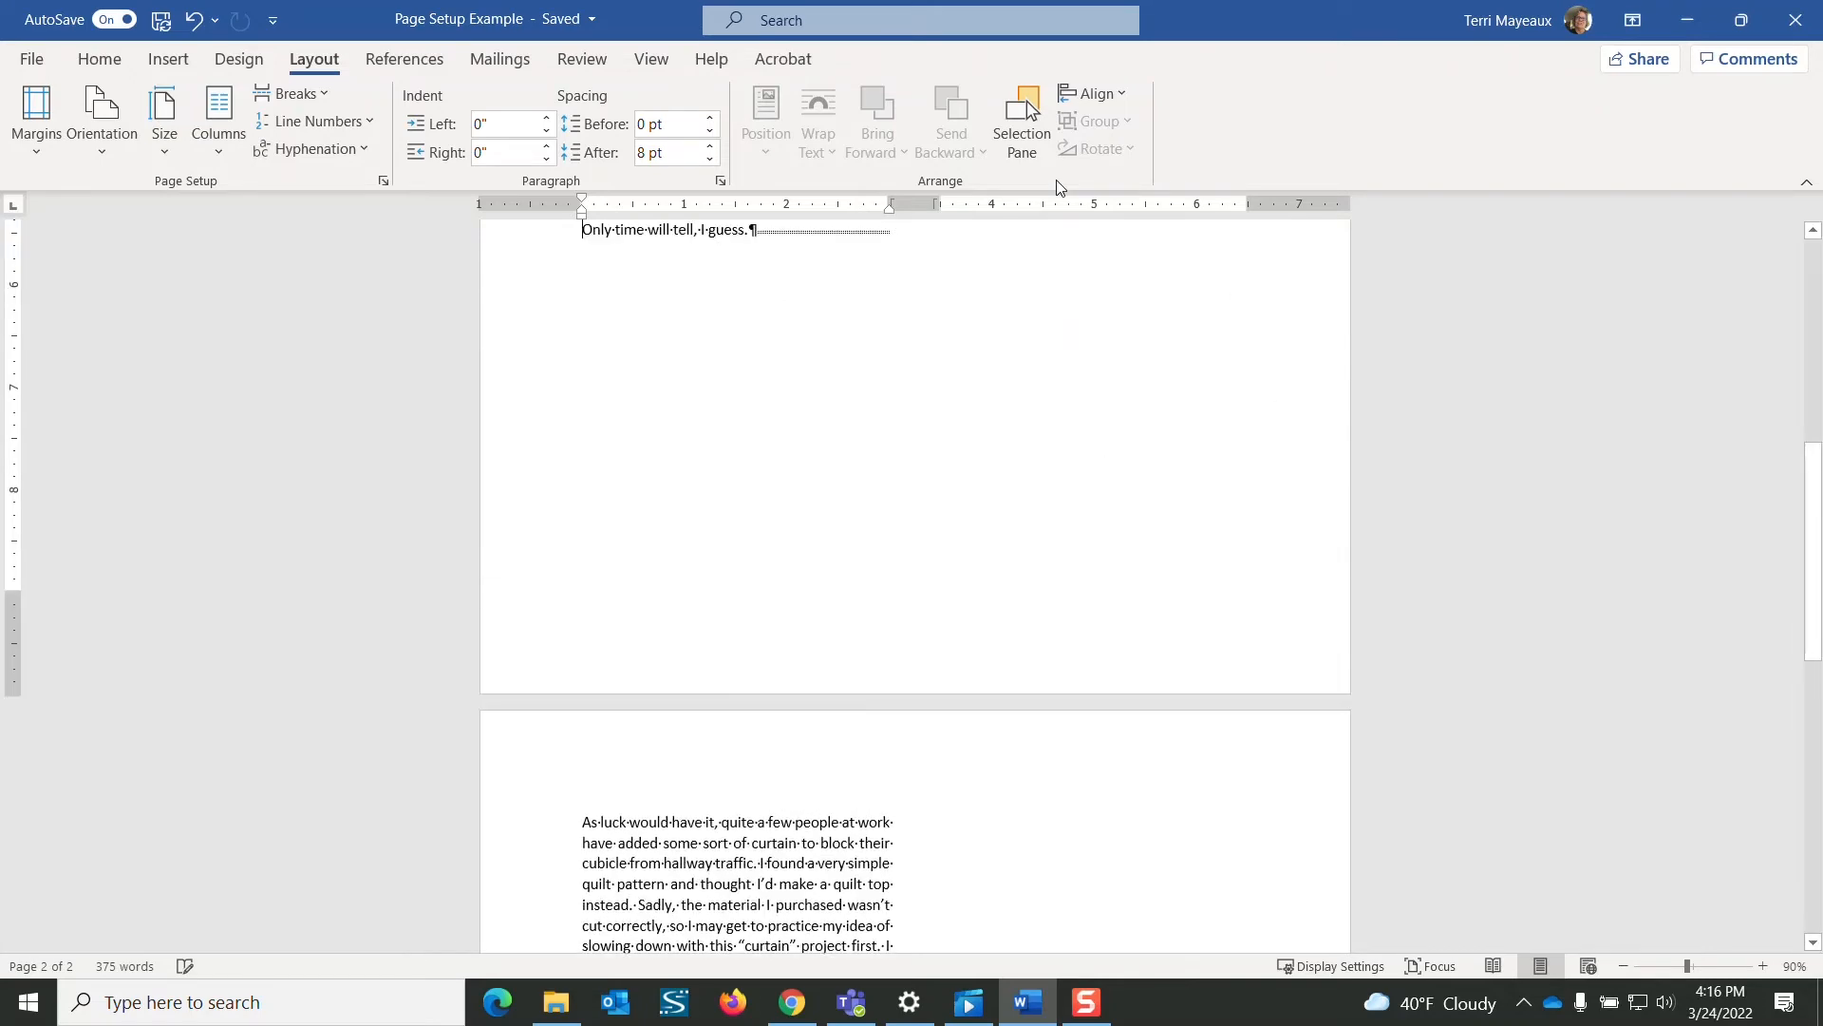
pyautogui.press('Up')
pyautogui.press('Up')
pyautogui.press('Up')
pyautogui.press('Up')
pyautogui.press('Up')
pyautogui.press('Up')
pyautogui.press('Up')
pyautogui.press('Up')
pyautogui.press('Up')
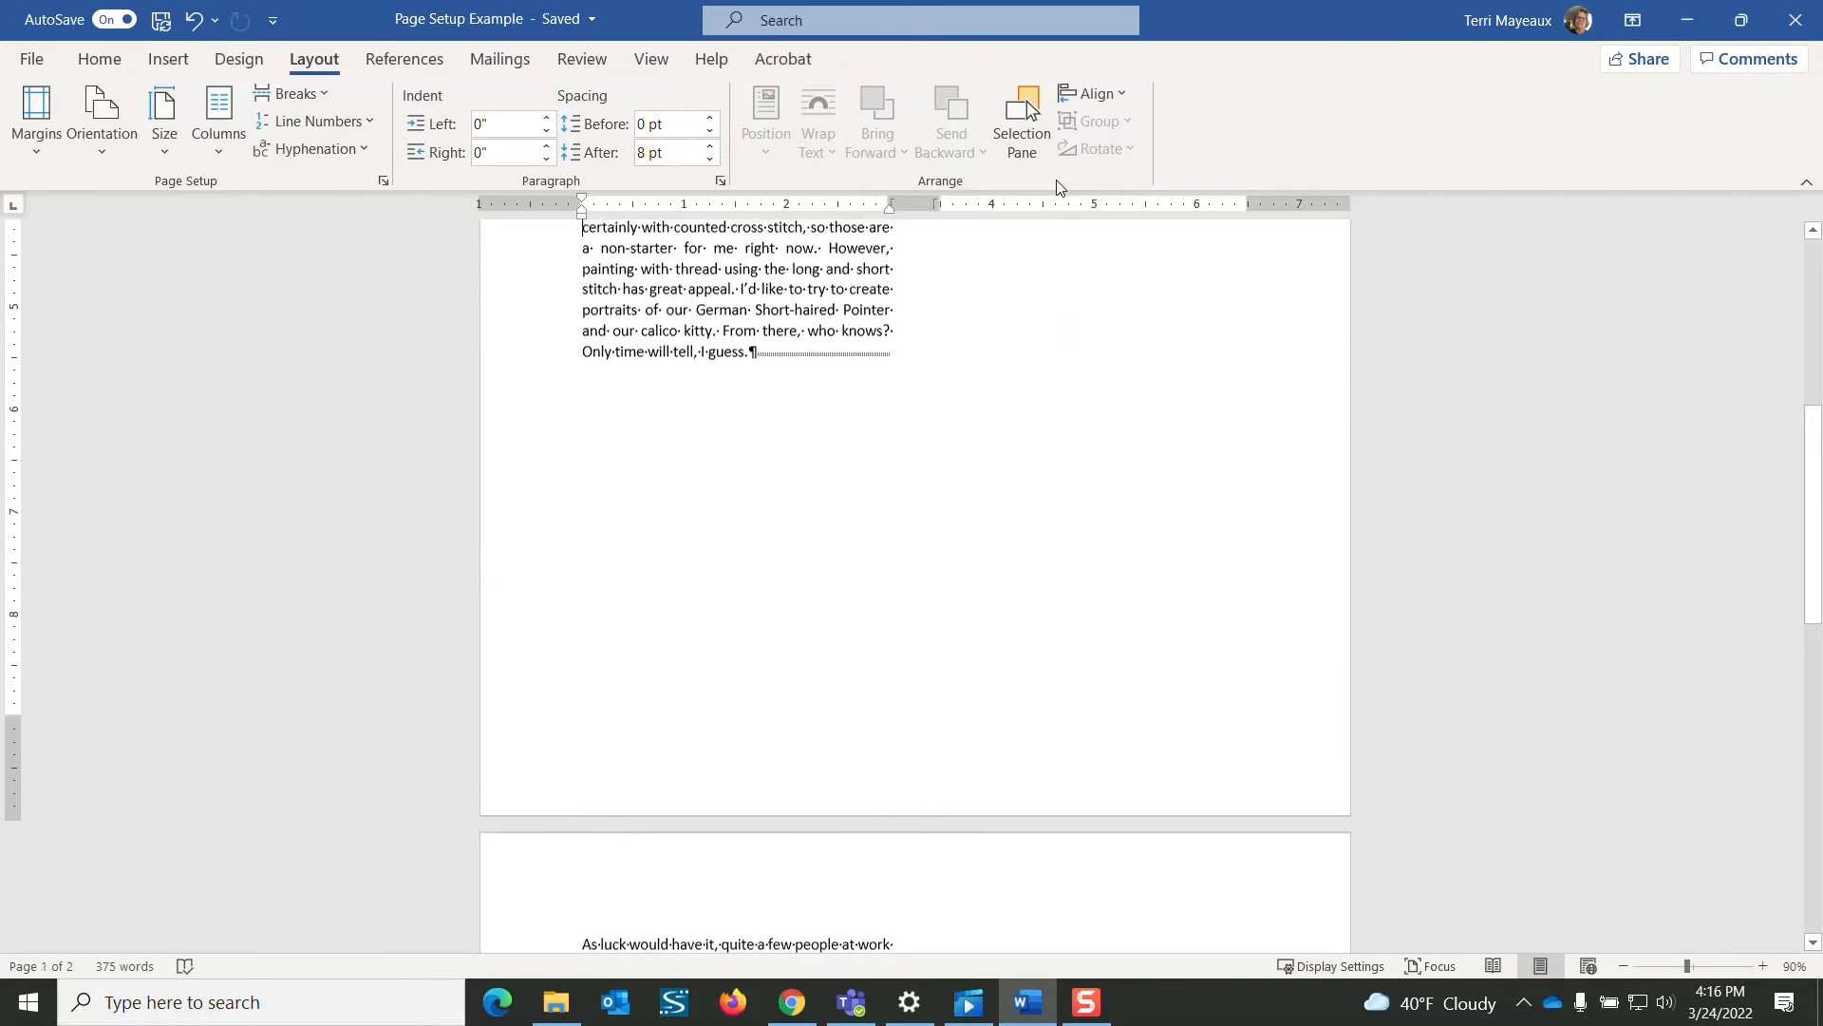
pyautogui.press('Up')
pyautogui.press('Up')
pyautogui.press('Up')
pyautogui.press('Up')
pyautogui.press('Up')
pyautogui.press('Up')
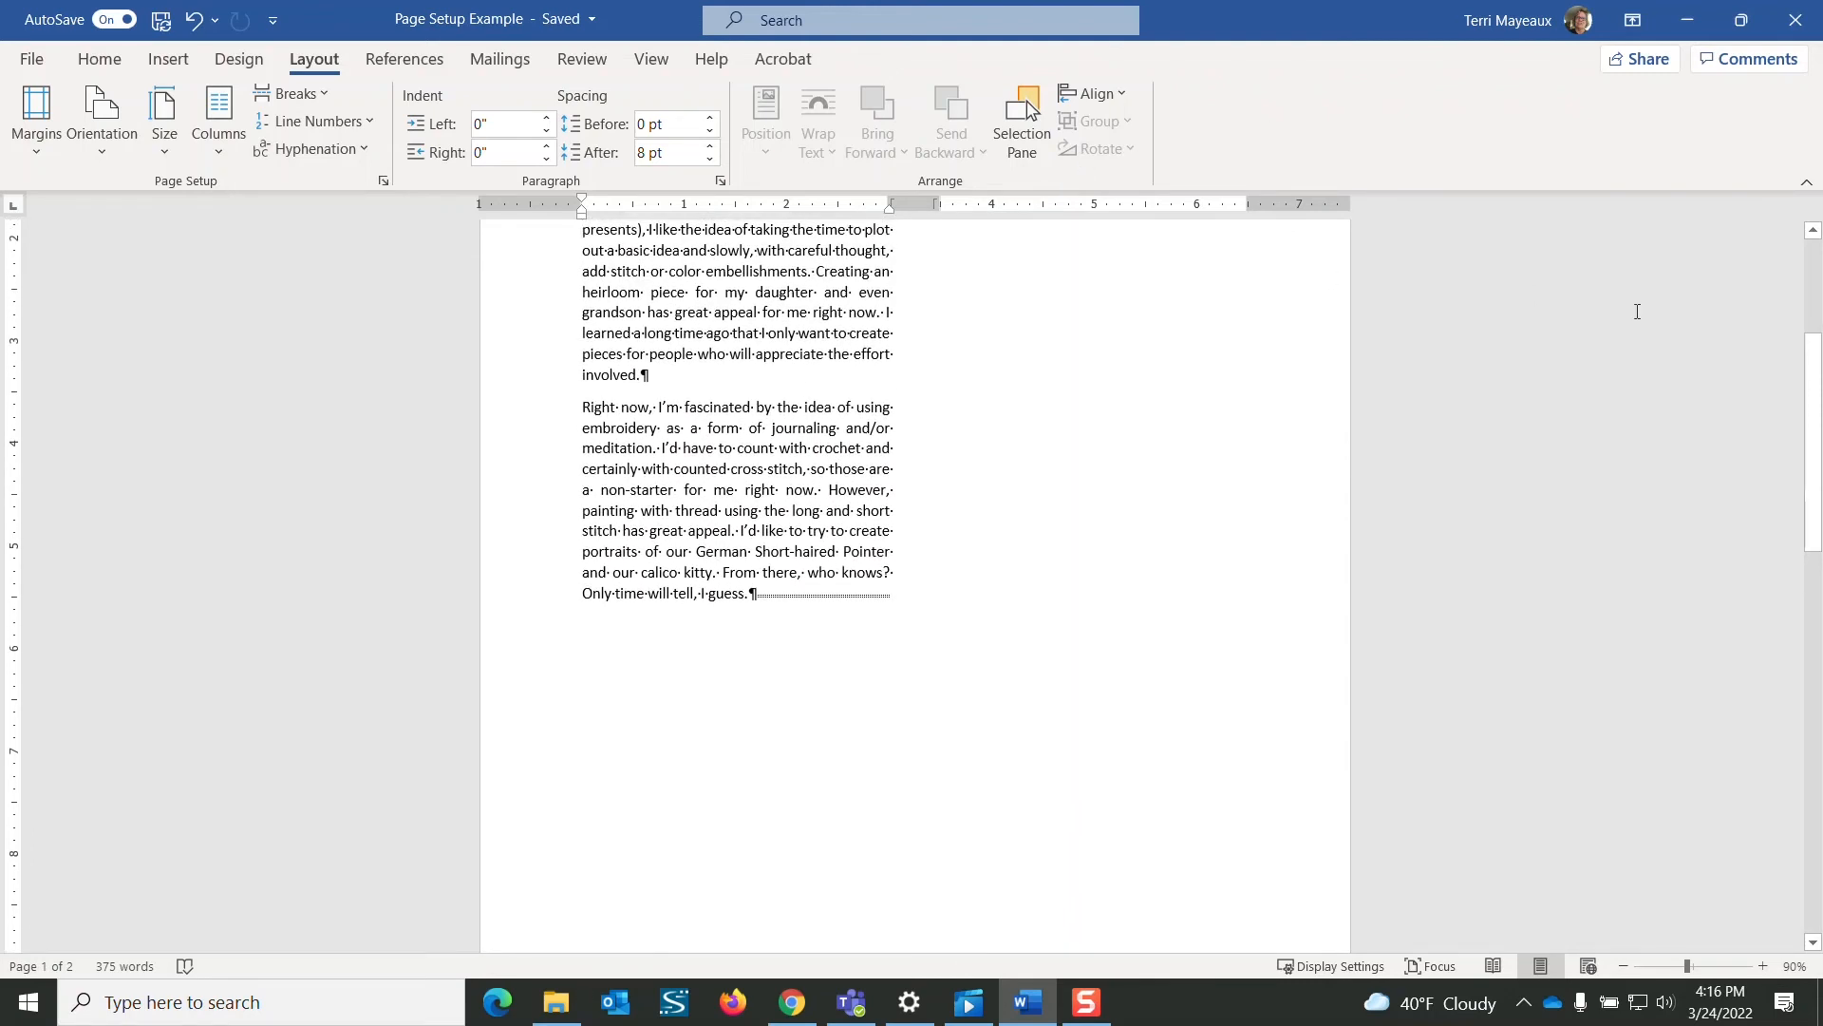
pyautogui.moveTo(1805, 387); pyautogui.dragTo(1802, 314)
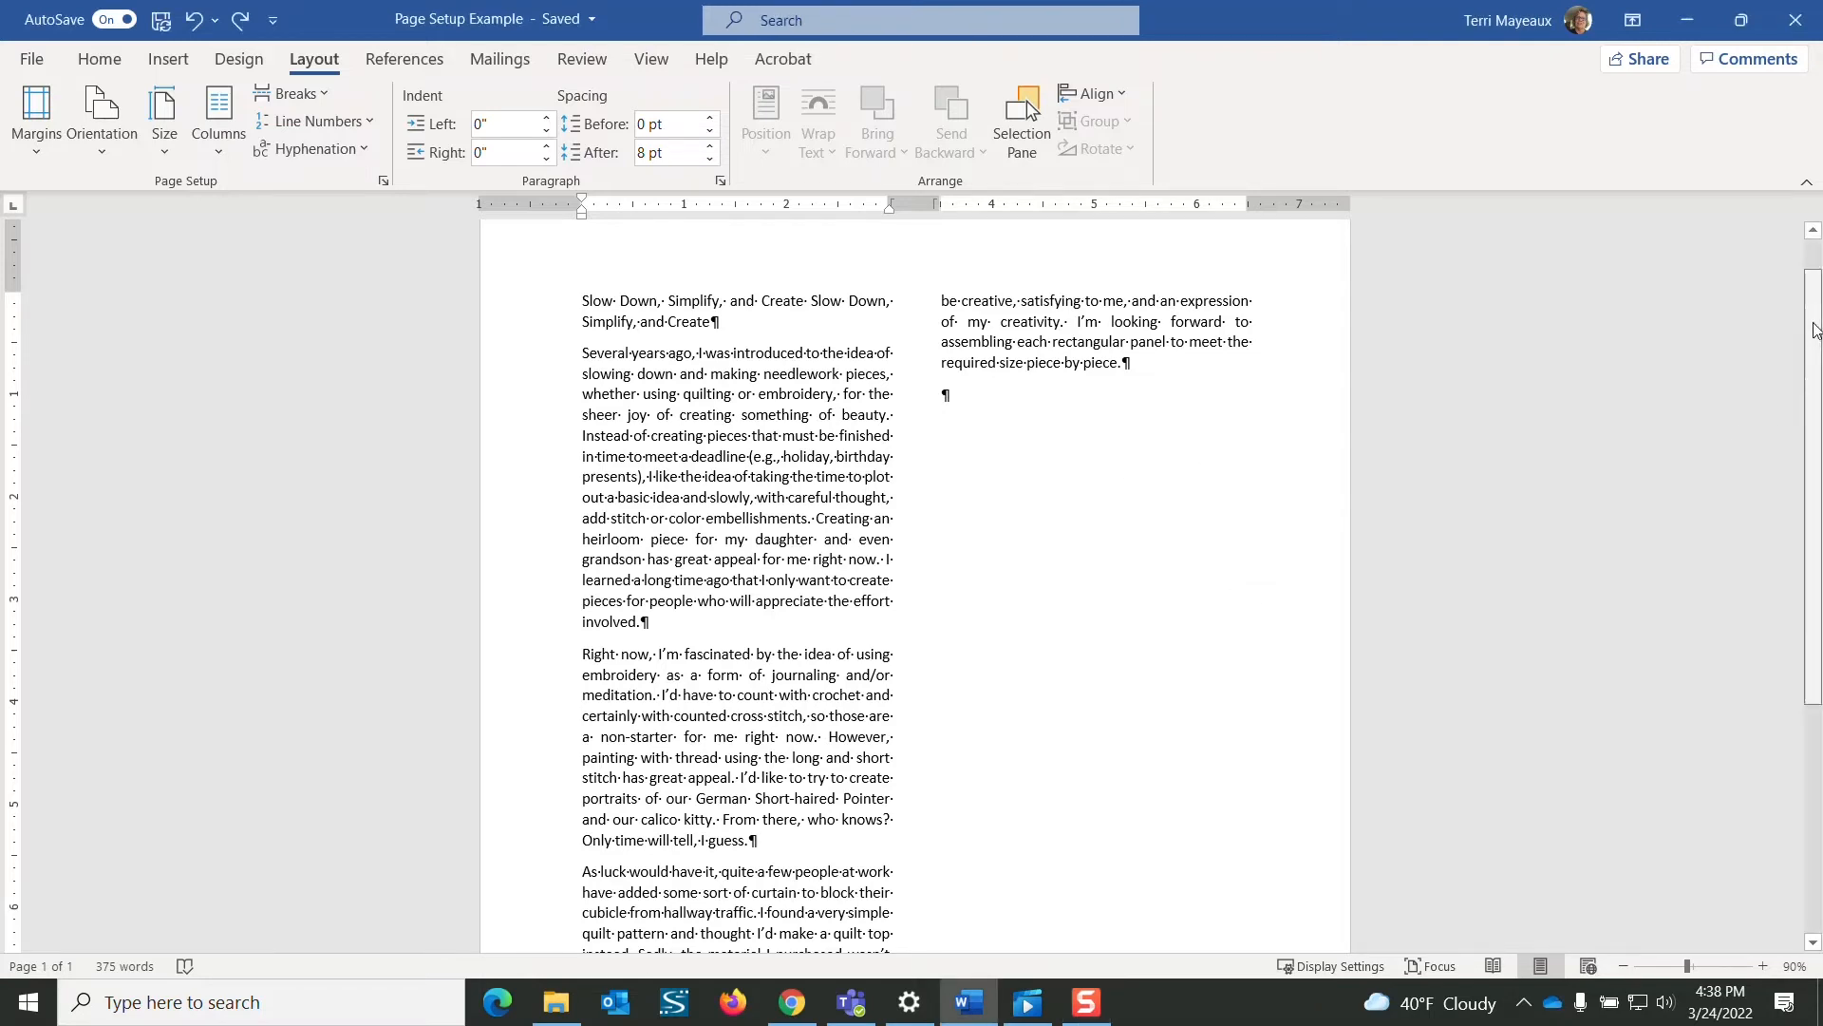
# Add blank lines before the "As luck would have it" paragraph until it sits near the end of the second column.
pyautogui.scroll(-1, 1814, 348)
pyautogui.moveTo(1814, 348); pyautogui.dragTo(1782, 543)
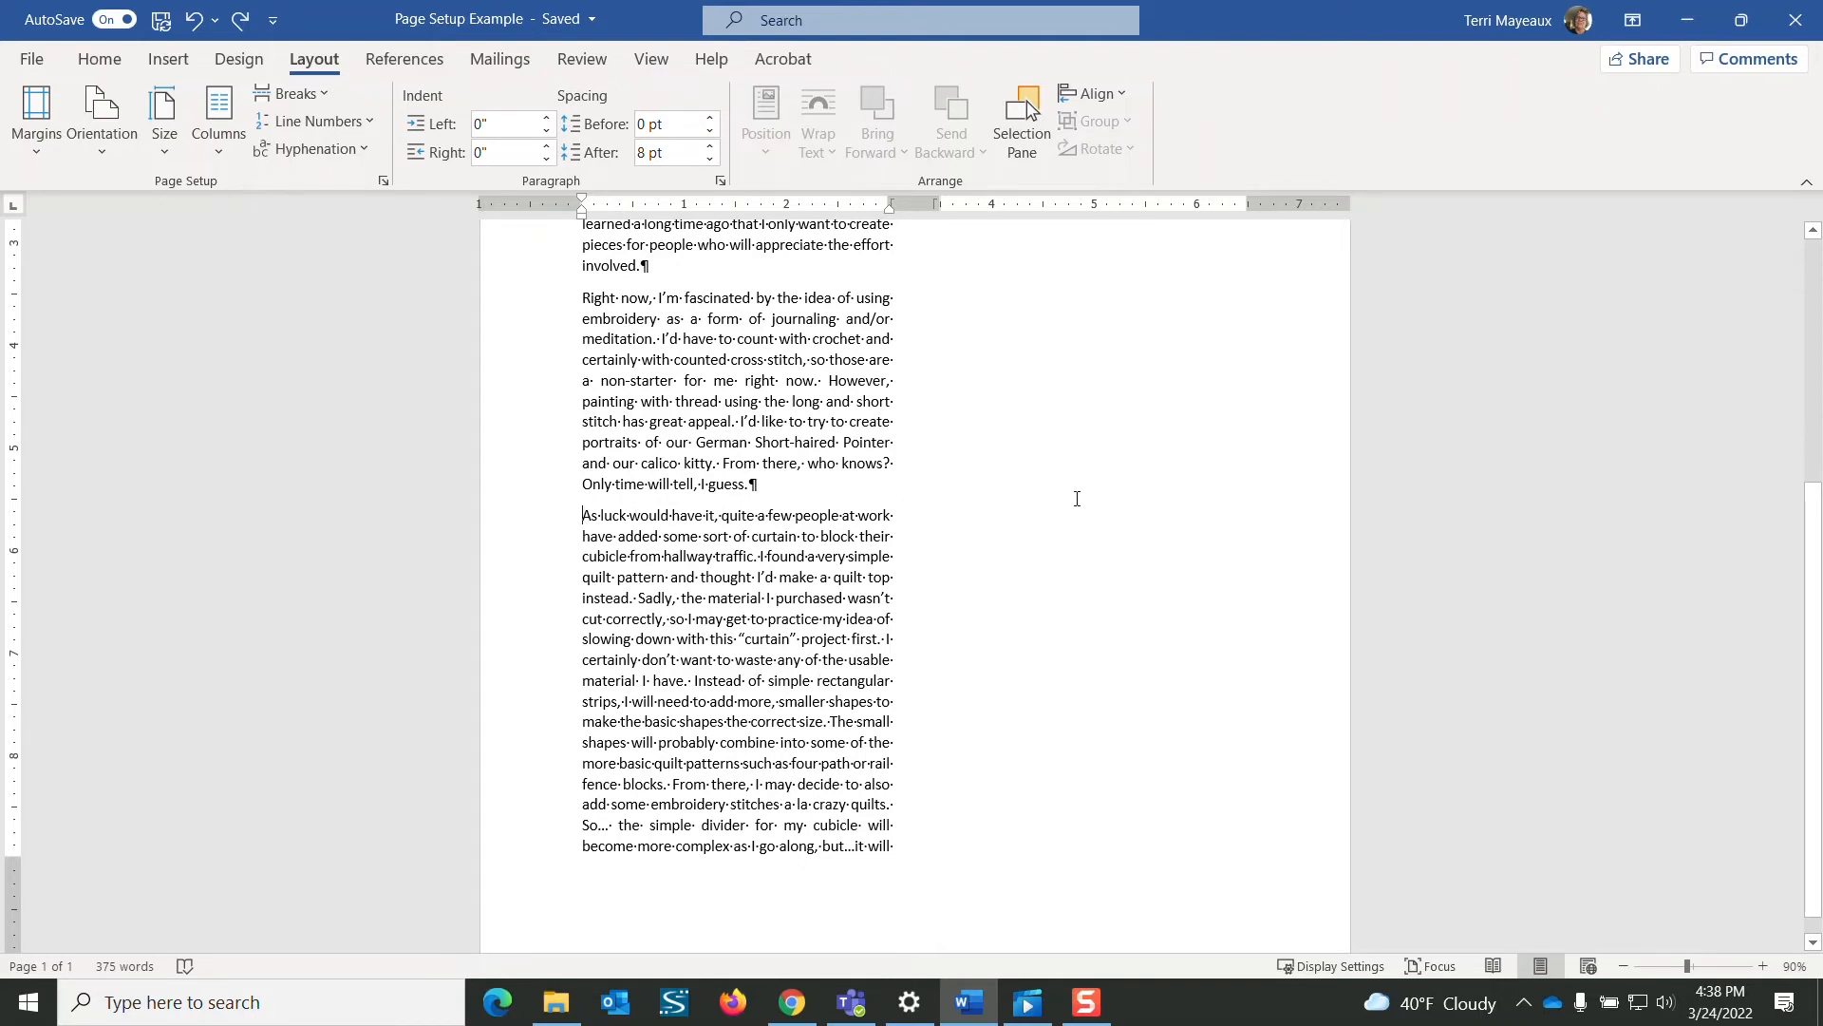
pyautogui.press('Return')
pyautogui.press('Return')
pyautogui.press('Return')
pyautogui.press('Return')
pyautogui.press('Return')
pyautogui.press('Return')
pyautogui.press('Return')
pyautogui.press('Return')
pyautogui.press('Return')
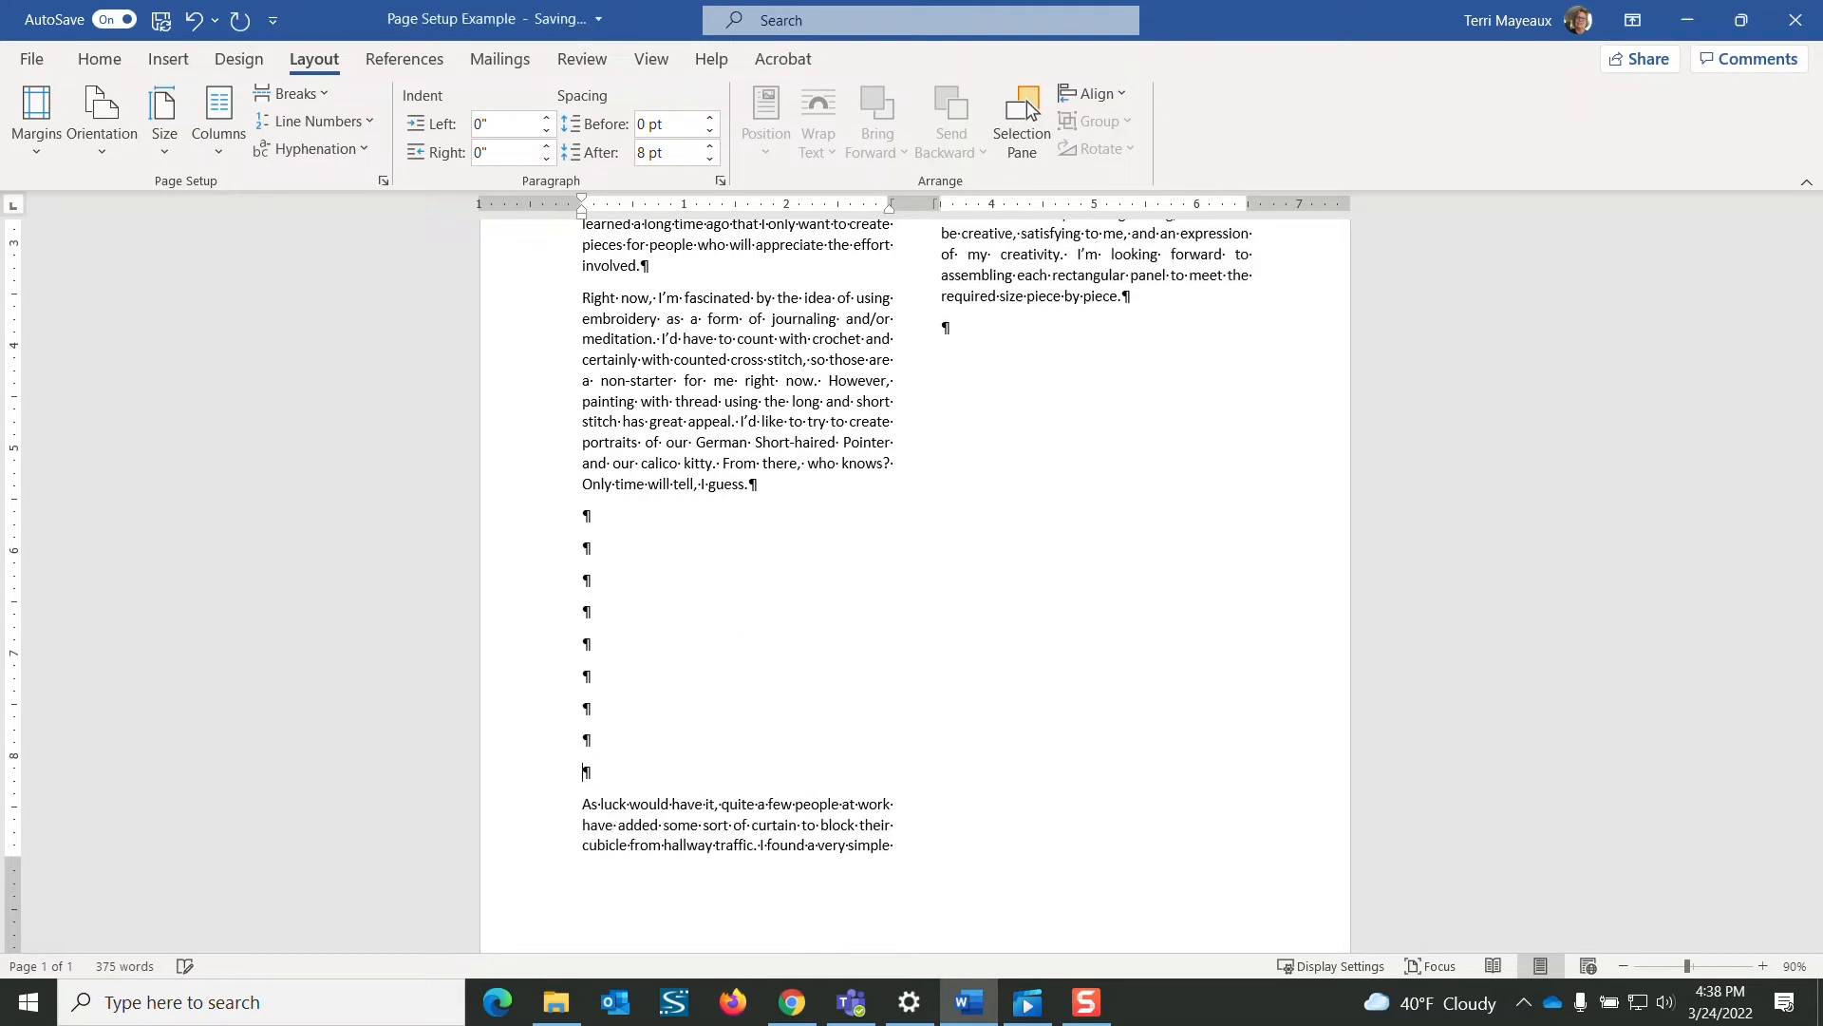
pyautogui.press('Return')
pyautogui.press('Return')
pyautogui.press('Return')
pyautogui.press('Return')
pyautogui.press('Return')
pyautogui.press('Return')
pyautogui.press('Return')
pyautogui.press('Return')
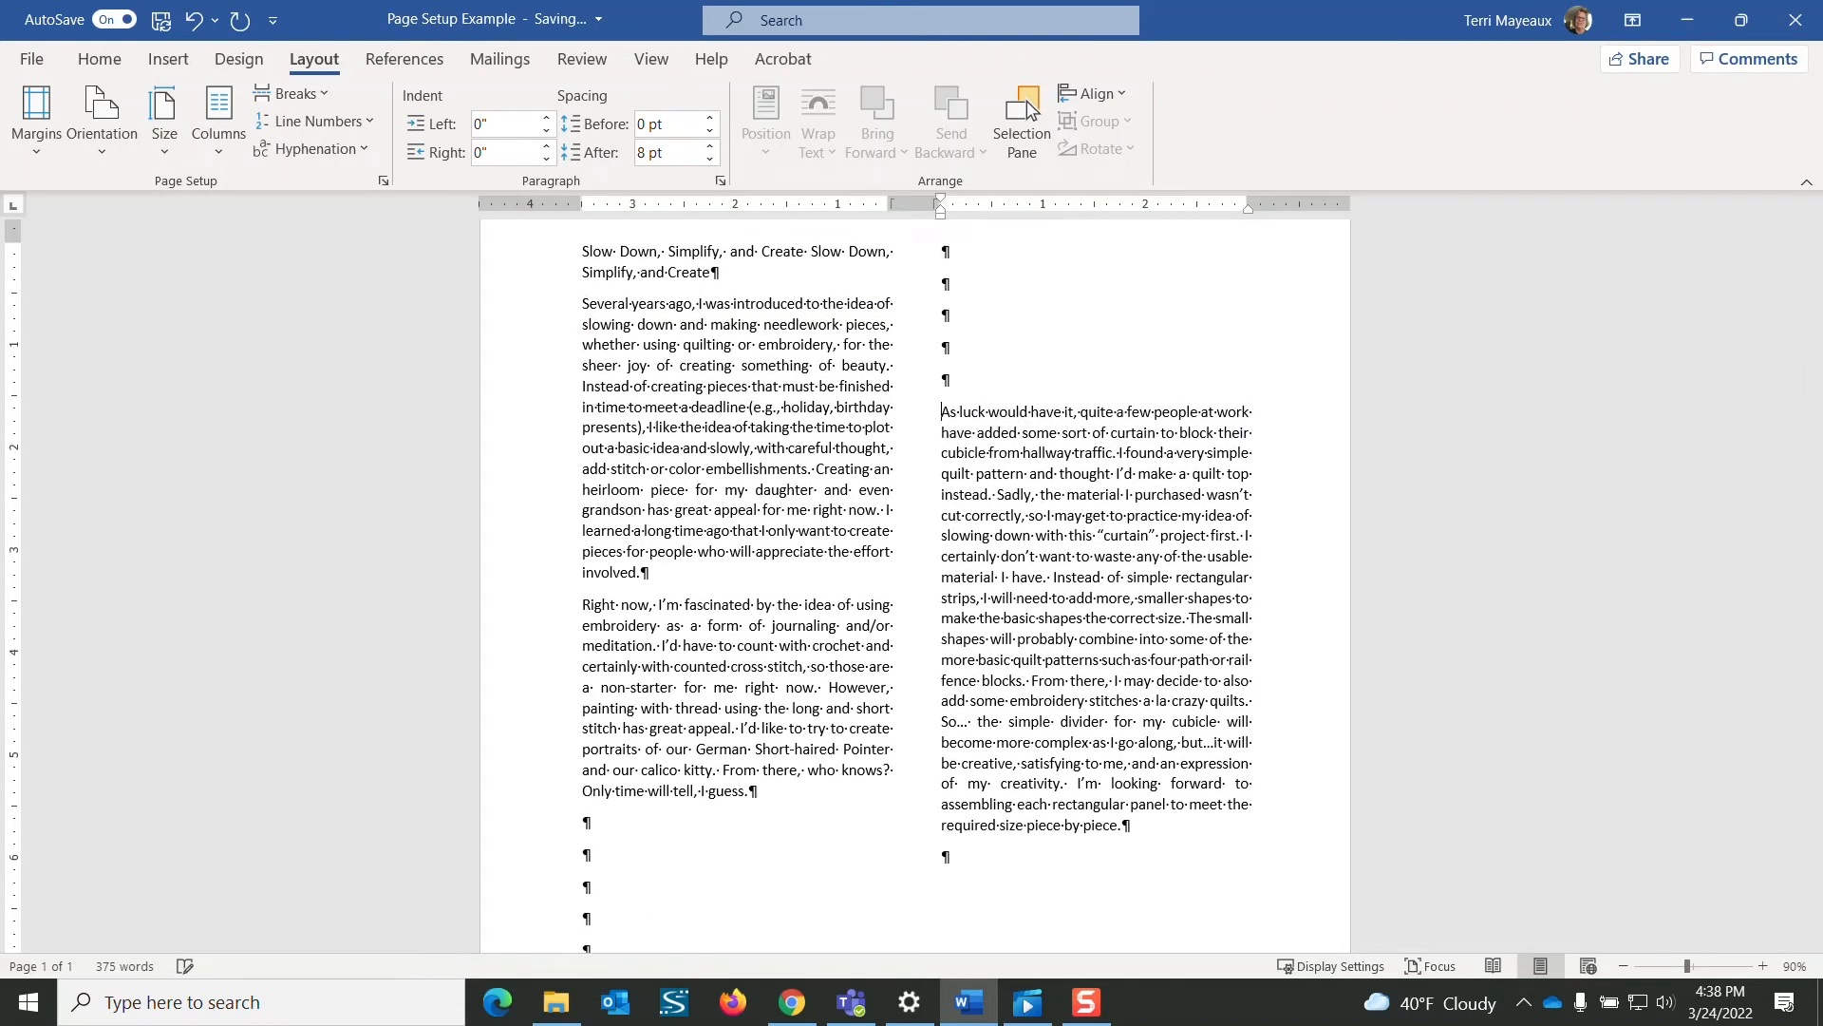
pyautogui.press('Return')
pyautogui.press('Return')
pyautogui.press('Return')
pyautogui.press('Return')
pyautogui.press('Return')
pyautogui.press('Return')
pyautogui.press('Return')
pyautogui.press('Return')
pyautogui.press('Return')
pyautogui.press('Return')
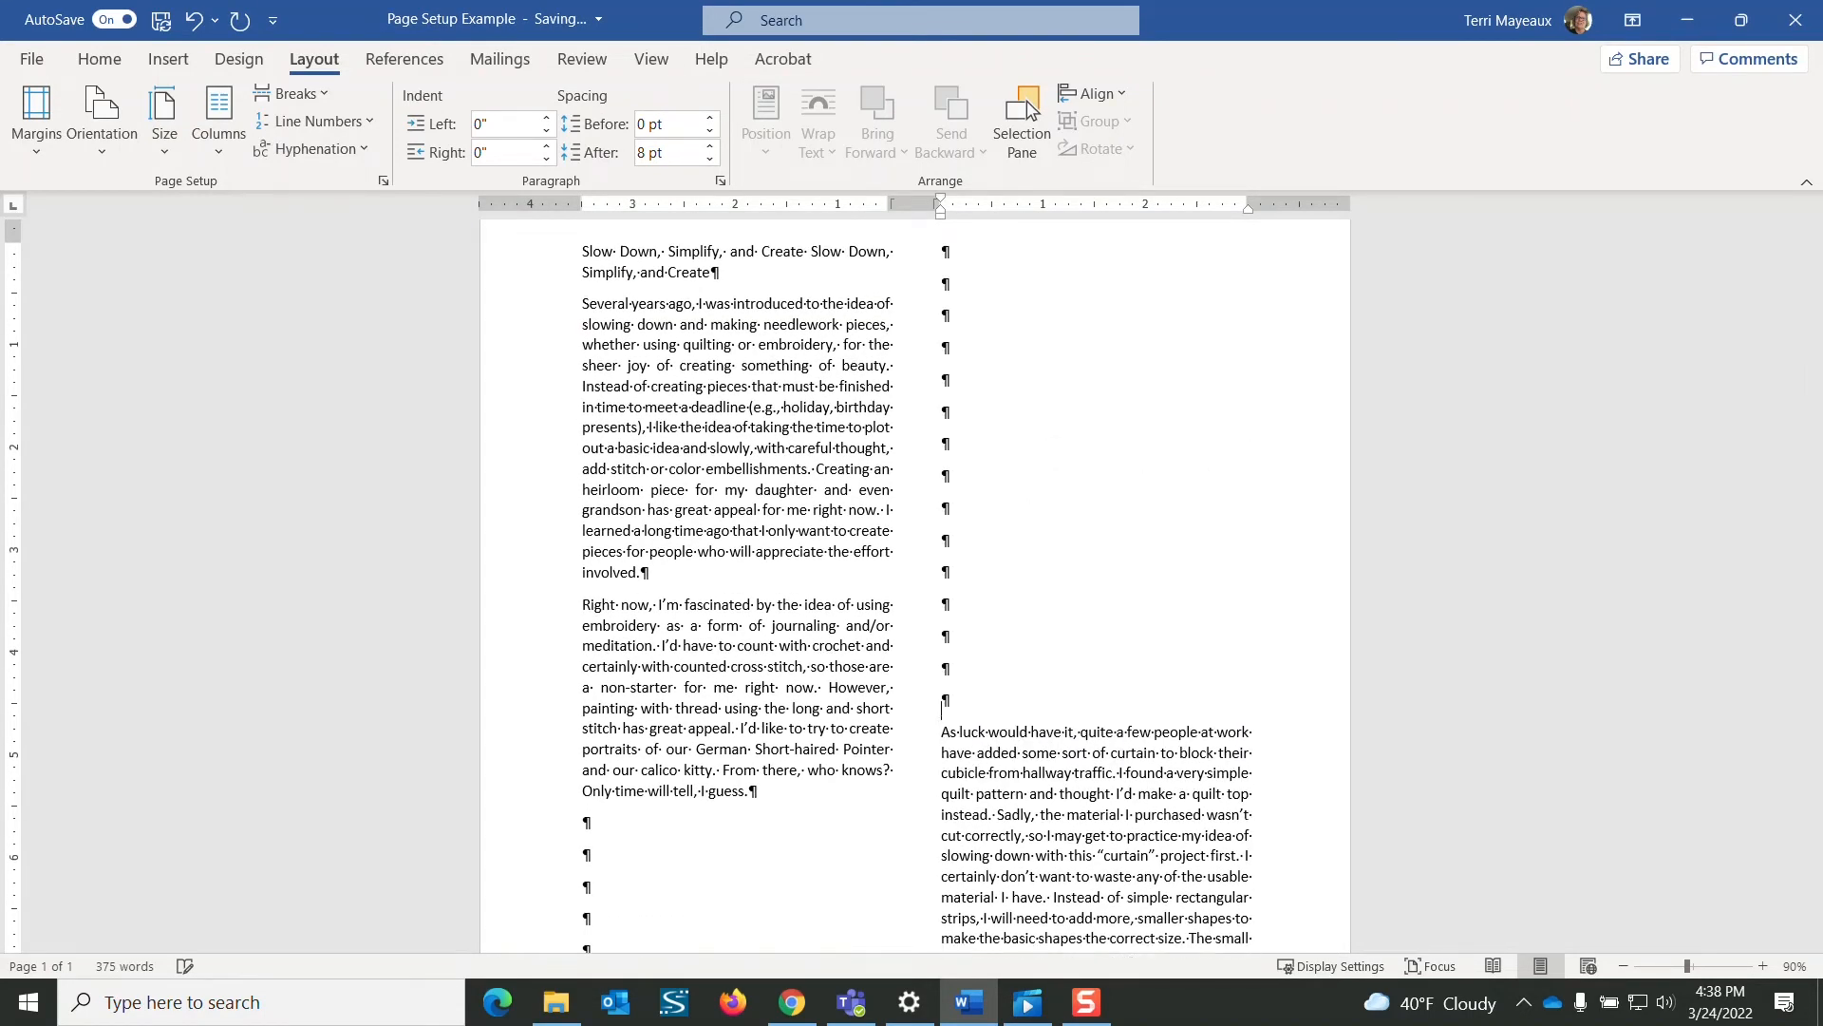
pyautogui.press('Return')
pyautogui.press('Return')
pyautogui.press('Return')
pyautogui.press('Return')
pyautogui.press('Return')
pyautogui.press('Return')
pyautogui.press('Return')
pyautogui.press('Return')
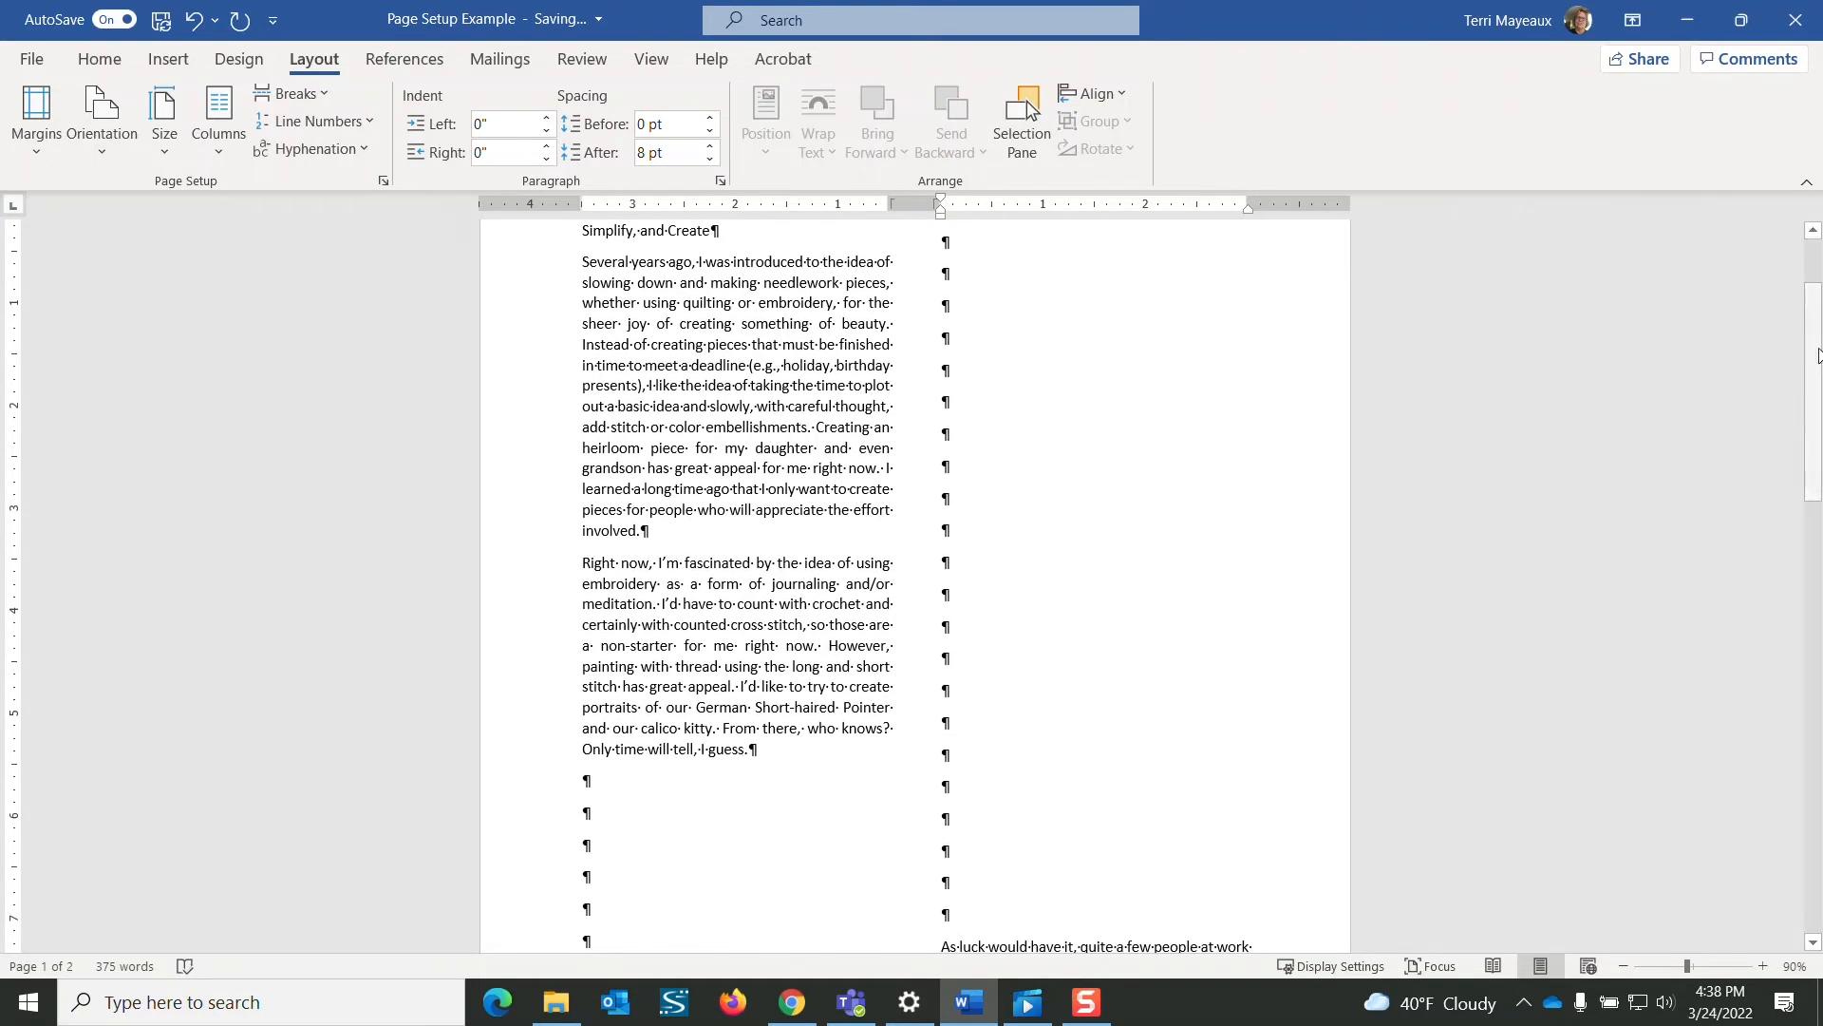
# Enter several lines of random filler text on the third blank line below the "Right now" paragraph in the first column.
pyautogui.moveTo(1819, 354); pyautogui.dragTo(1818, 444)
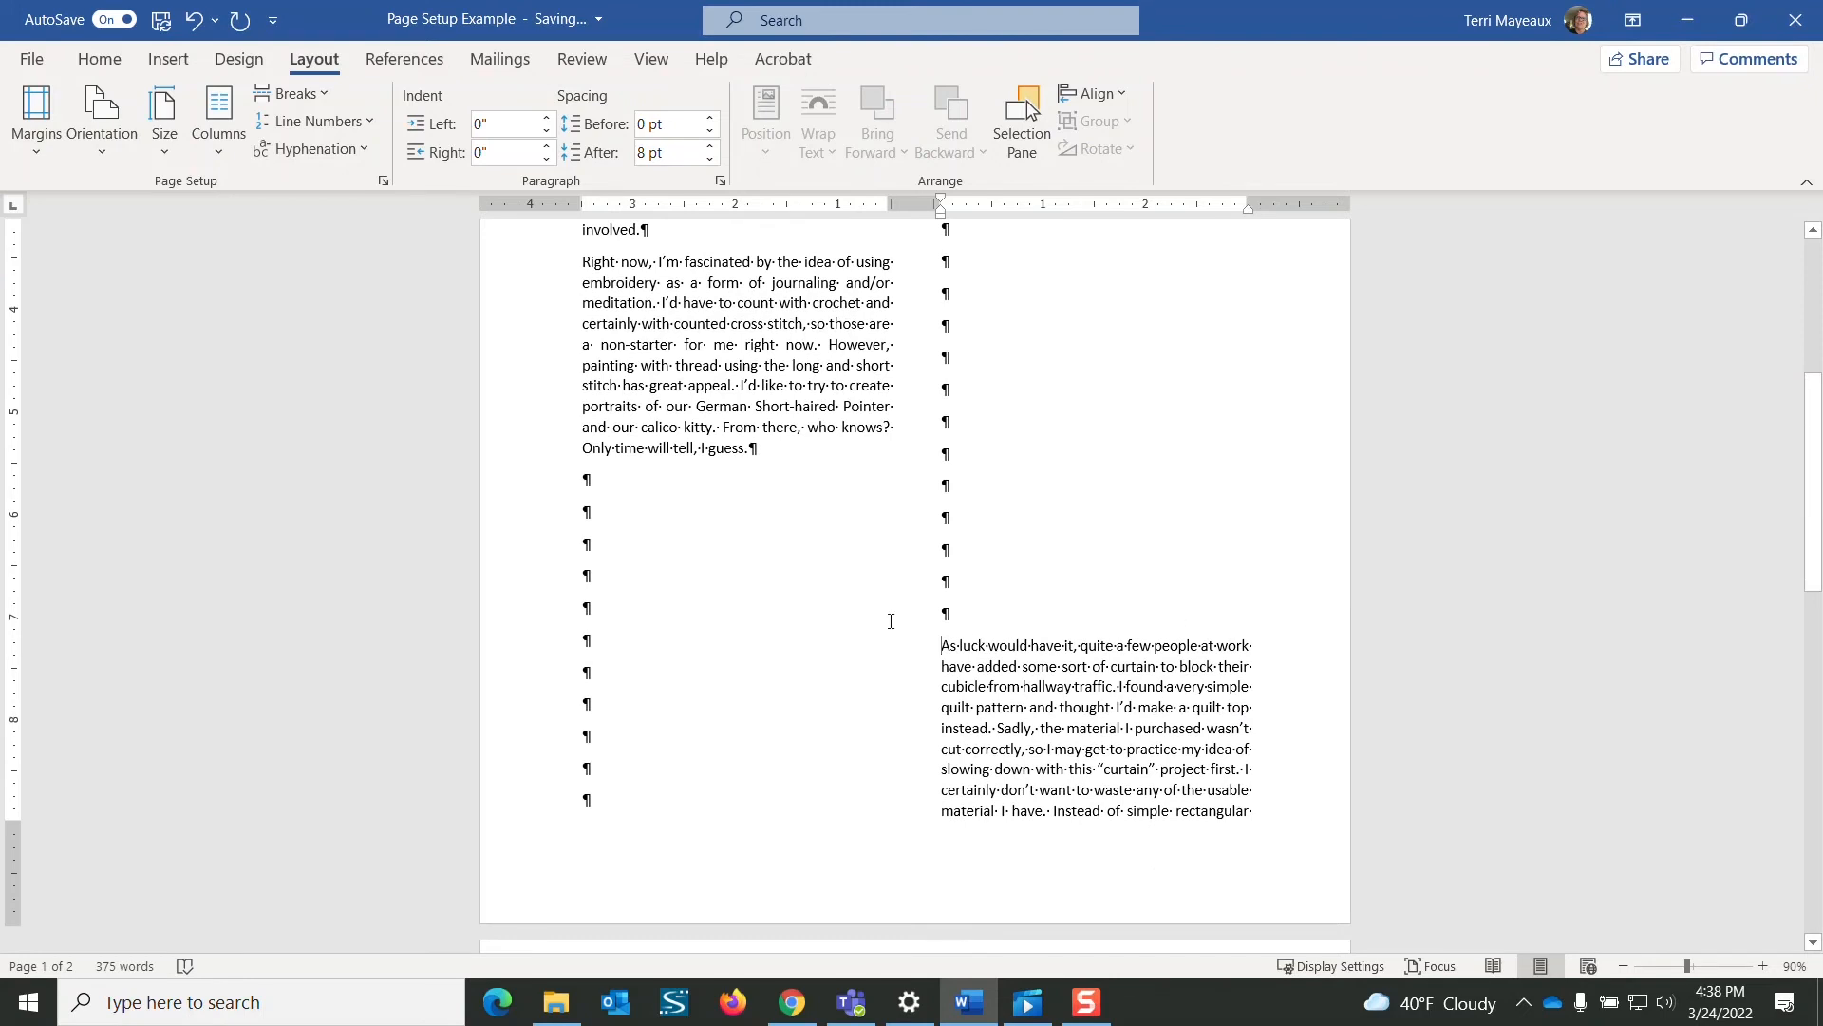
pyautogui.click(641, 538)
pyautogui.write(';adjf a;dja;f a;fl; sf;jf')
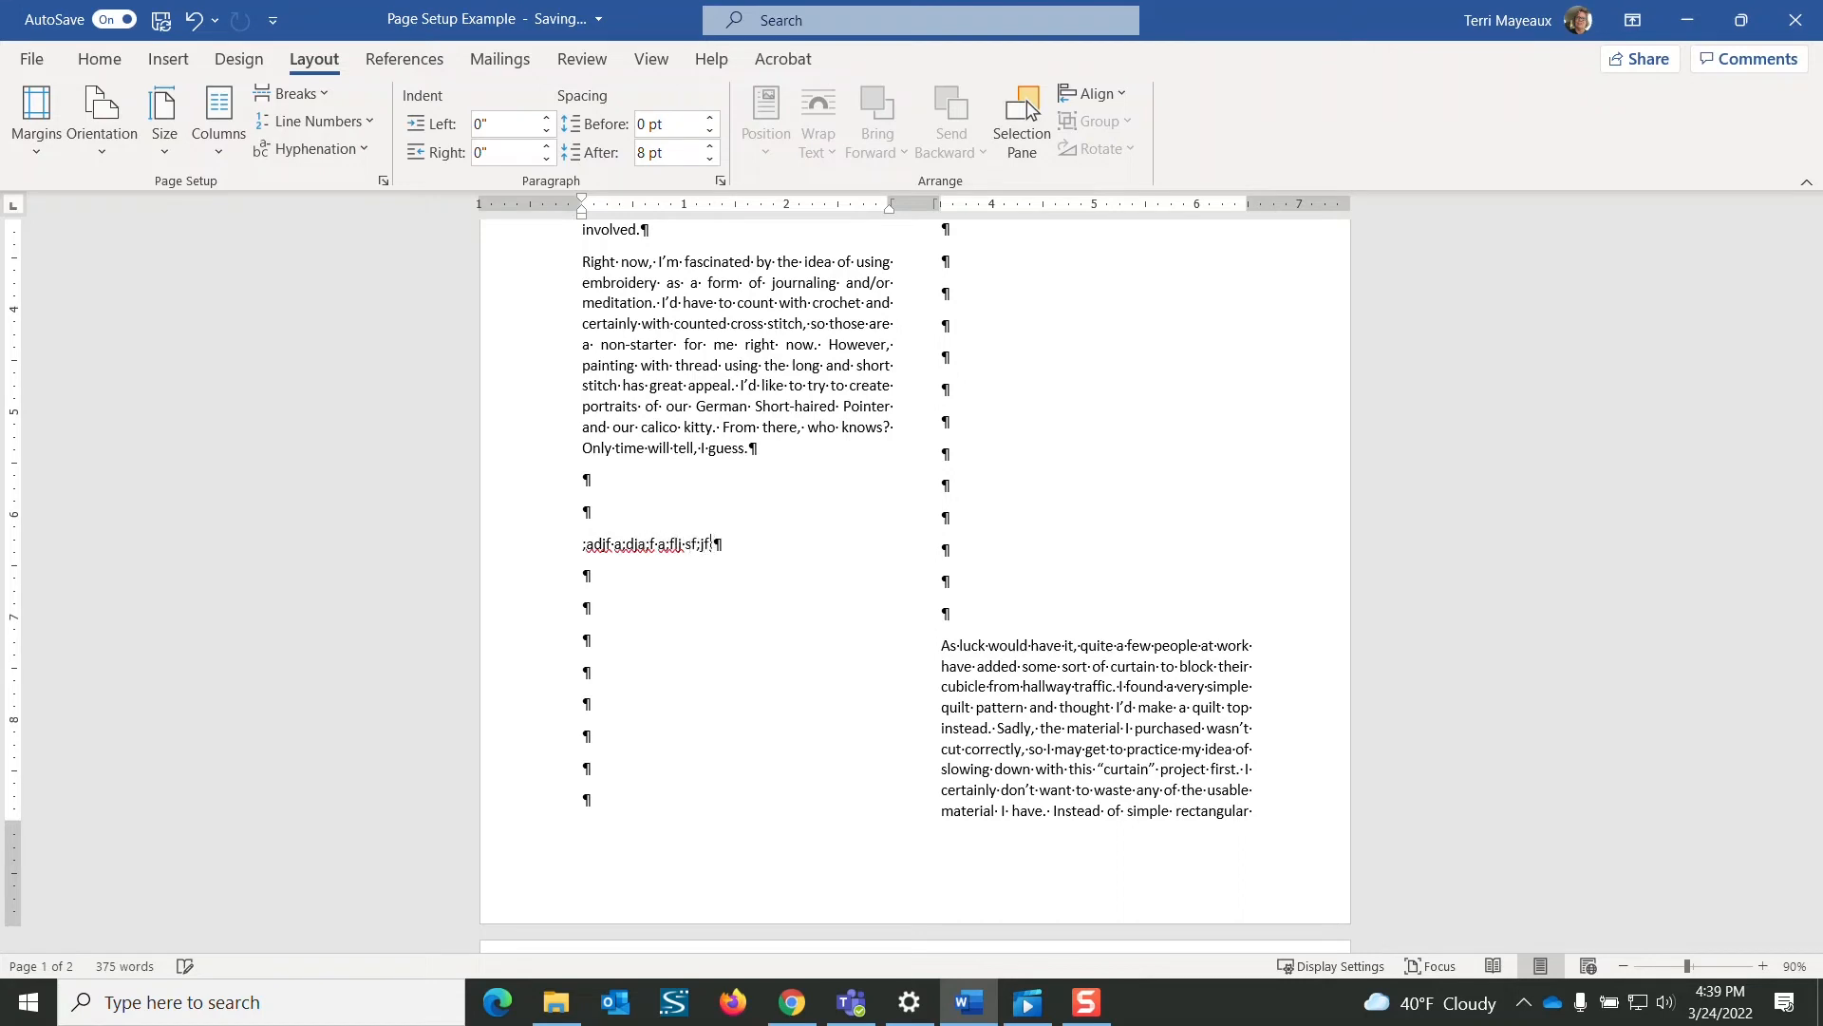
pyautogui.write(';   s fljfafja;fj a;fdj')
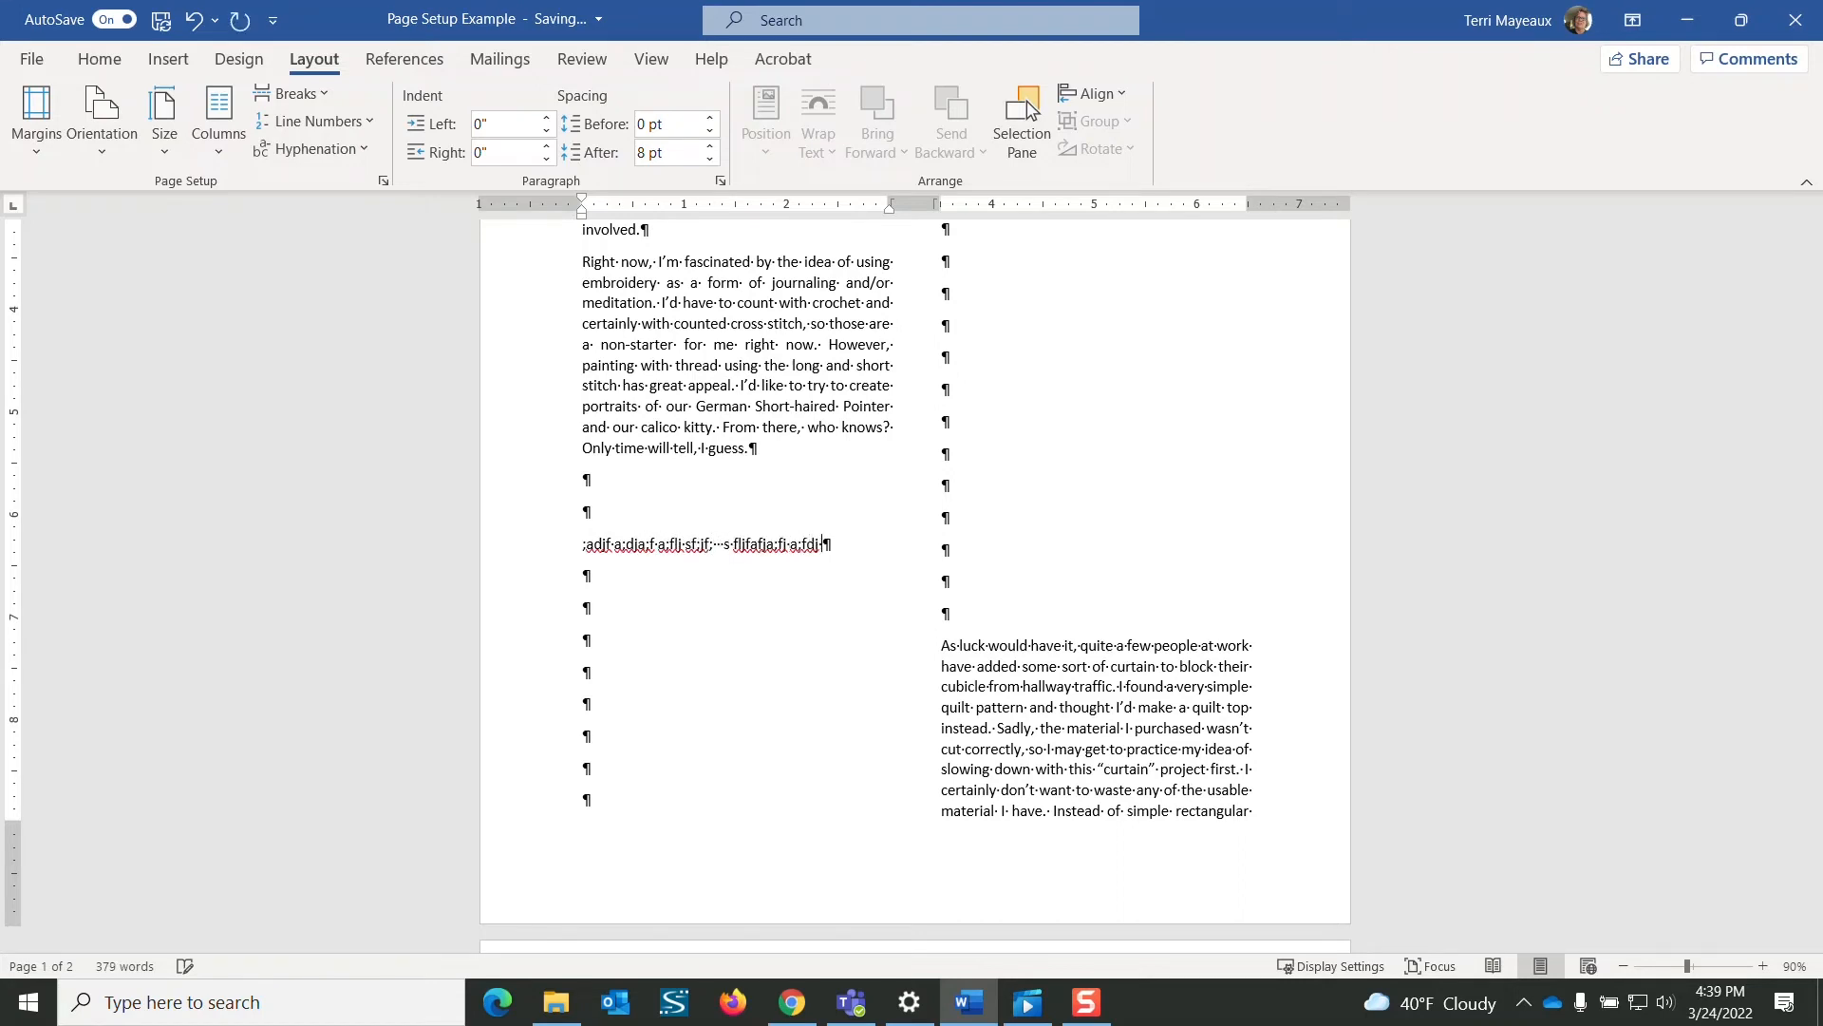
pyautogui.write(' a;fdj af; a;f fj f sfja;f jafd')
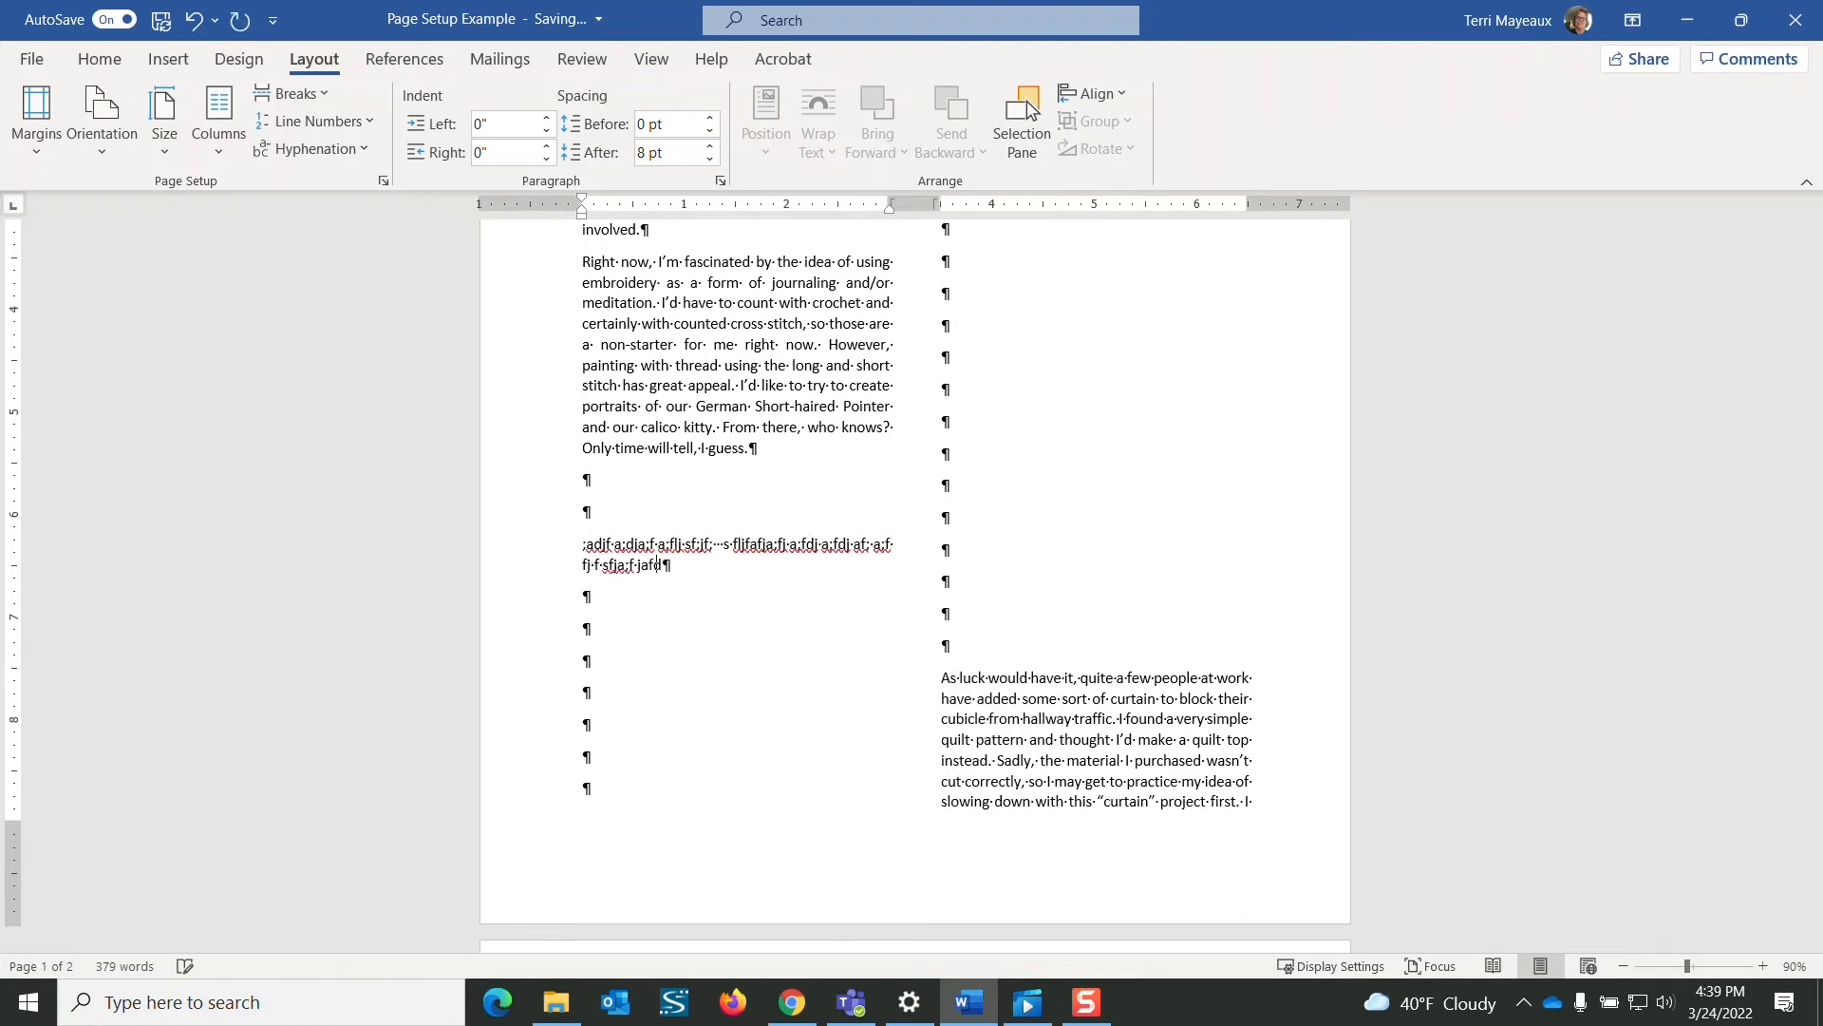
pyautogui.write('ljsfjsf;skjf ;fj;sfljadfj aslfj sd;')
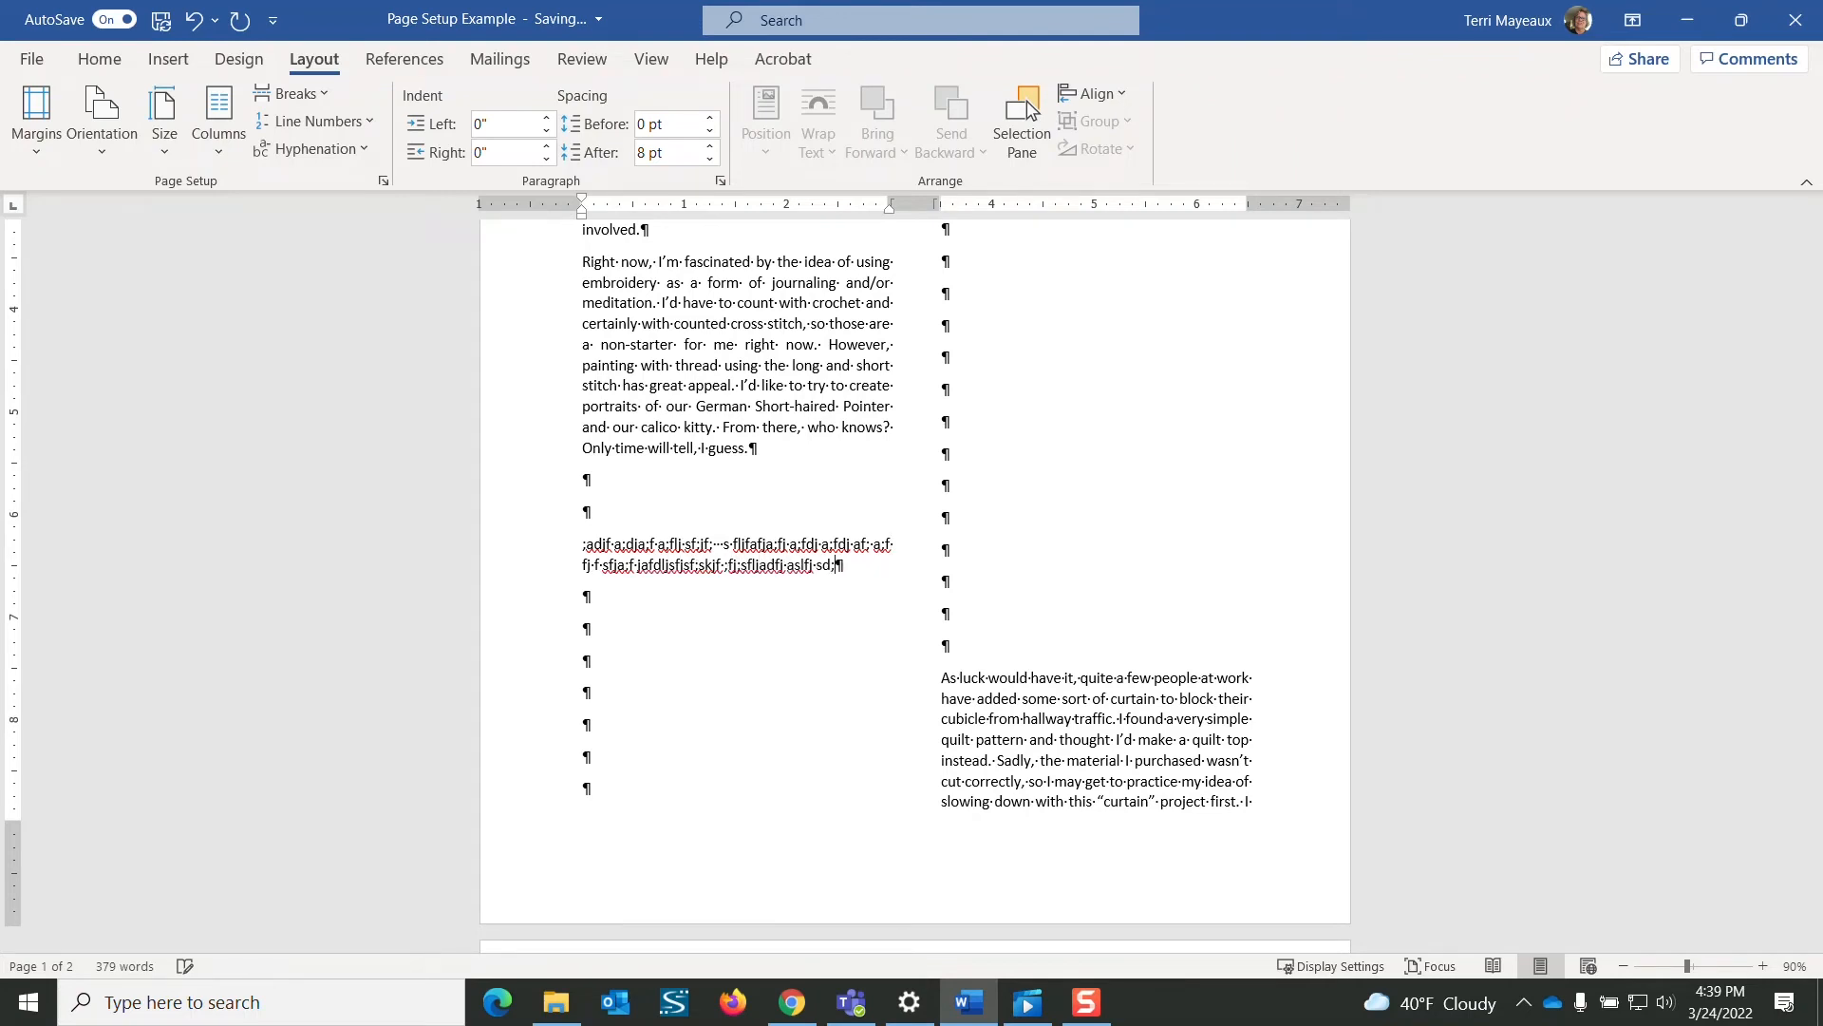
pyautogui.write('fjs;fjsd;fk sdfjsdf; jfjf;ajf')
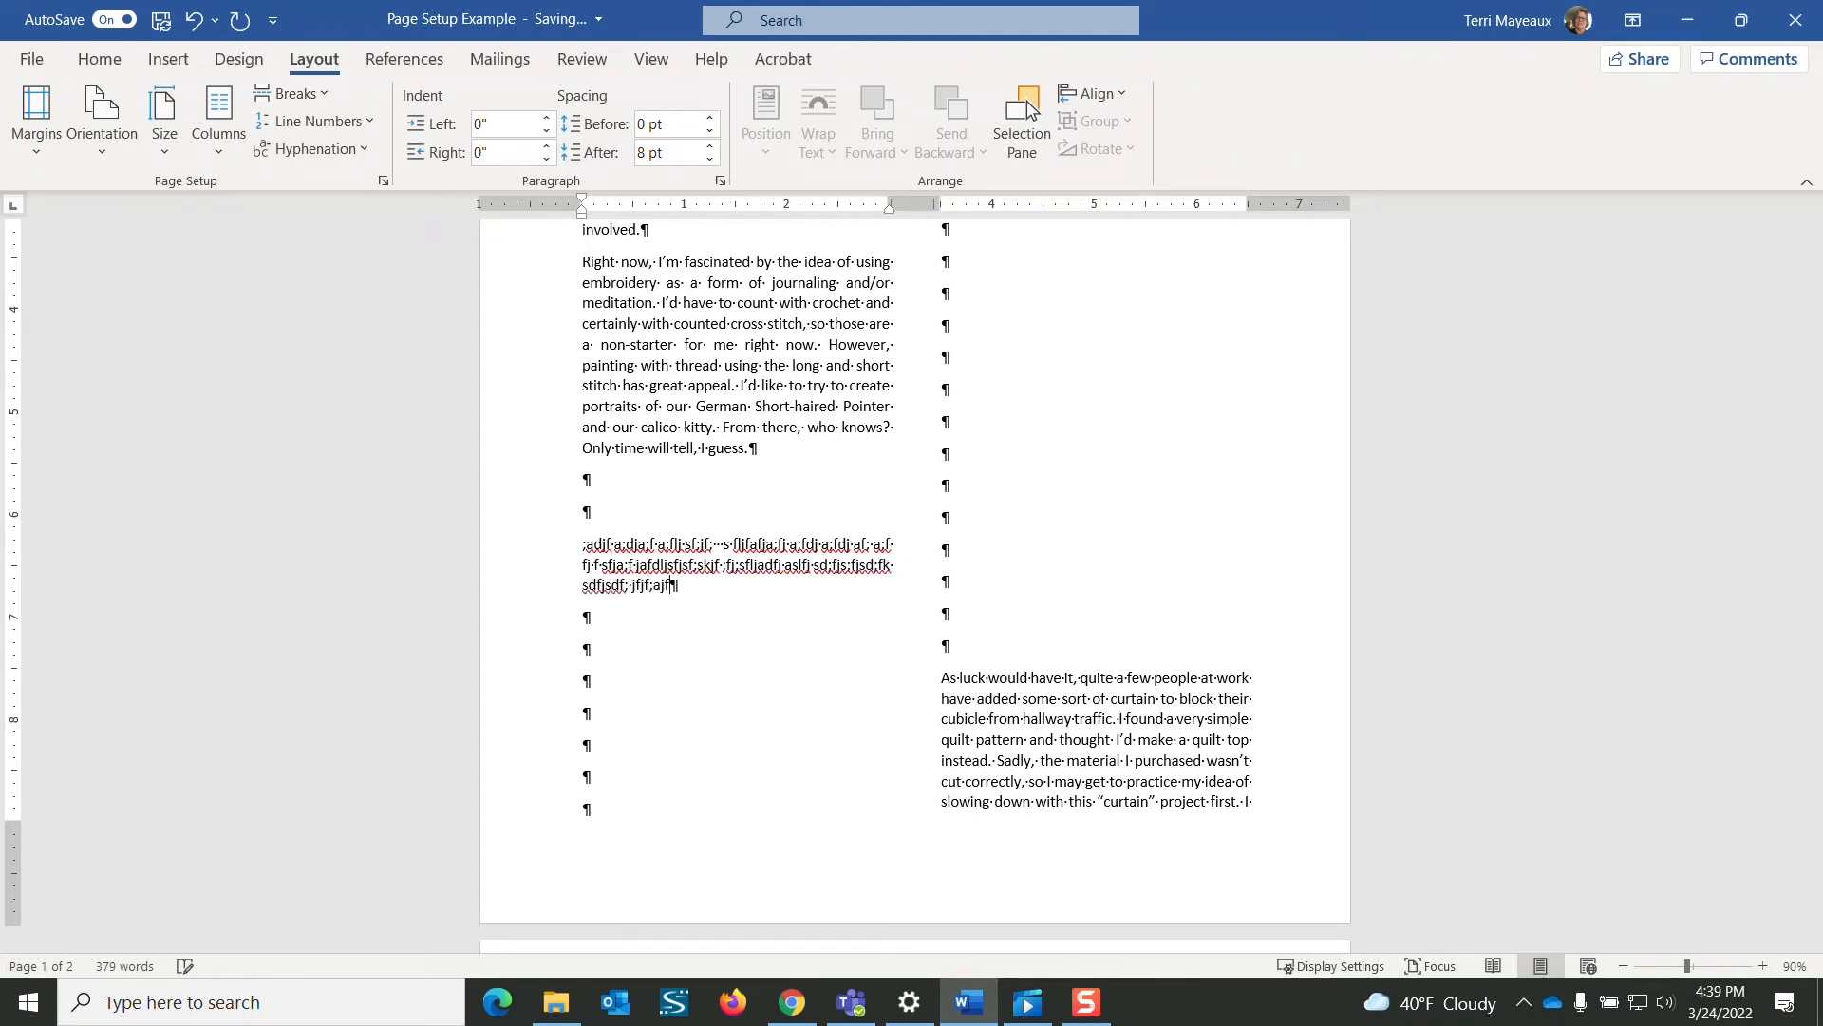
pyautogui.write('sjfsfj sfj ds')
pyautogui.write('fjsfjds')
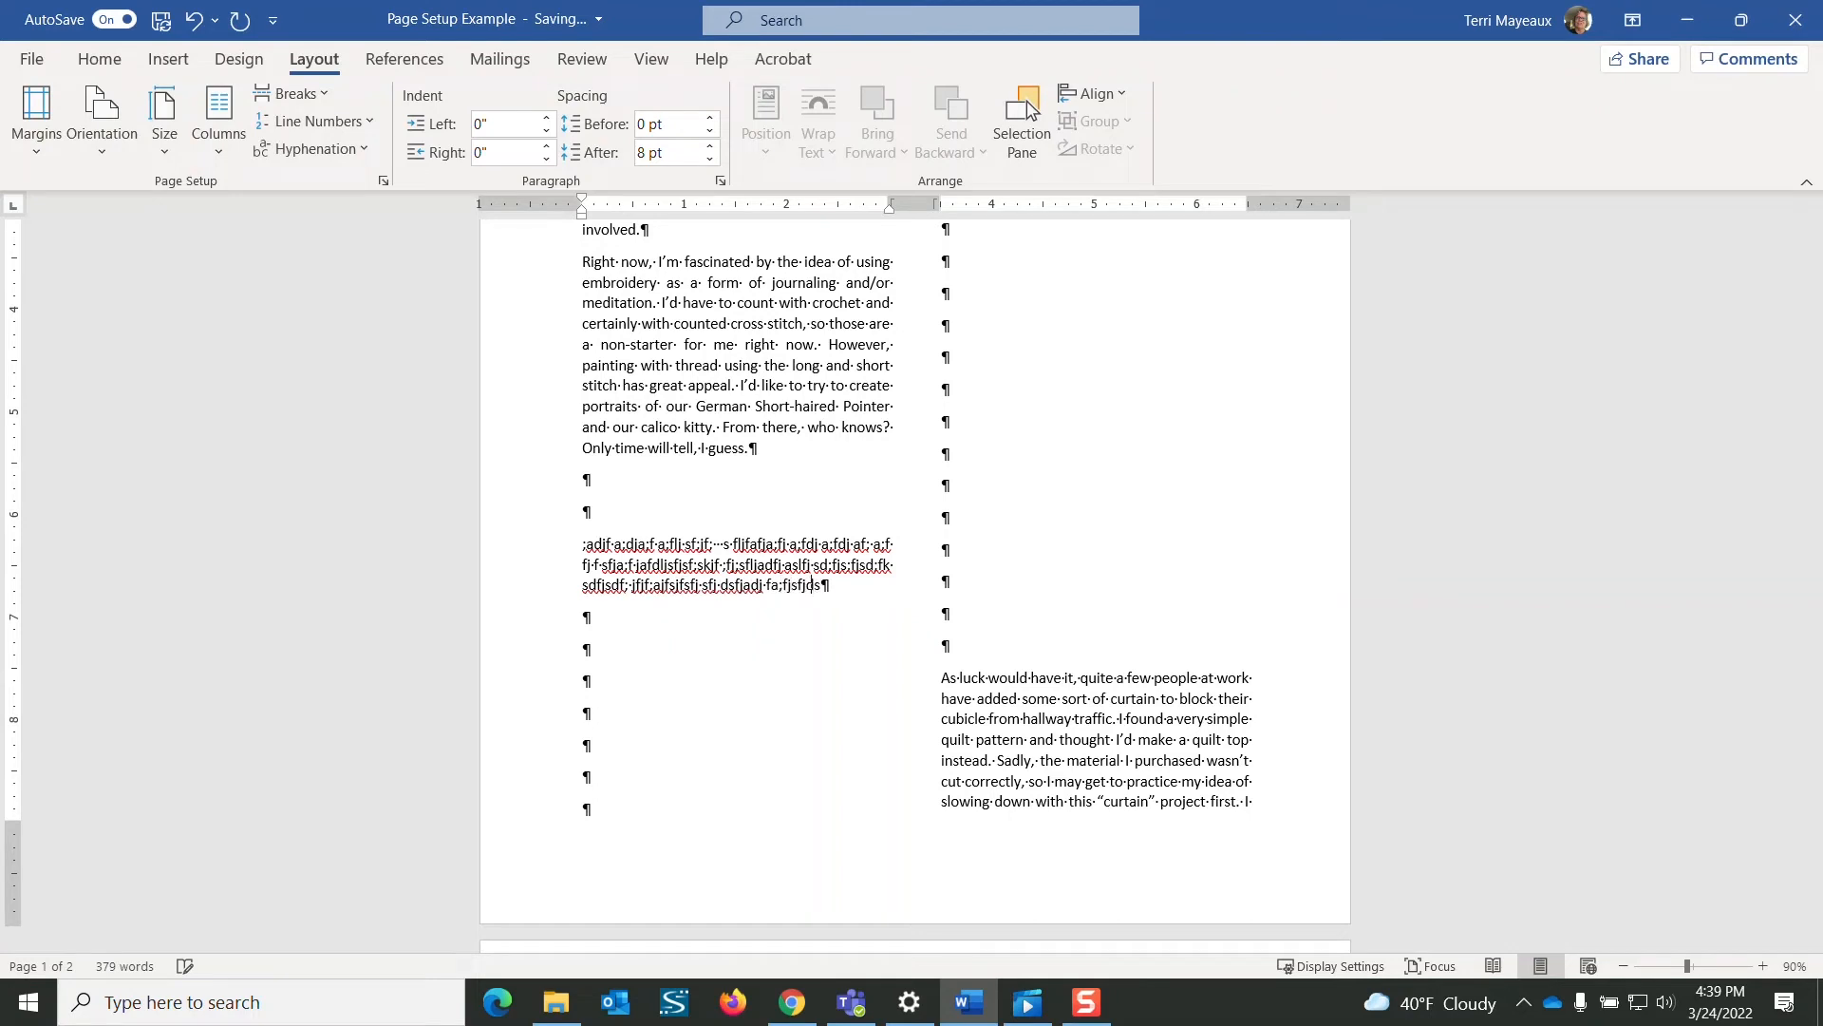
pyautogui.write(';fj;ajfakjf ;akdjfa;kdfjsa;kjfa')
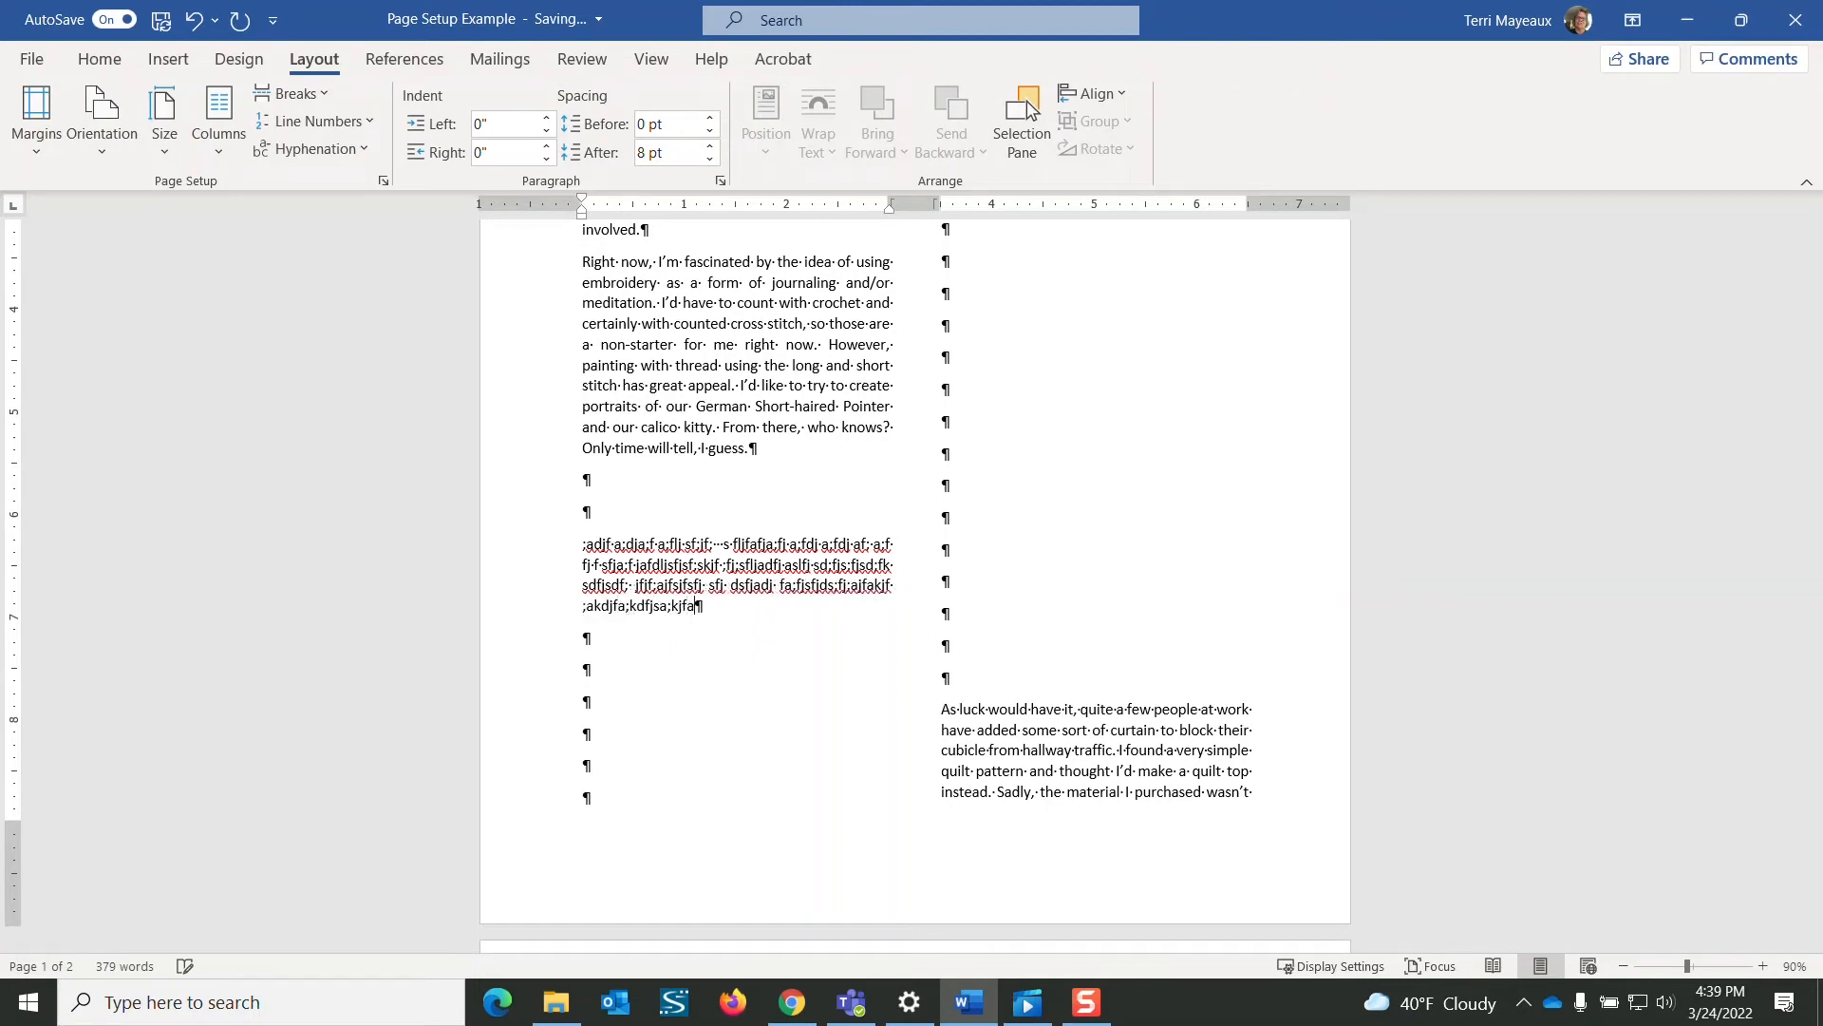
pyautogui.write('fdja;kfja;lfj afjdsfjds;ajfsdjf ')
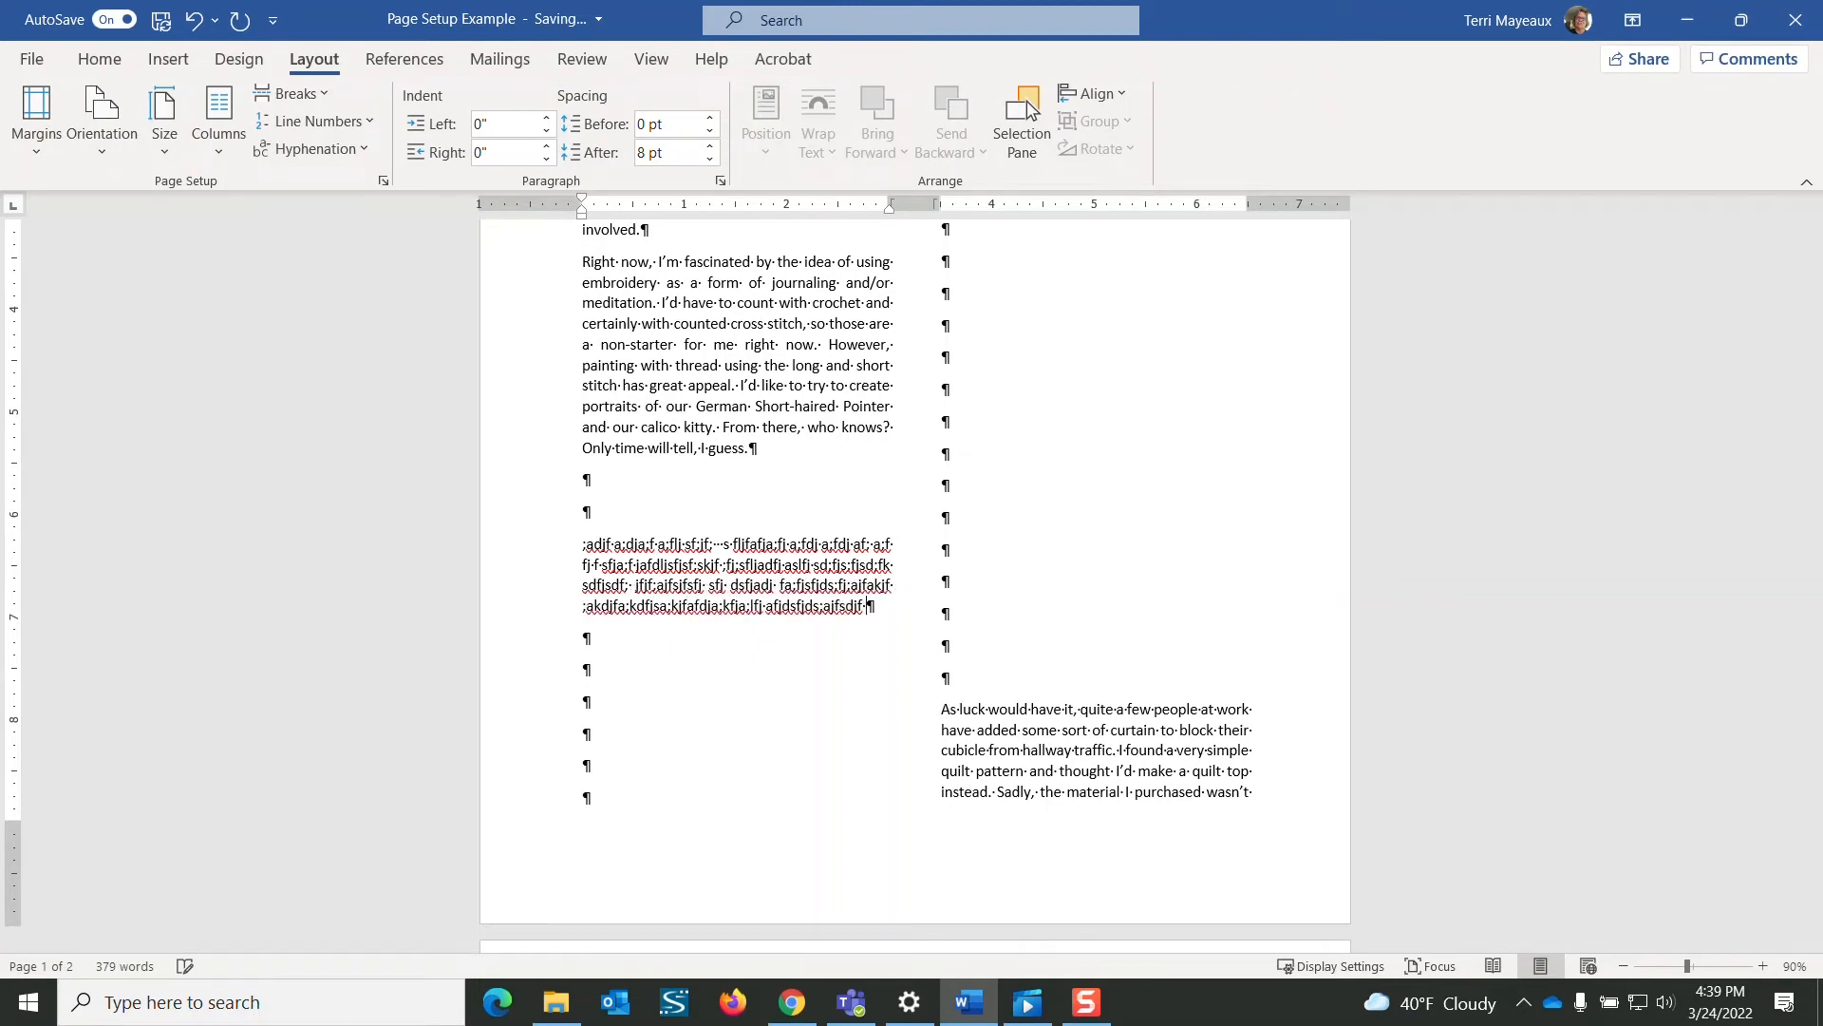
pyautogui.write('a;lfja;fj ;jf af ;sfj;afj ;afj')
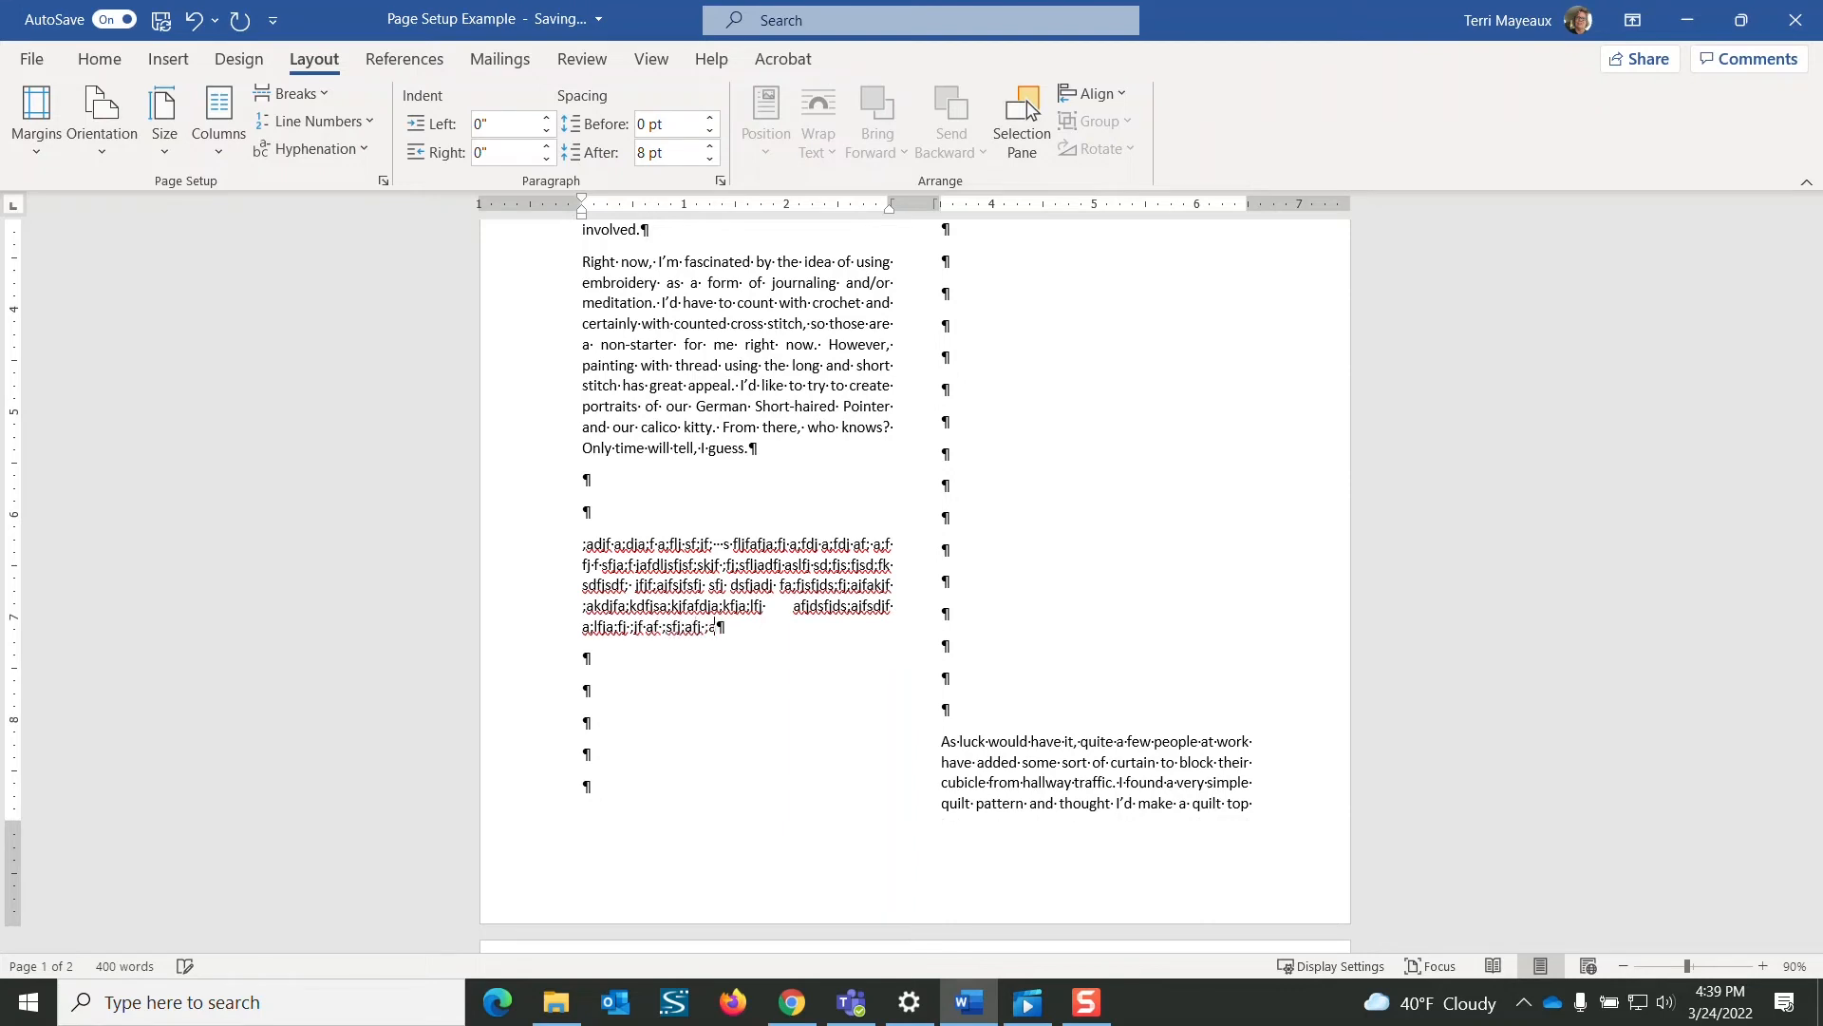
# Delete the blank lines directly above the "As luck would have it" paragraph in the second column.
pyautogui.click(943, 486)
pyautogui.press('Delete')
pyautogui.press('Delete')
pyautogui.press('Delete')
pyautogui.press('Delete')
pyautogui.press('Delete')
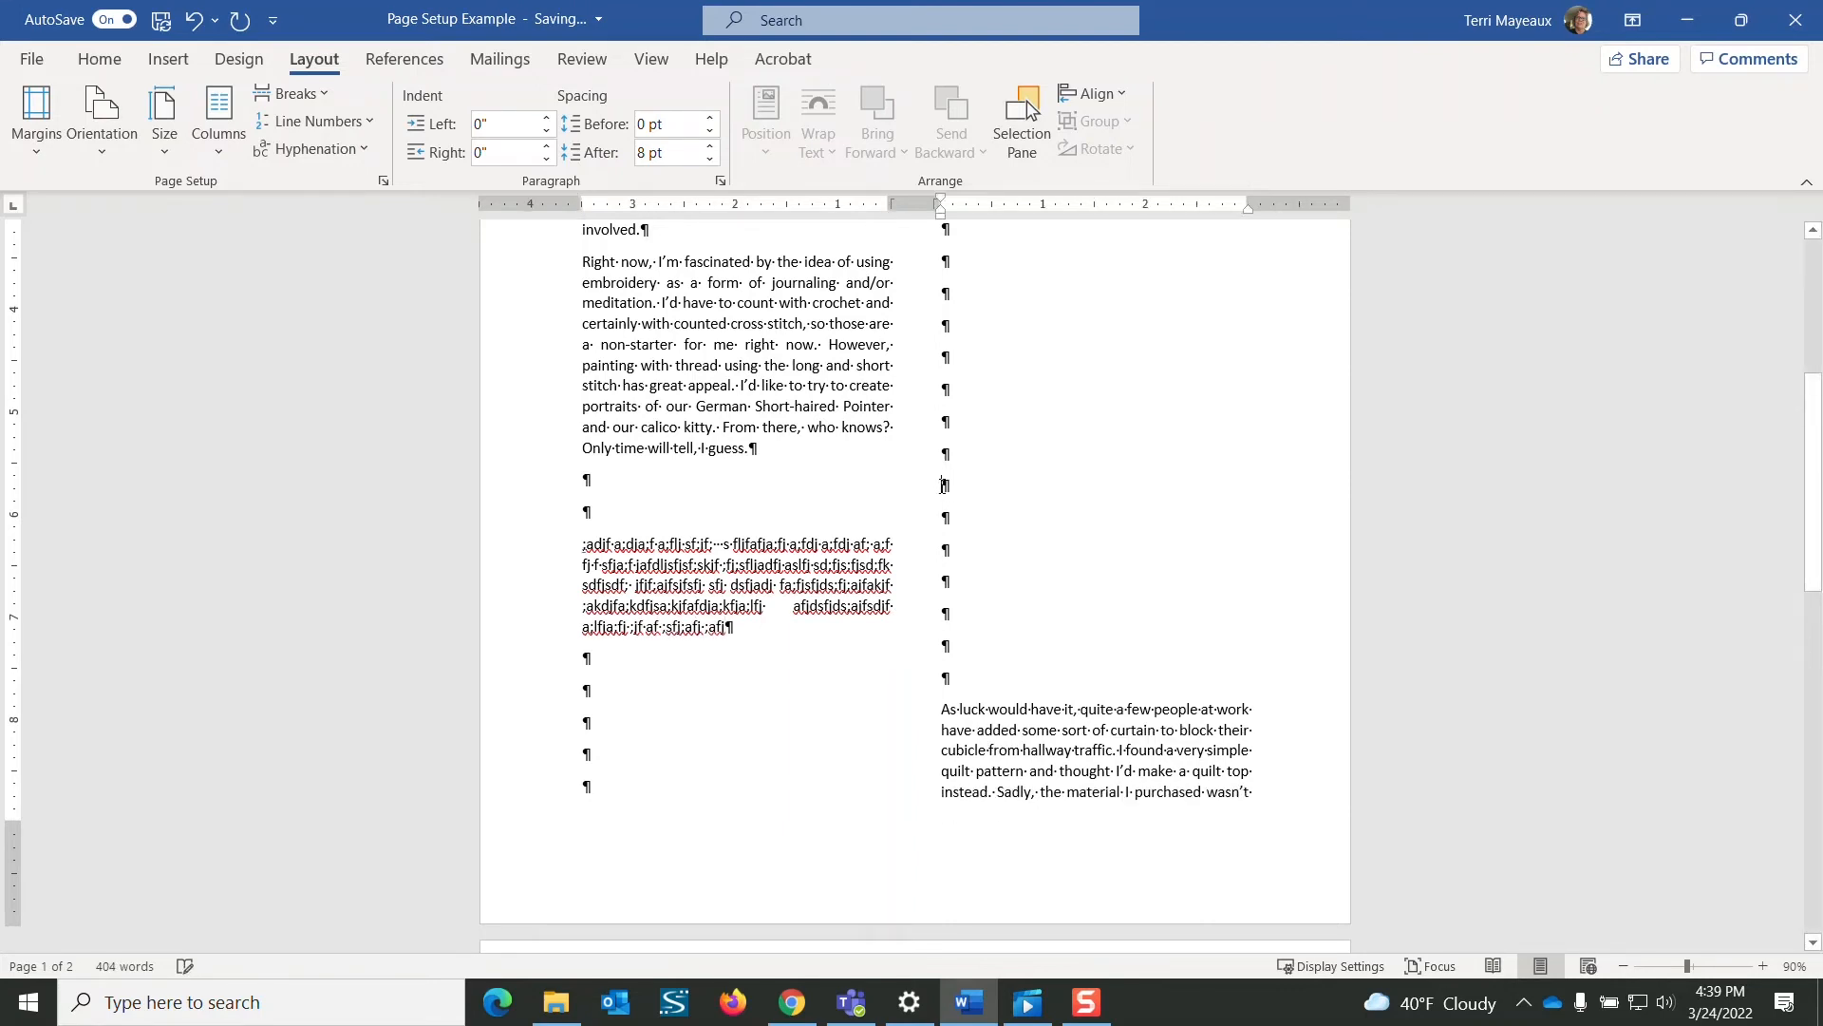
pyautogui.press('Delete')
pyautogui.press('Delete')
pyautogui.press('Delete')
pyautogui.press('Delete')
pyautogui.press('Delete')
pyautogui.press('Delete')
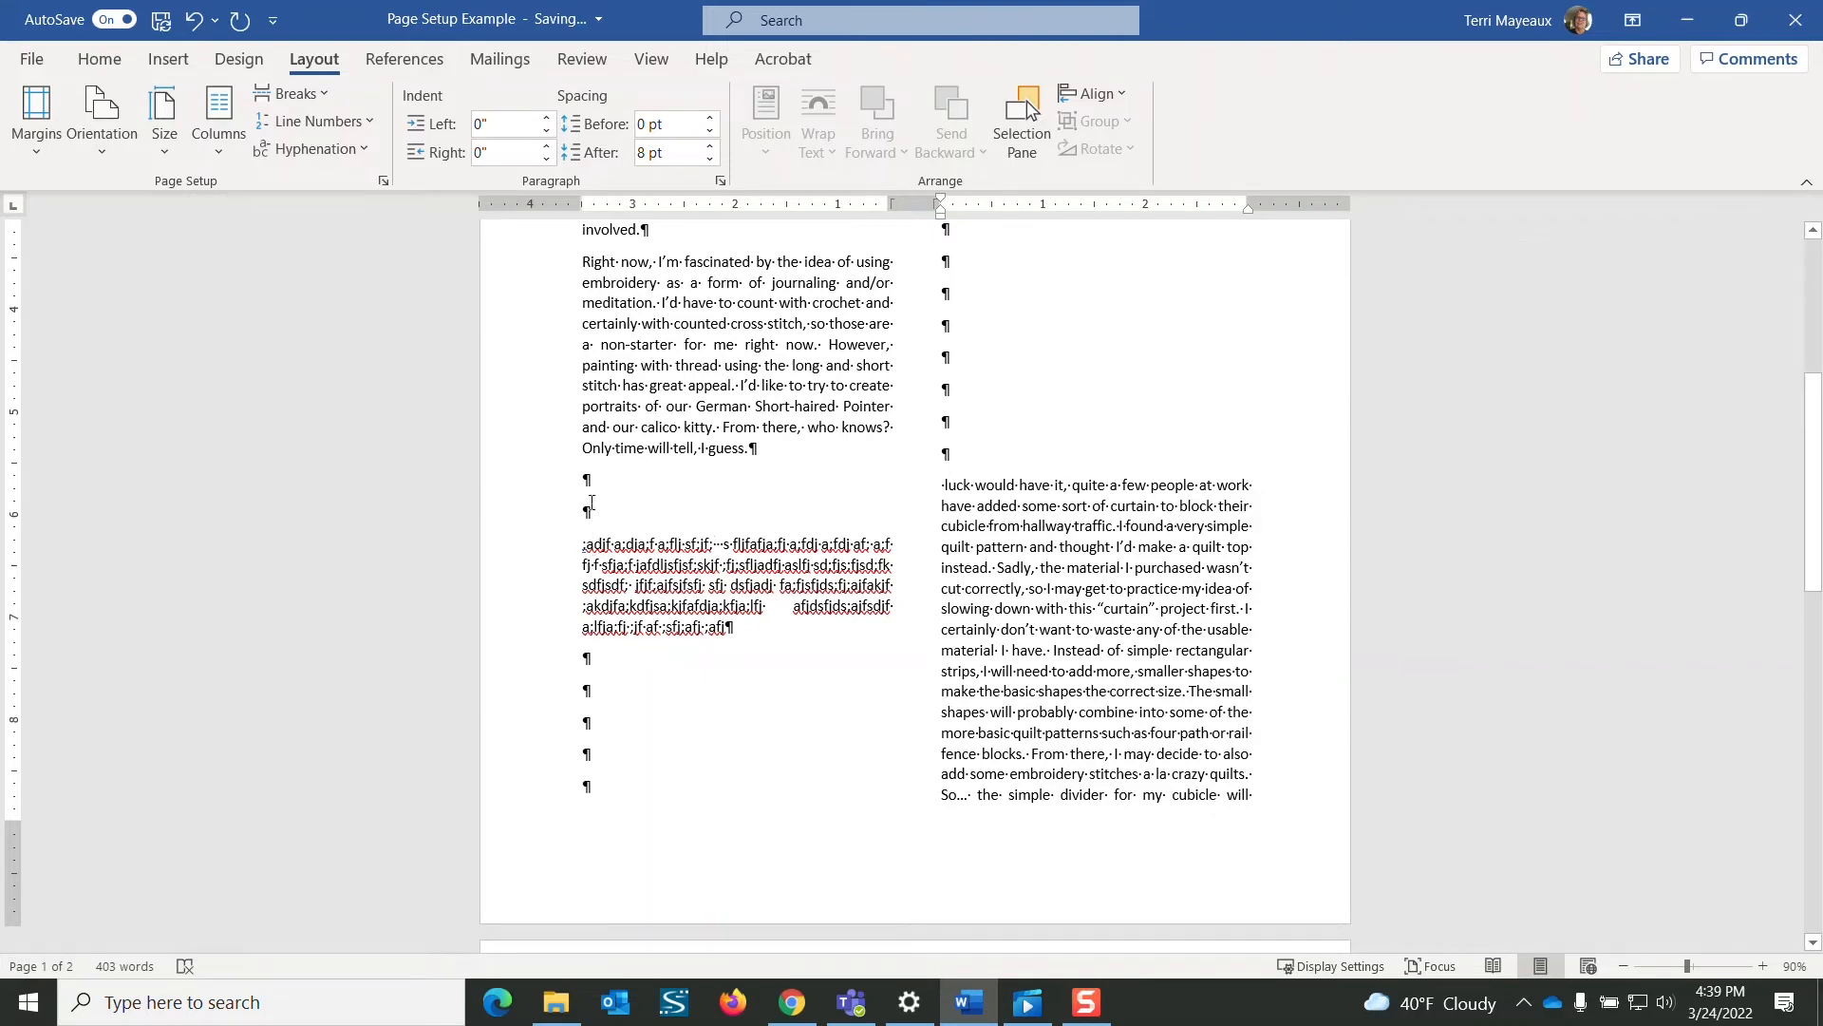
# Delete the filler text and all remaining blank lines between the last two paragraphs, and restore the opening word "As".
pyautogui.moveTo(583, 543); pyautogui.dragTo(755, 635)
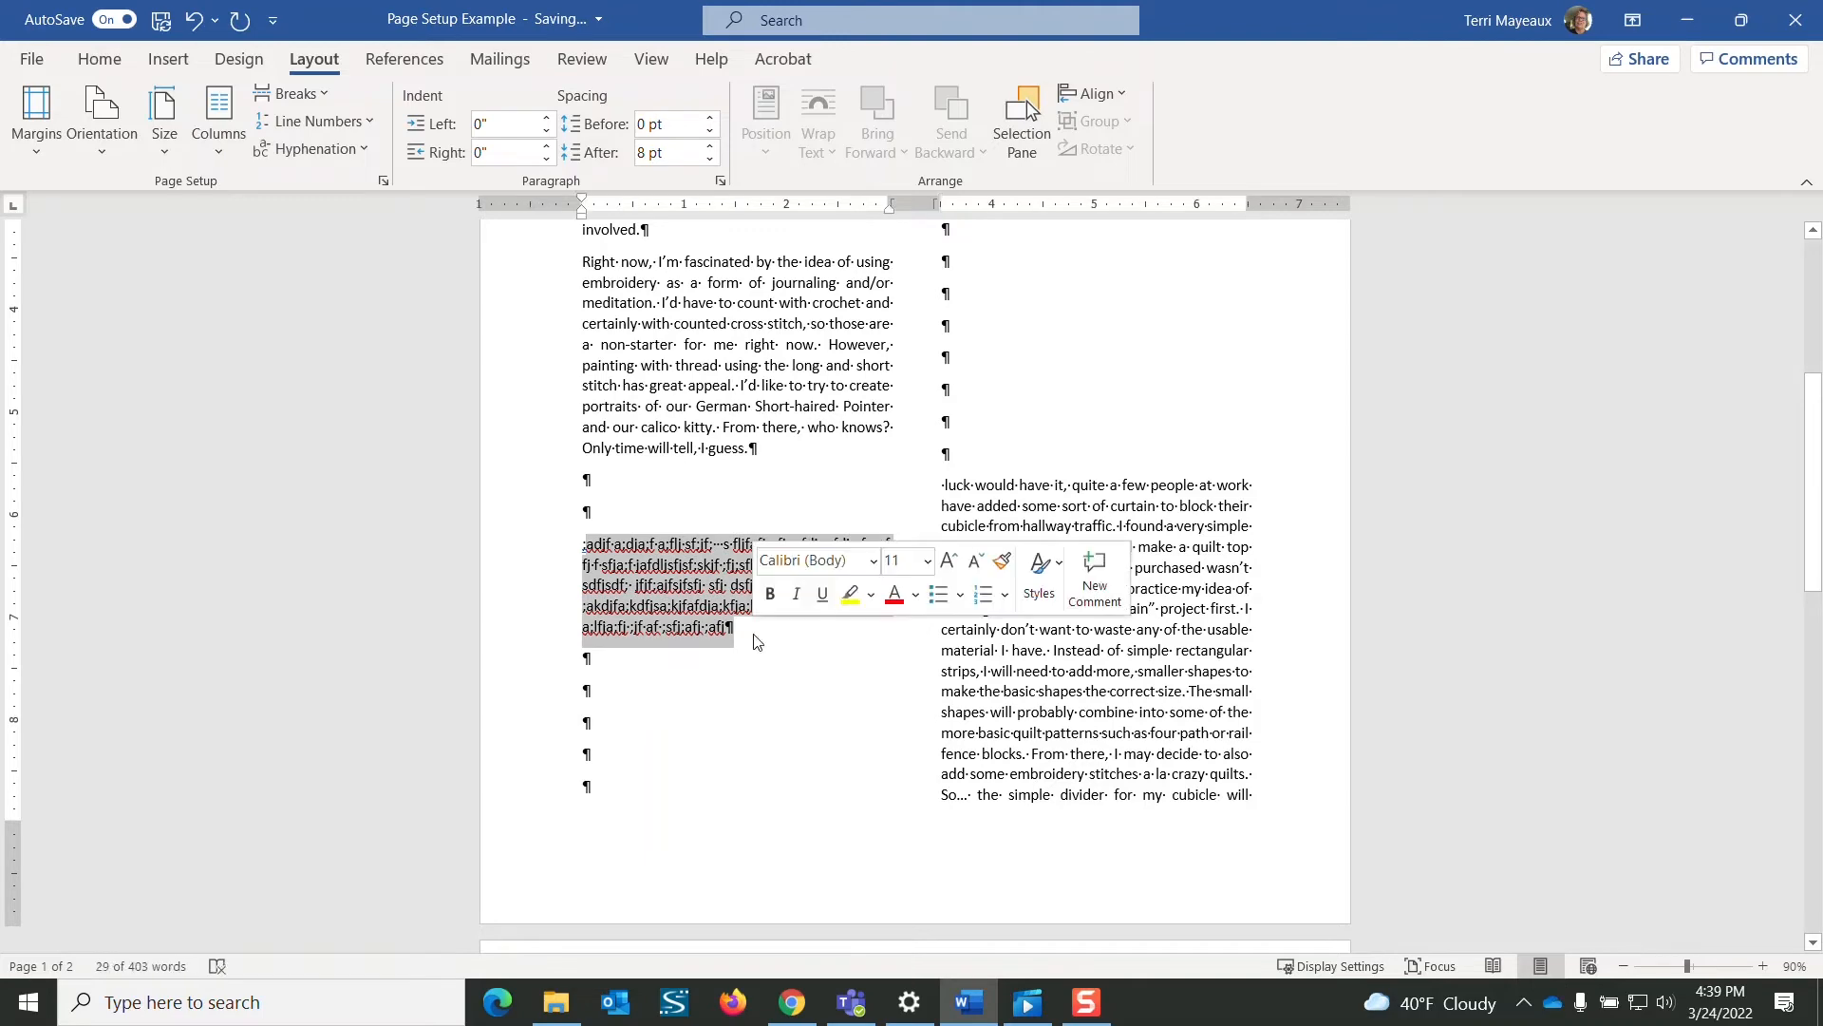
pyautogui.press('Delete')
pyautogui.moveTo(583, 479); pyautogui.dragTo(628, 797)
pyautogui.press('Delete')
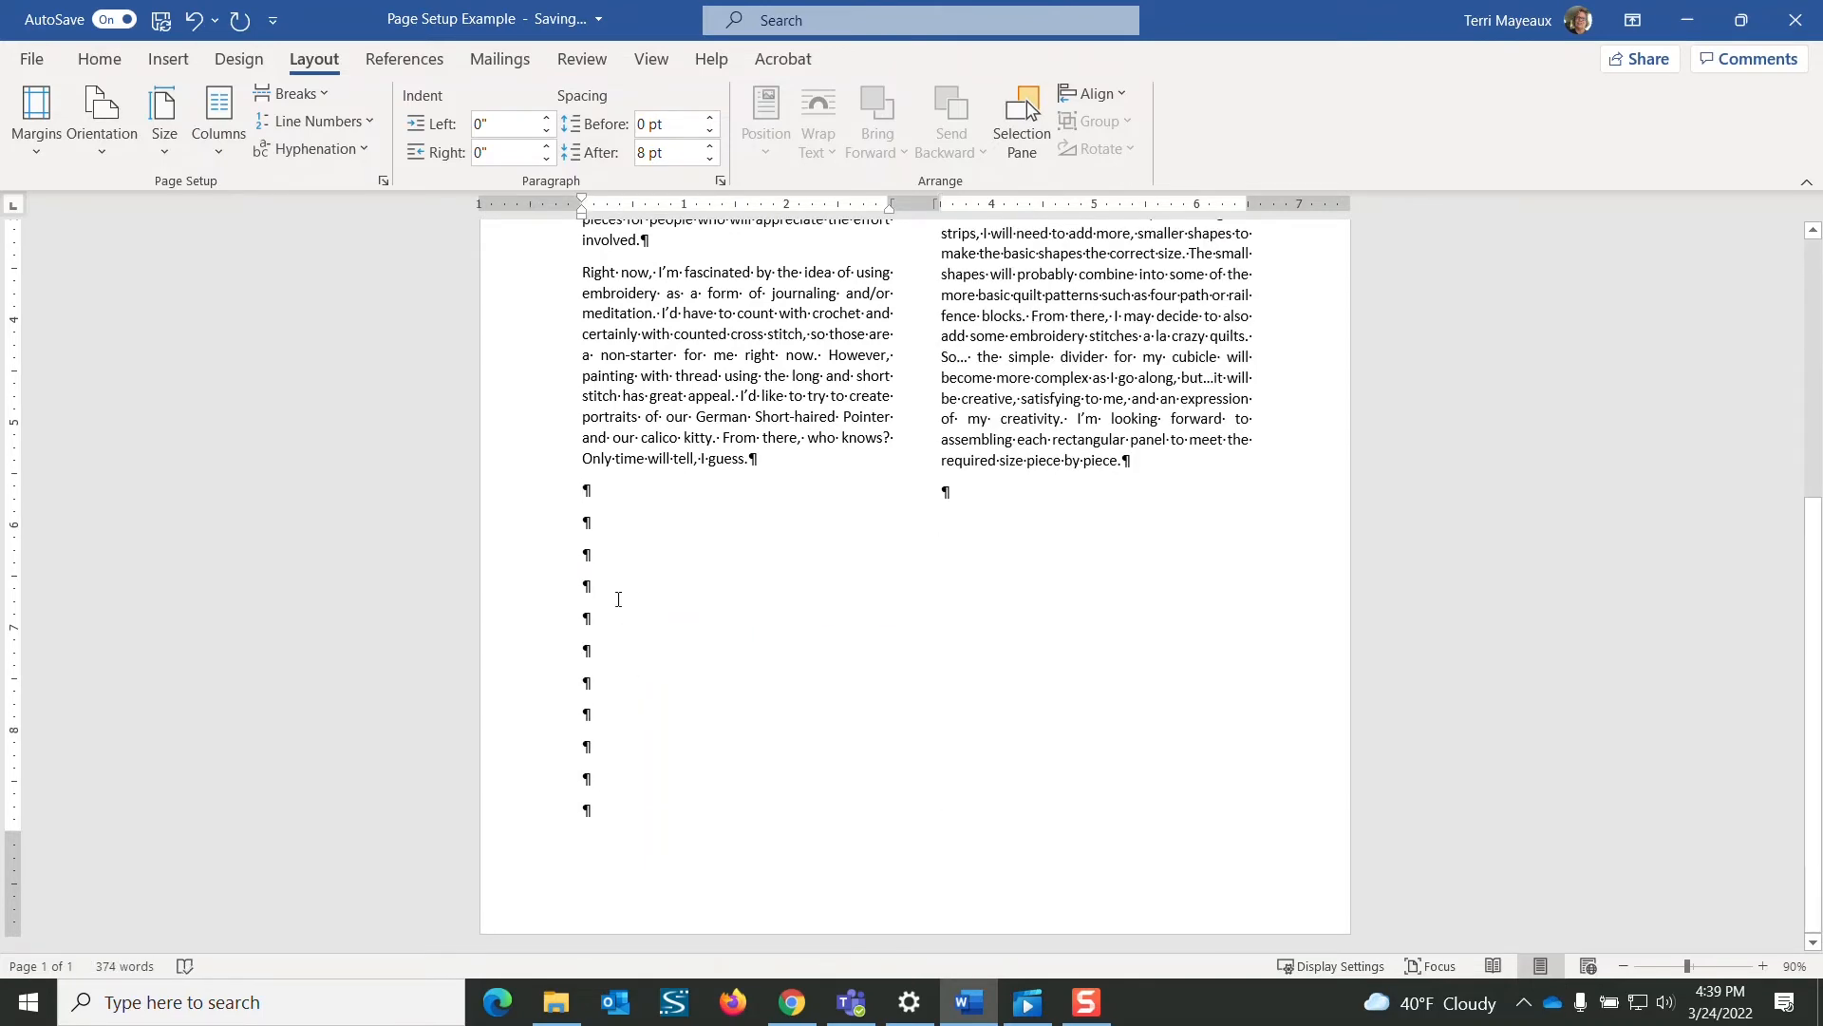
pyautogui.moveTo(583, 484); pyautogui.dragTo(615, 822)
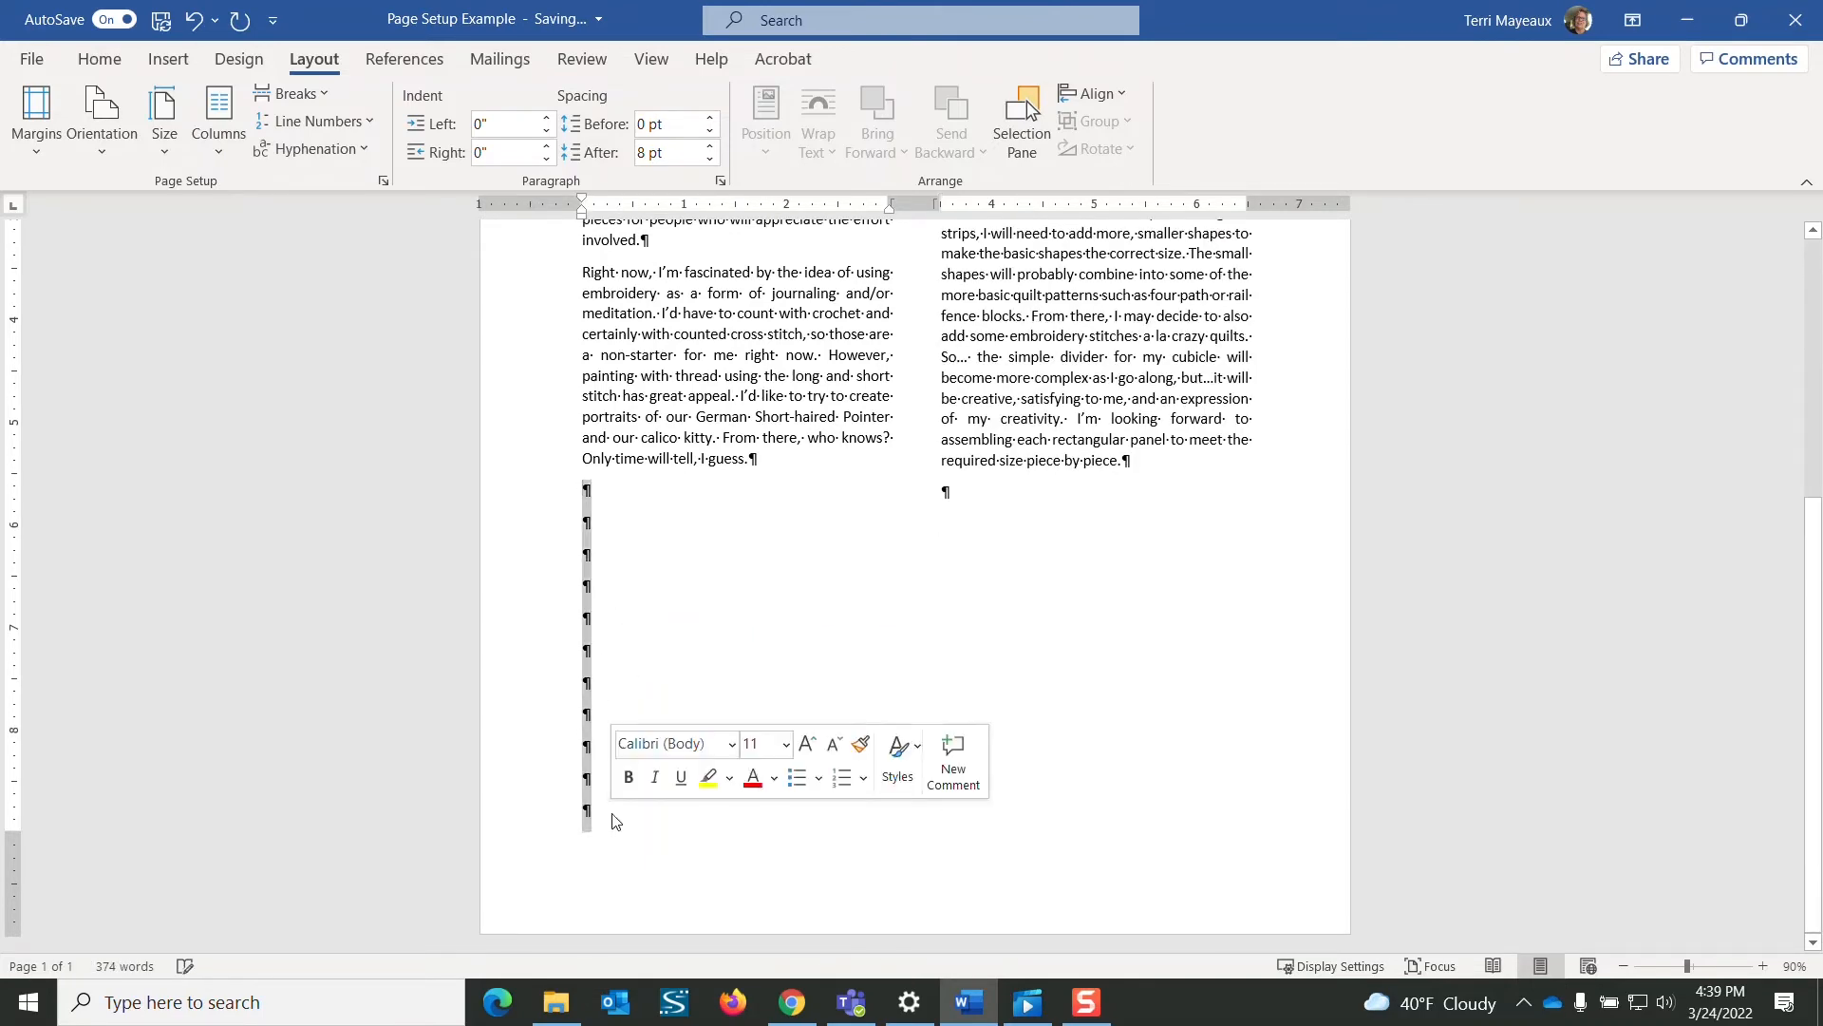
pyautogui.press('Delete')
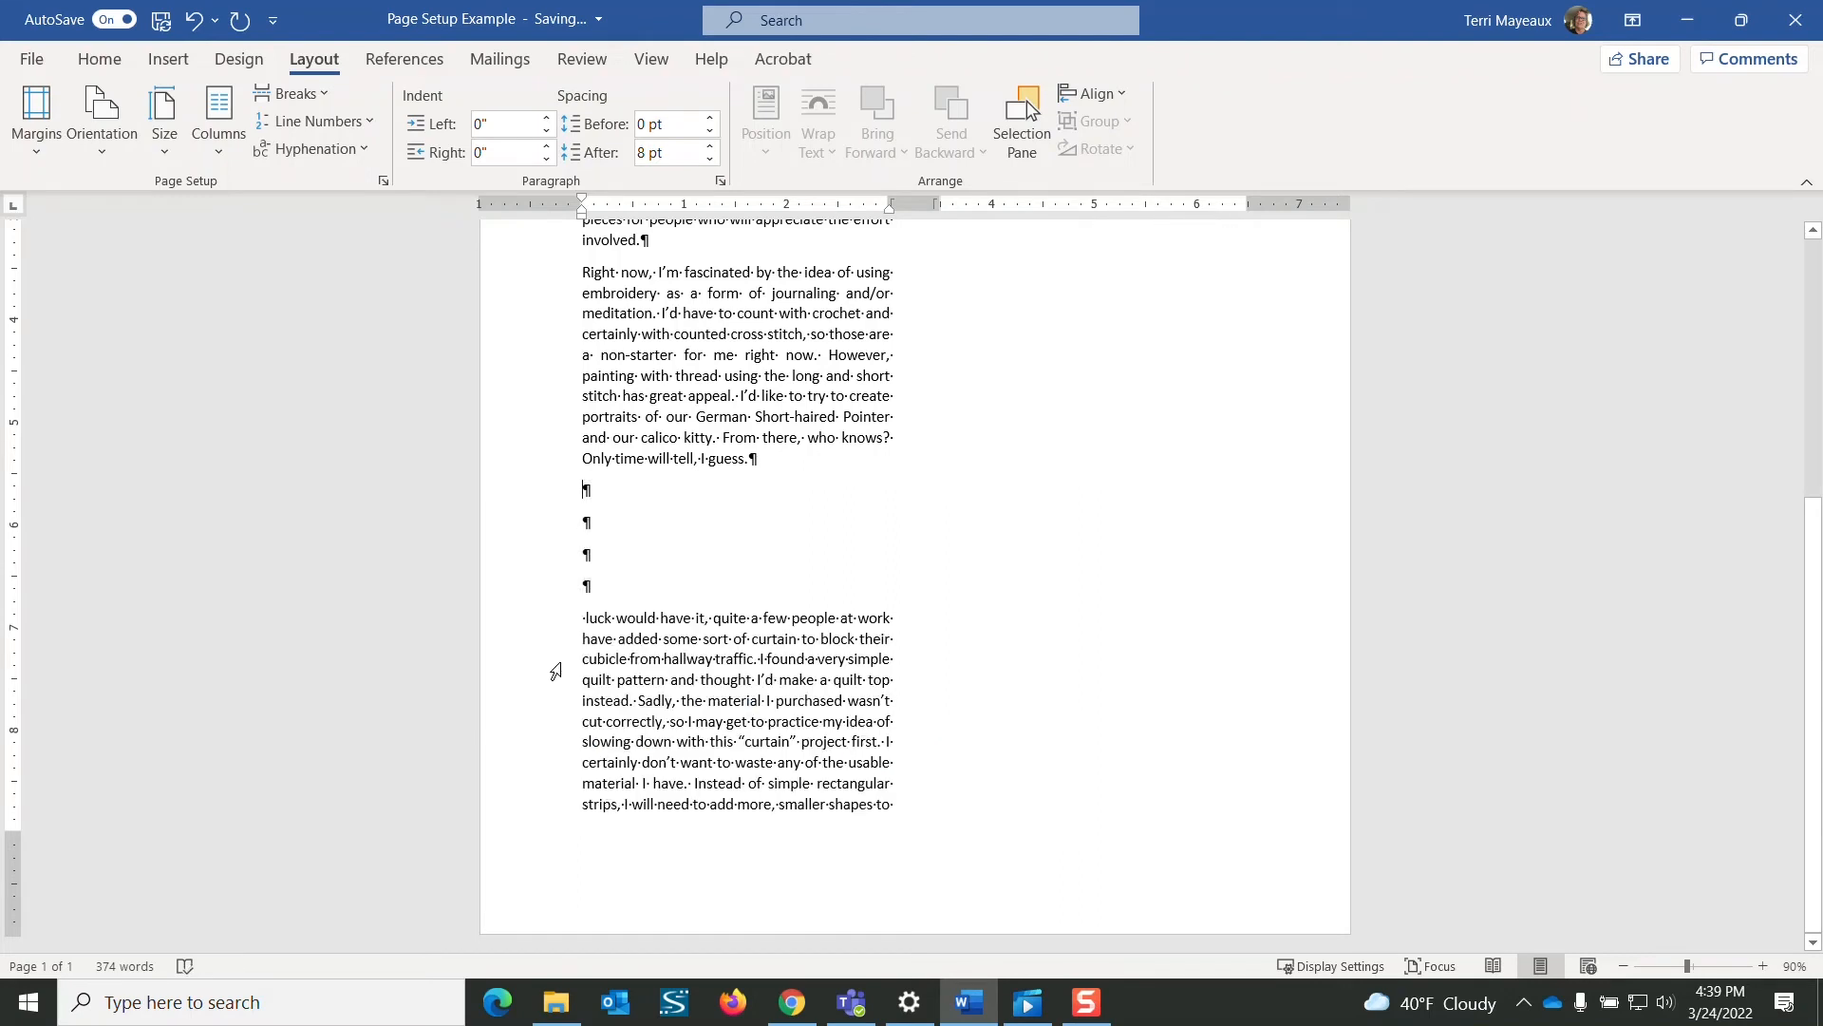
pyautogui.moveTo(586, 491); pyautogui.dragTo(608, 586)
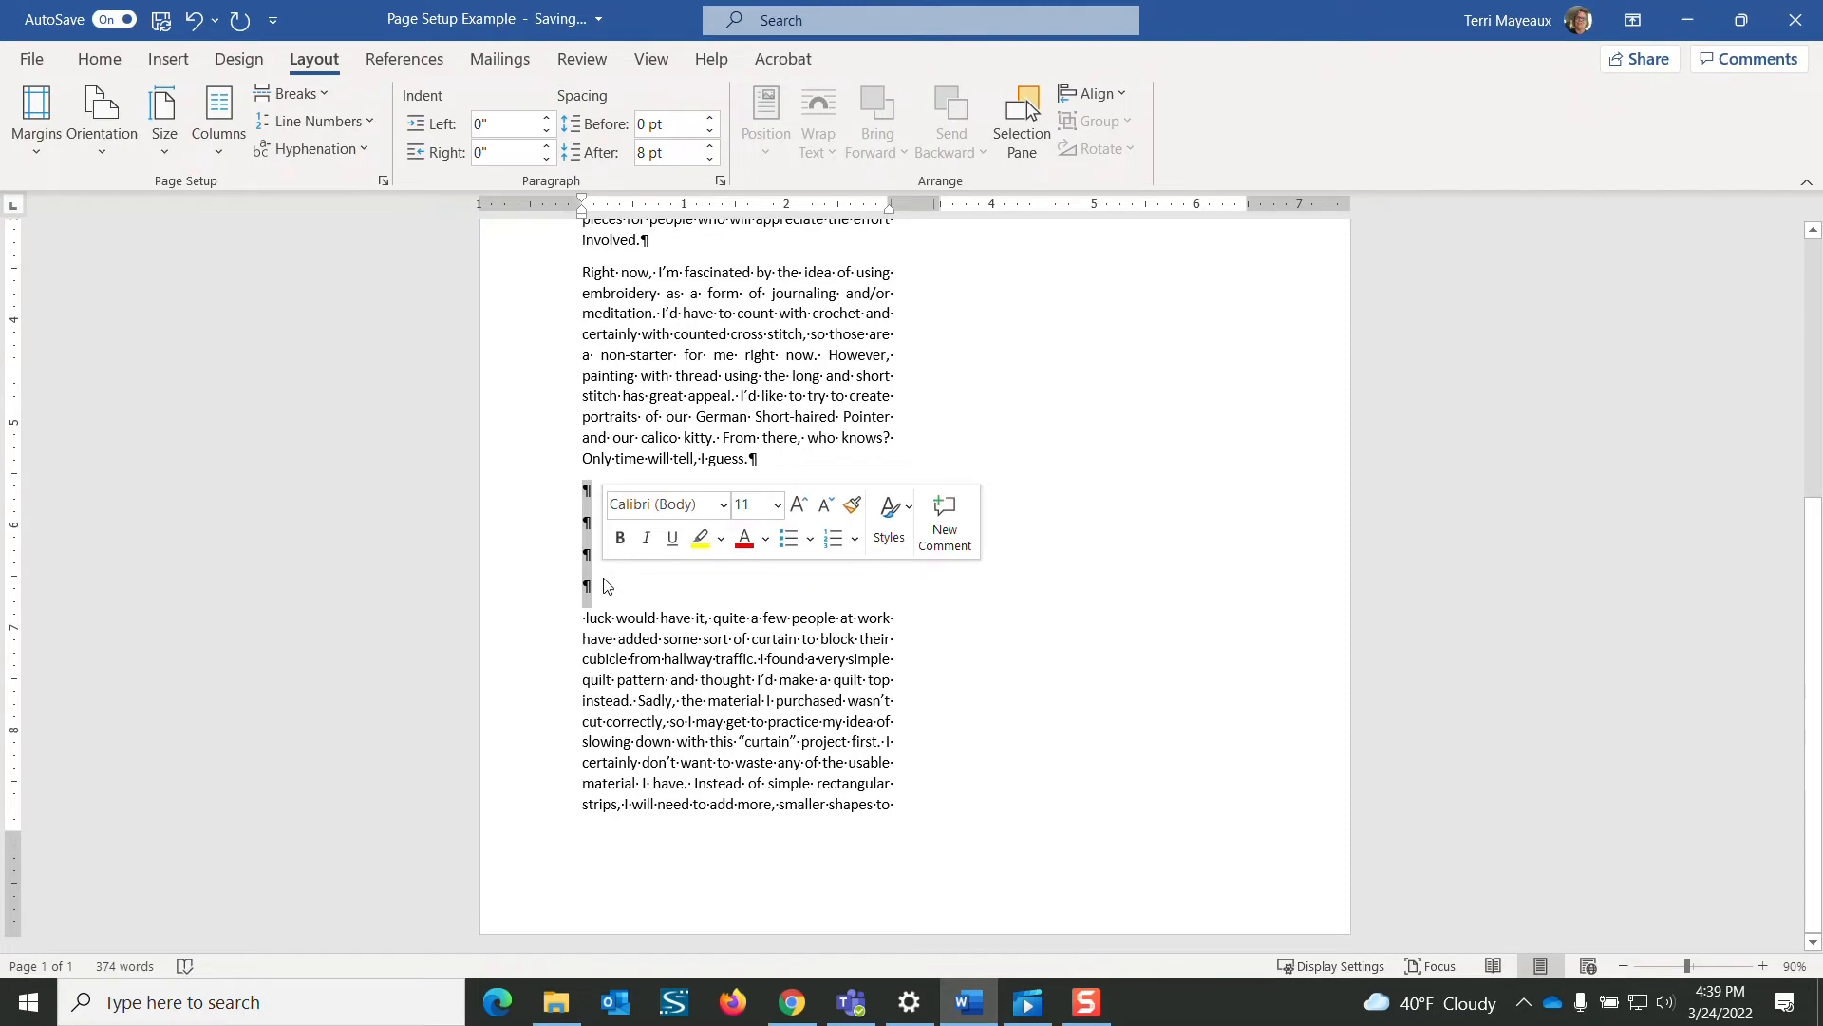
pyautogui.press('Delete')
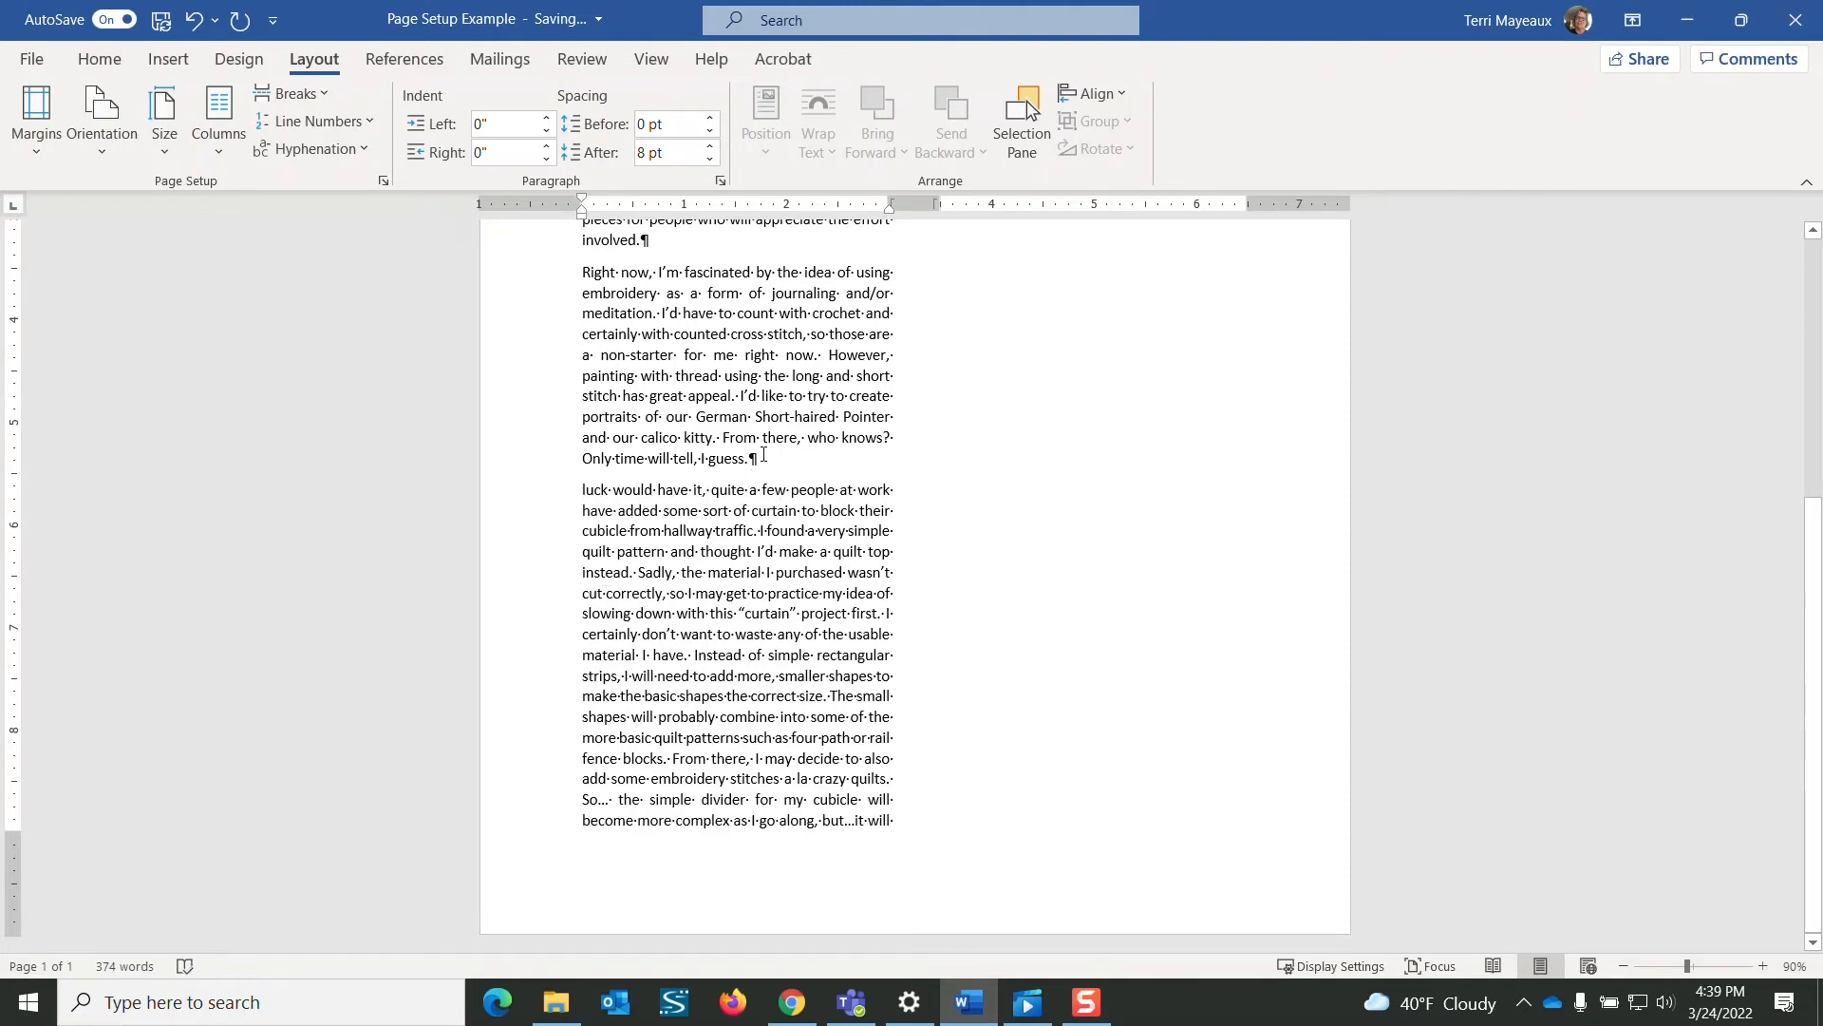
pyautogui.write('As')
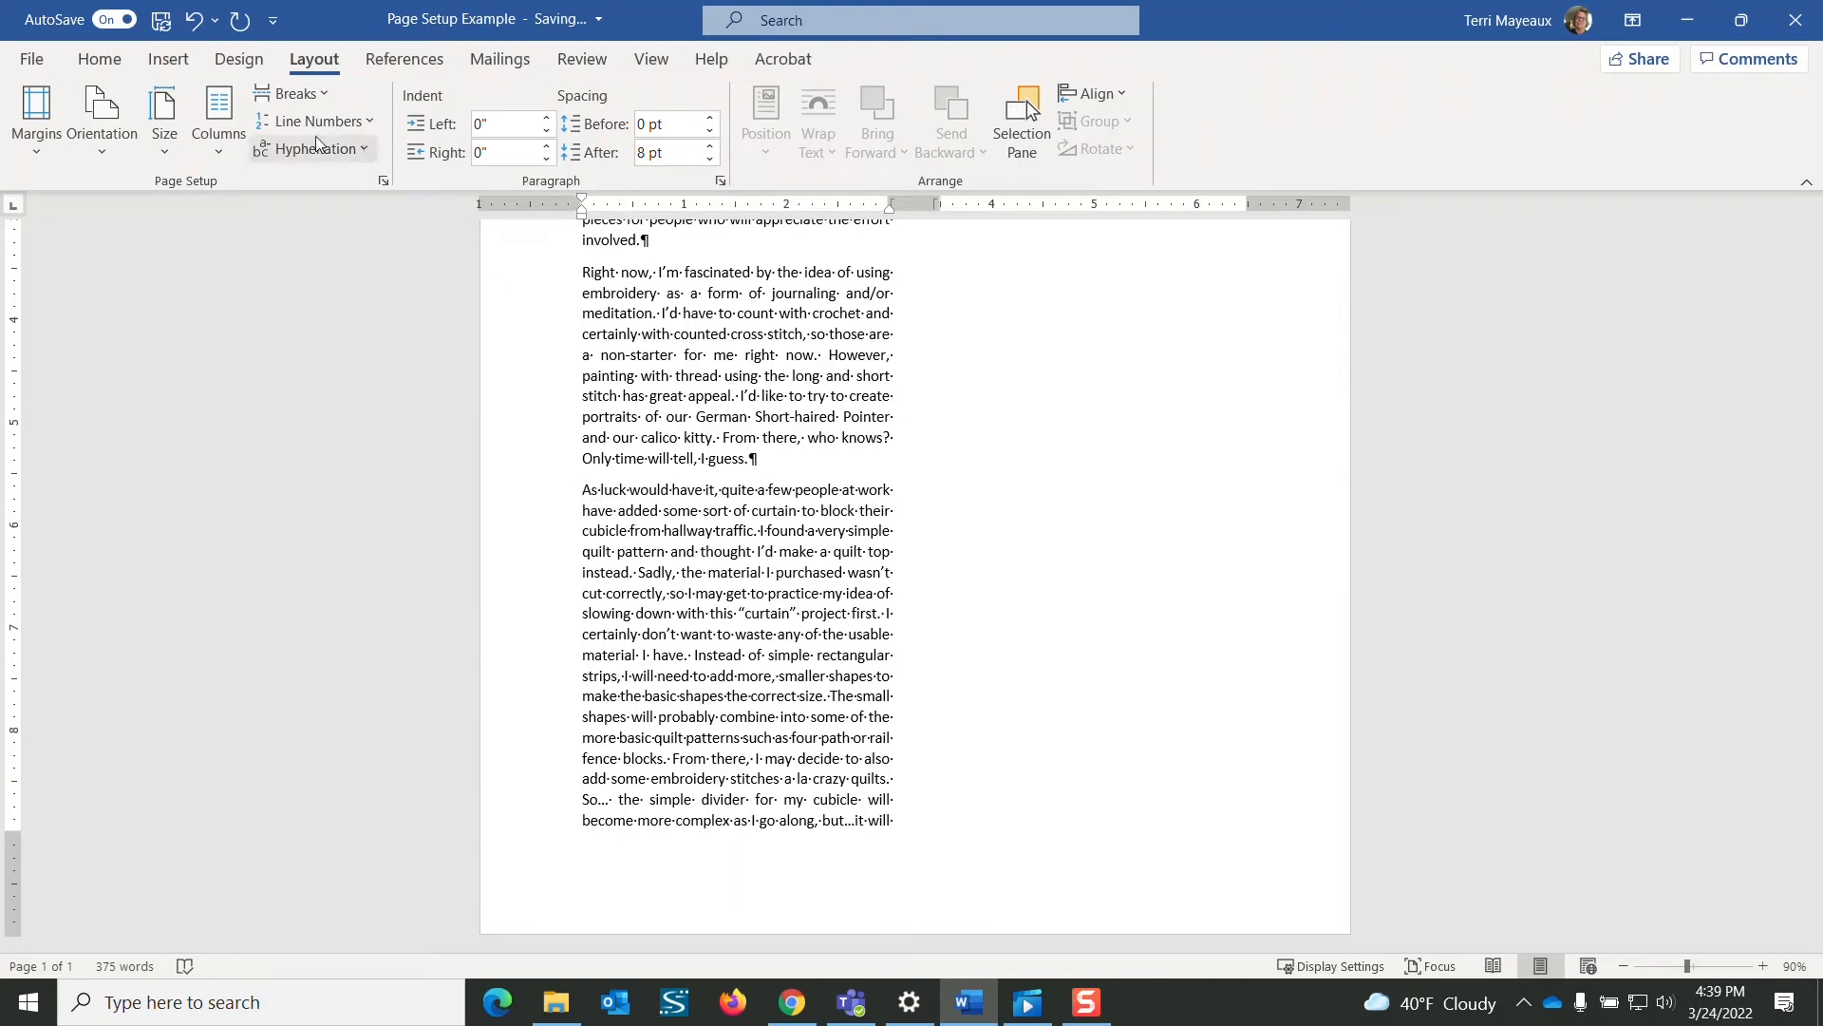
# Insert a Next Page section break before the paragraph beginning "As luck would have it".
pyautogui.click(317, 93)
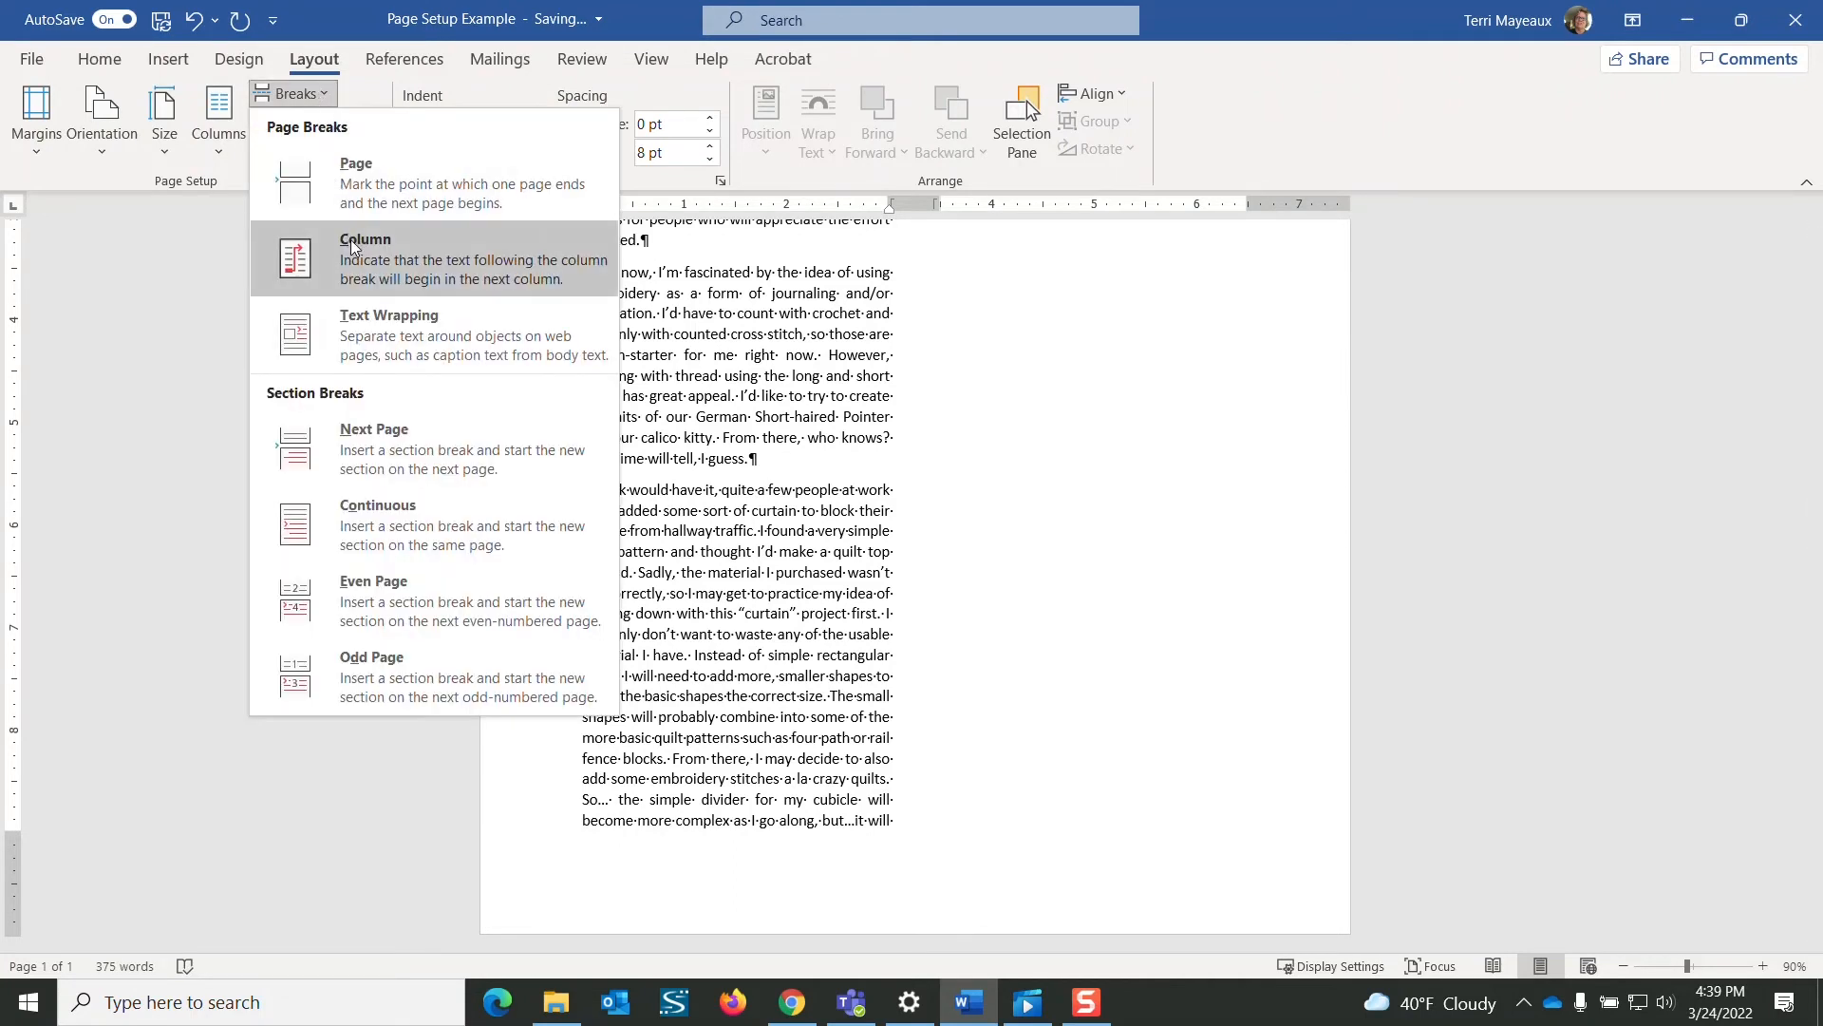
pyautogui.click(441, 431)
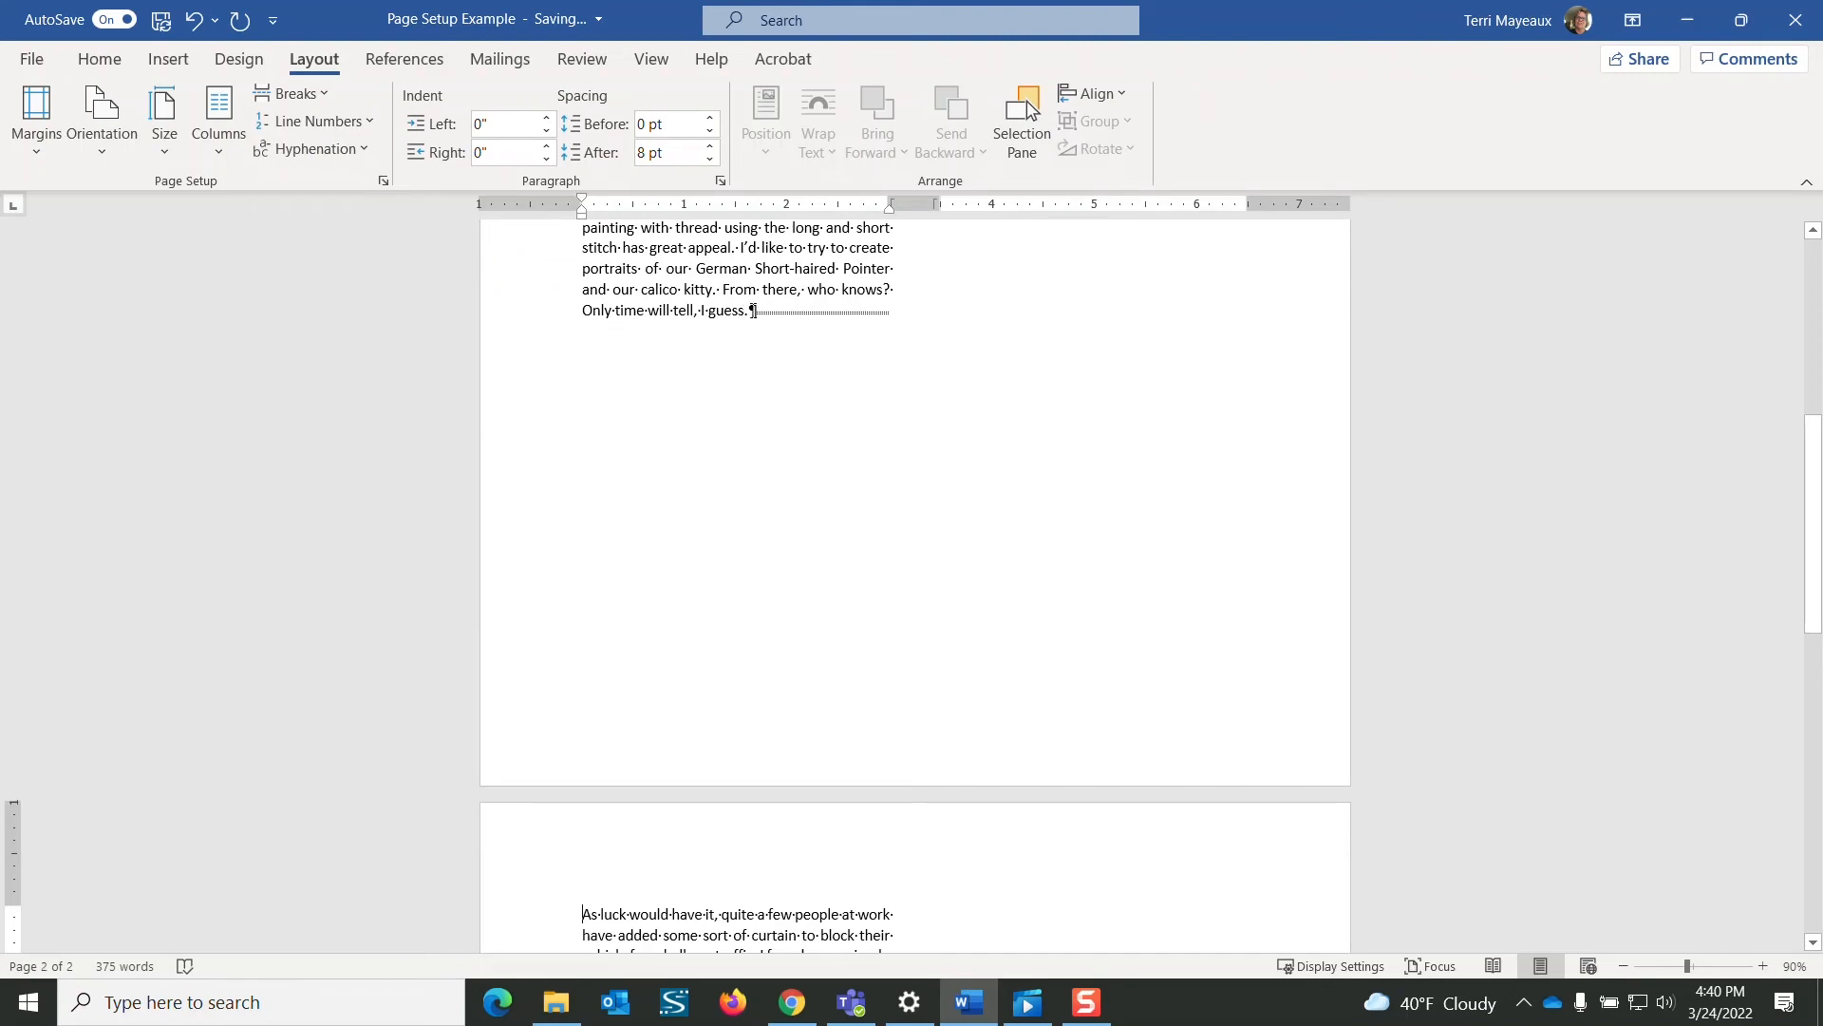
# Add a new line after the "Right now" paragraph, before the Next Page section break, and fill it with random filler text.
pyautogui.click(750, 311)
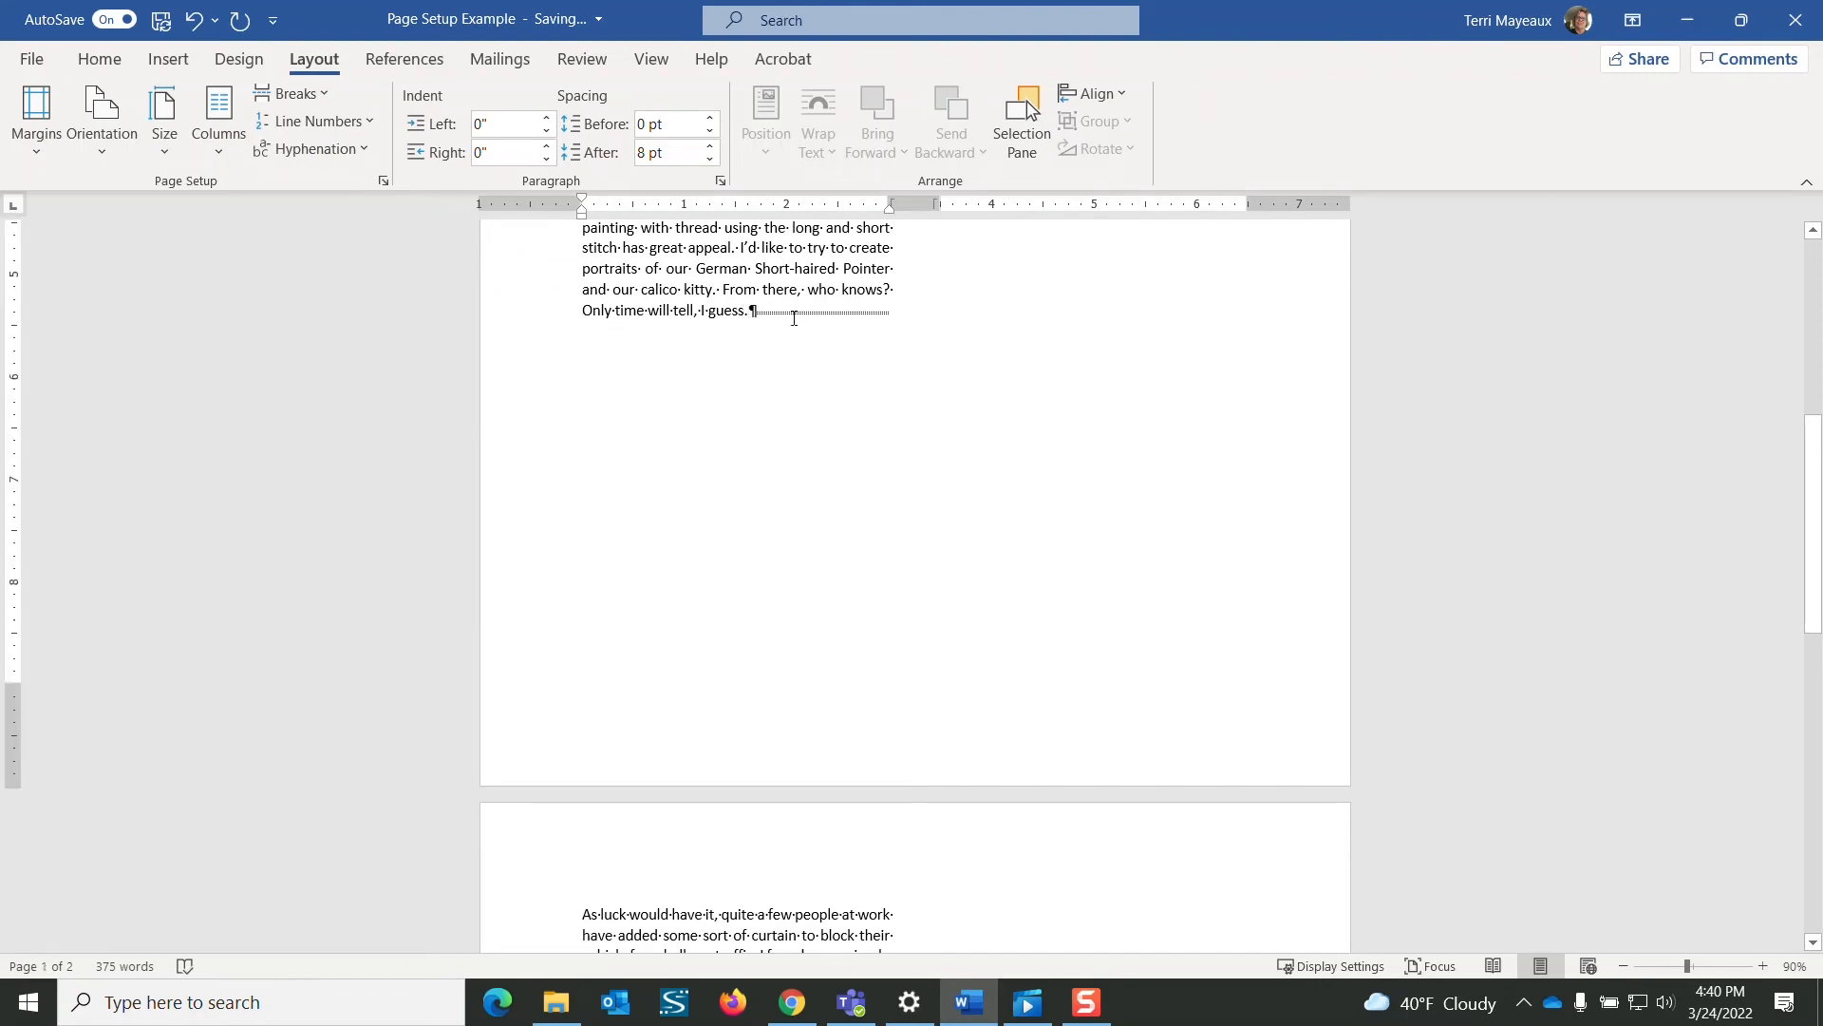
pyautogui.press('Return')
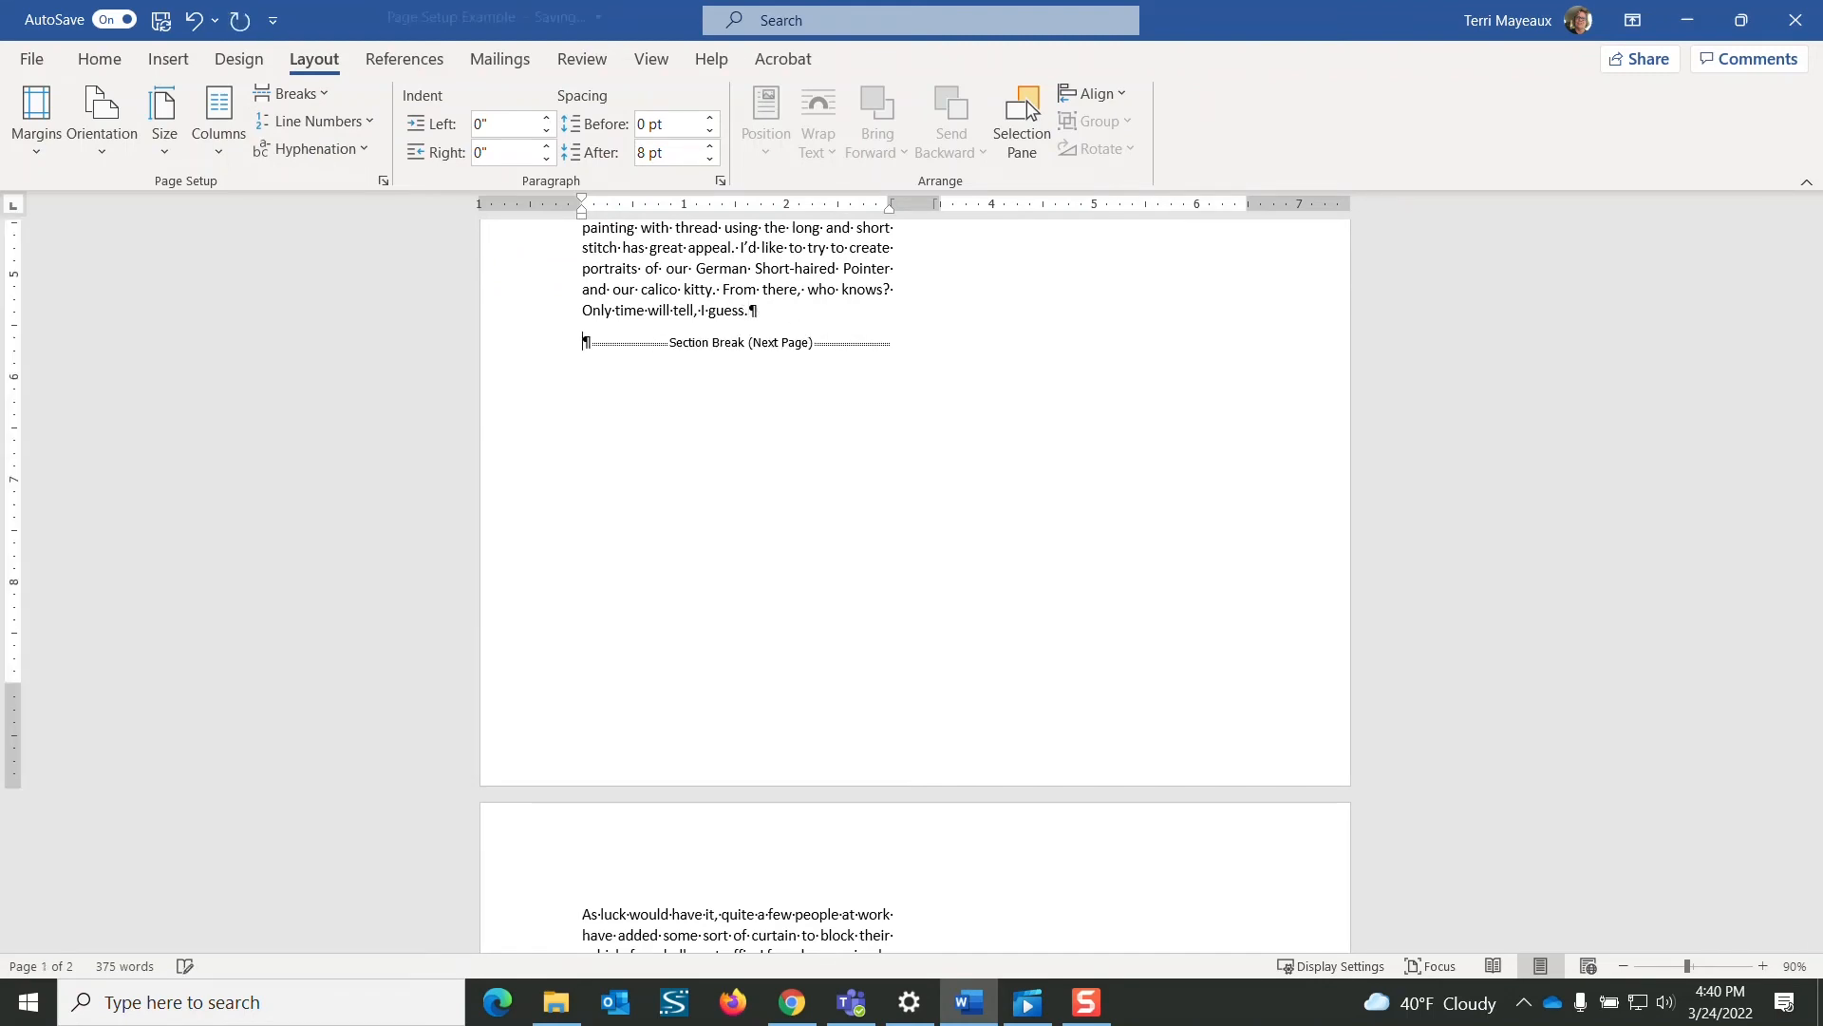
pyautogui.write('A;dkjf')
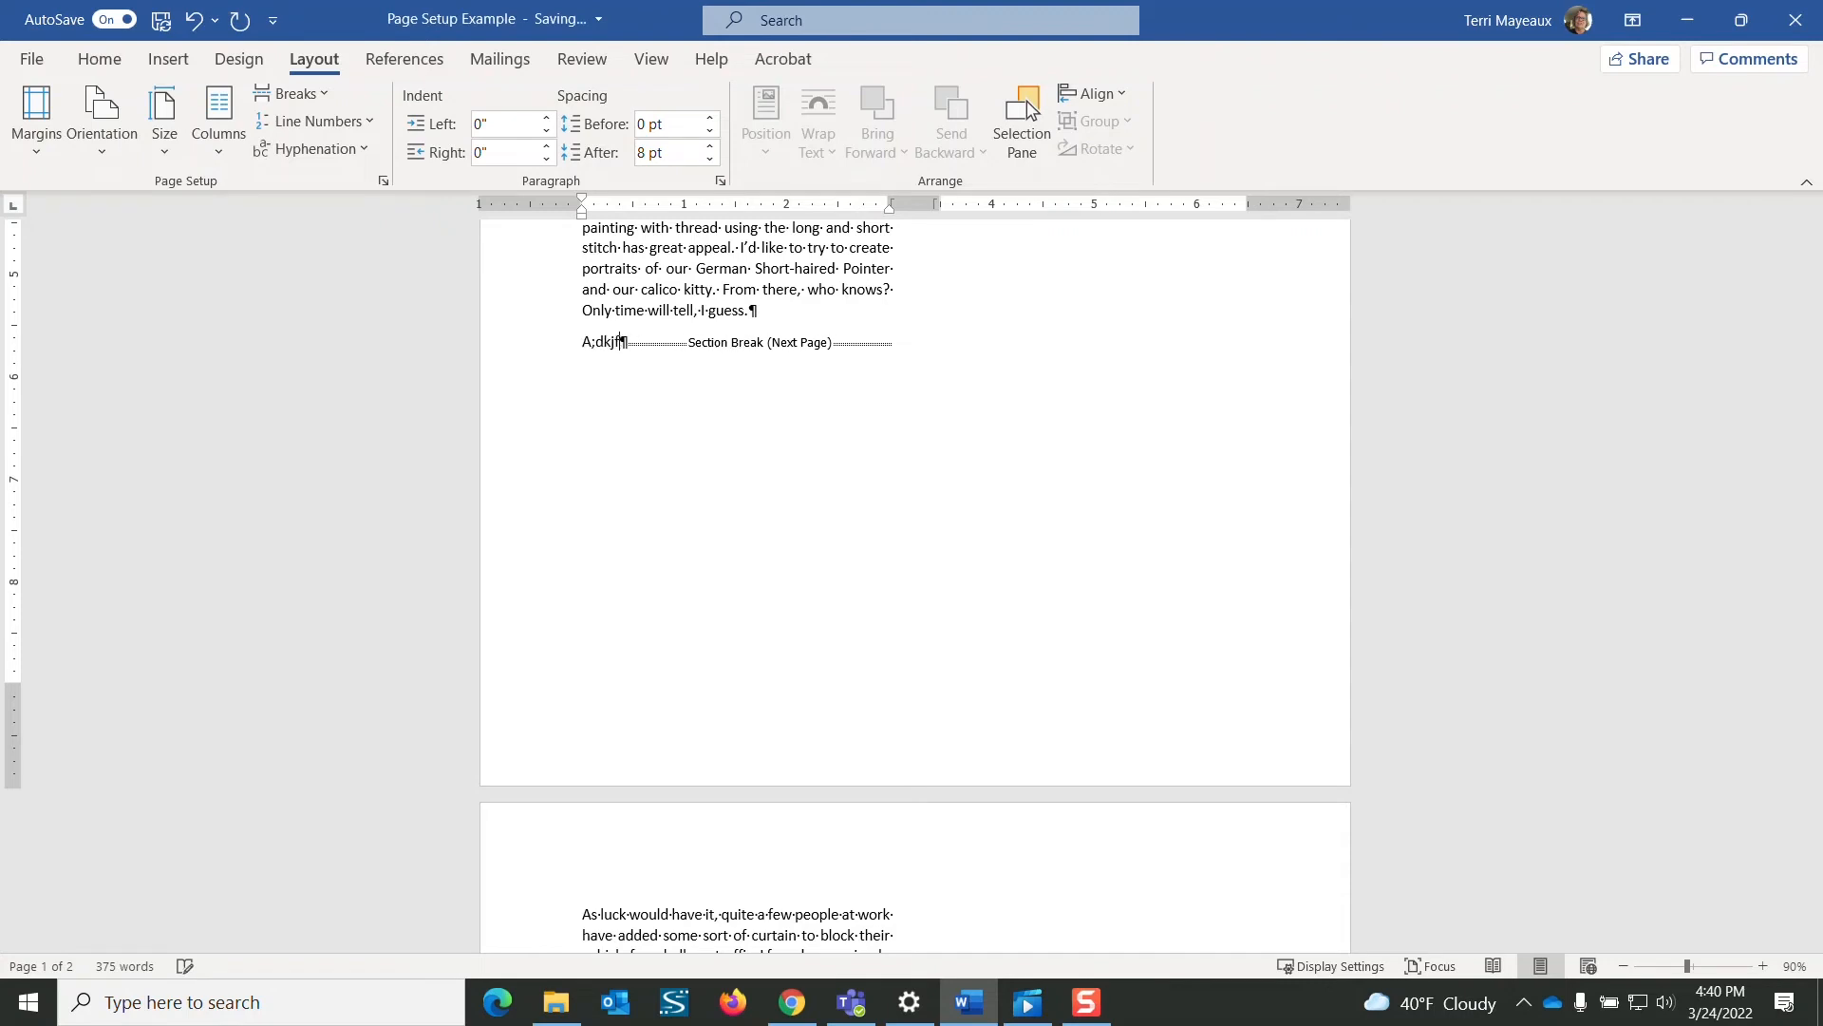
pyautogui.write(';adj;afkja;fj ad fa;sfjadfj a;')
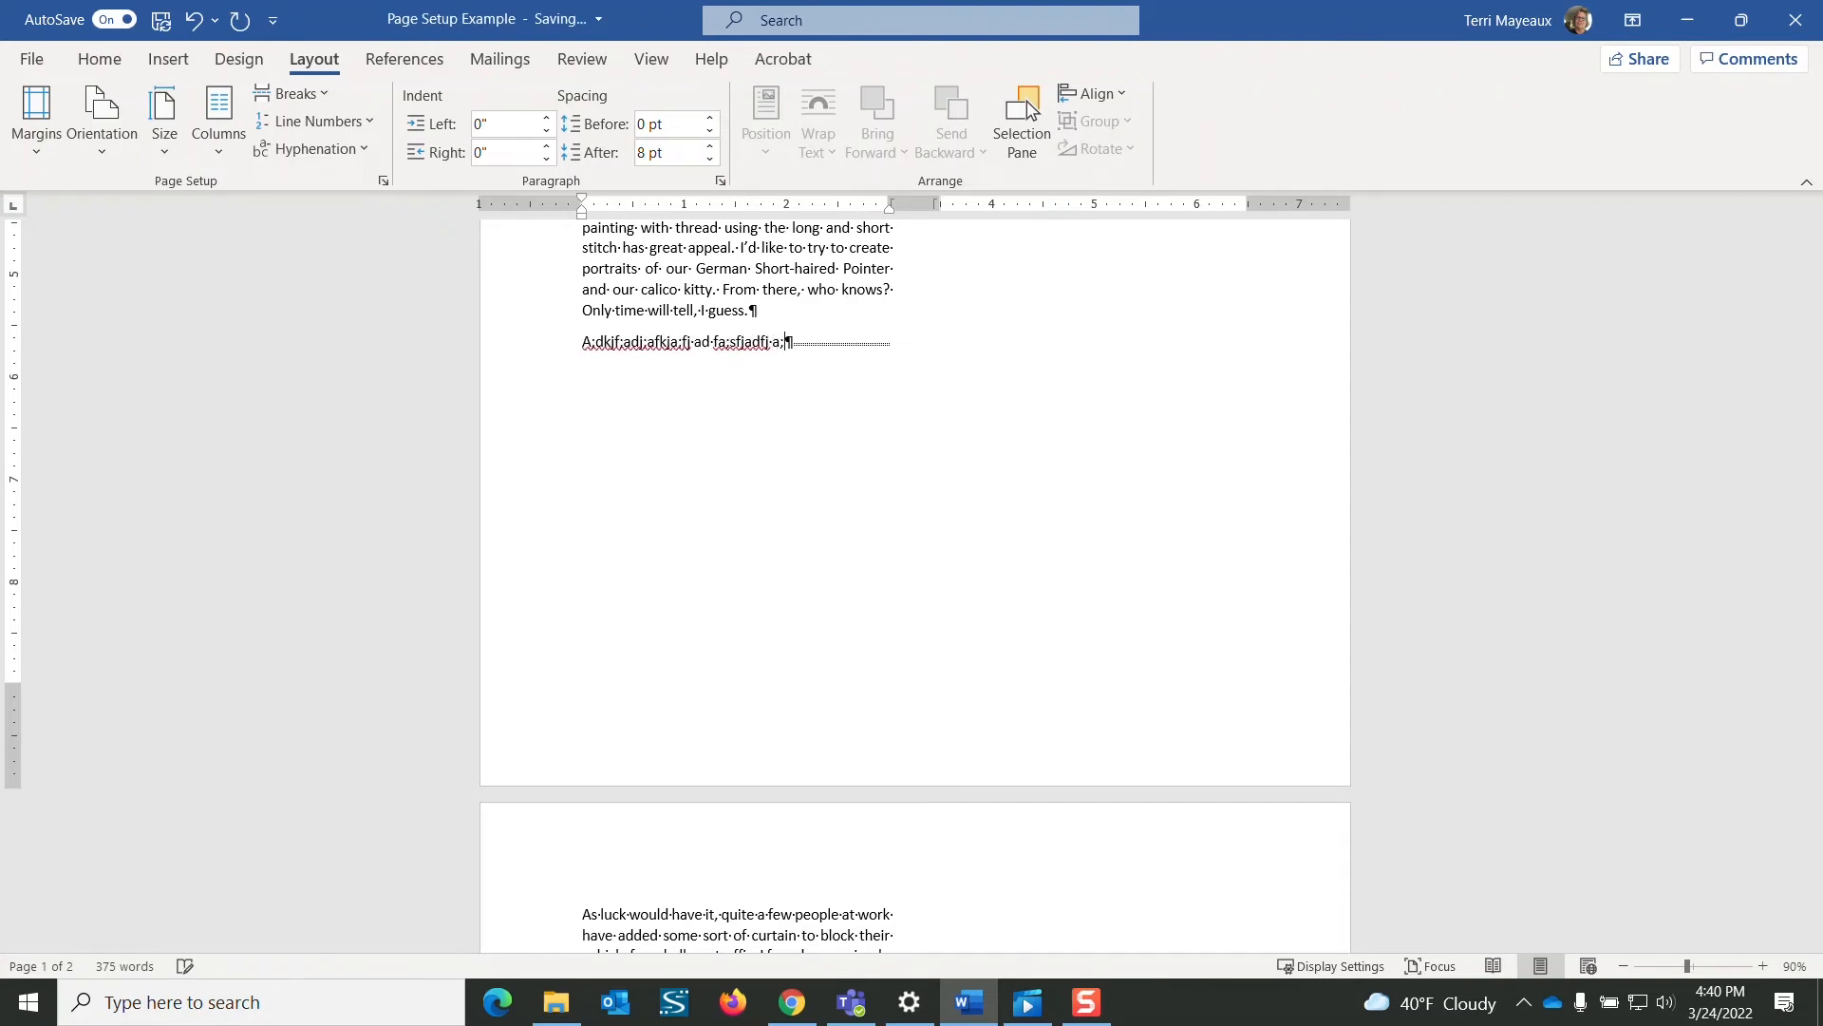
pyautogui.write('f ;fjas;f a;dlfj ;alfjd alfj adf ;s')
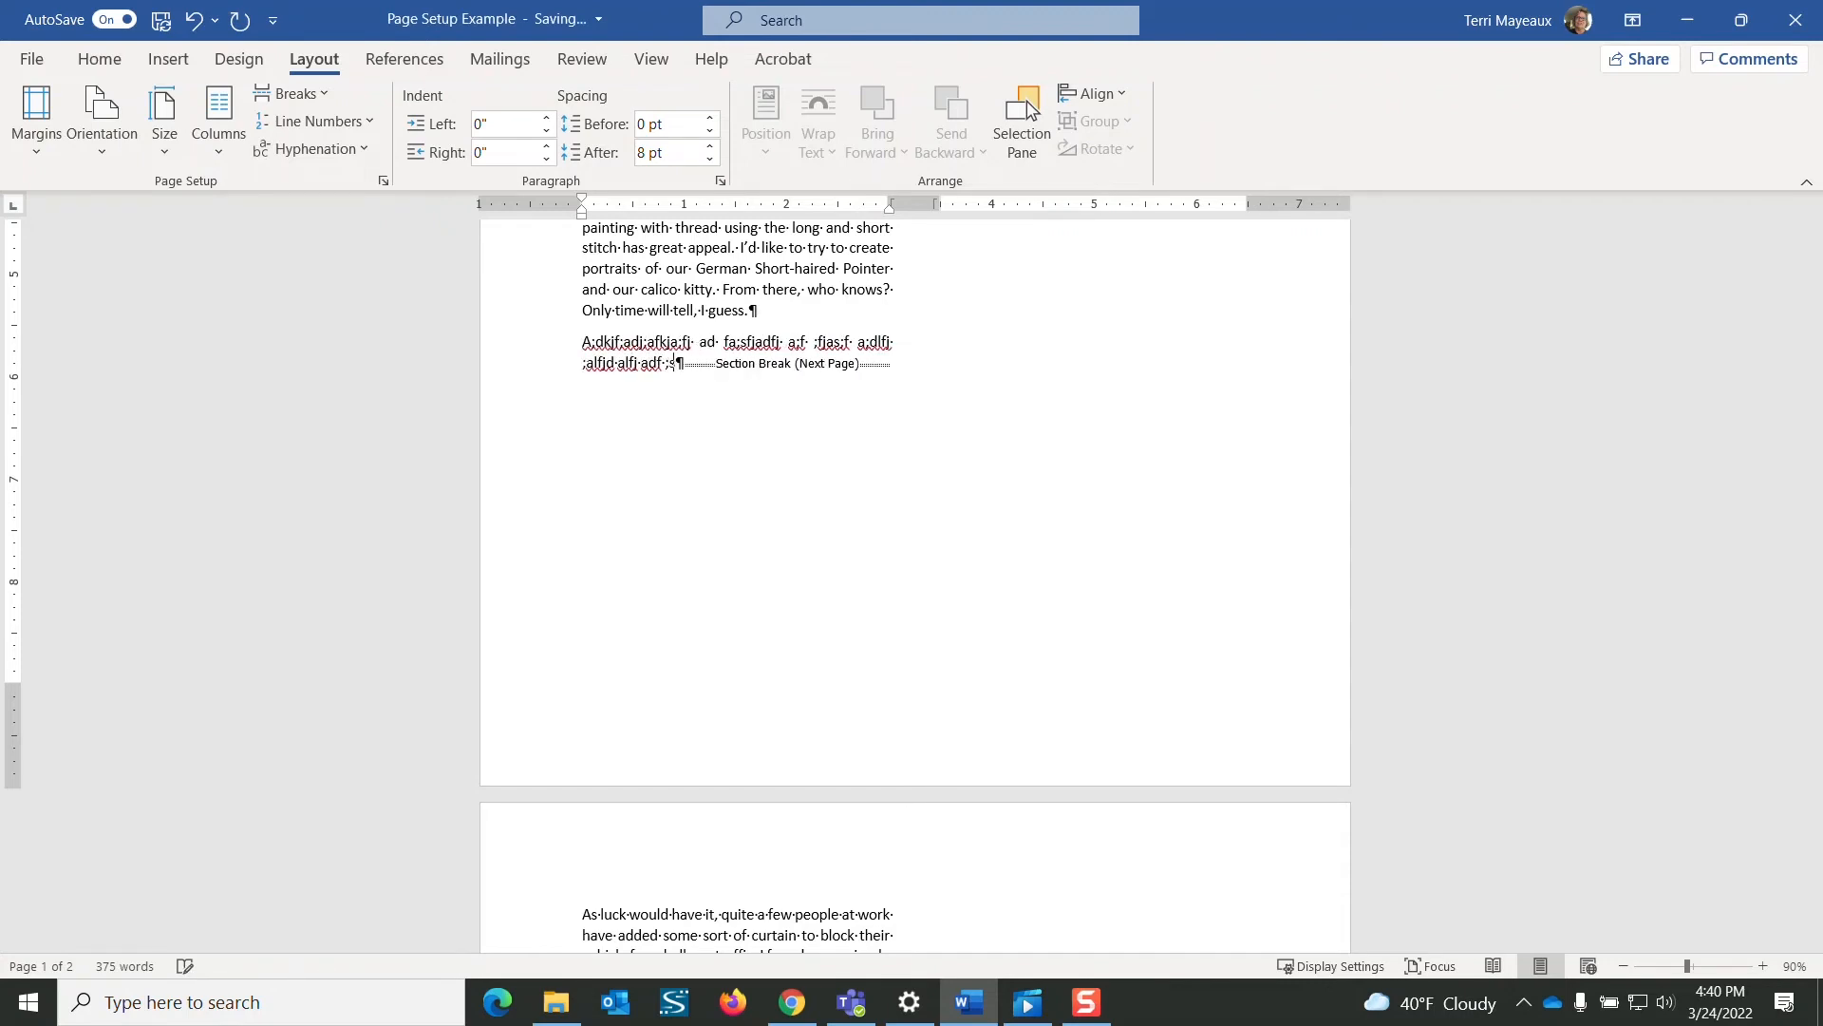
pyautogui.write('lfd j;af j;alfj aljf a;f a;fj;afdj a;lfj')
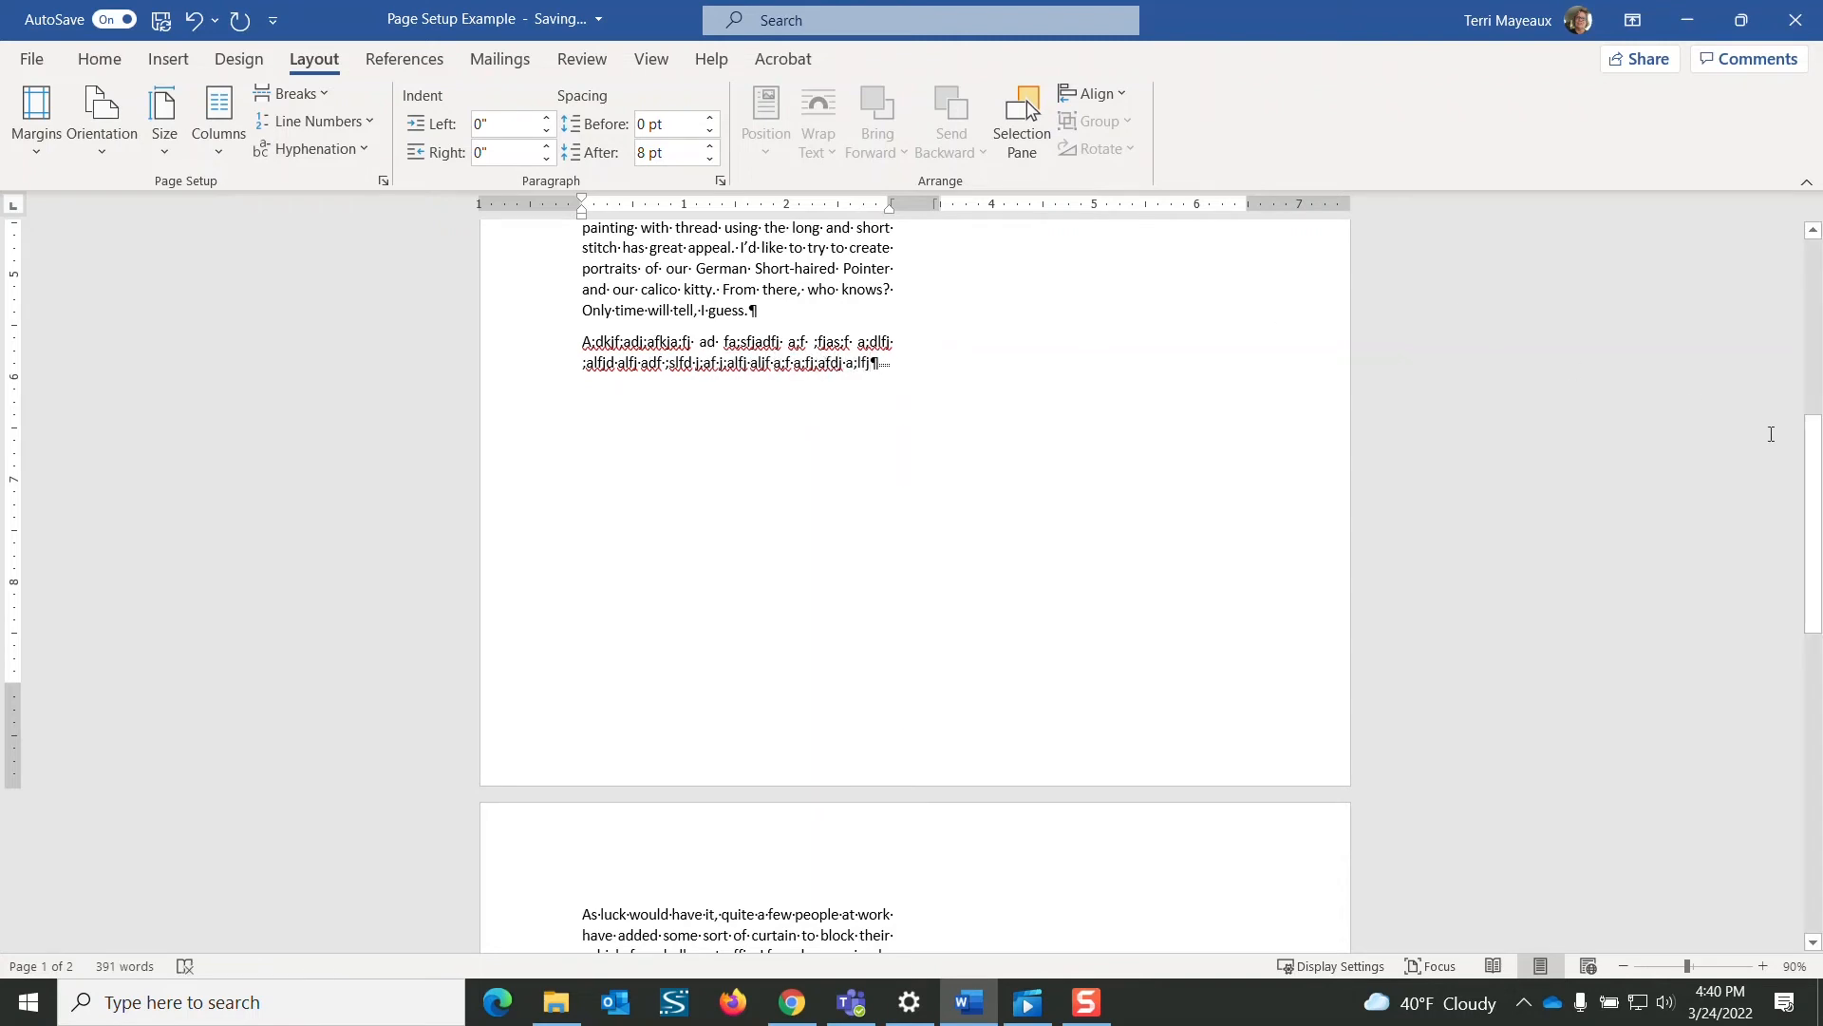
# Insert a Continuous section break at the end of the "Slow Down, Simplify, and Create" title.
pyautogui.moveTo(1812, 446); pyautogui.dragTo(1774, 376)
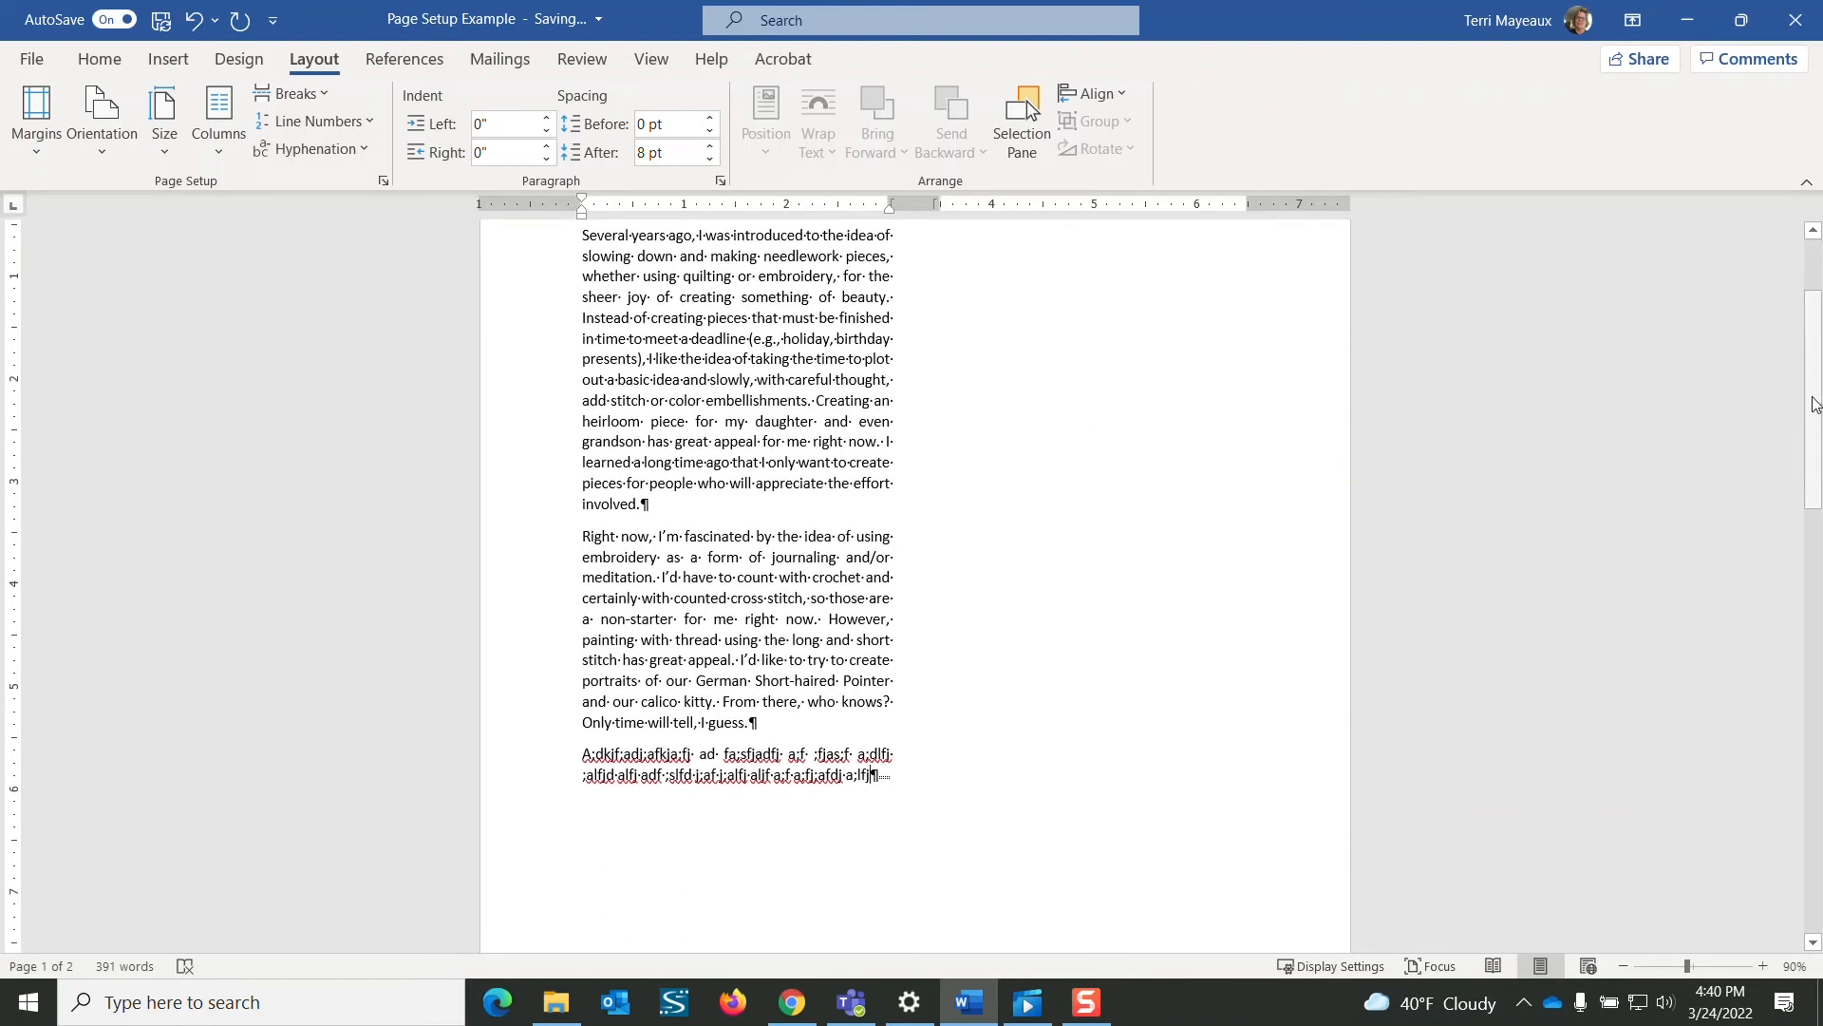
pyautogui.moveTo(1813, 406); pyautogui.dragTo(1741, 349)
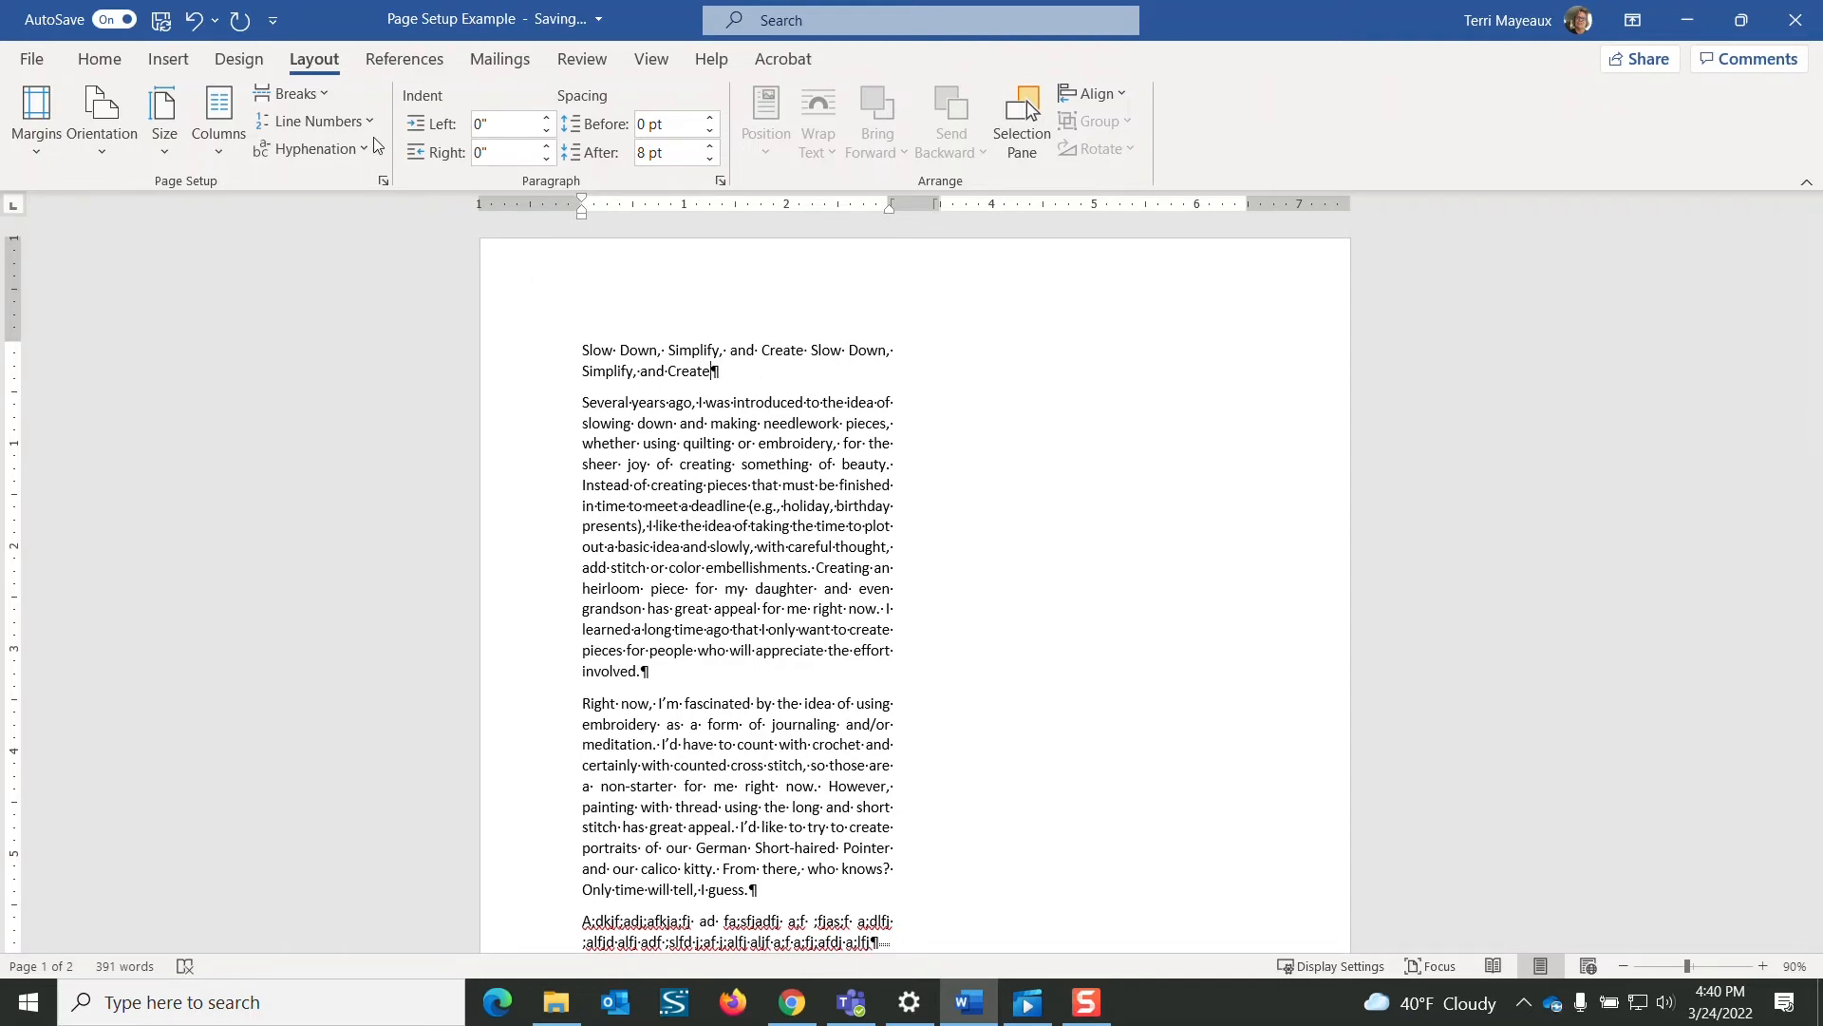
pyautogui.click(326, 96)
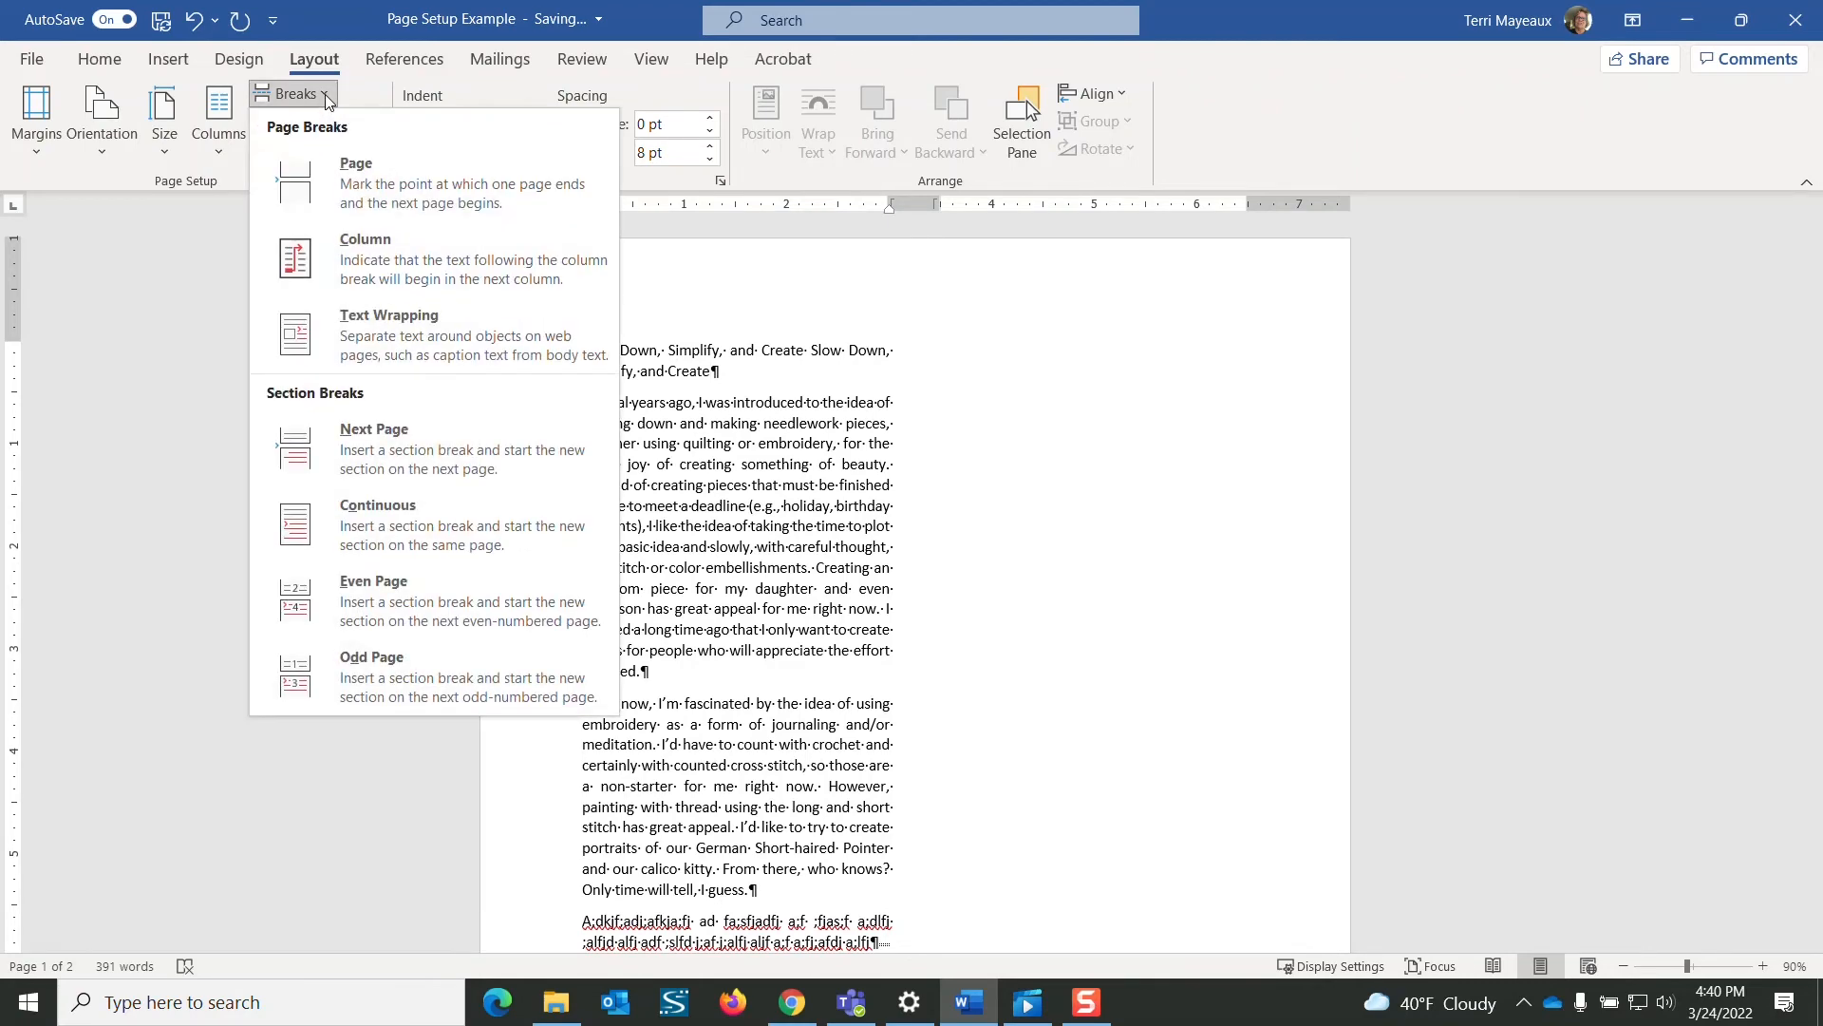
pyautogui.click(453, 513)
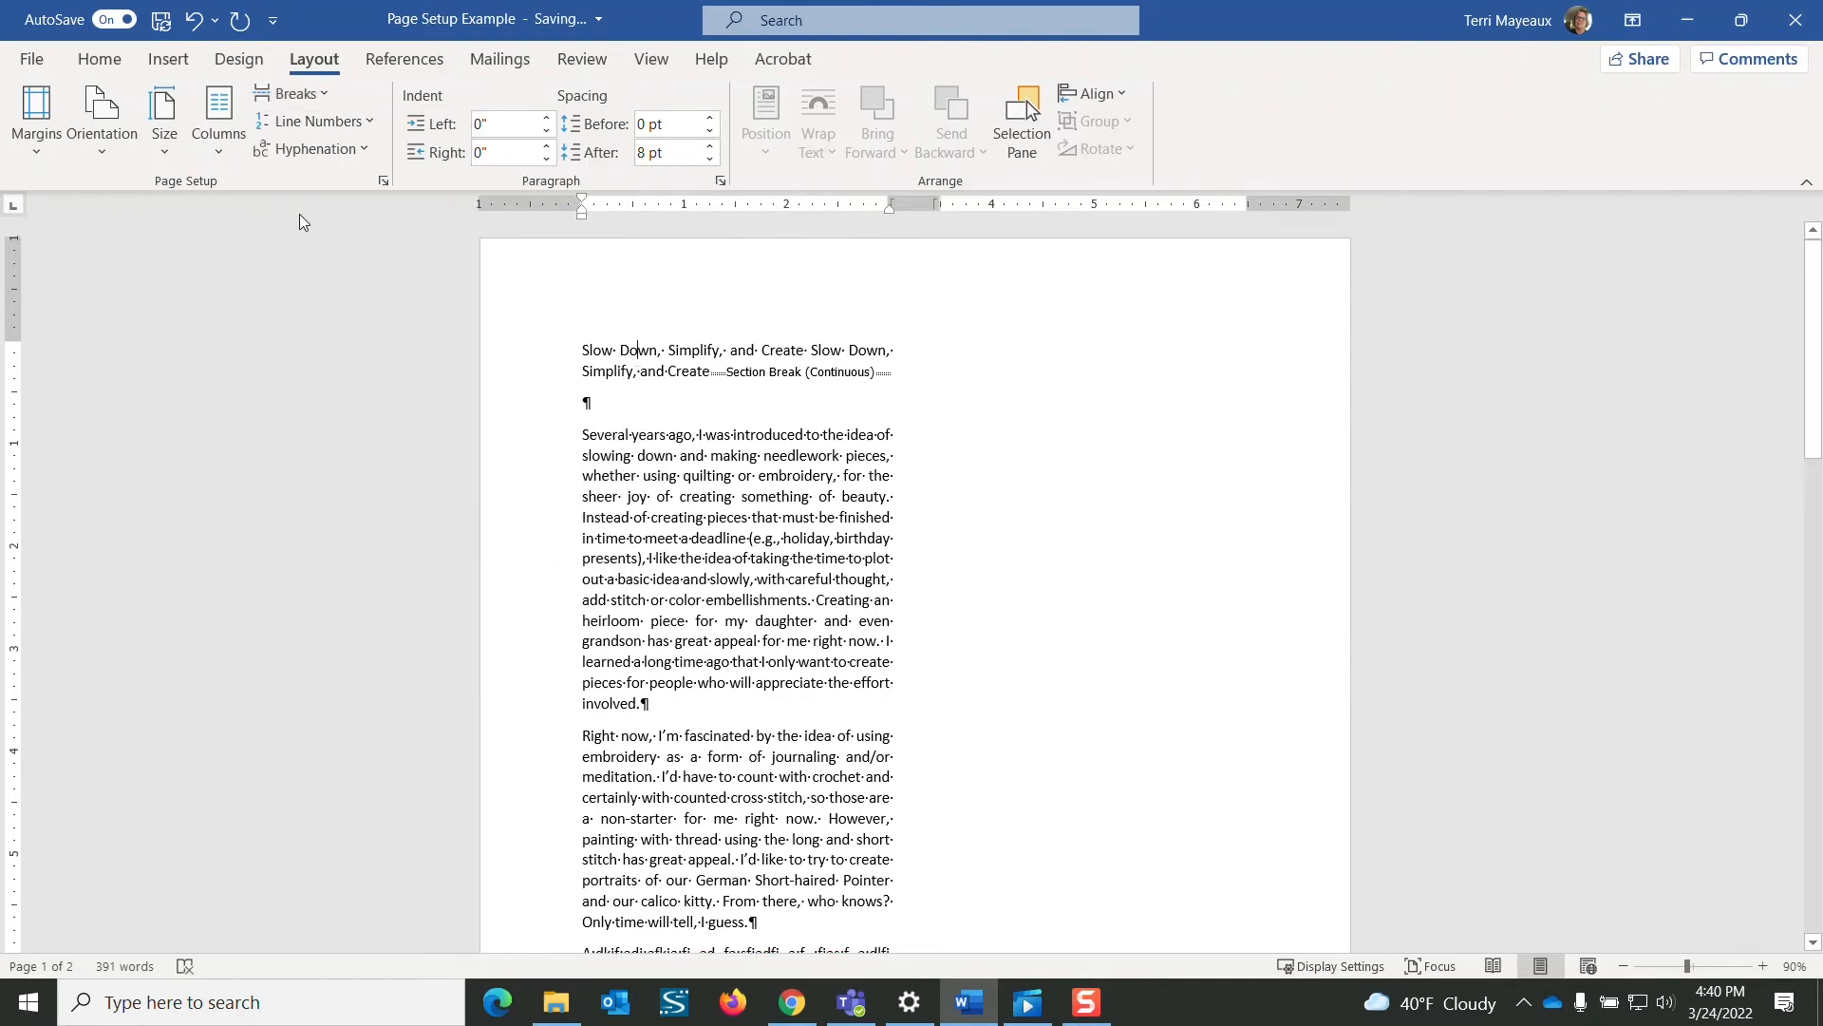
# Set the title section to one column and delete the blank line below its section break.
pyautogui.click(220, 152)
pyautogui.click(249, 197)
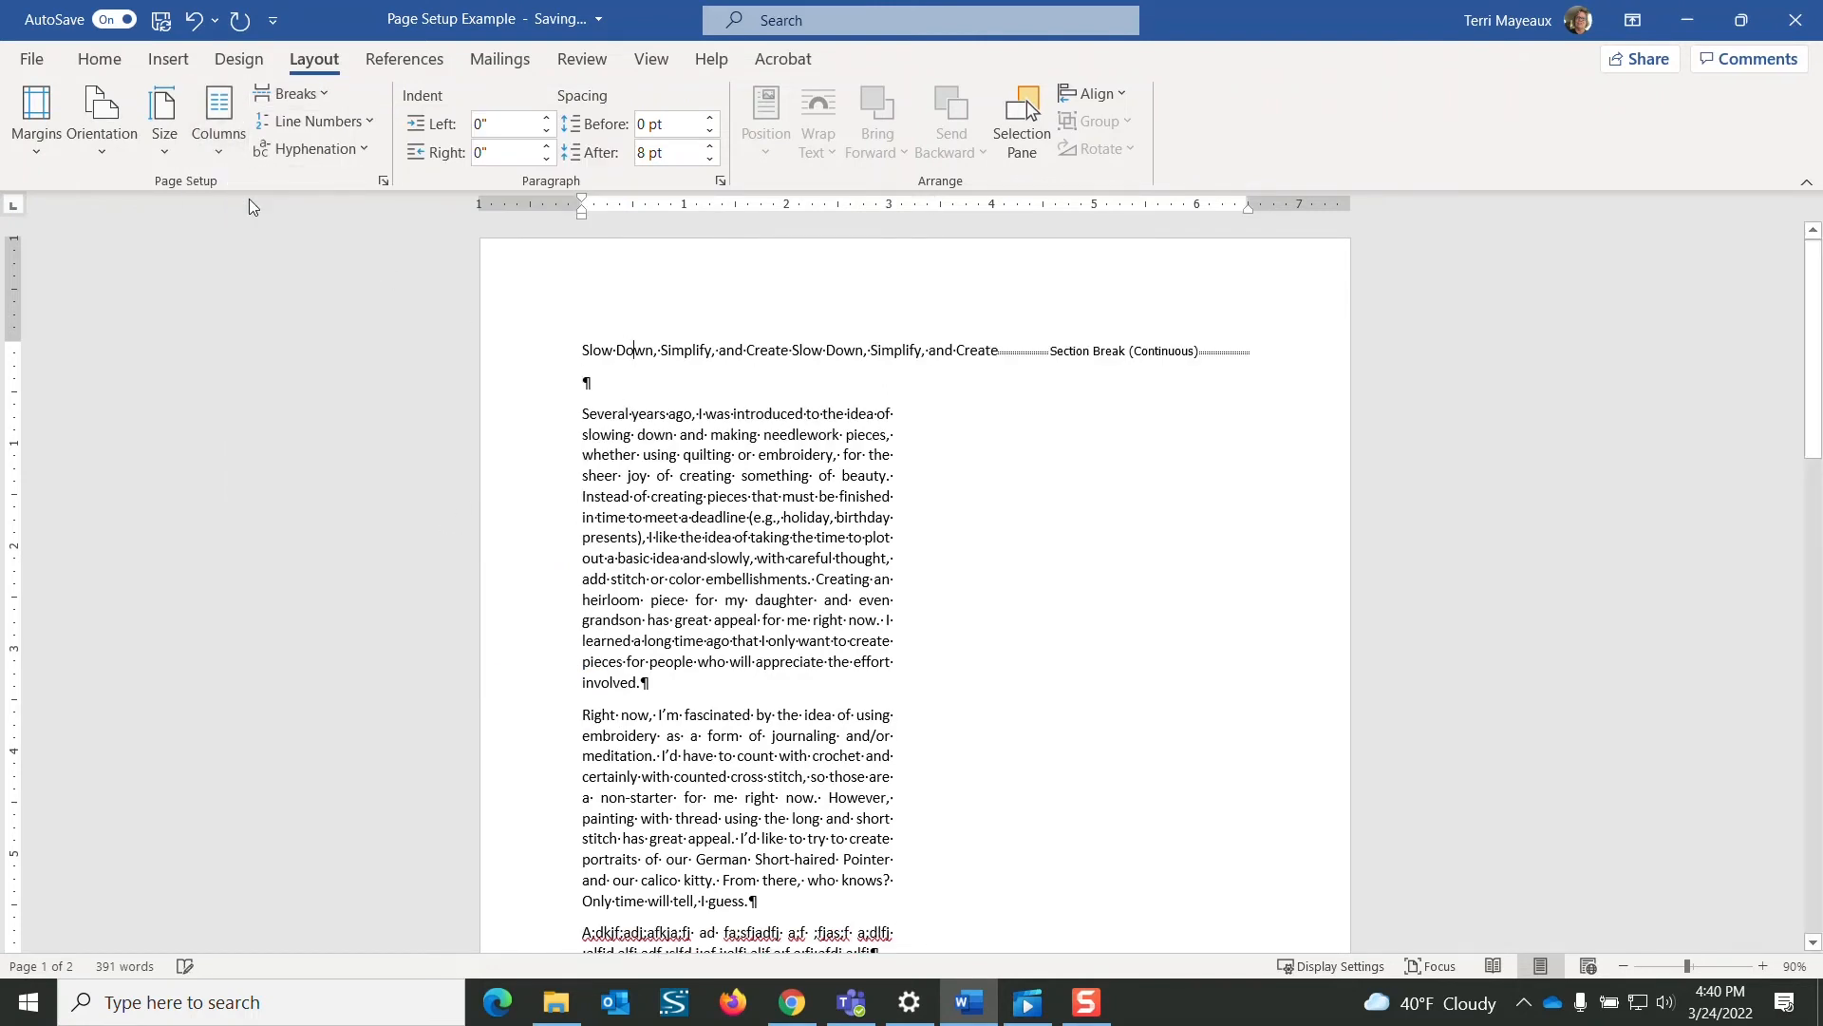
pyautogui.click(585, 380)
pyautogui.press('Delete')
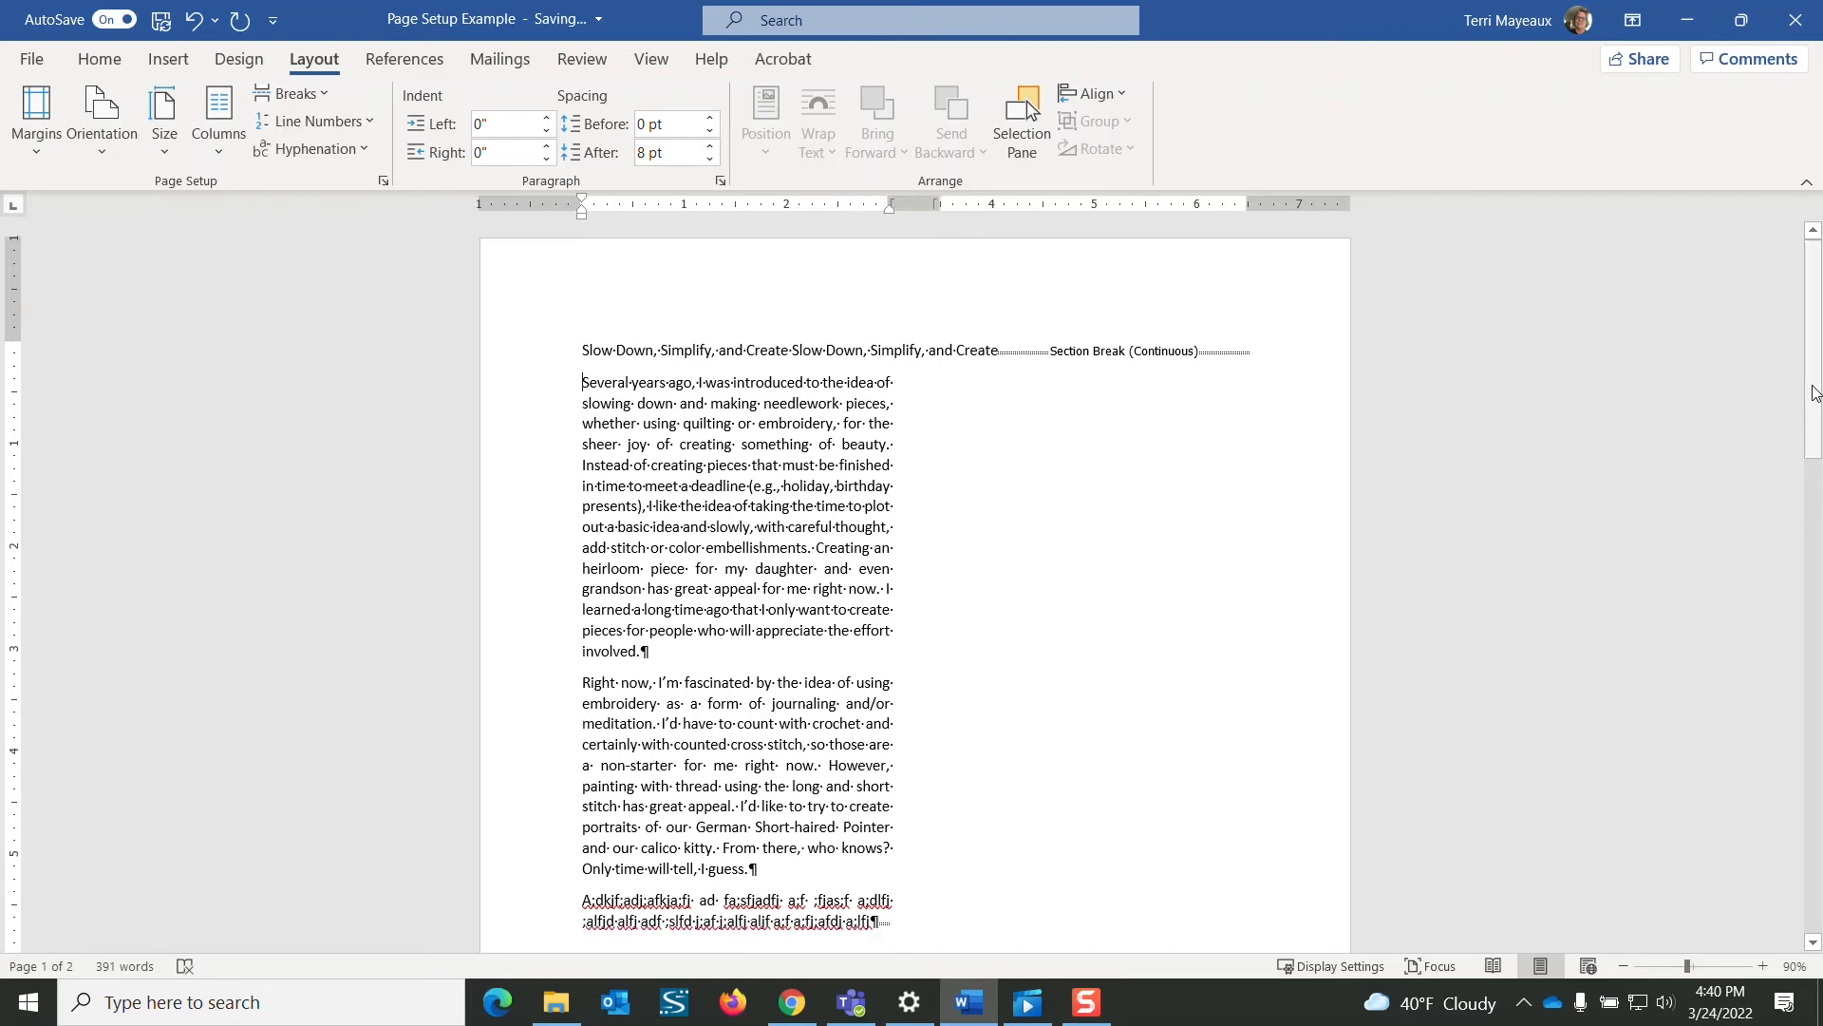
# Insert a column break directly before the random filler text below the "Right now" paragraph.
pyautogui.moveTo(1814, 374); pyautogui.dragTo(1815, 476)
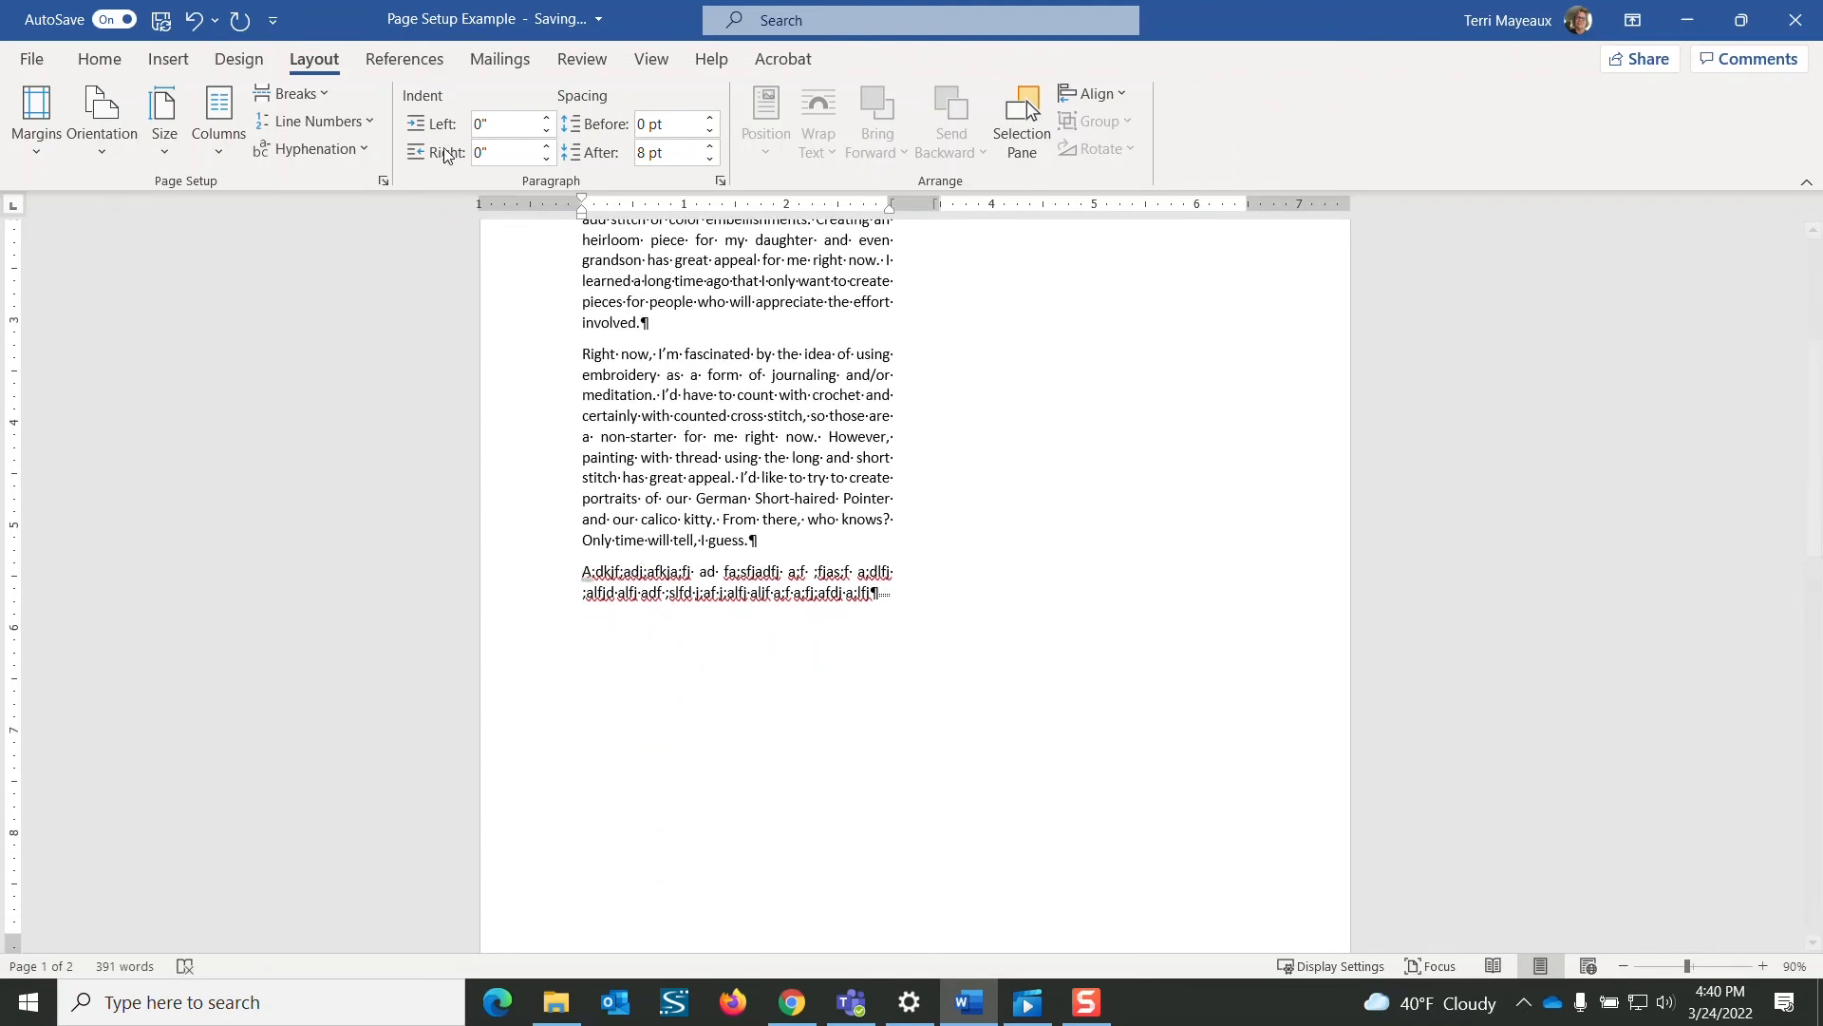
pyautogui.click(333, 94)
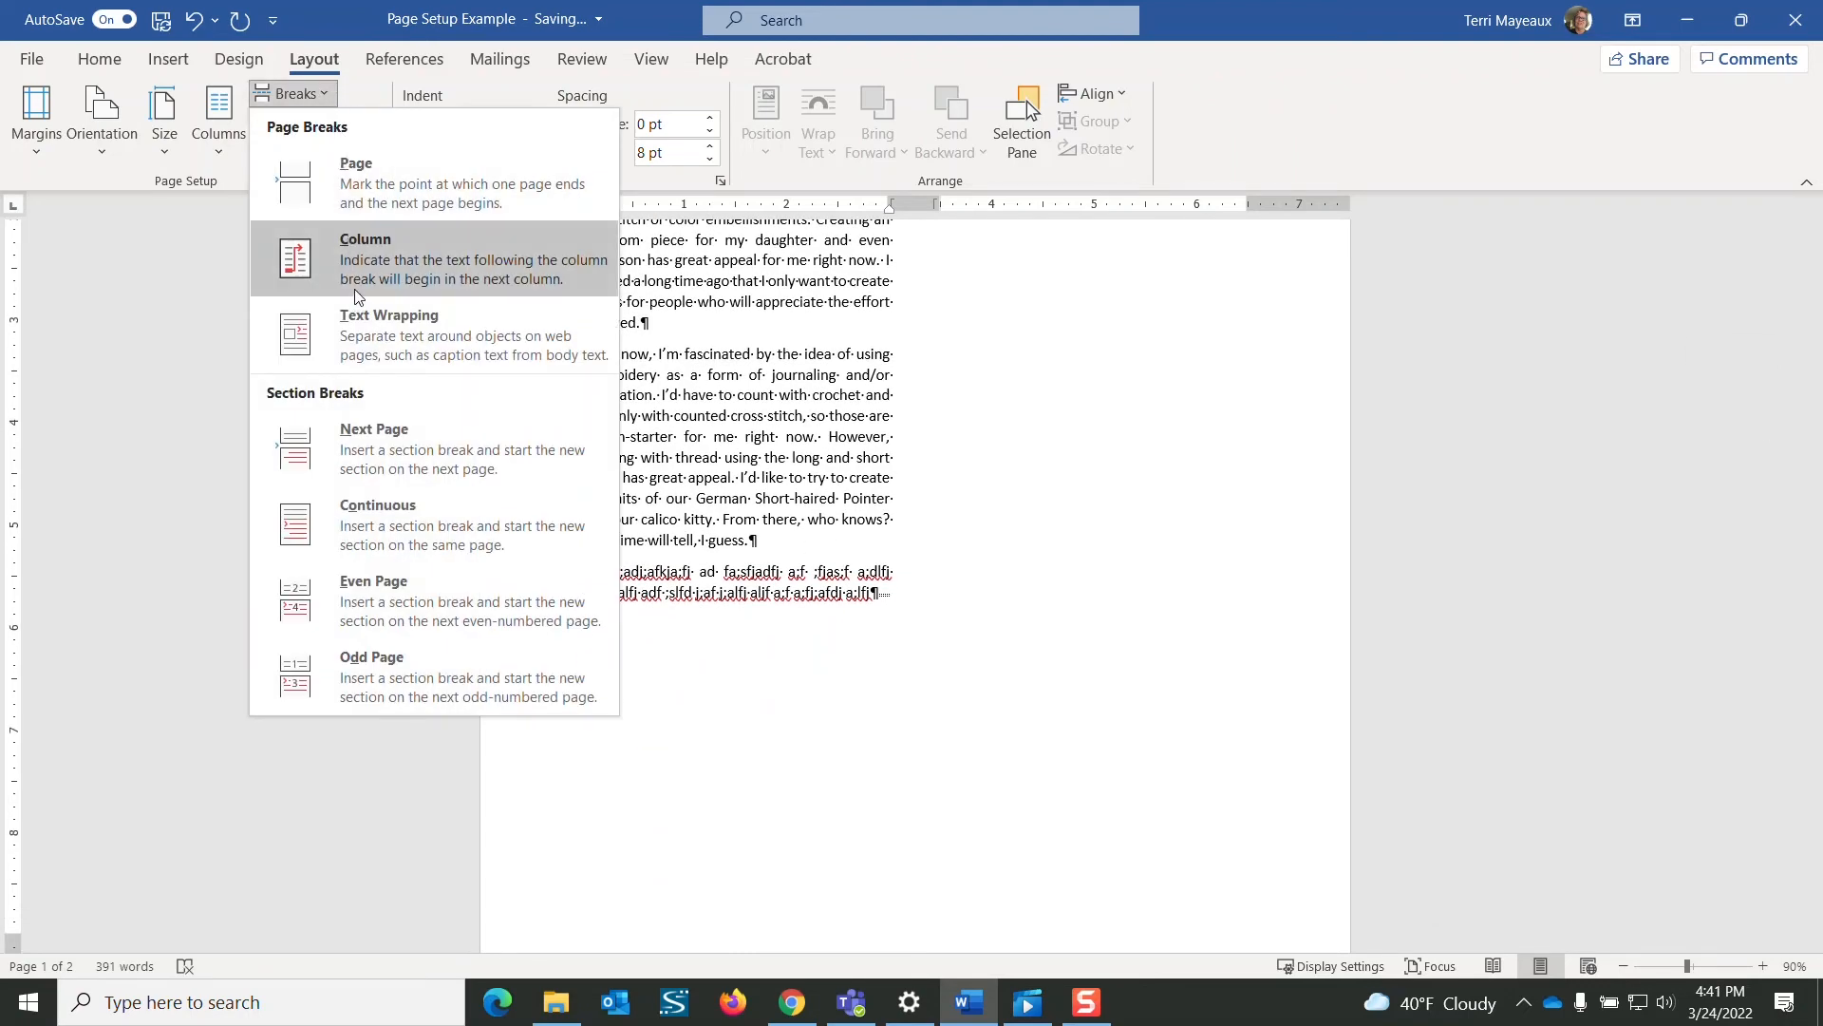
pyautogui.click(365, 258)
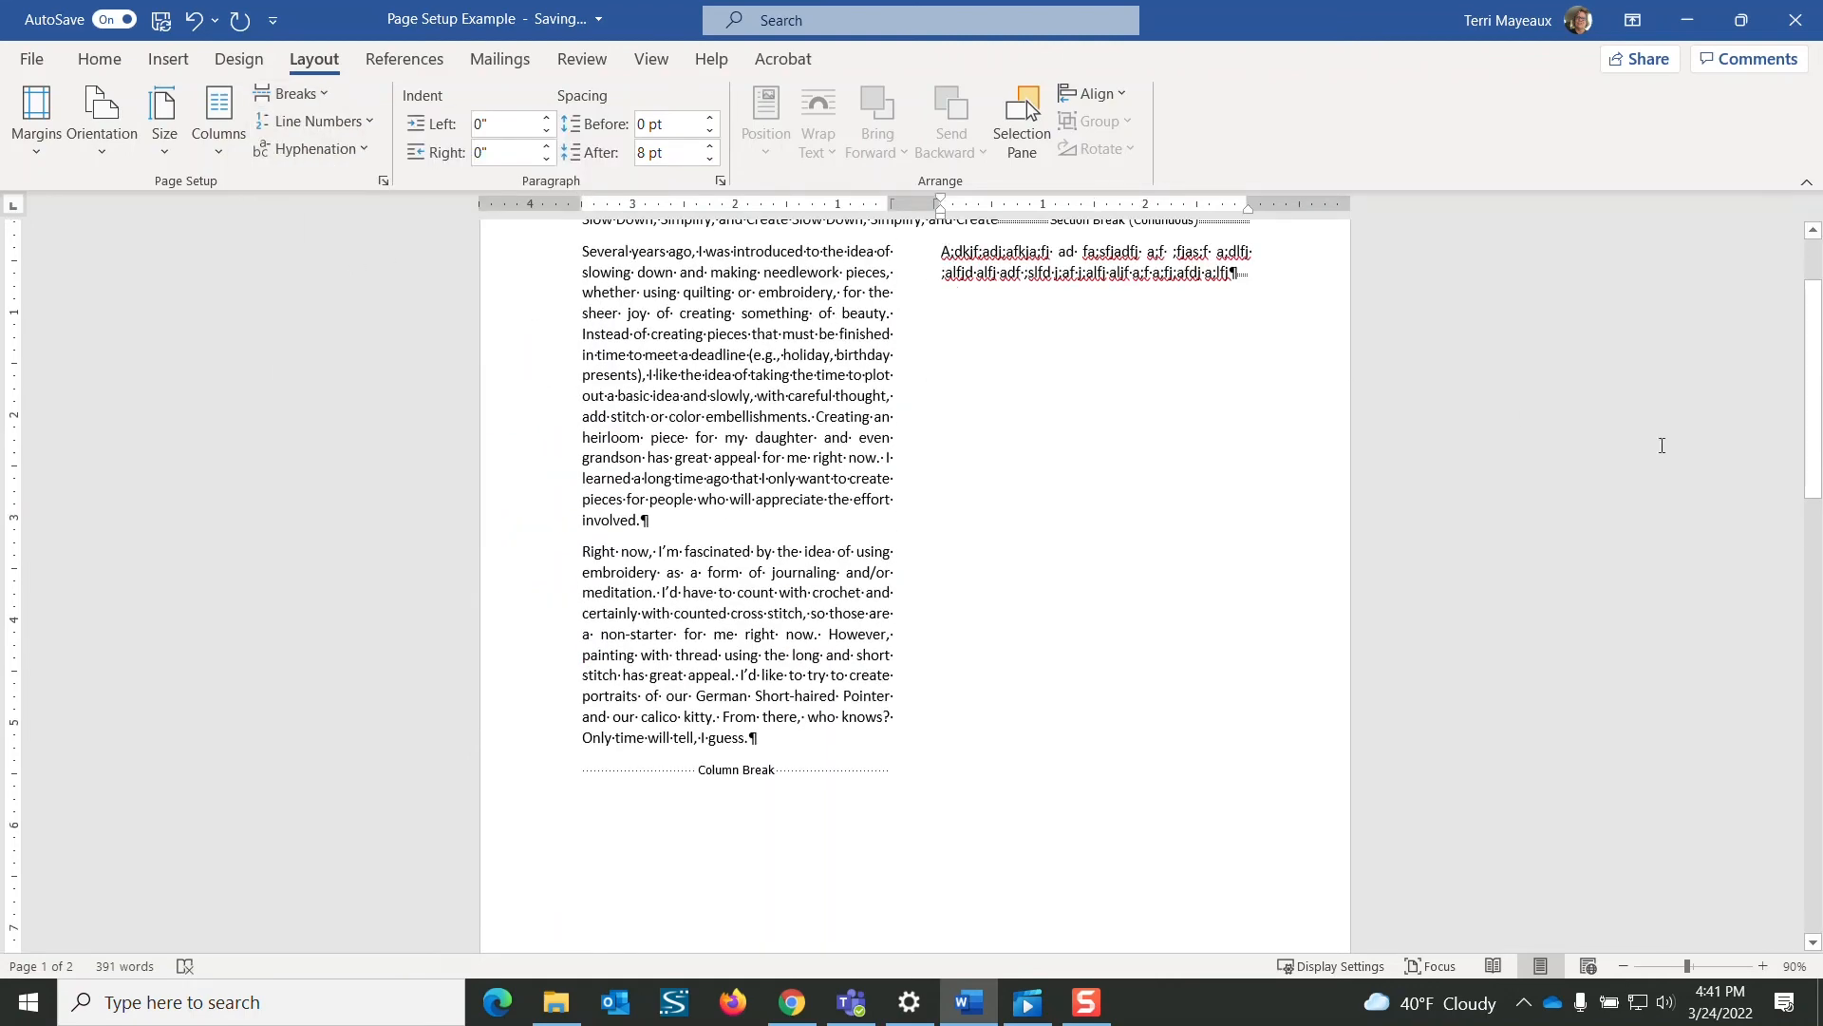
pyautogui.scroll(2, 796, 351)
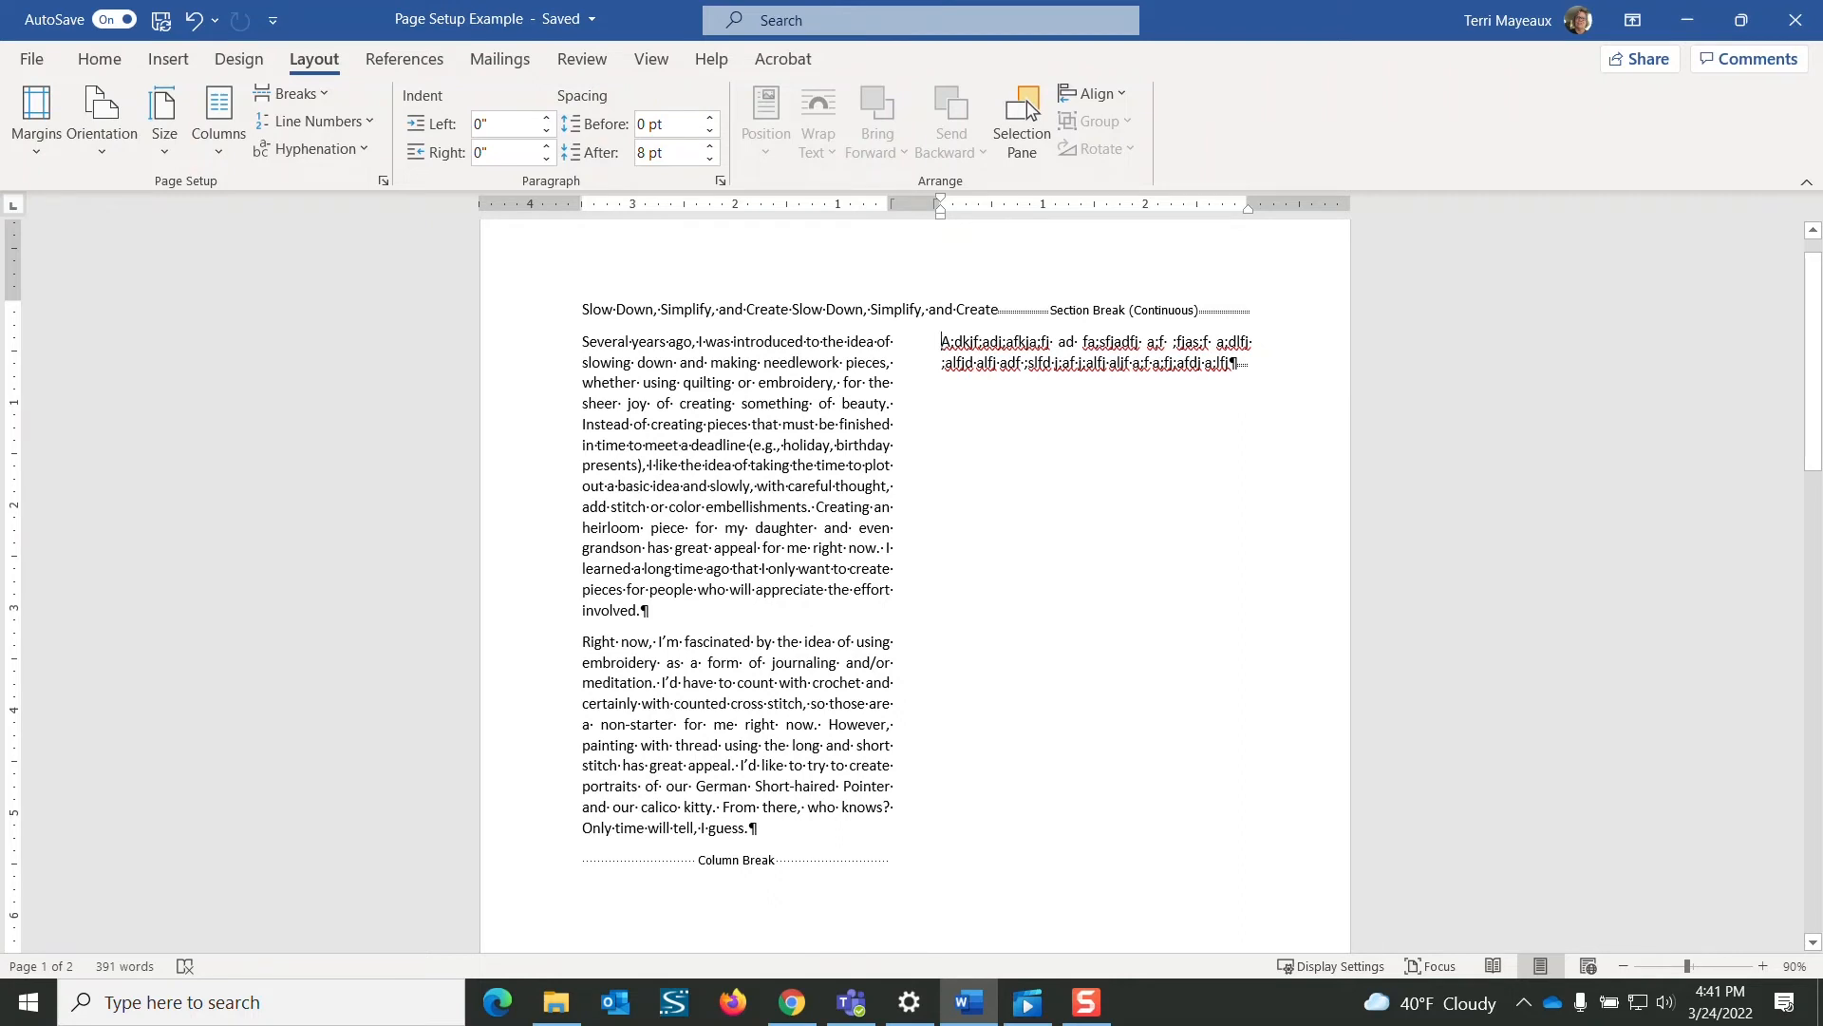
# Add a blank line above the second column's filler text, apply the first paragraph's formatting with Format Painter, and remove the line.
pyautogui.press('Return')
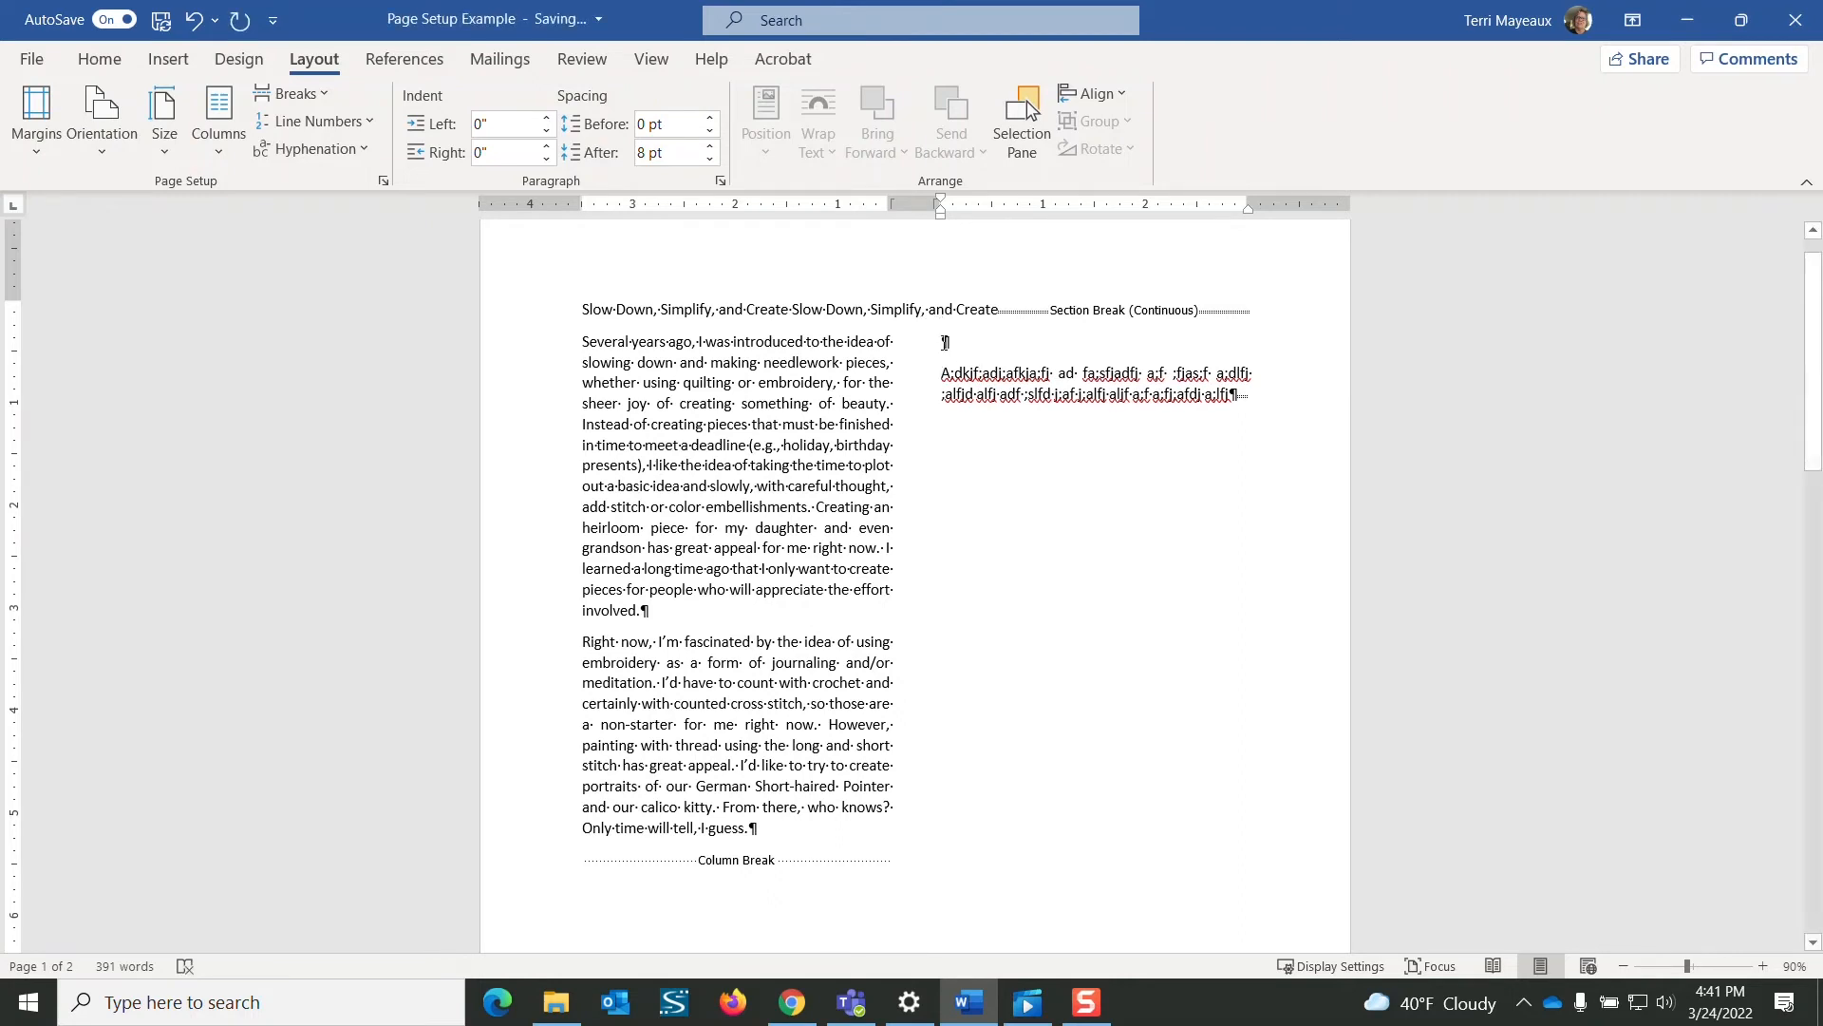
pyautogui.moveTo(945, 344); pyautogui.dragTo(959, 342)
pyautogui.click(670, 341)
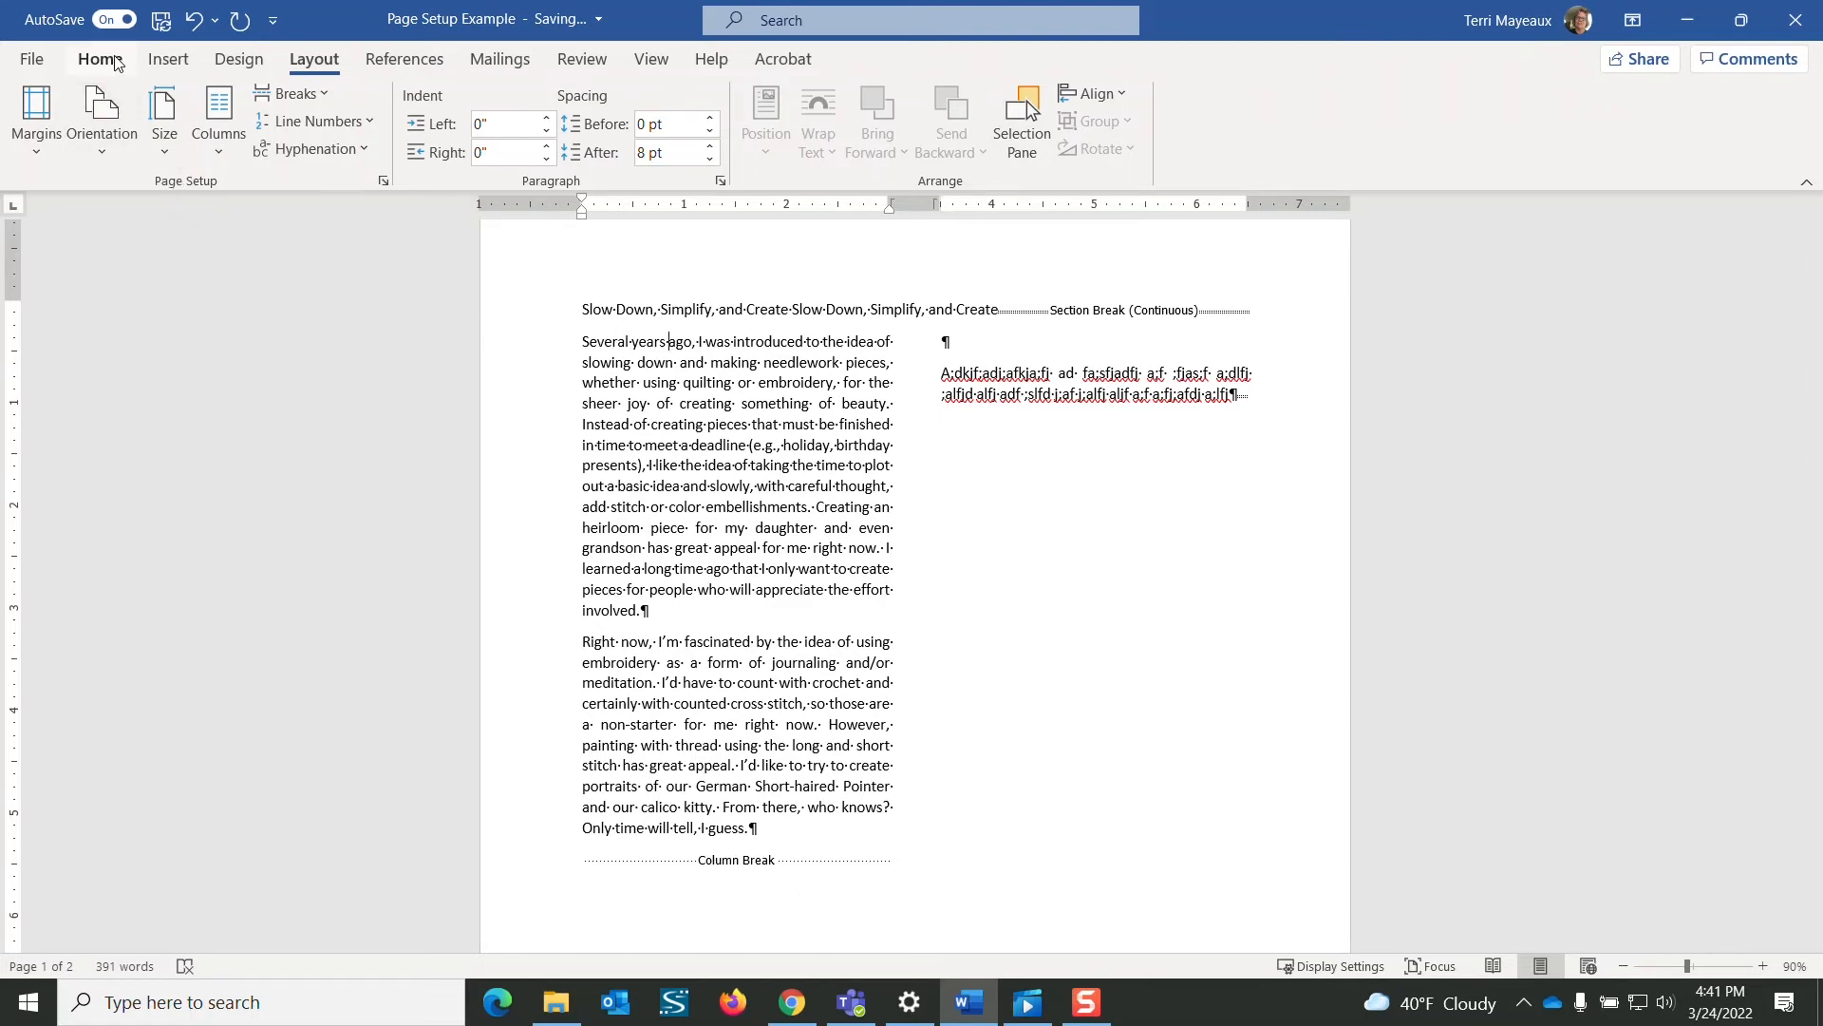
pyautogui.click(116, 63)
pyautogui.click(118, 147)
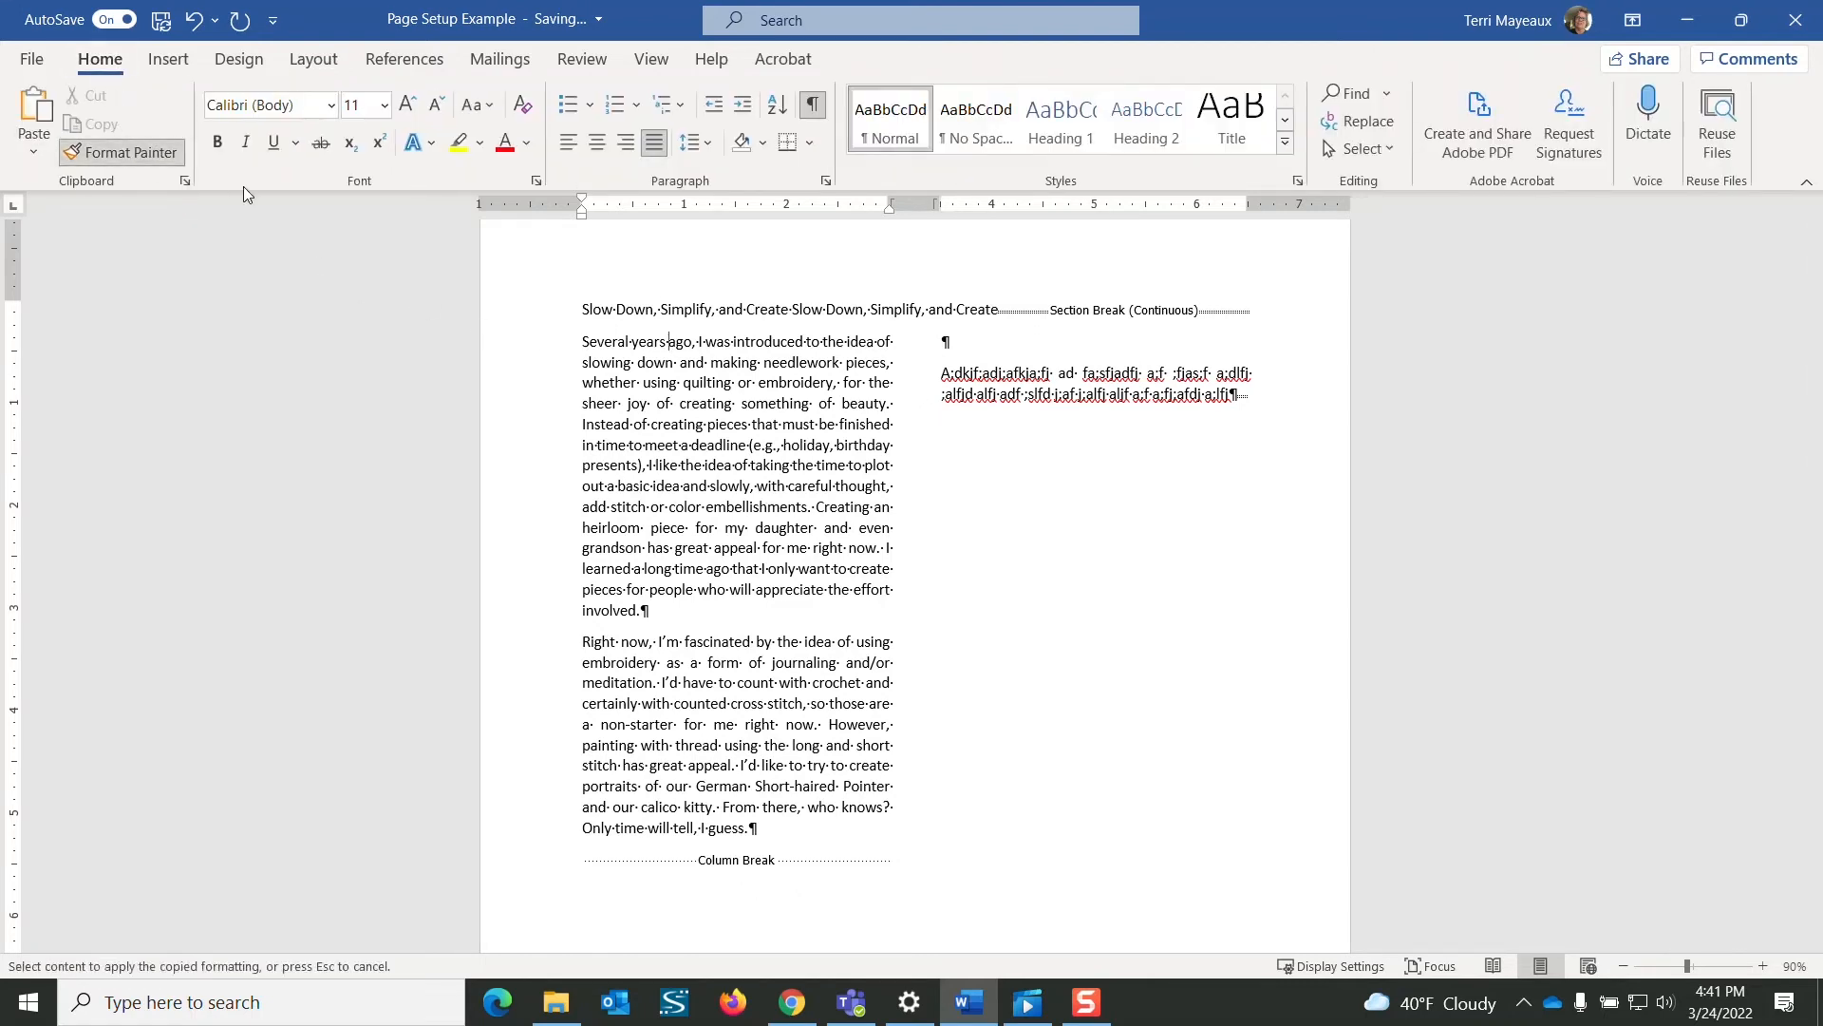
pyautogui.moveTo(936, 342); pyautogui.dragTo(958, 347)
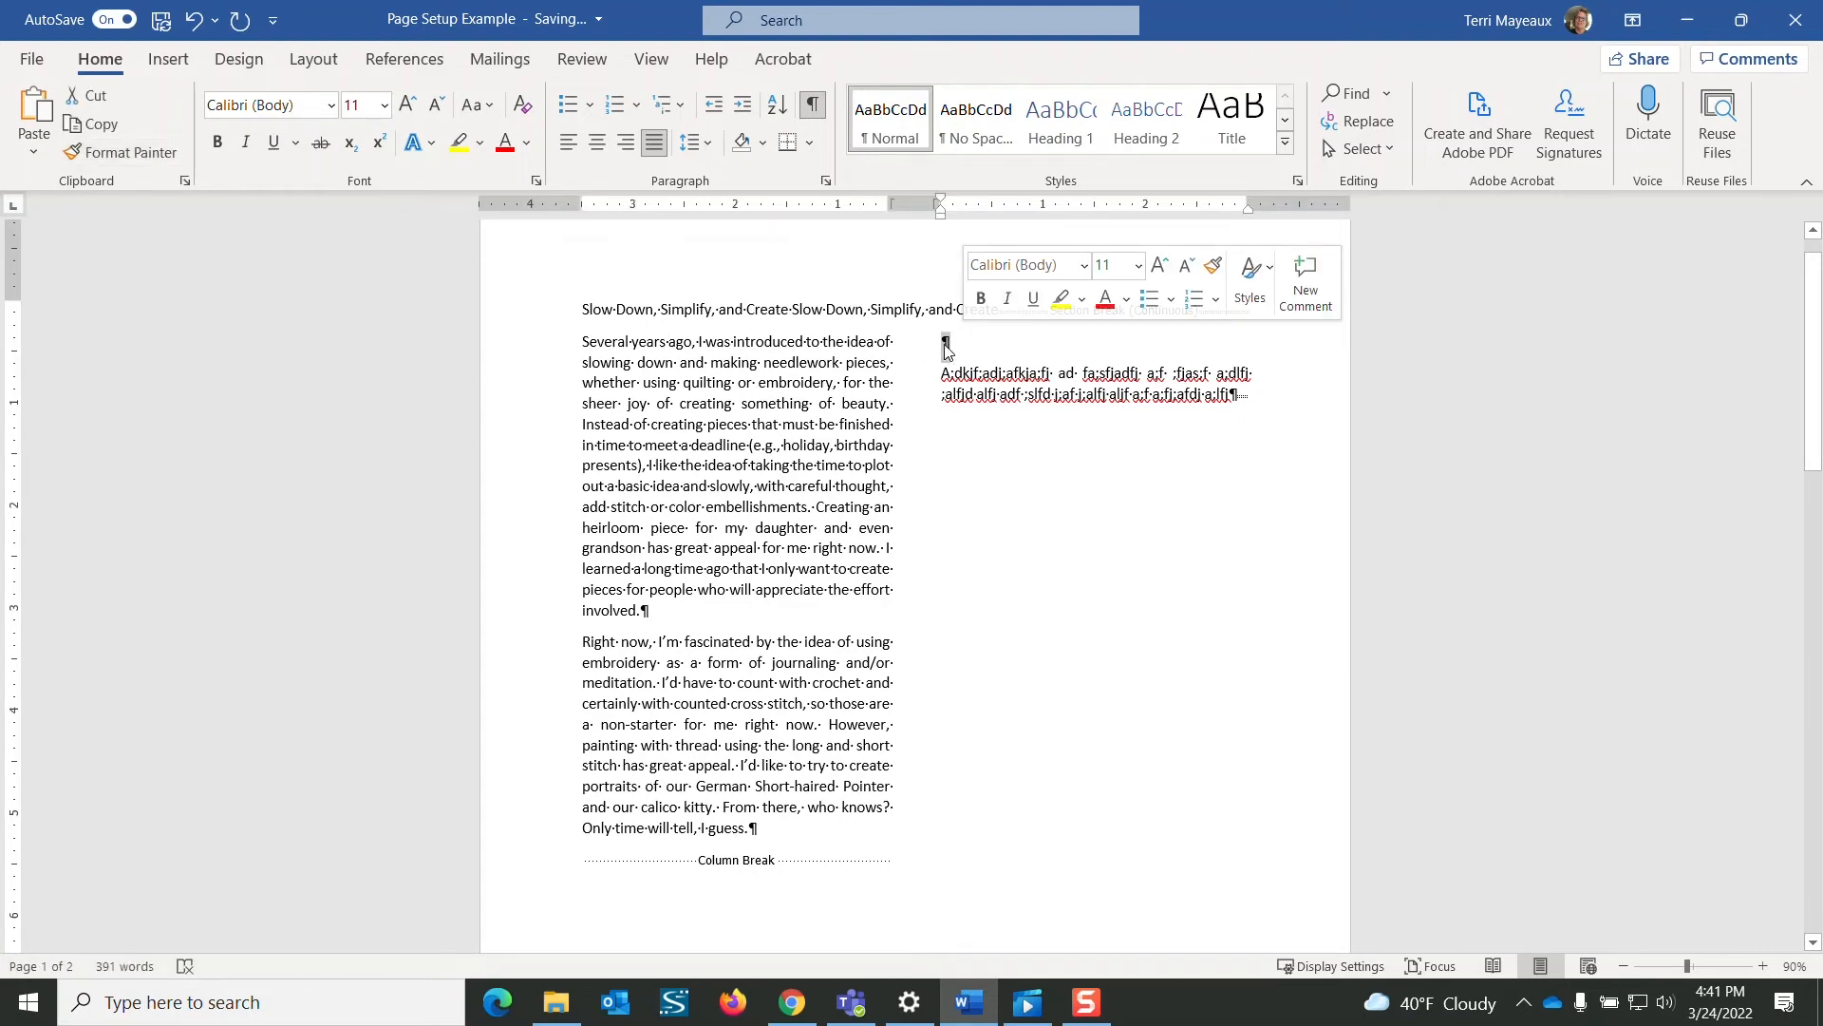
pyautogui.press('Delete')
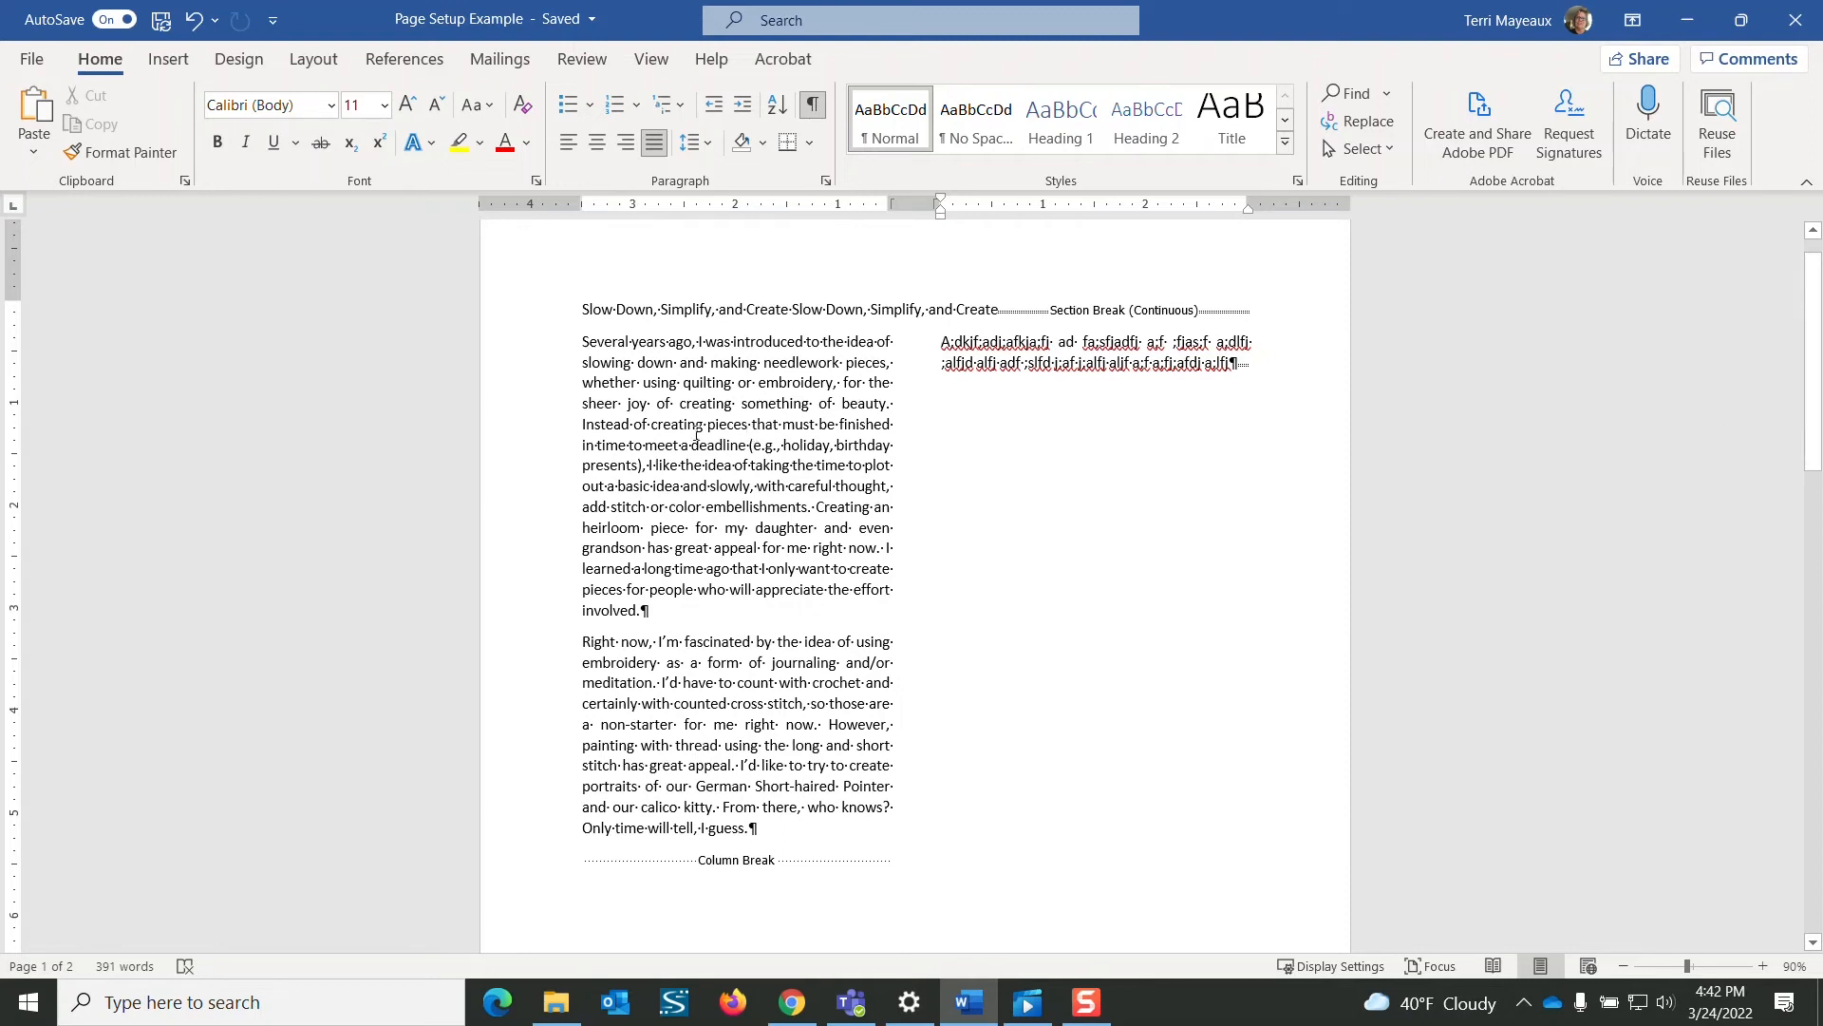
# Apply Continuous line numbering to the section starting with "Several years ago".
pyautogui.click(584, 343)
pyautogui.click(328, 60)
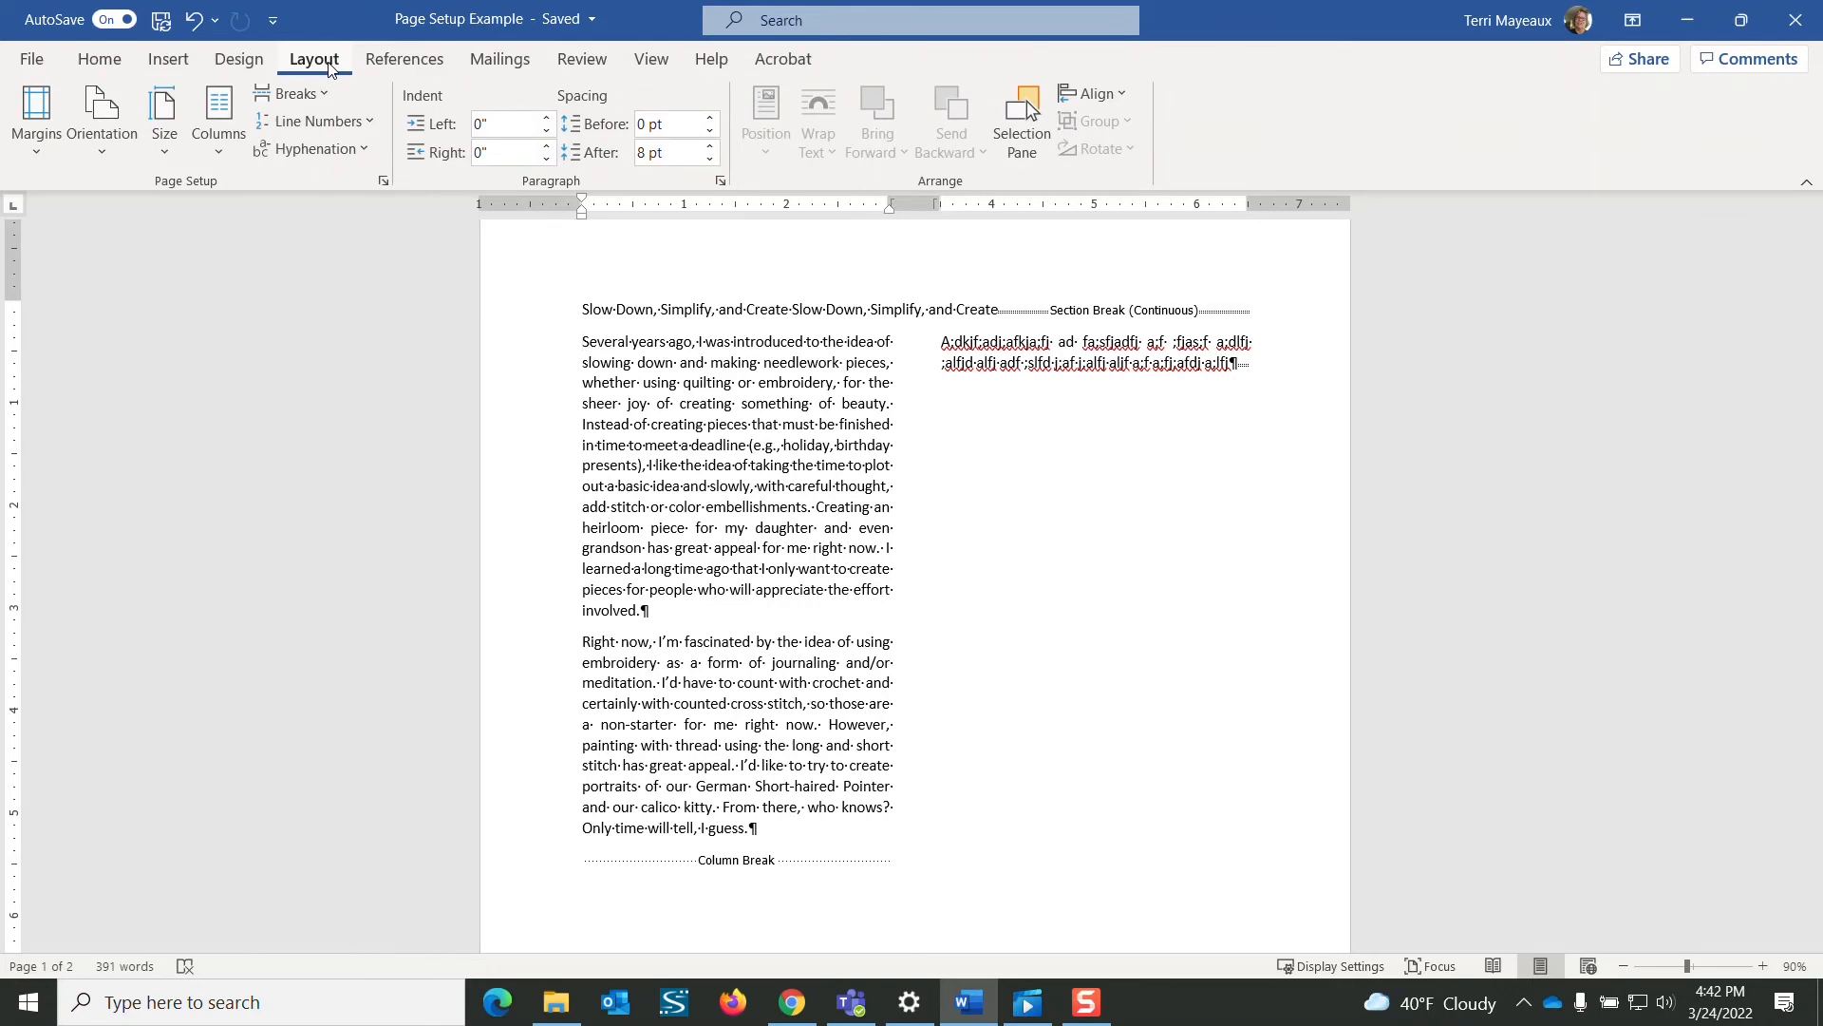
pyautogui.click(363, 128)
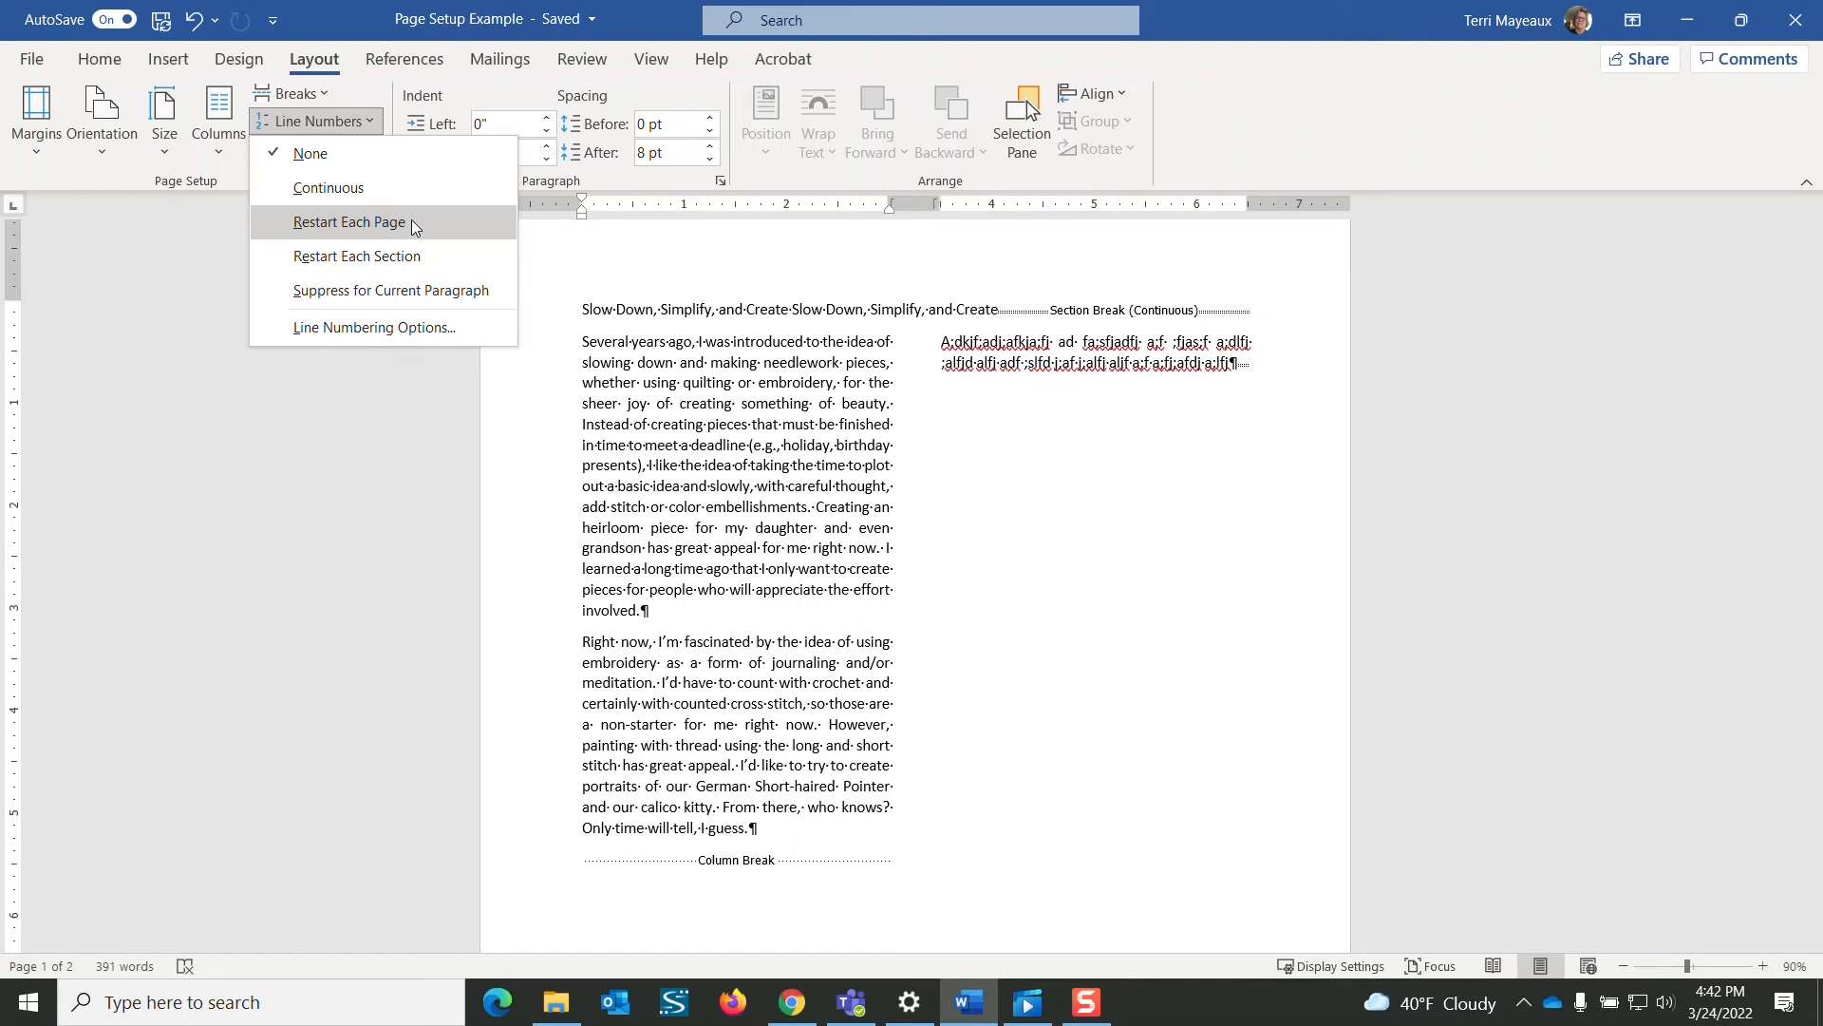
pyautogui.click(359, 193)
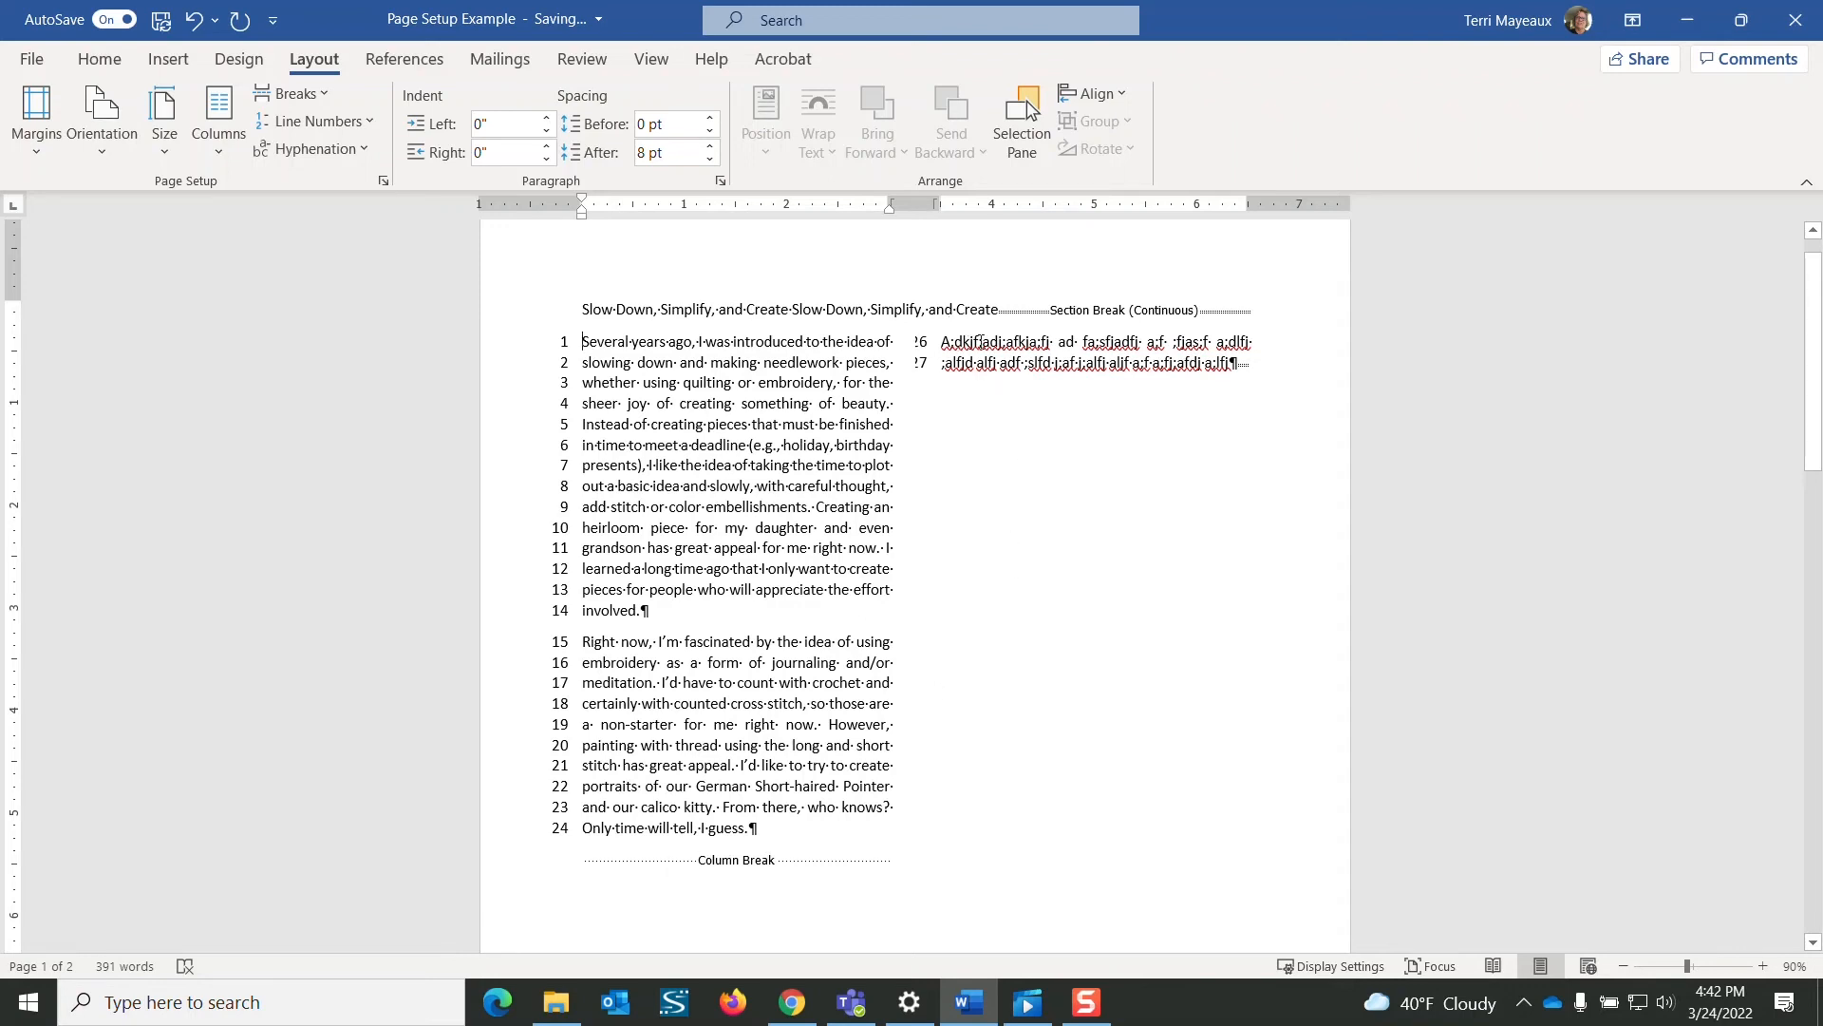
# Set the "Several years ago" section's line numbering to Restart Each Page and apply Continuous numbering to the "As luck would have it" section.
pyautogui.moveTo(1807, 340); pyautogui.dragTo(1807, 457)
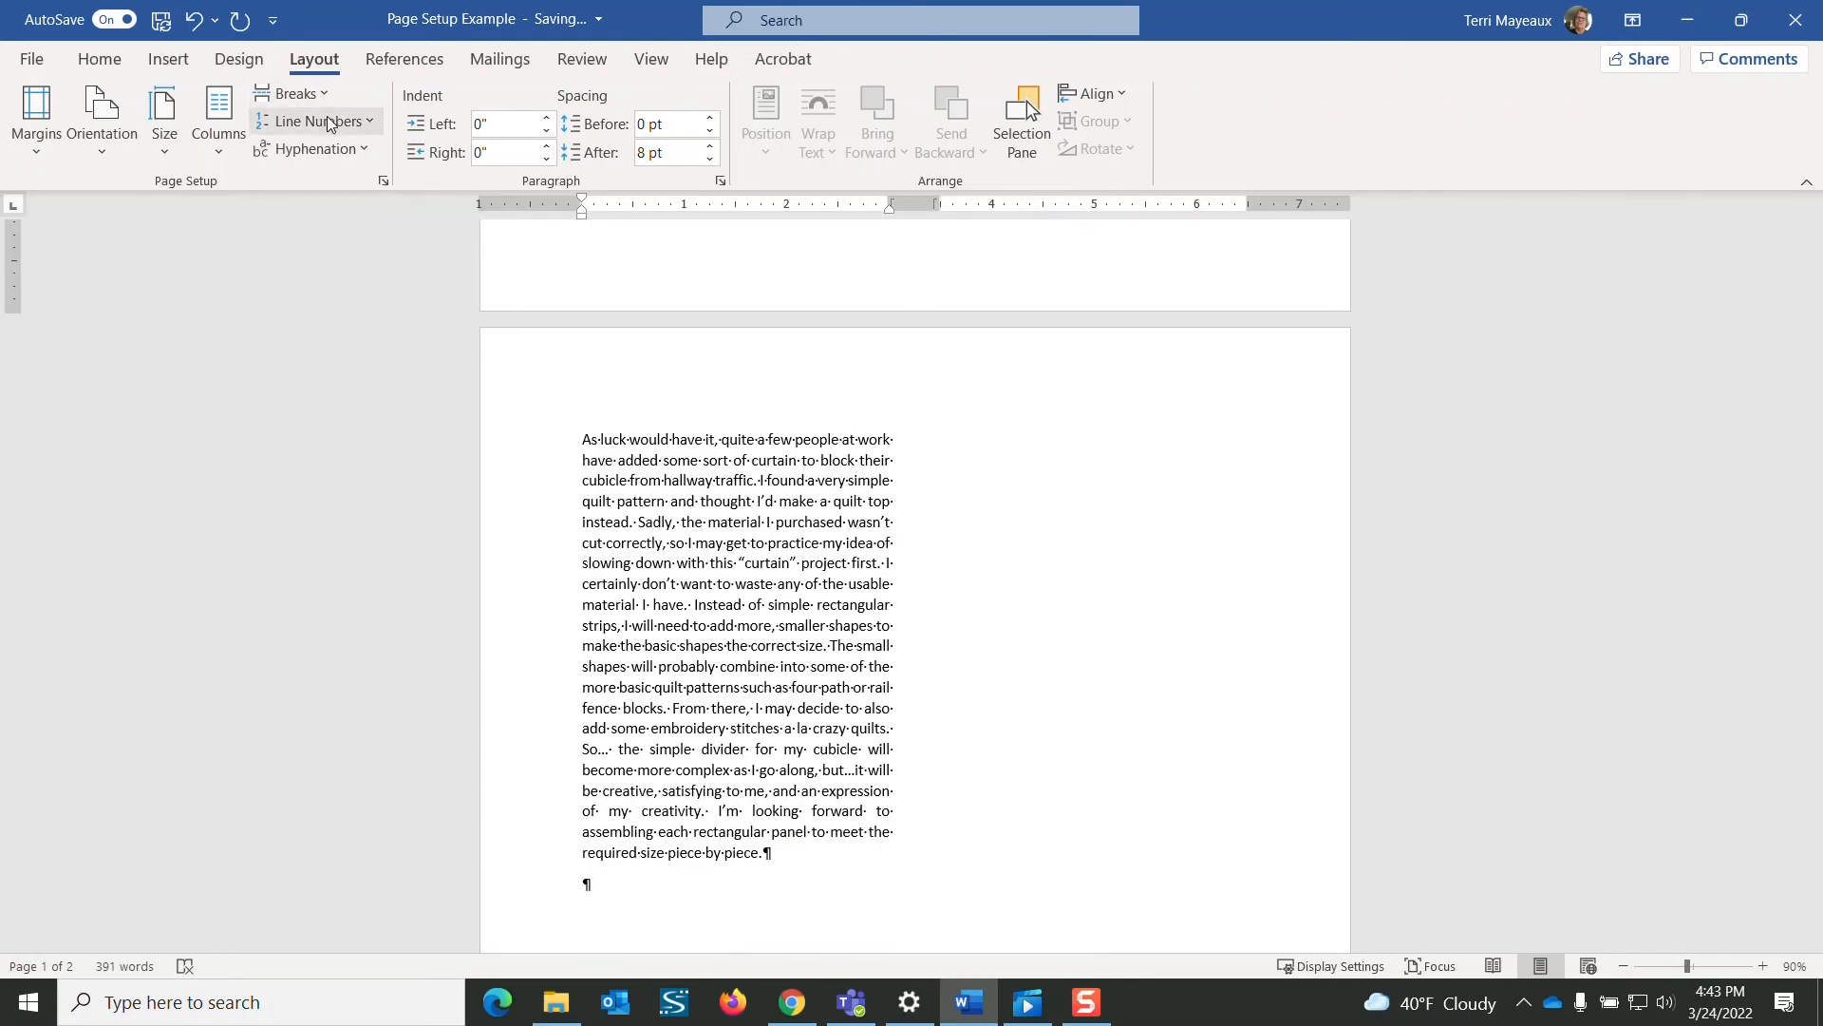
pyautogui.click(326, 121)
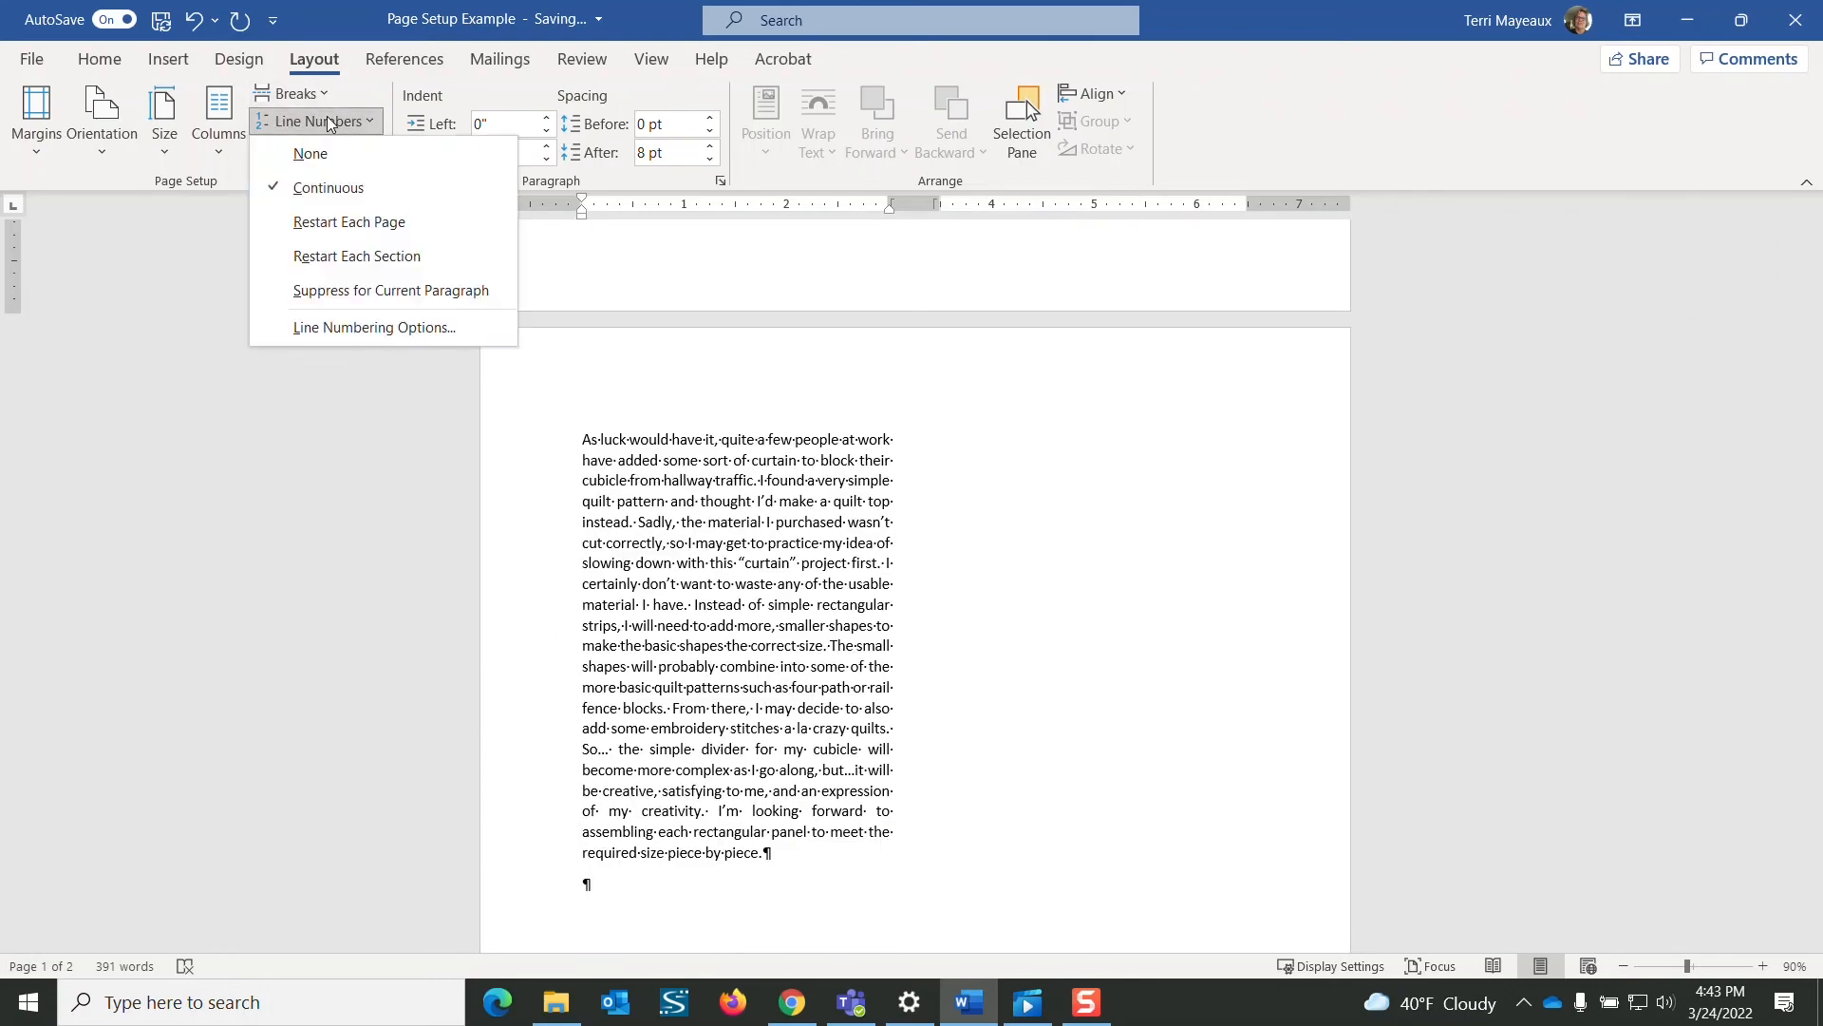
pyautogui.click(390, 222)
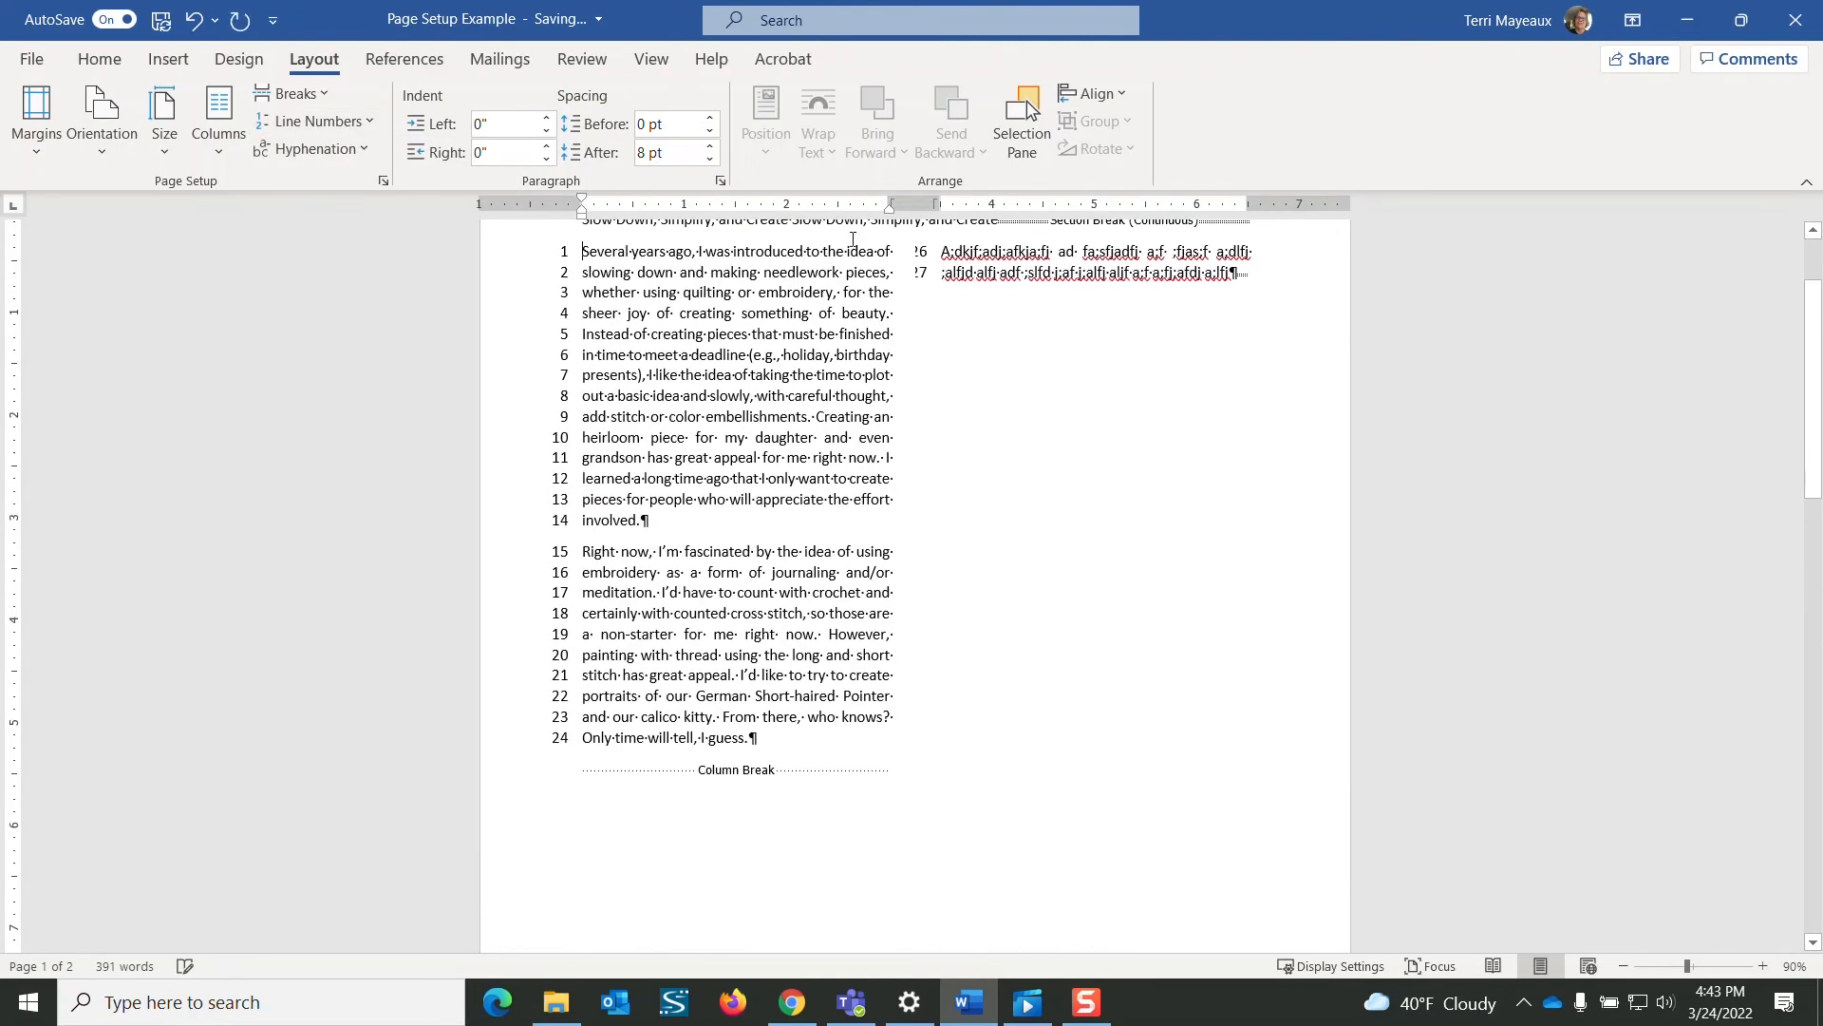
pyautogui.moveTo(1813, 327); pyautogui.dragTo(1792, 550)
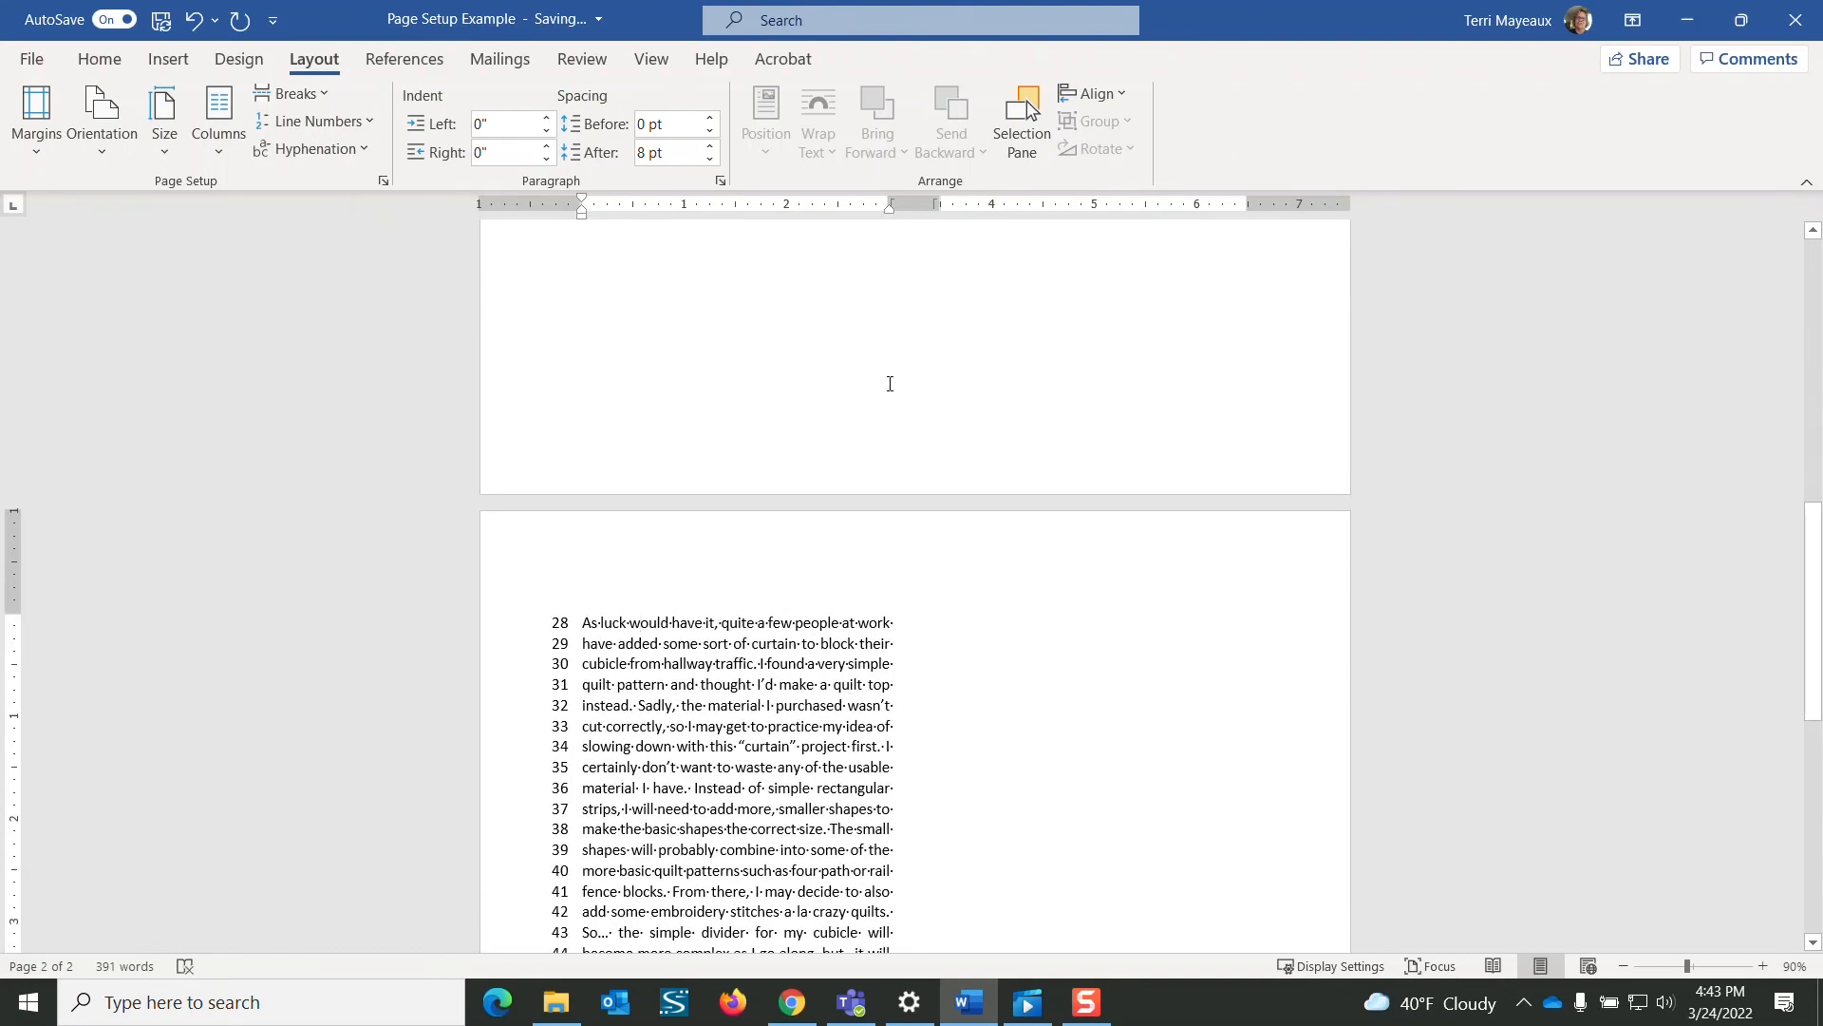
pyautogui.moveTo(1807, 523); pyautogui.dragTo(1805, 447)
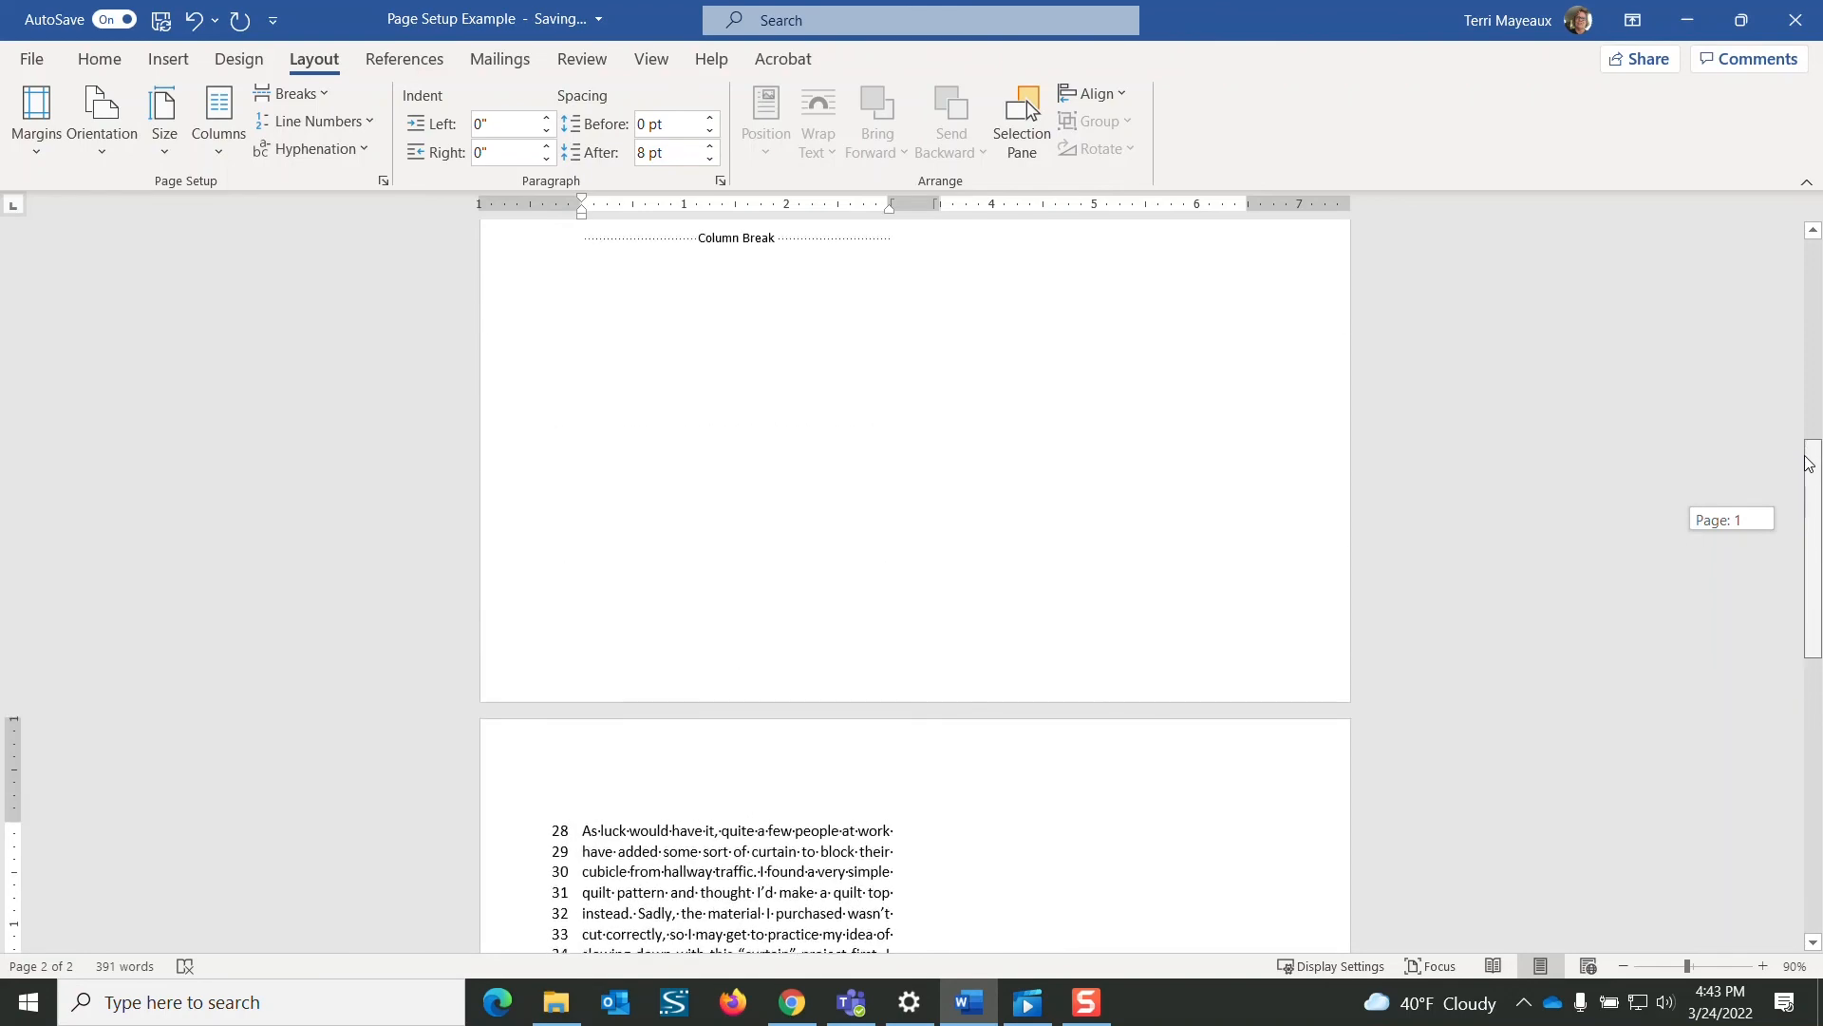
# Set line numbering to Restart Each Section for the "As luck would have it" section and review the numbers on both pages.
pyautogui.click(349, 120)
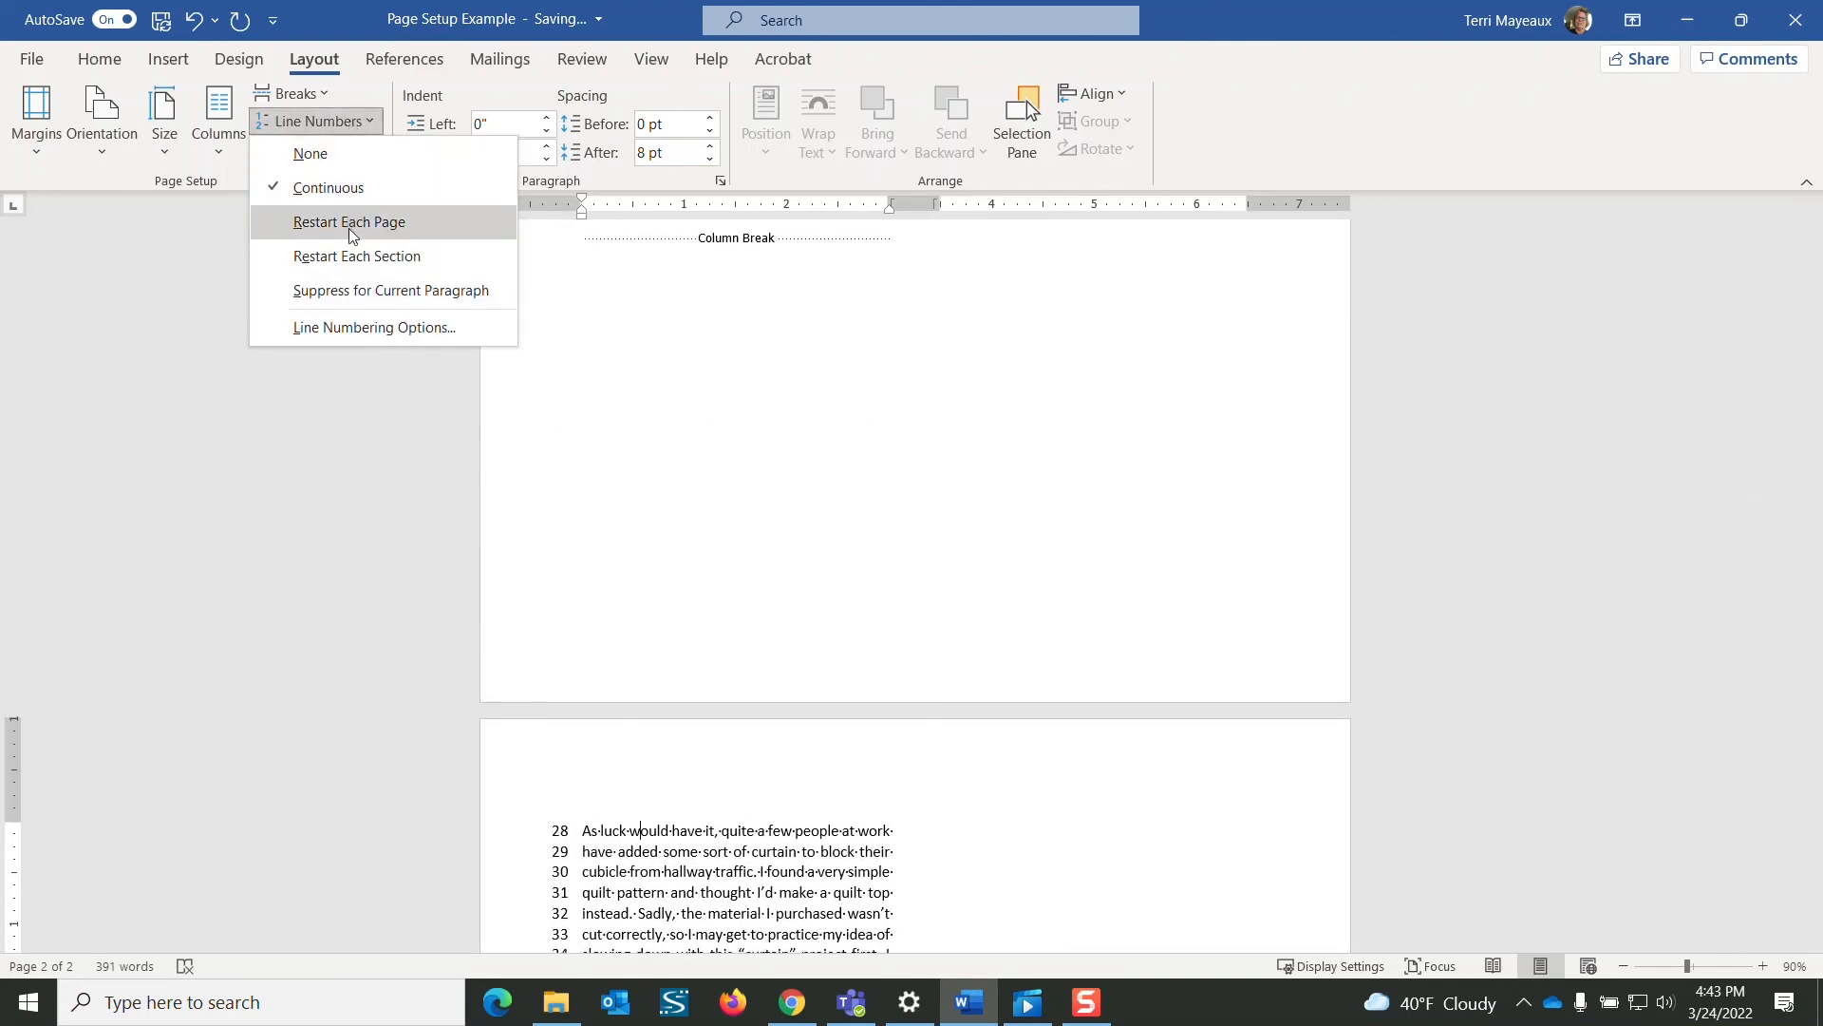
pyautogui.click(353, 258)
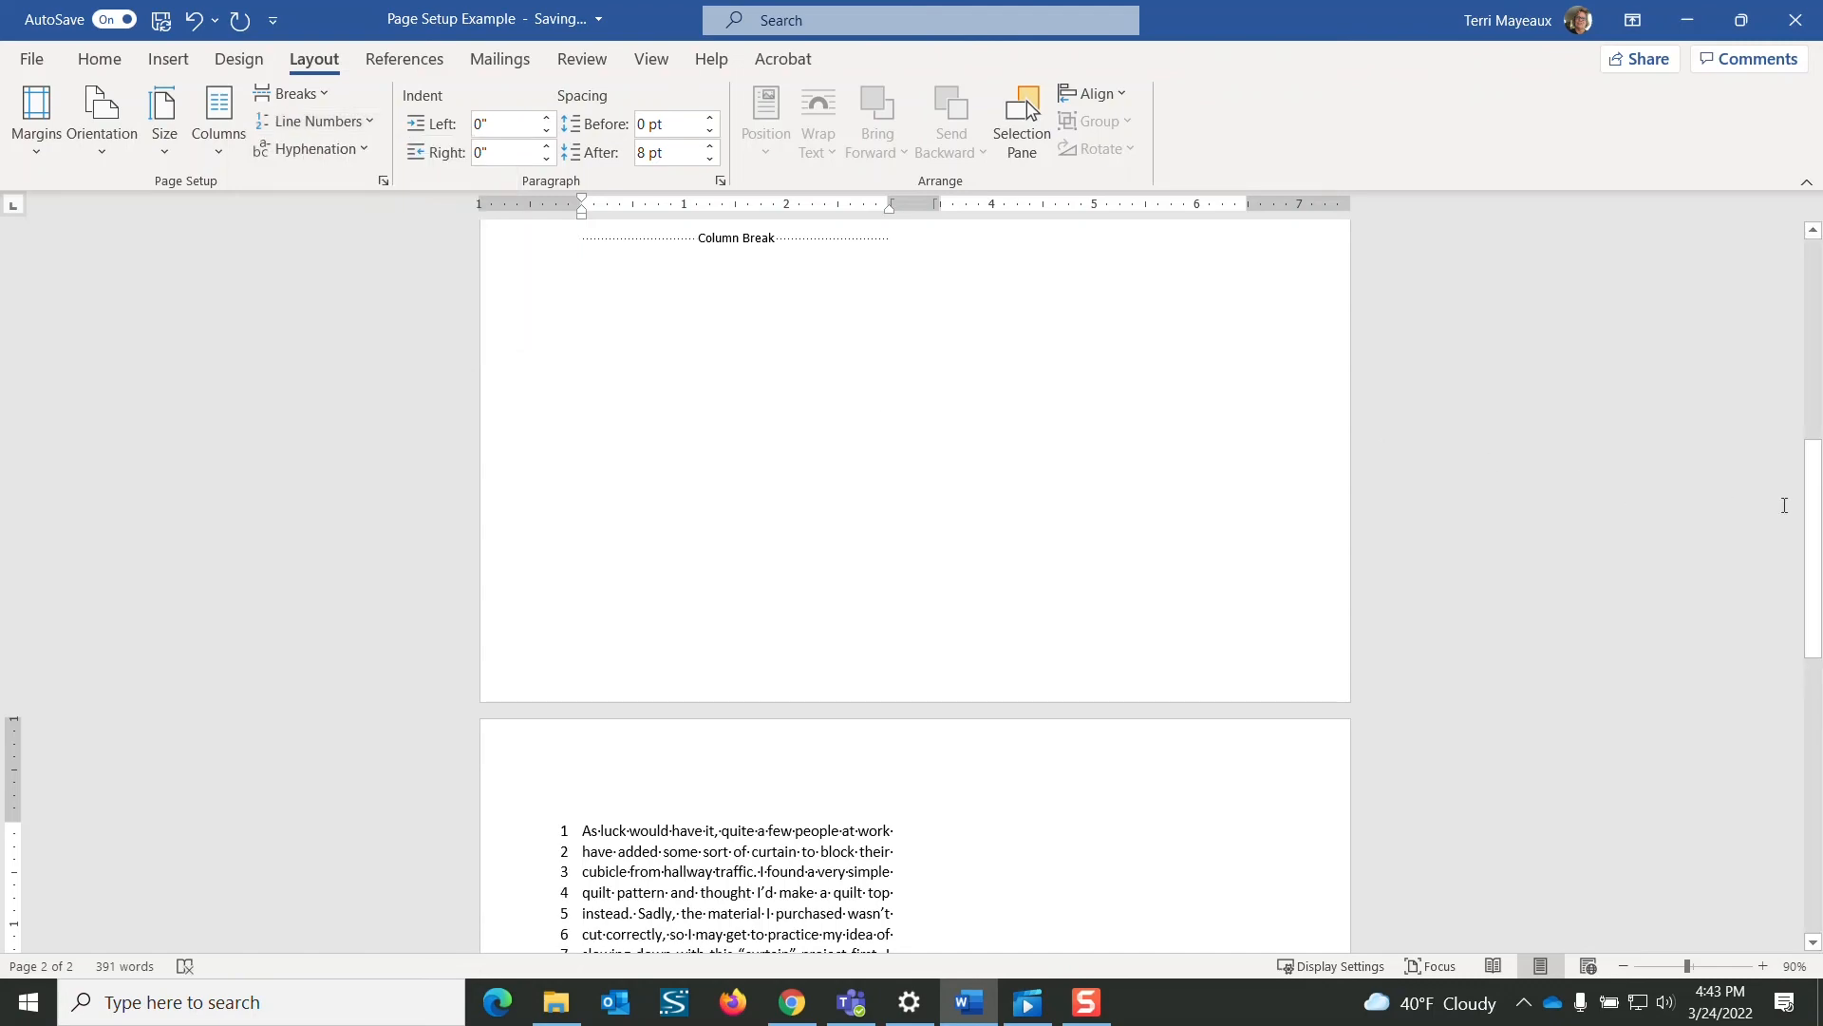
pyautogui.moveTo(1813, 508); pyautogui.dragTo(1772, 308)
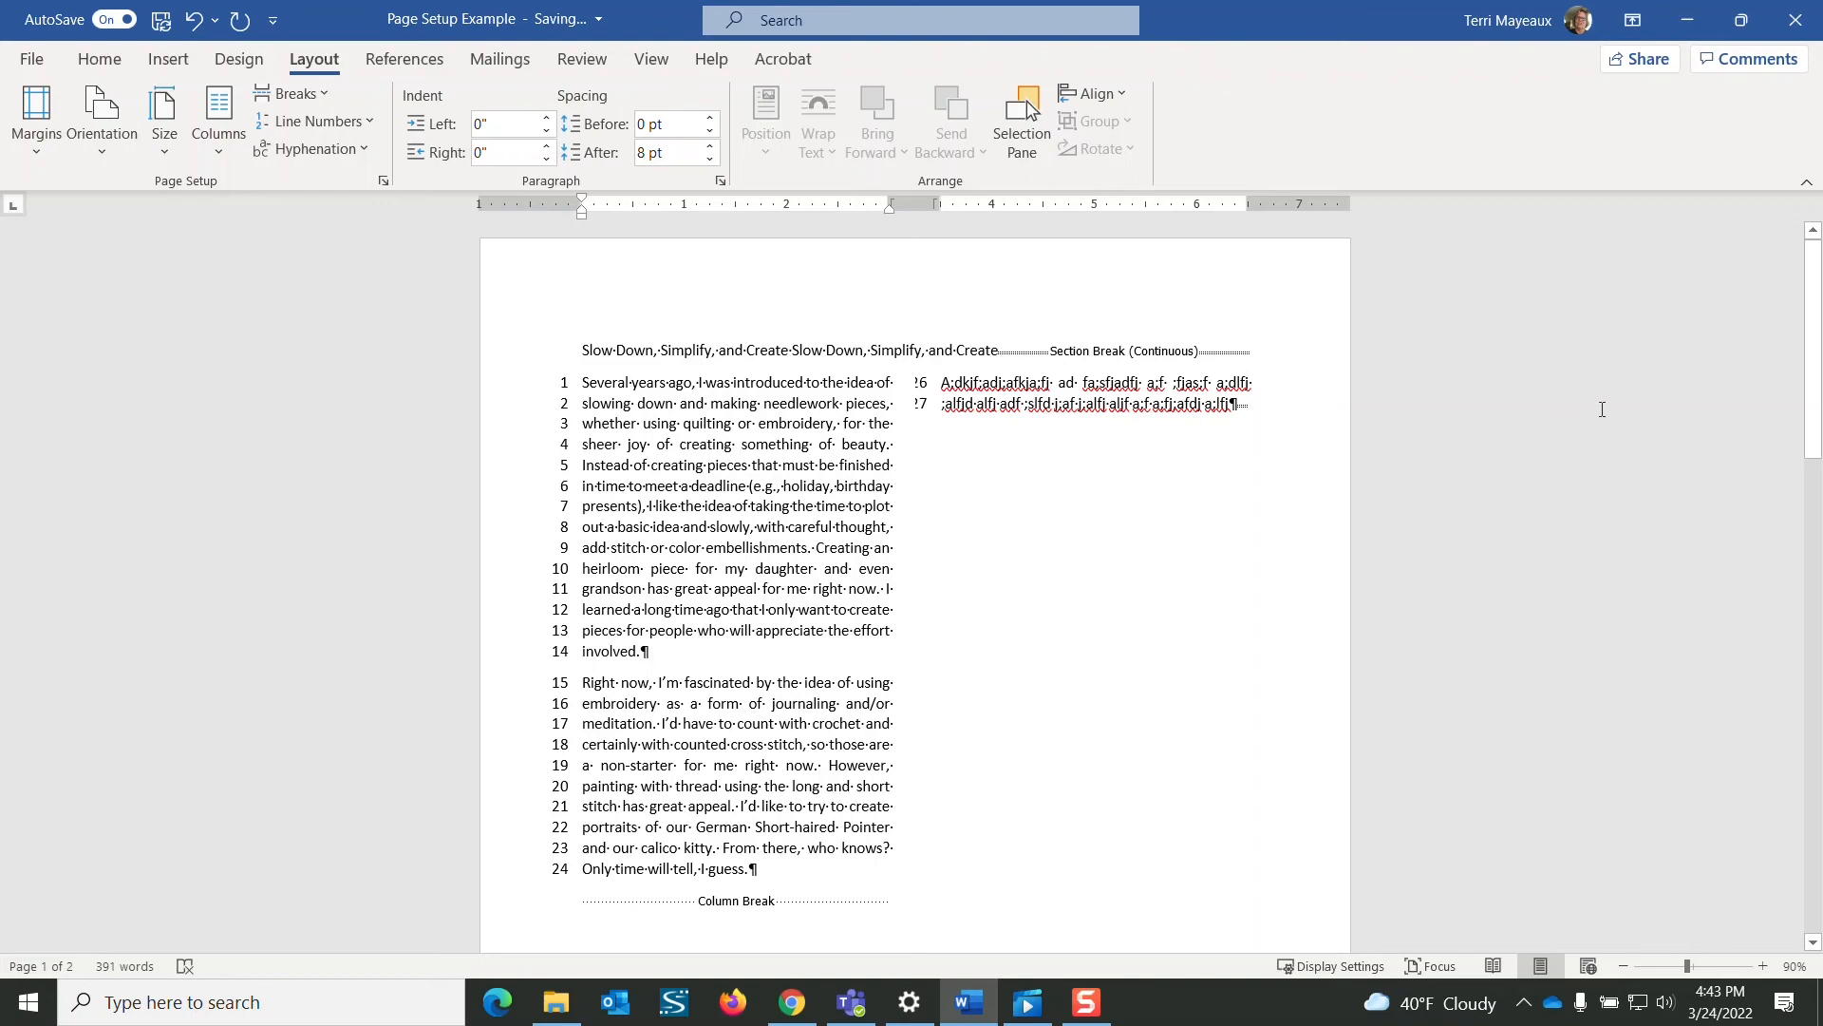
pyautogui.moveTo(1814, 305); pyautogui.dragTo(1804, 622)
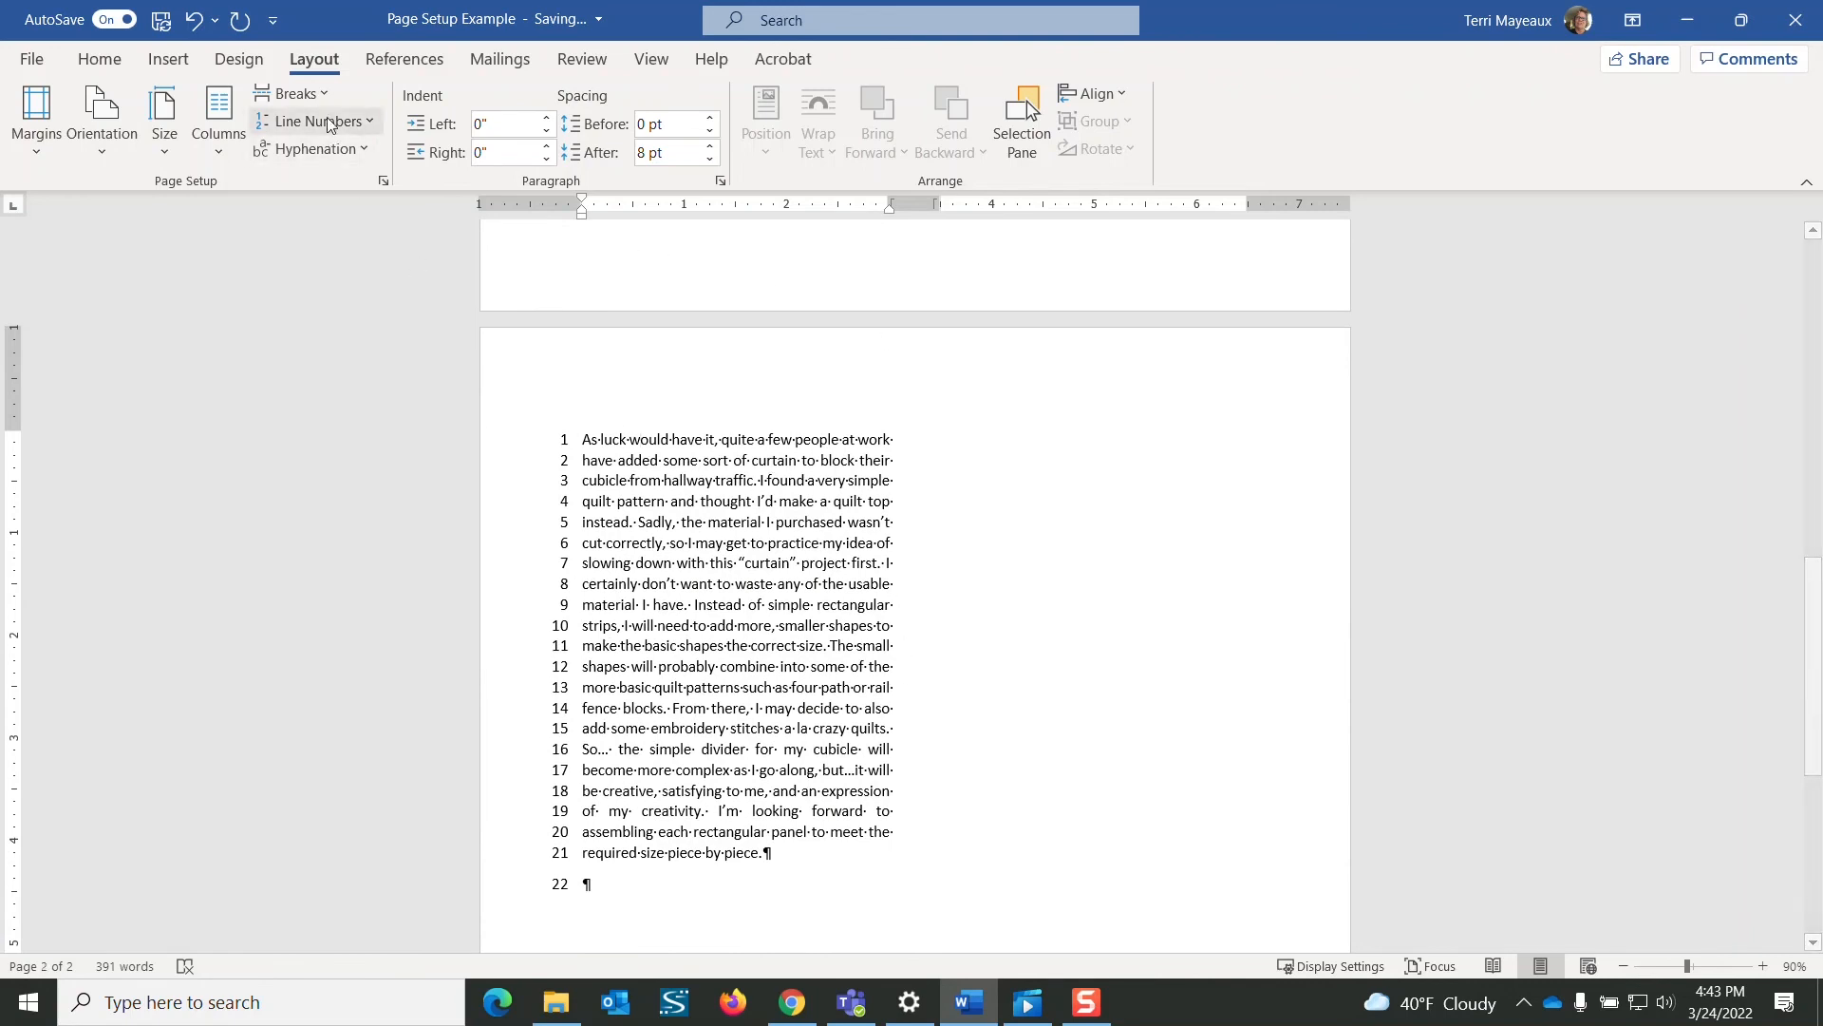
pyautogui.click(370, 126)
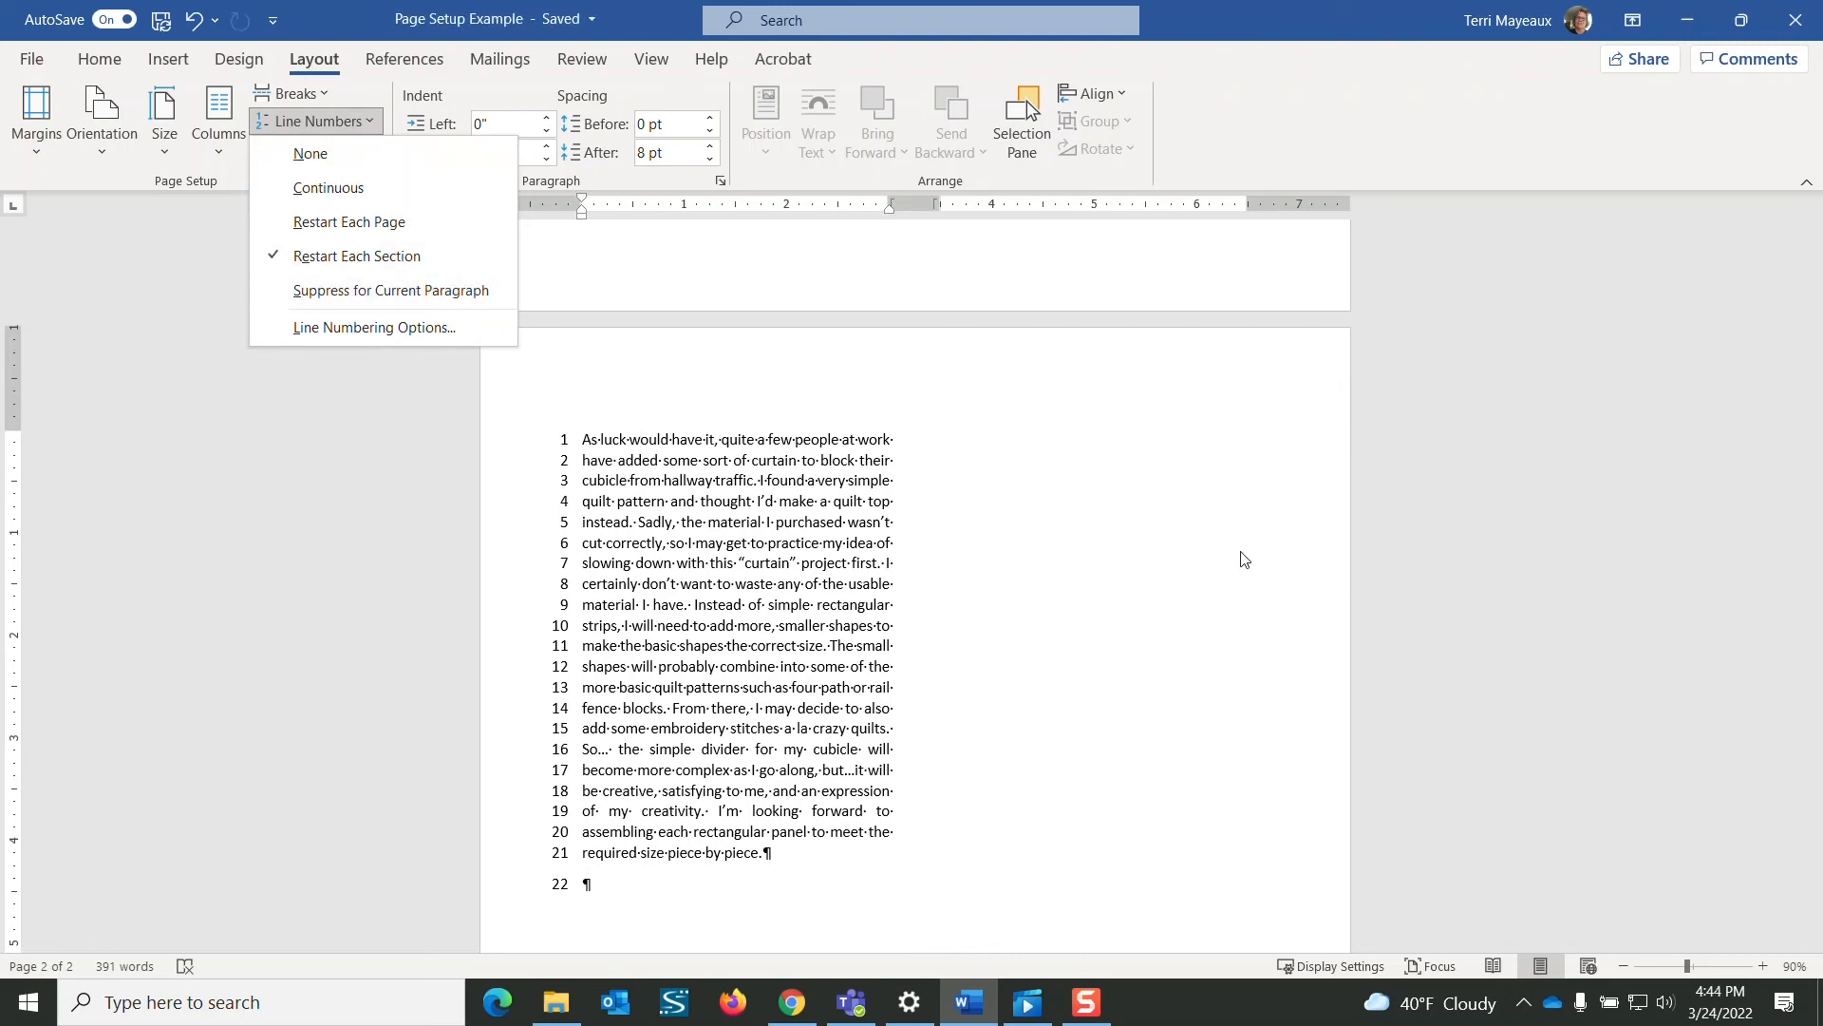
pyautogui.click(1372, 583)
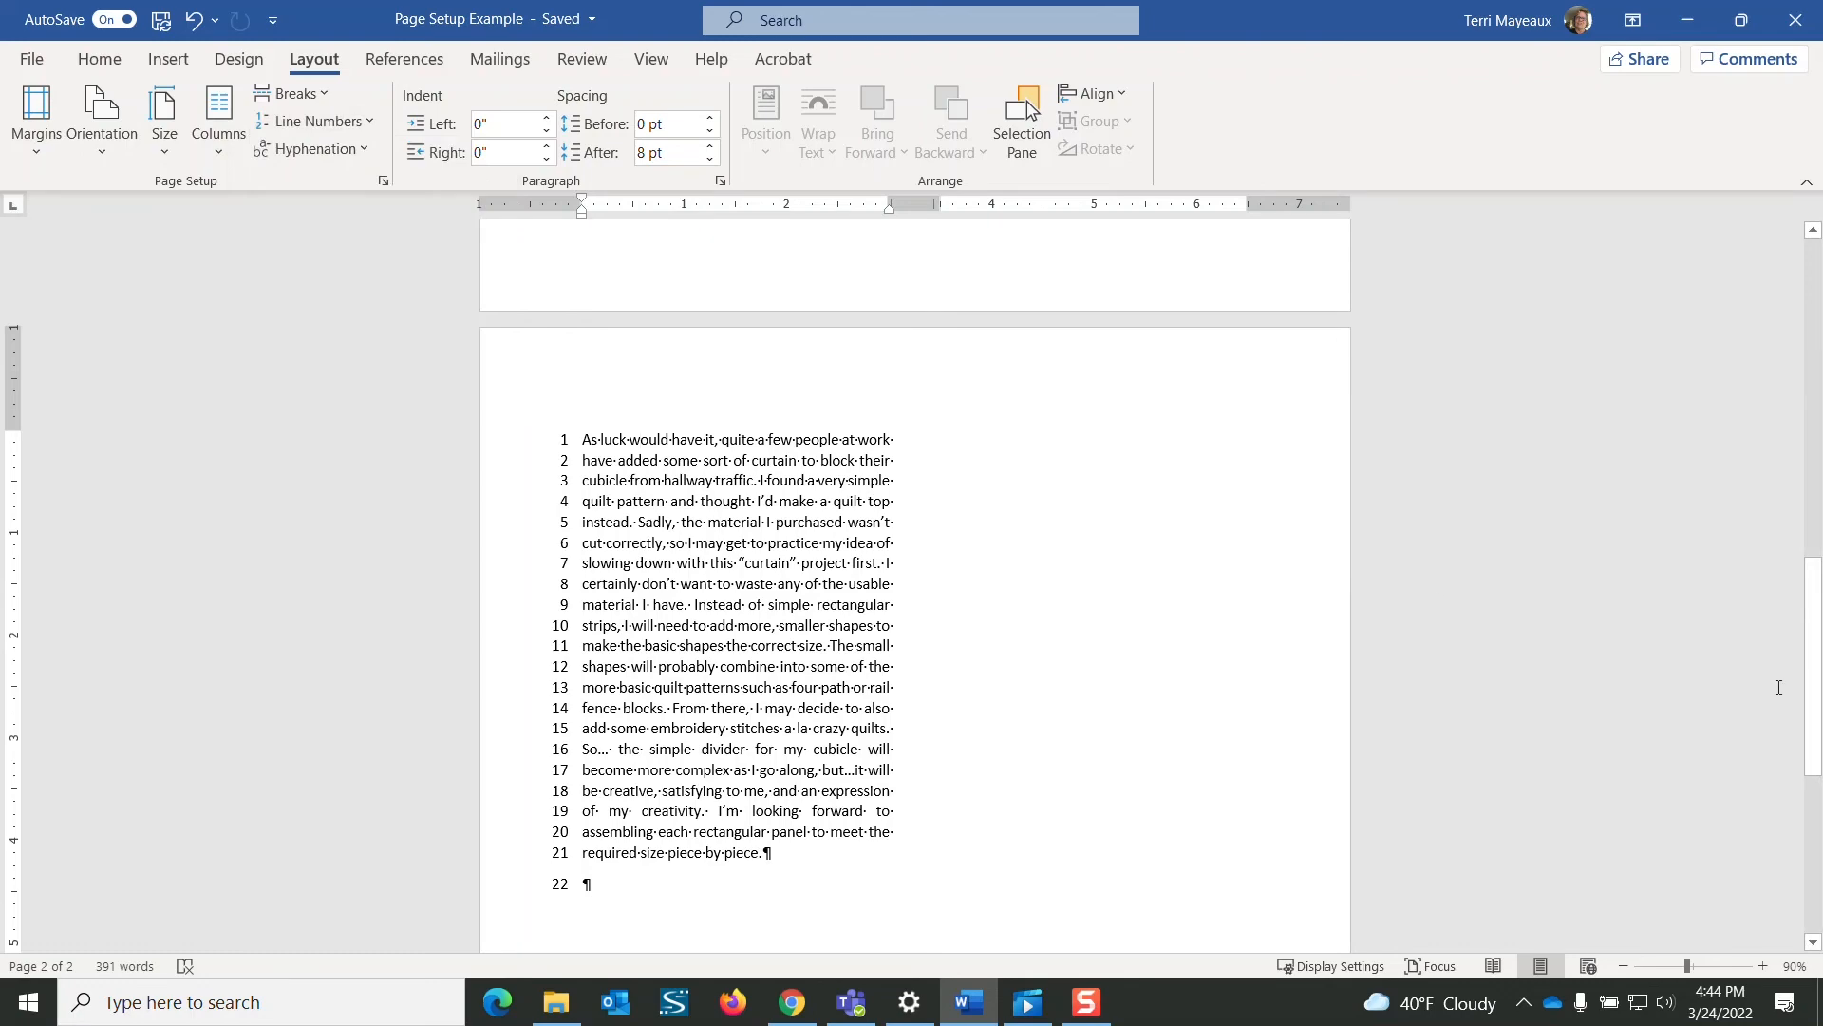
# Suppress line numbers for the paragraph beginning "Right now, I'm fascinated" and check the numbering in the adjacent column.
pyautogui.moveTo(1813, 684); pyautogui.dragTo(1778, 403)
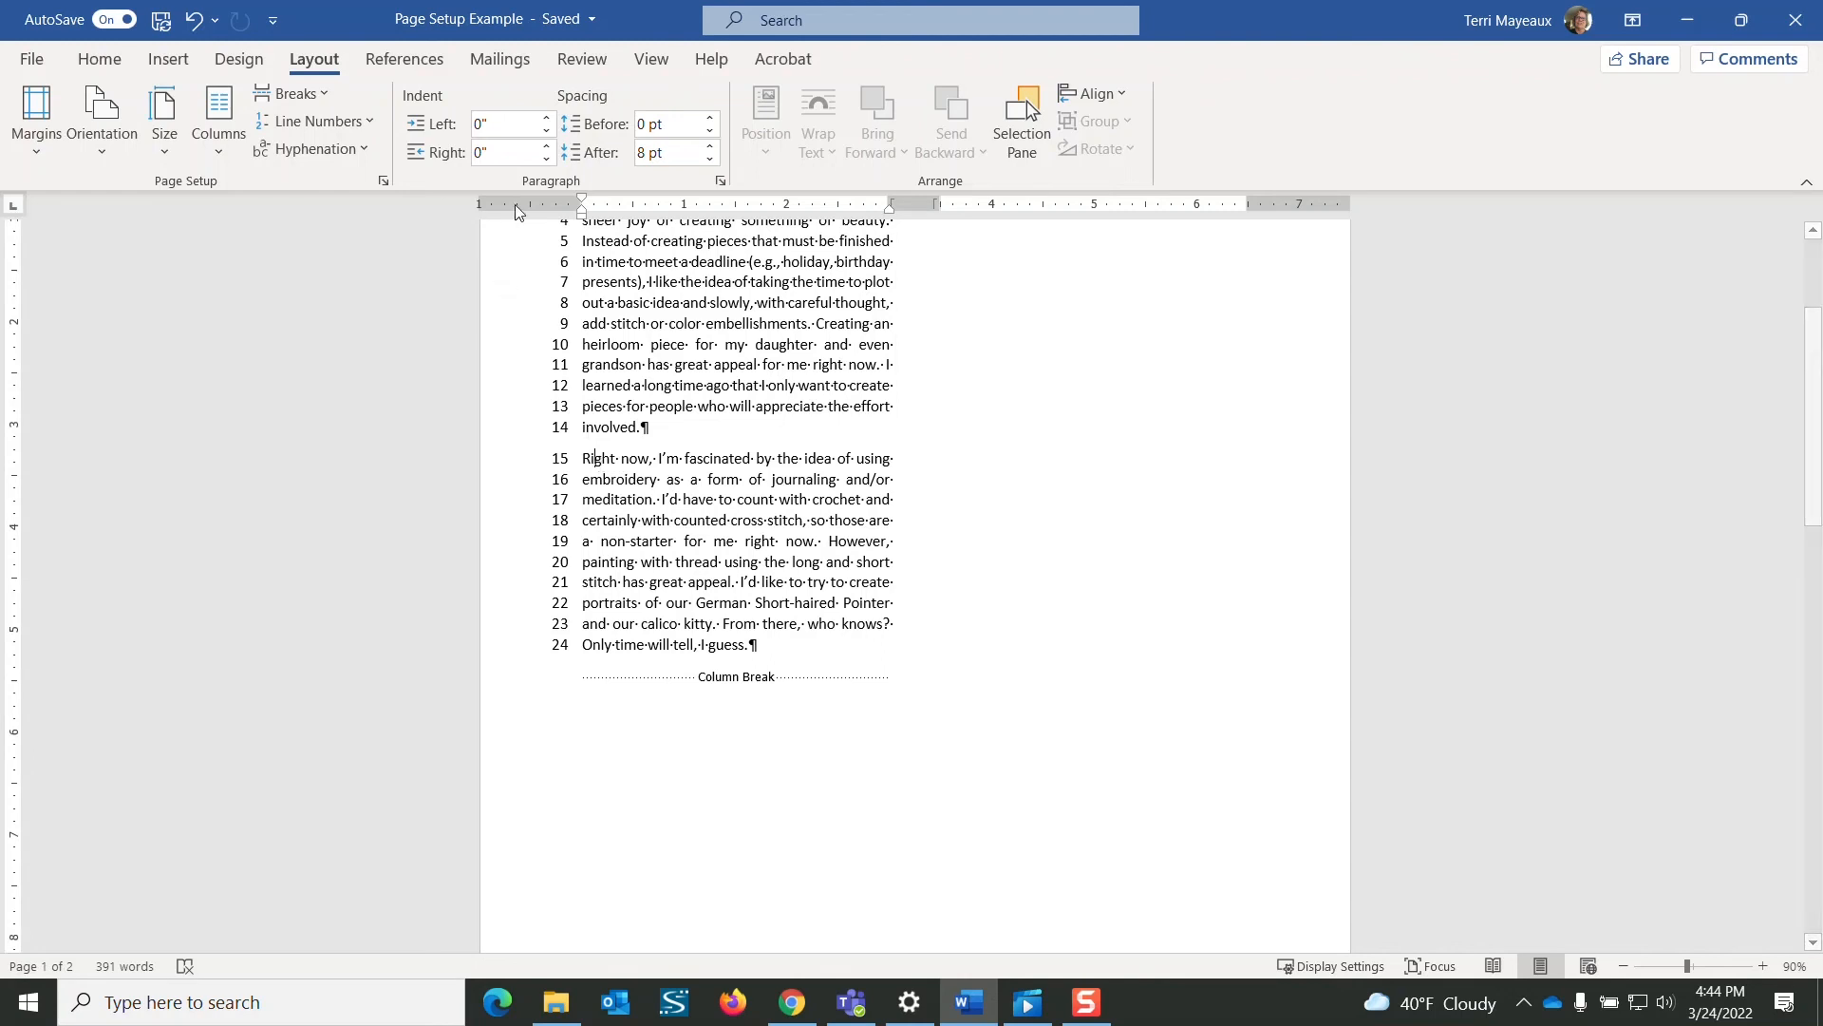
pyautogui.click(367, 126)
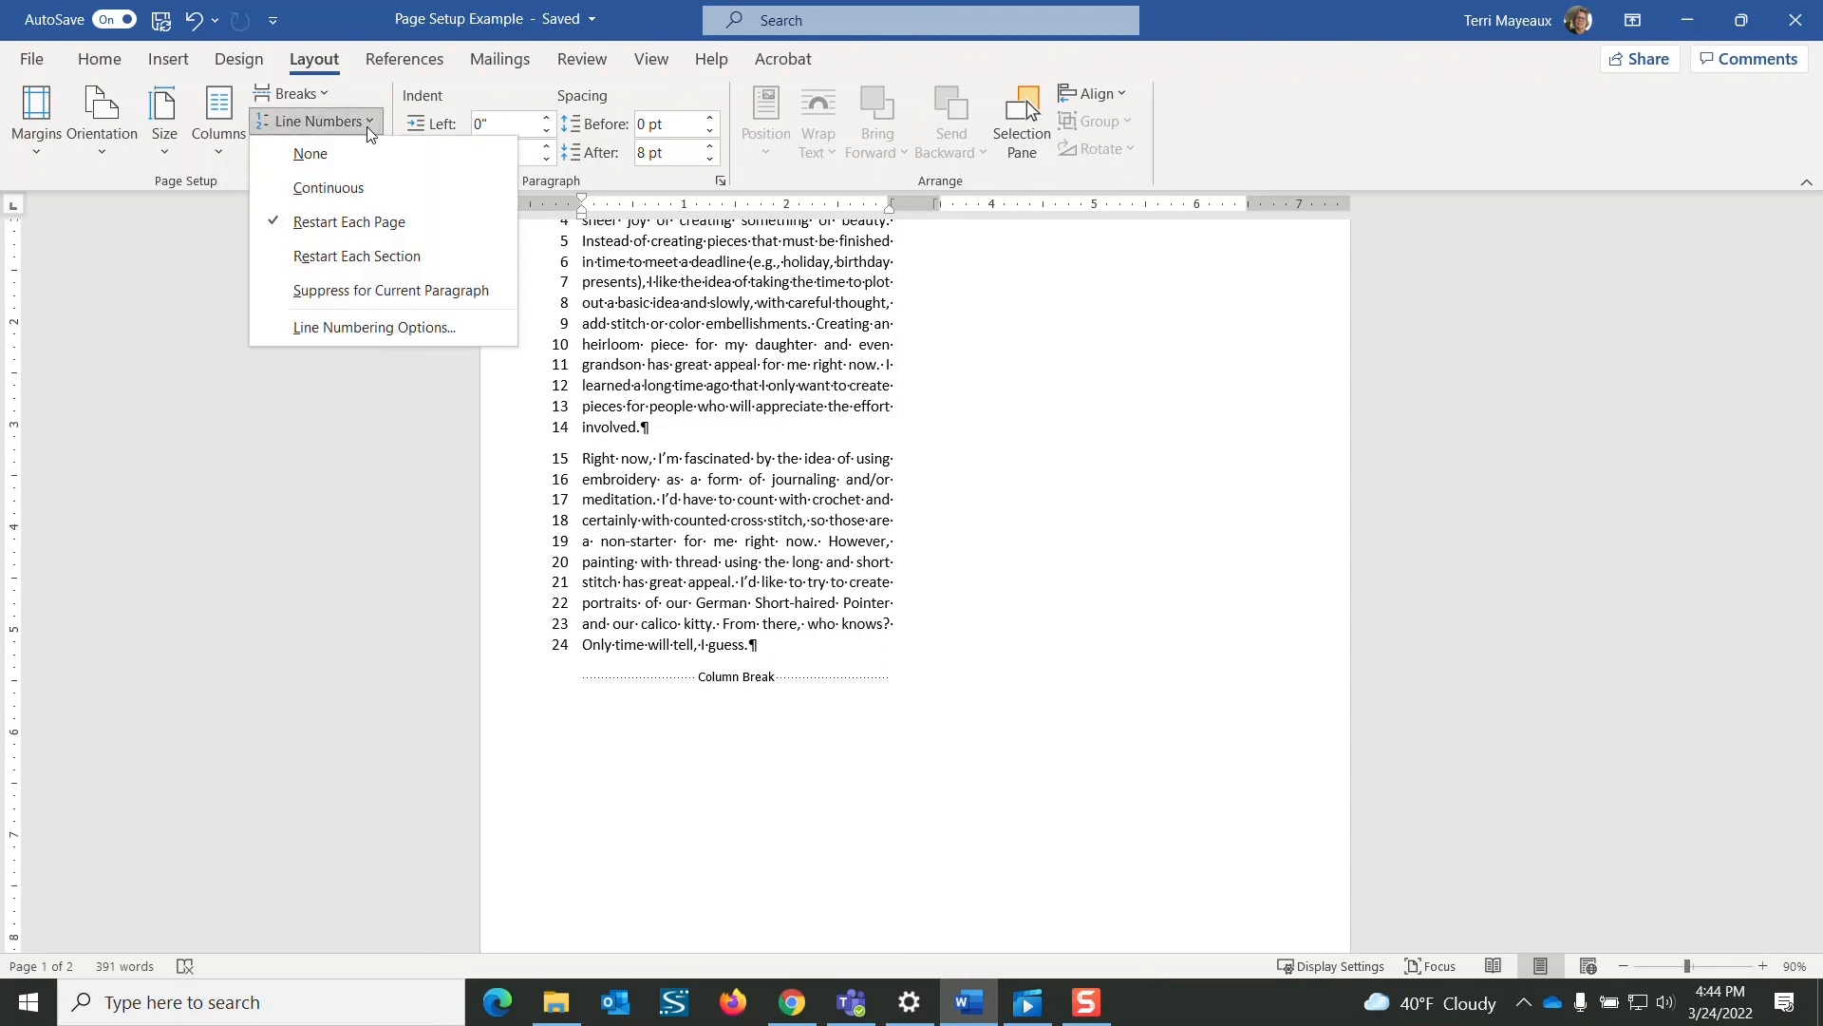
pyautogui.click(377, 292)
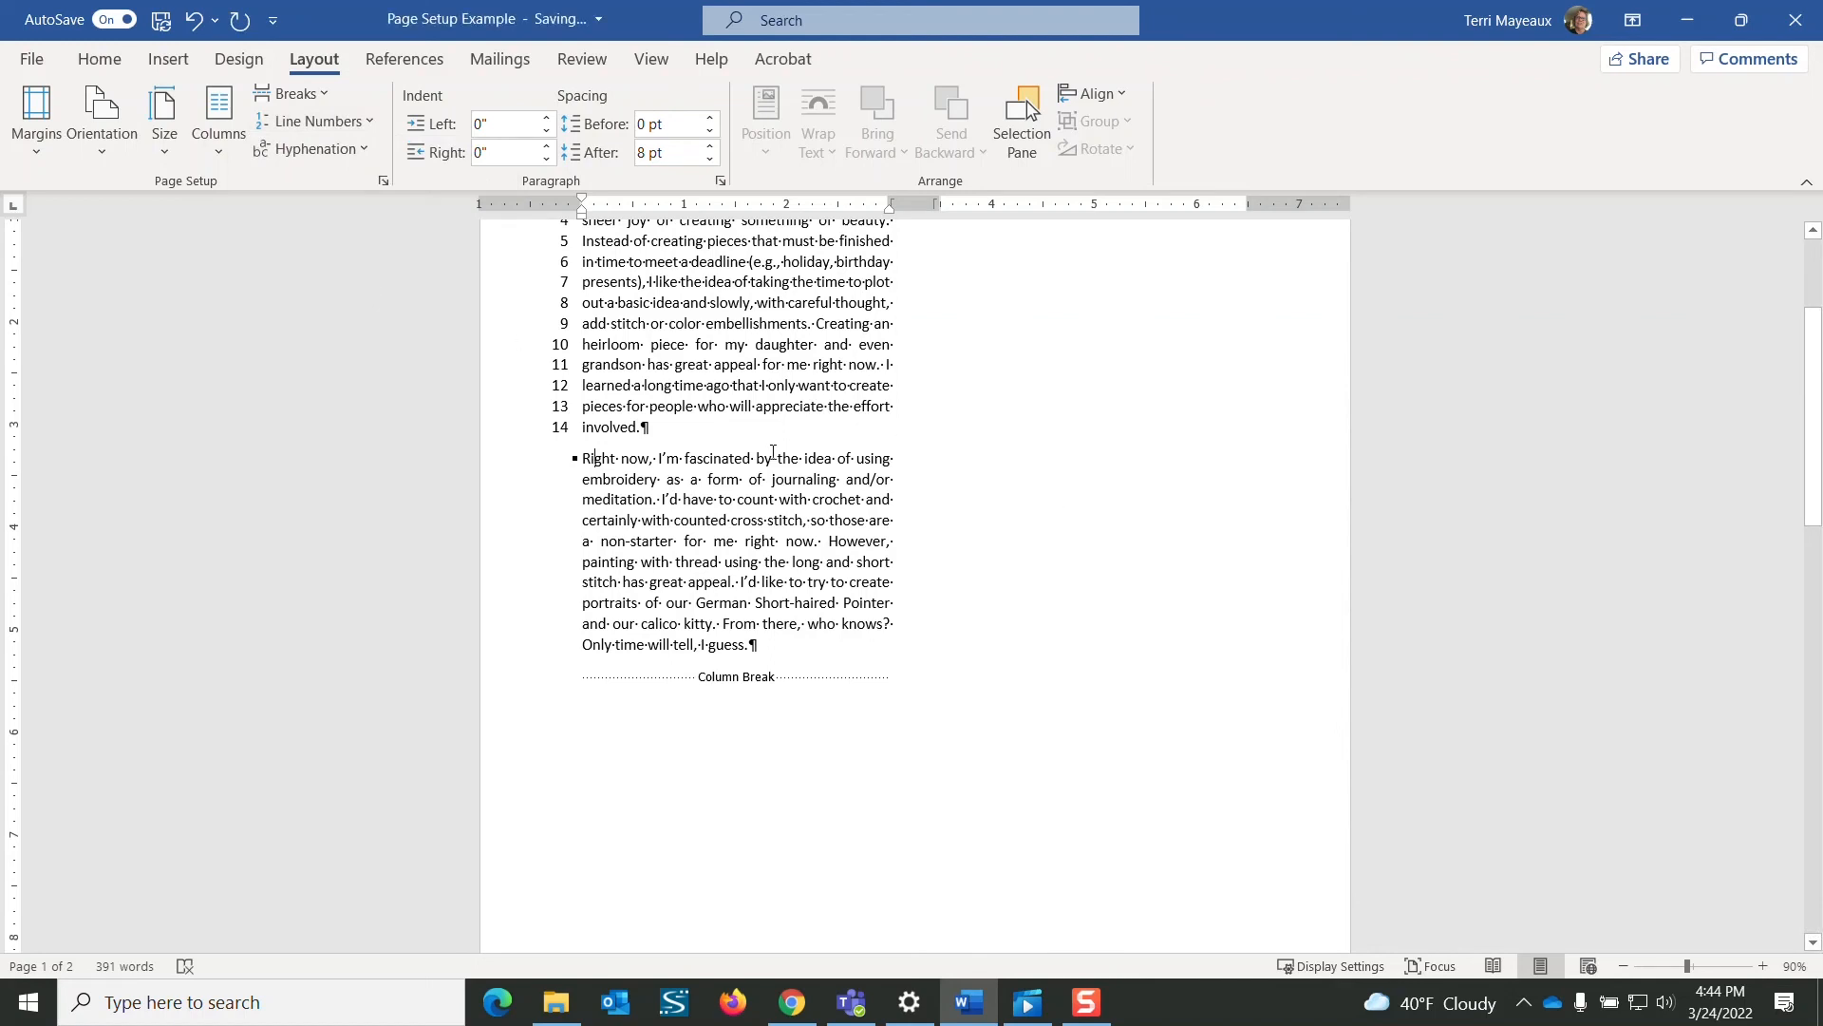
pyautogui.moveTo(1813, 423); pyautogui.dragTo(1813, 359)
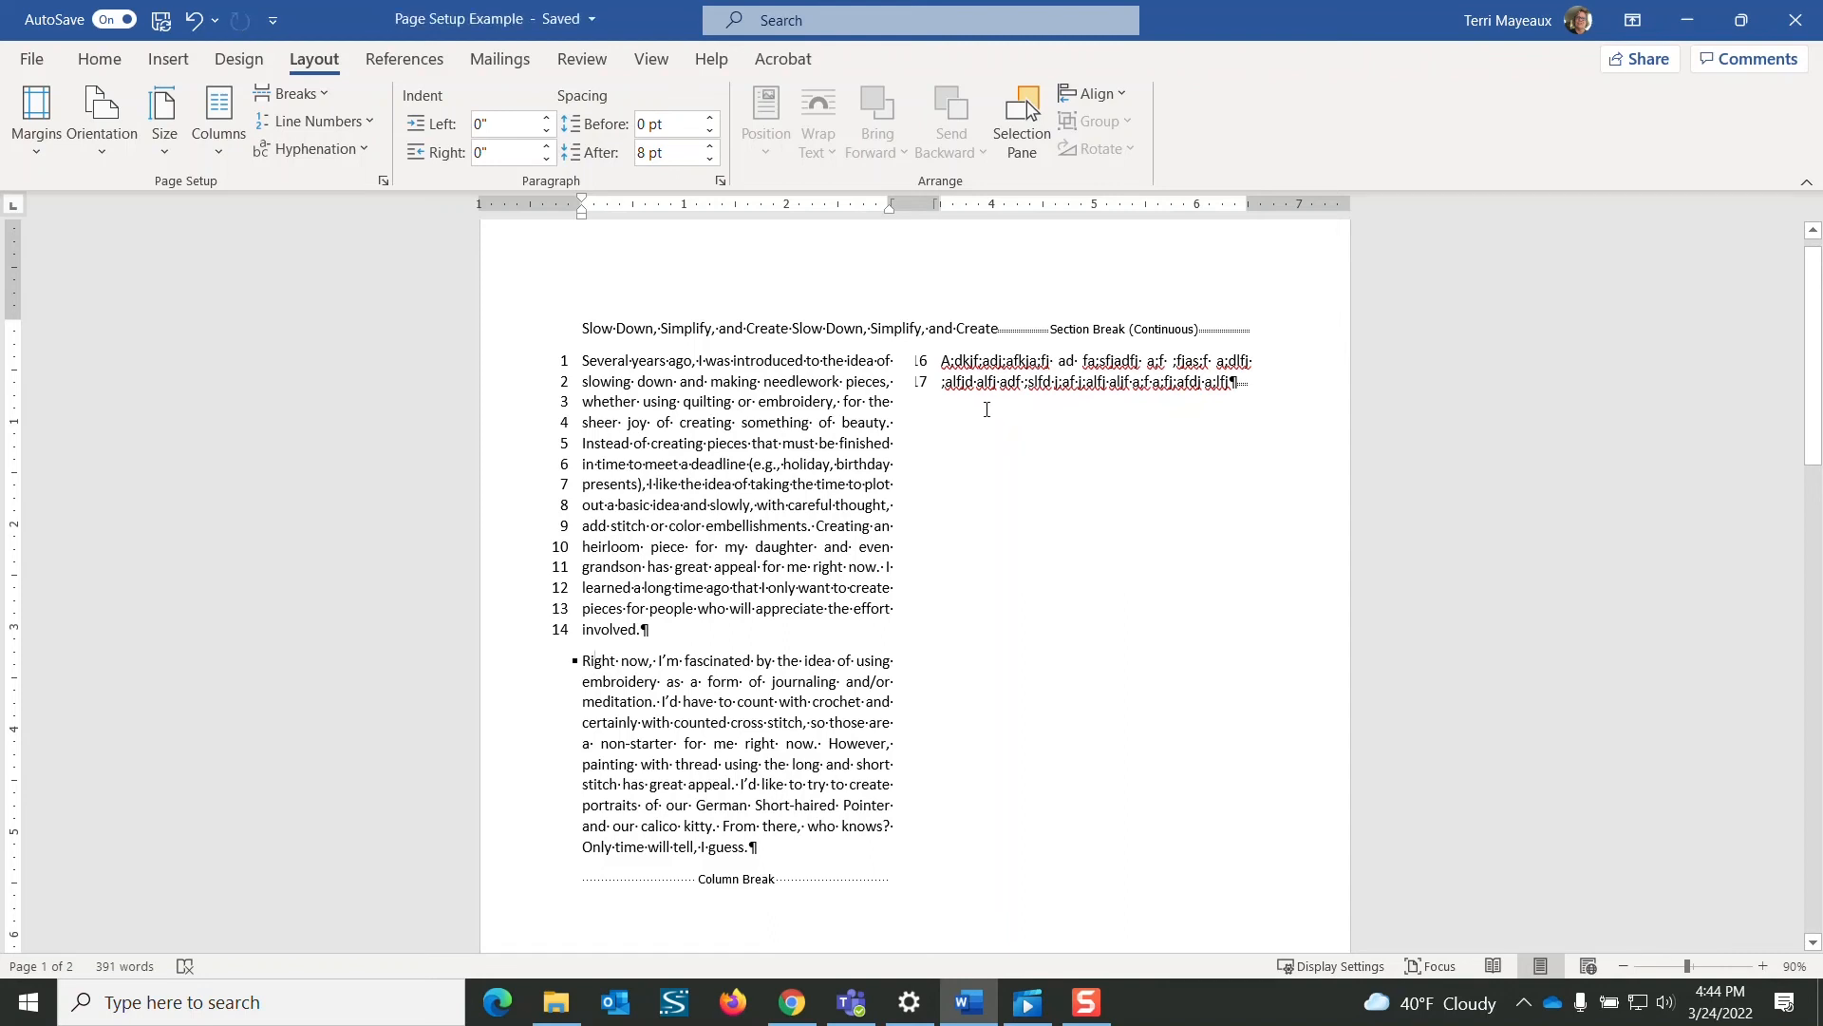
# Examine the detailed line numbering settings for the current section in Page Setup, then close them without changes.
pyautogui.moveTo(1814, 310); pyautogui.dragTo(1709, 368)
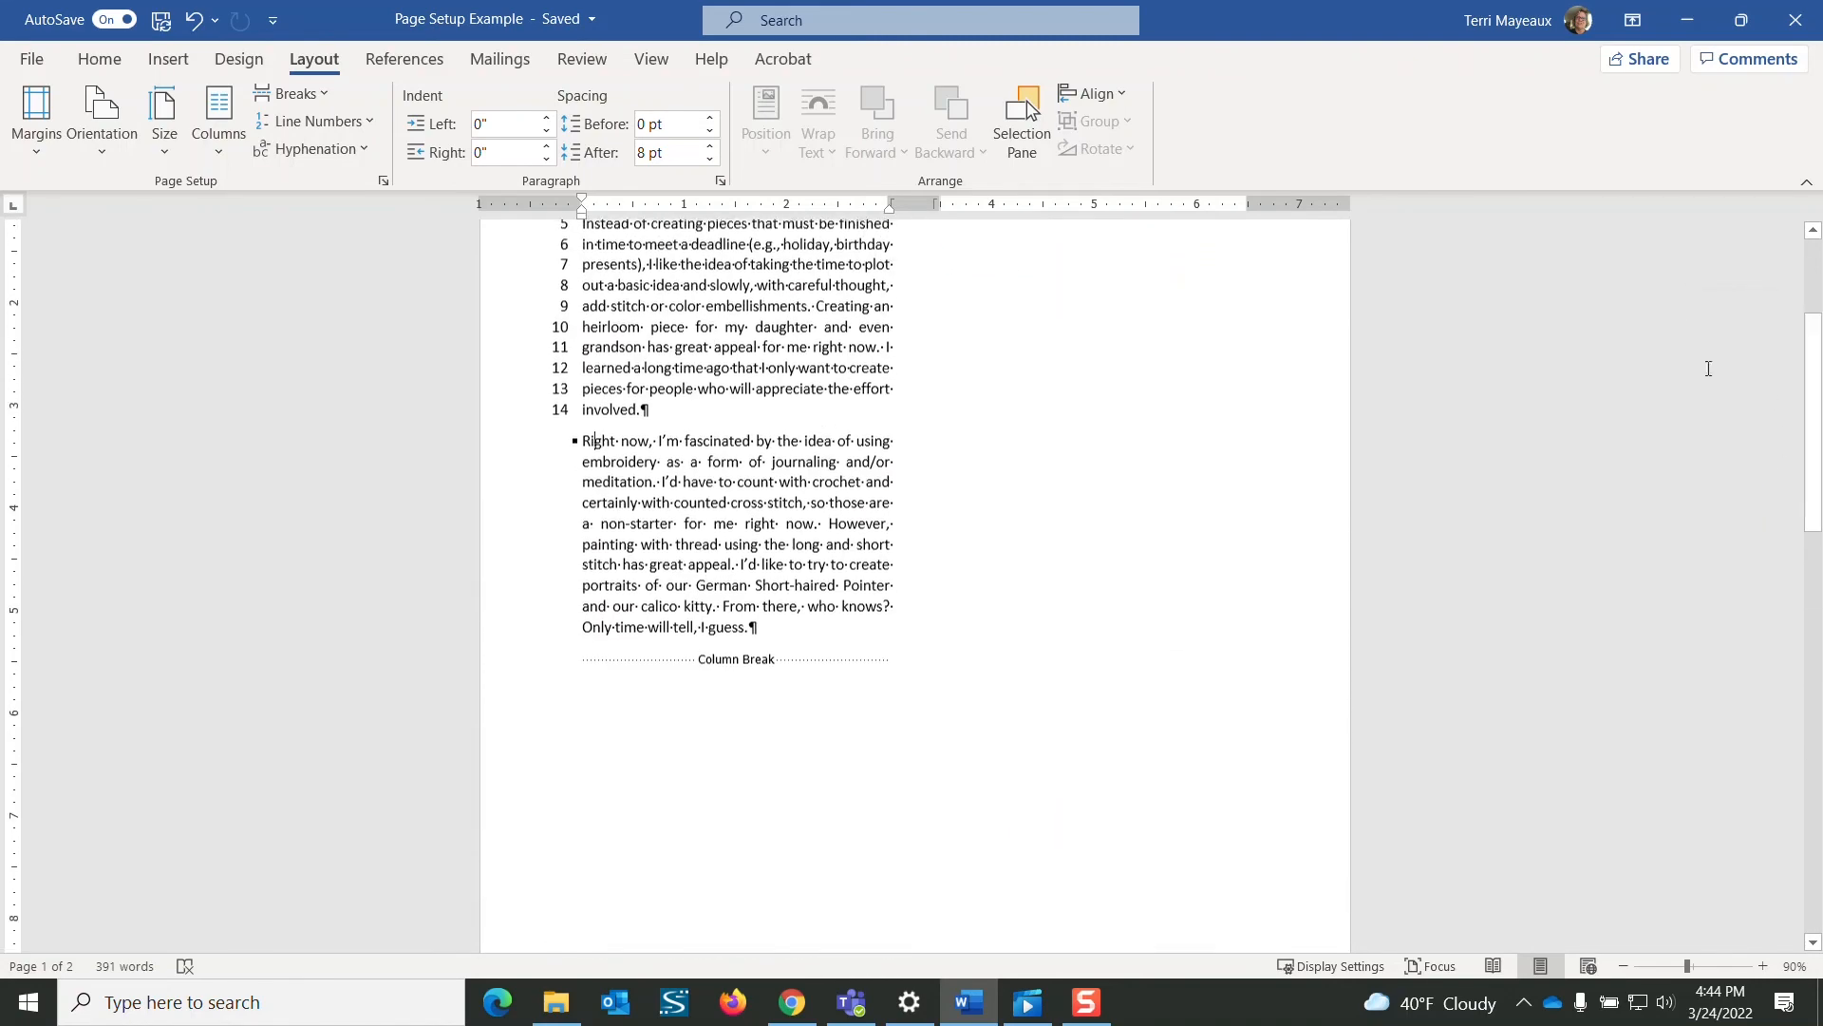
pyautogui.click(370, 123)
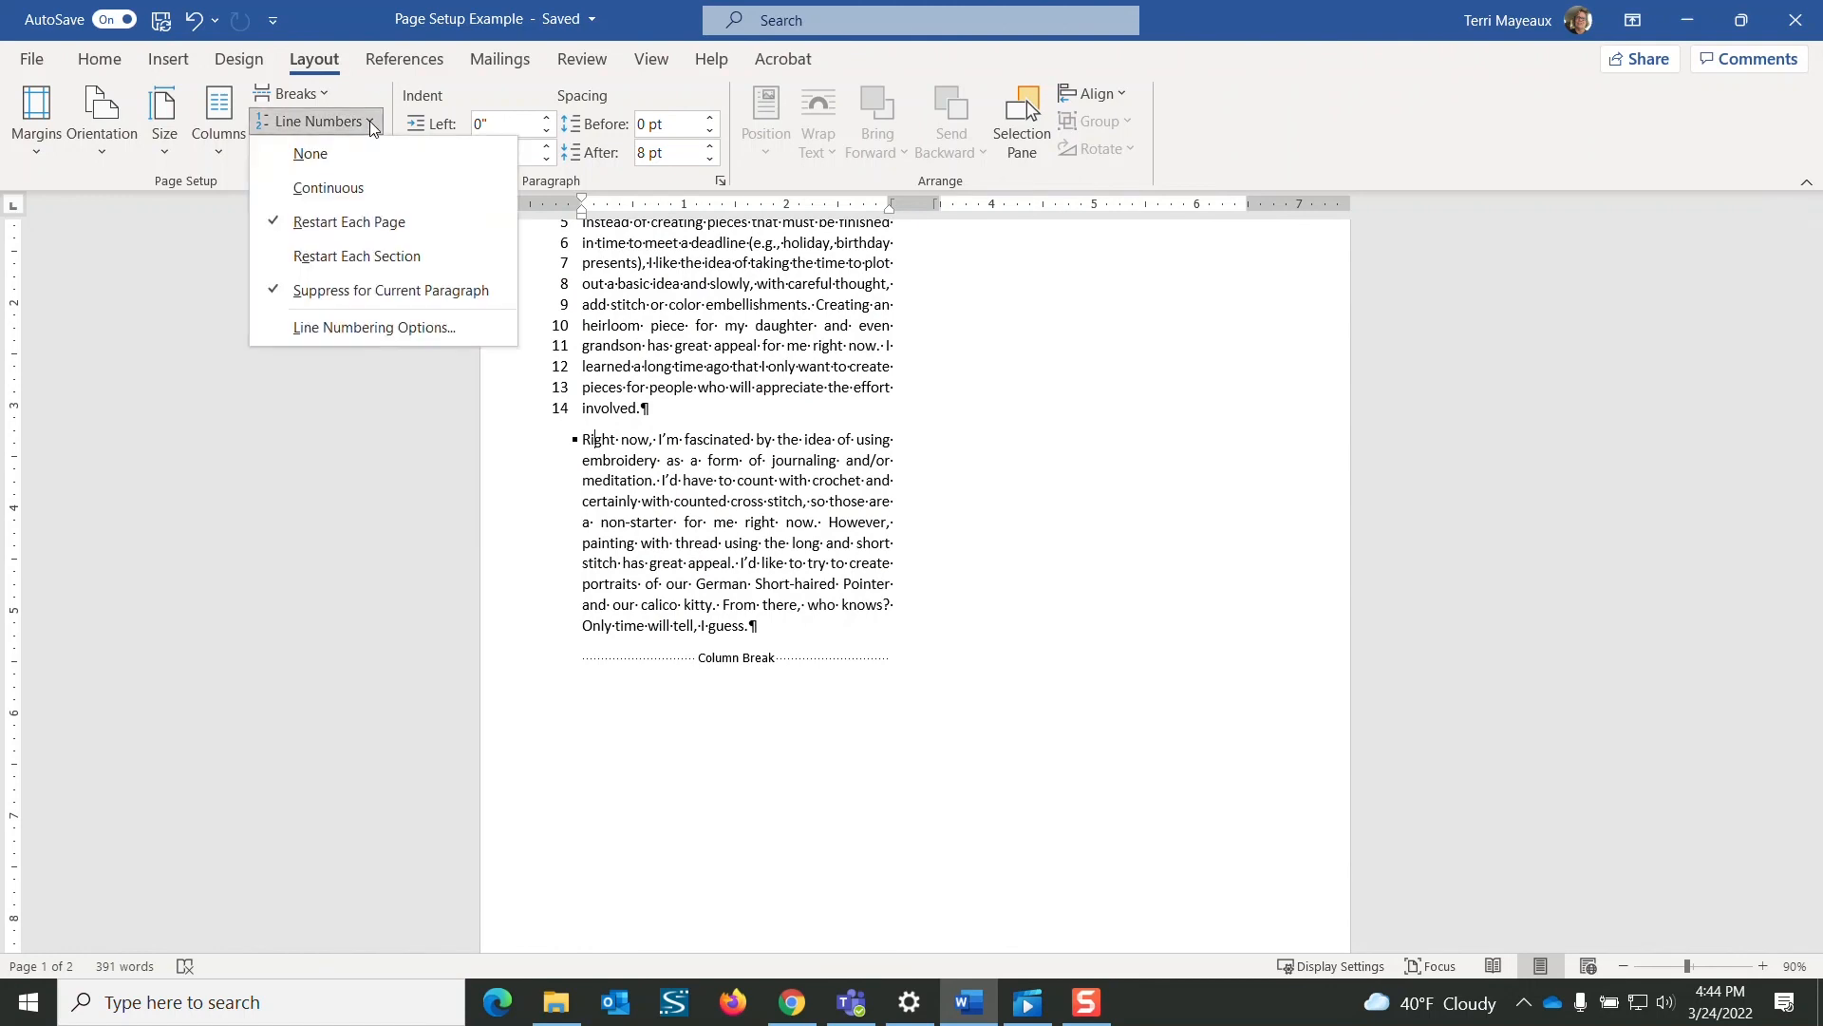
pyautogui.click(402, 328)
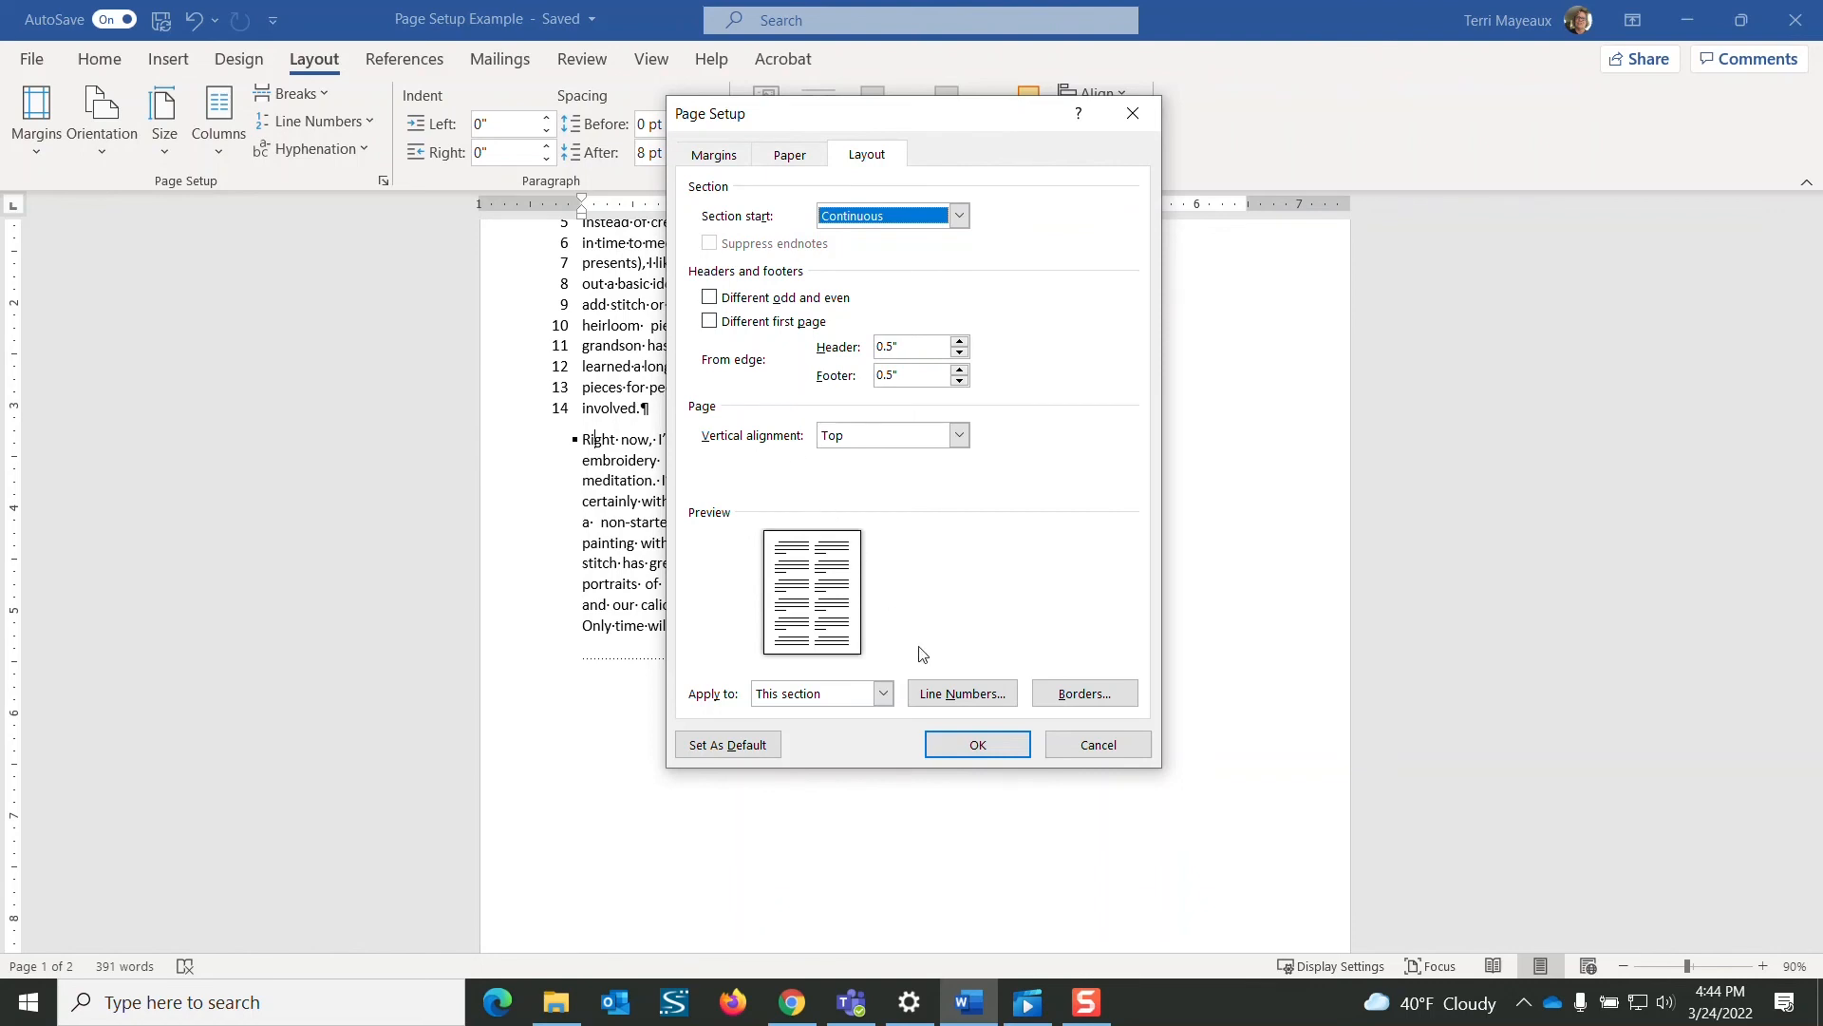
pyautogui.click(978, 700)
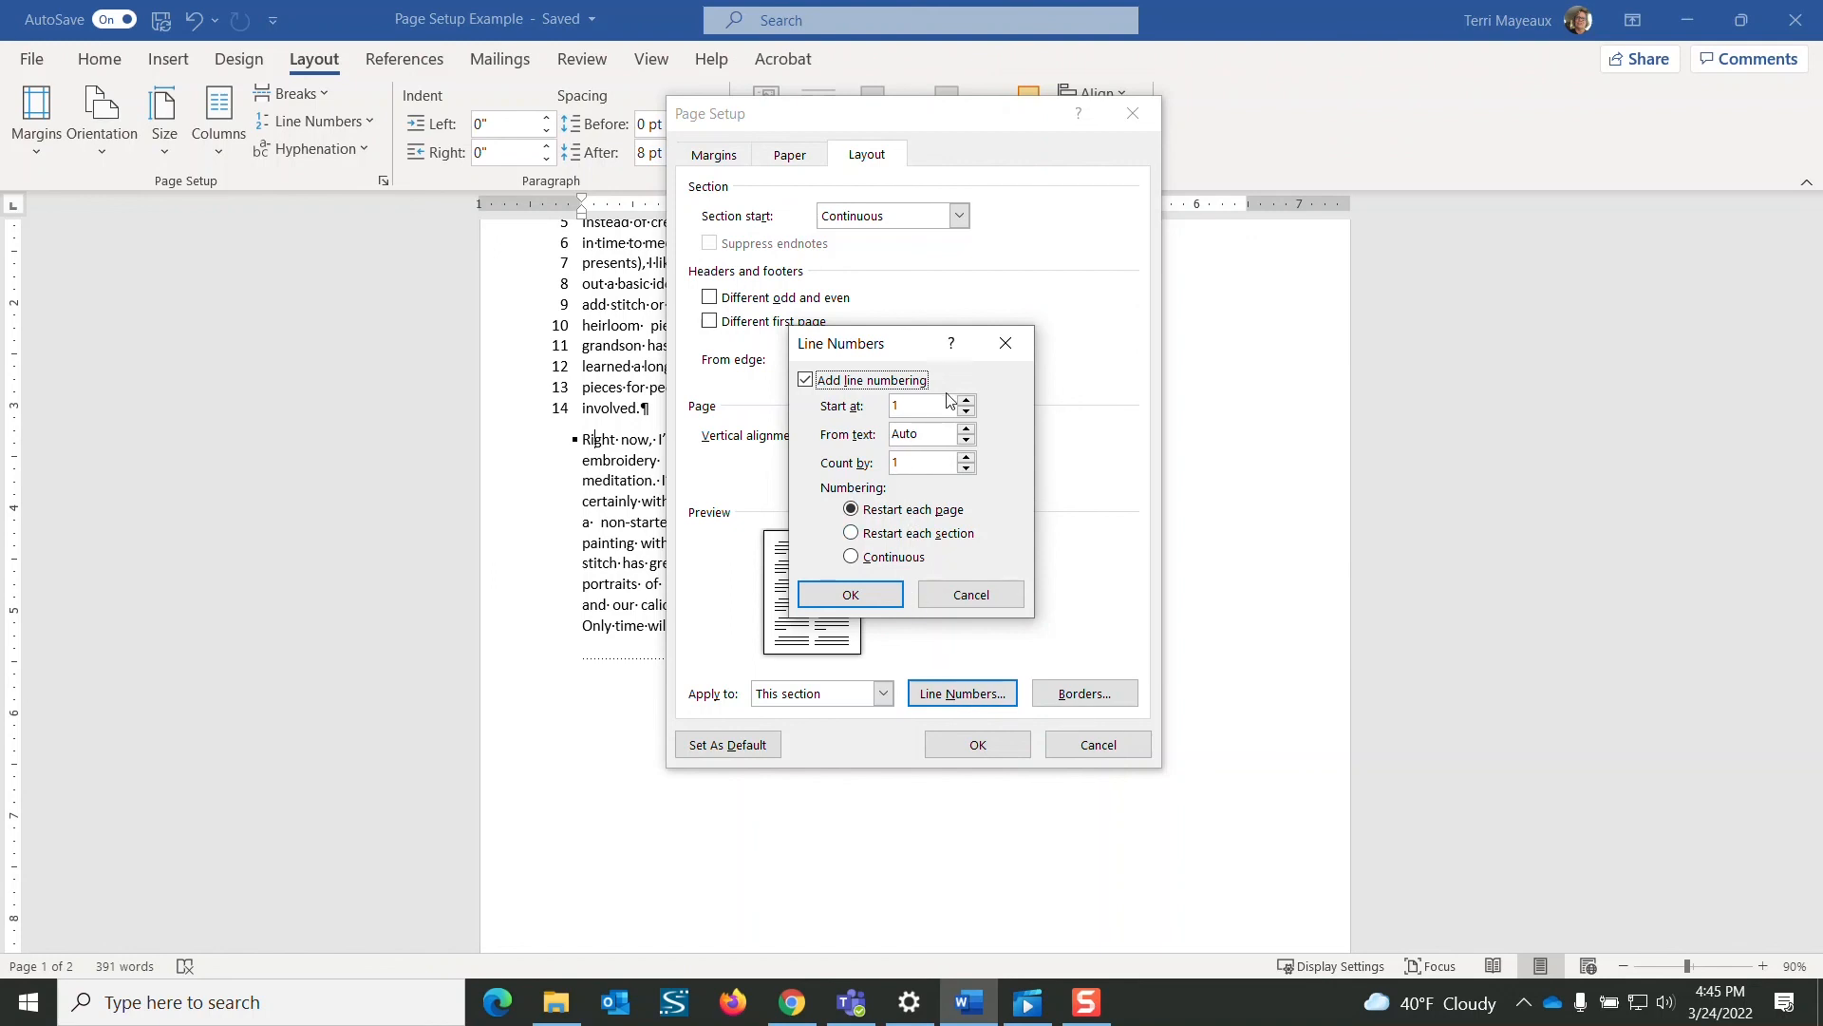
pyautogui.click(1002, 344)
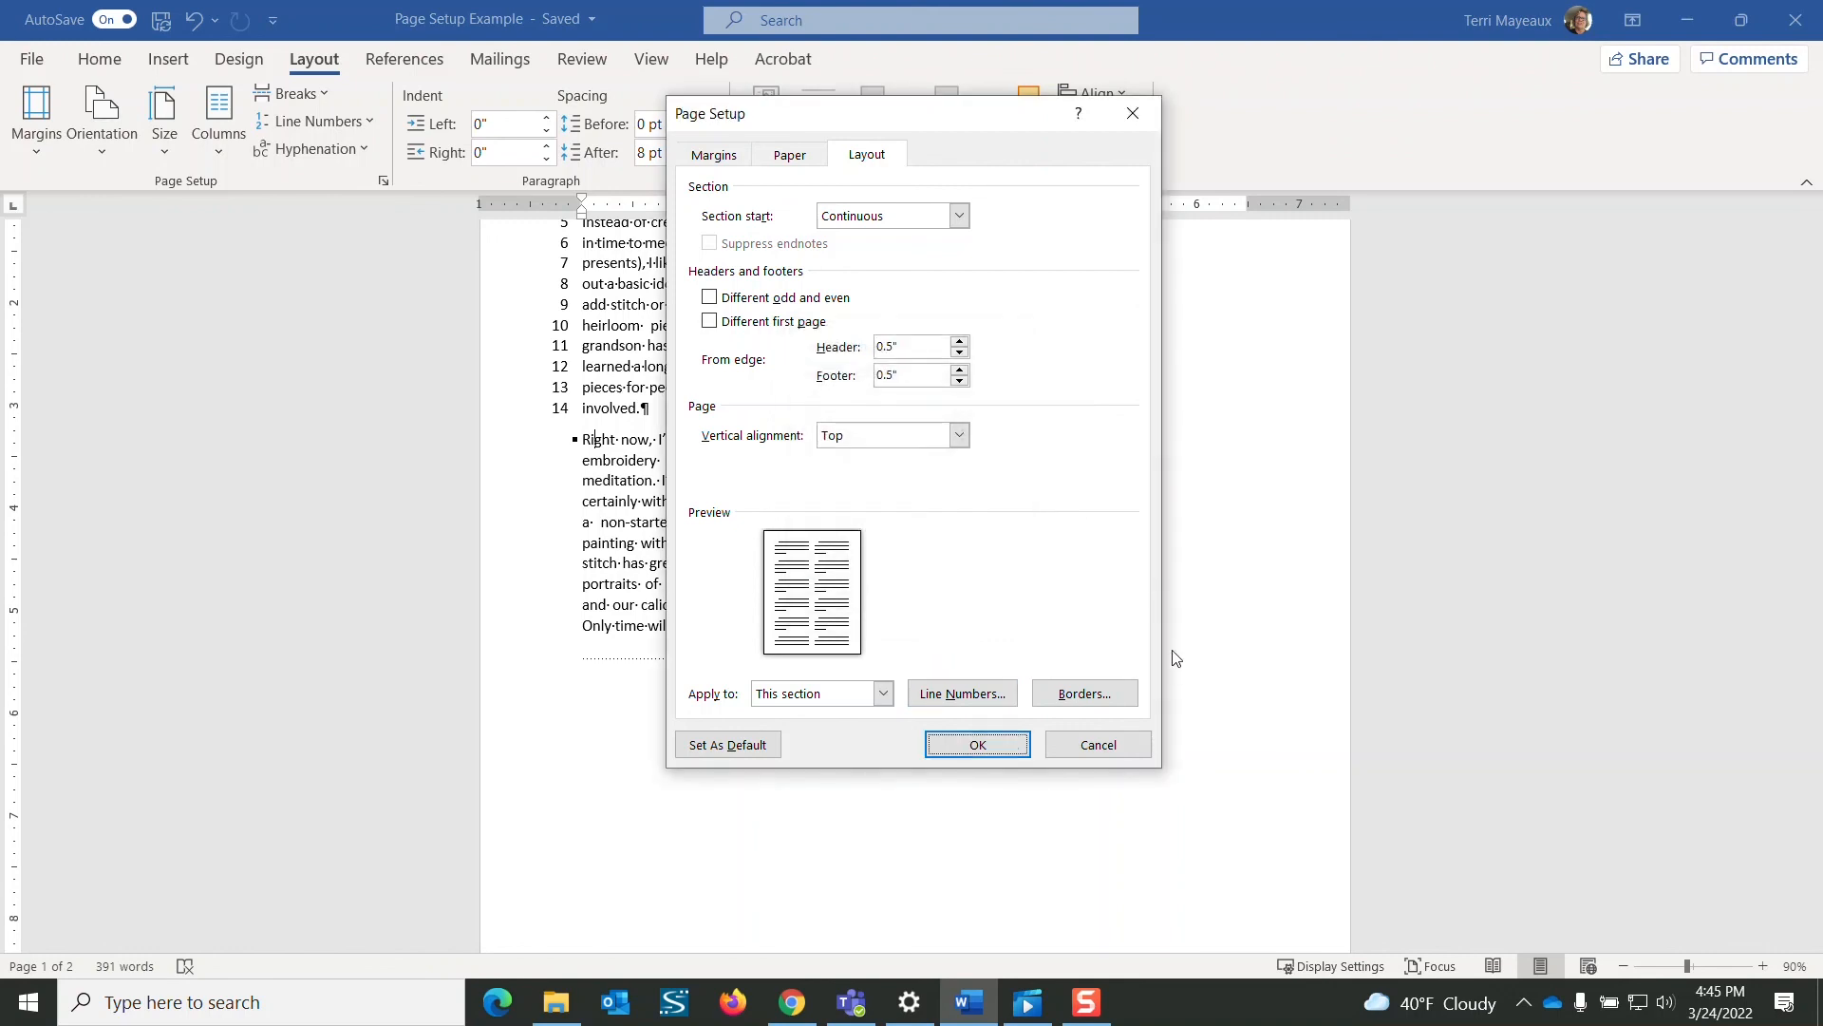
pyautogui.click(1067, 745)
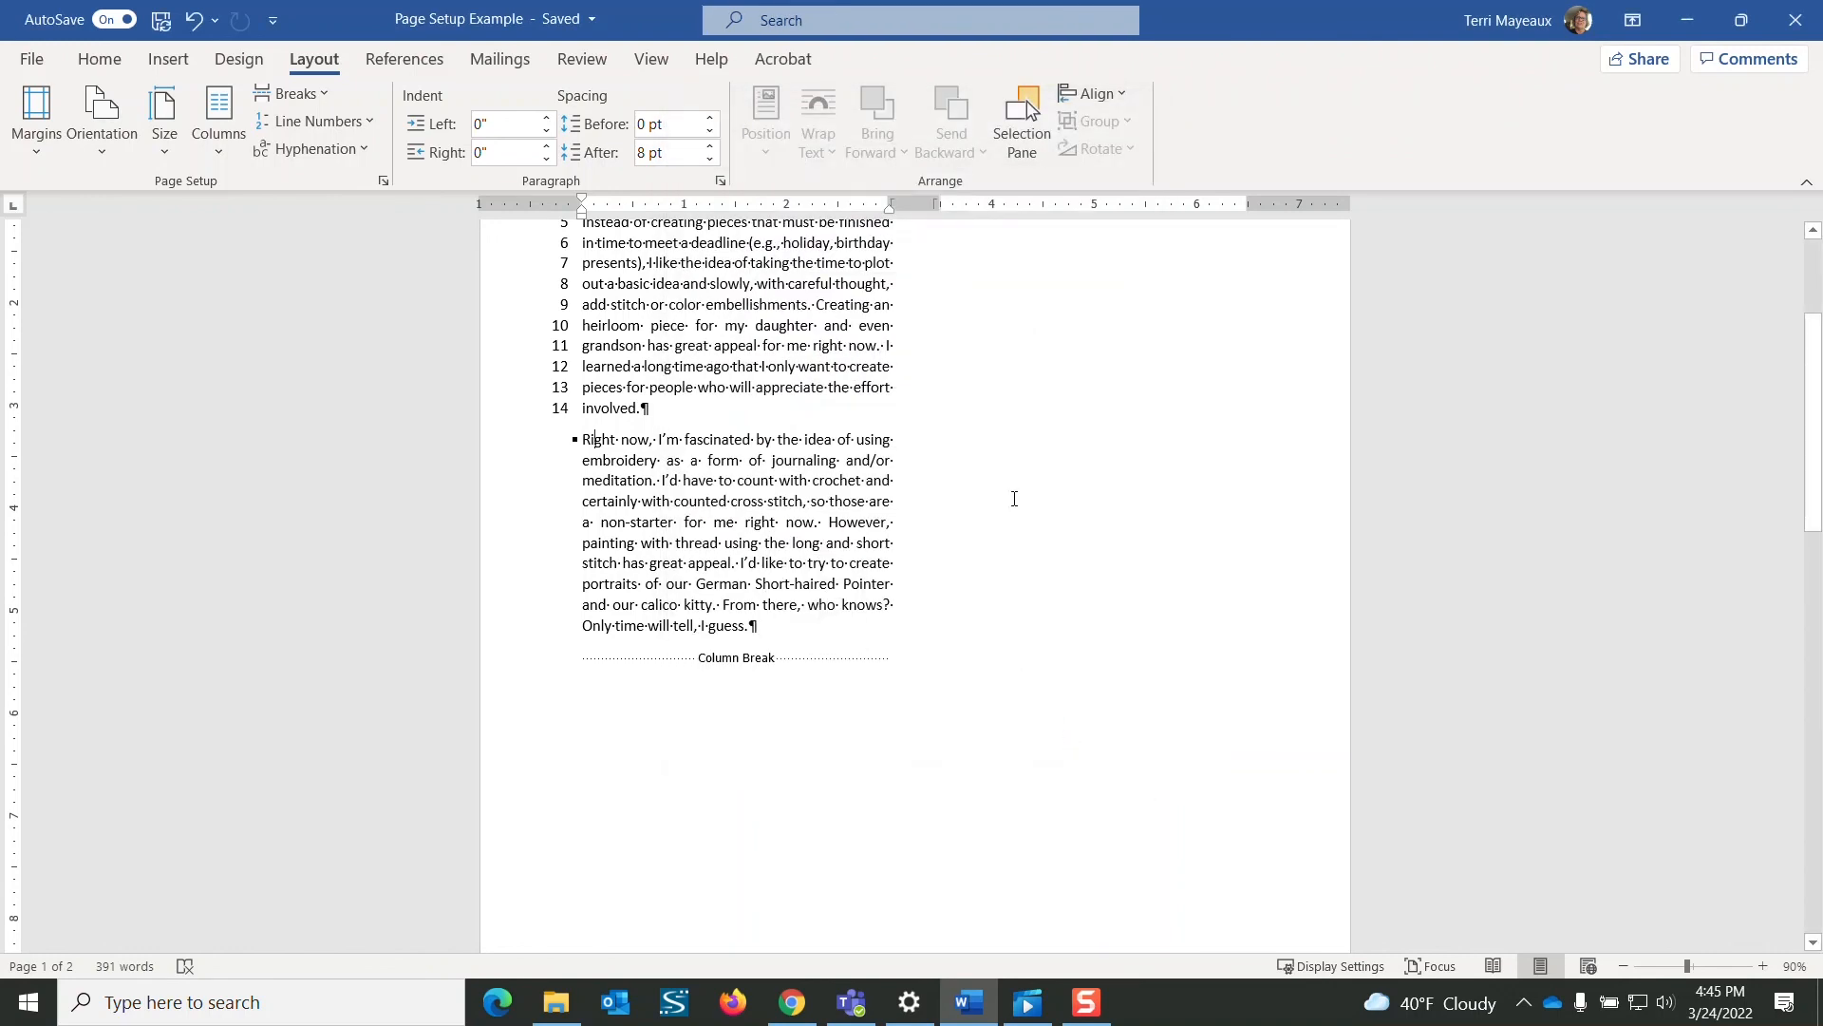